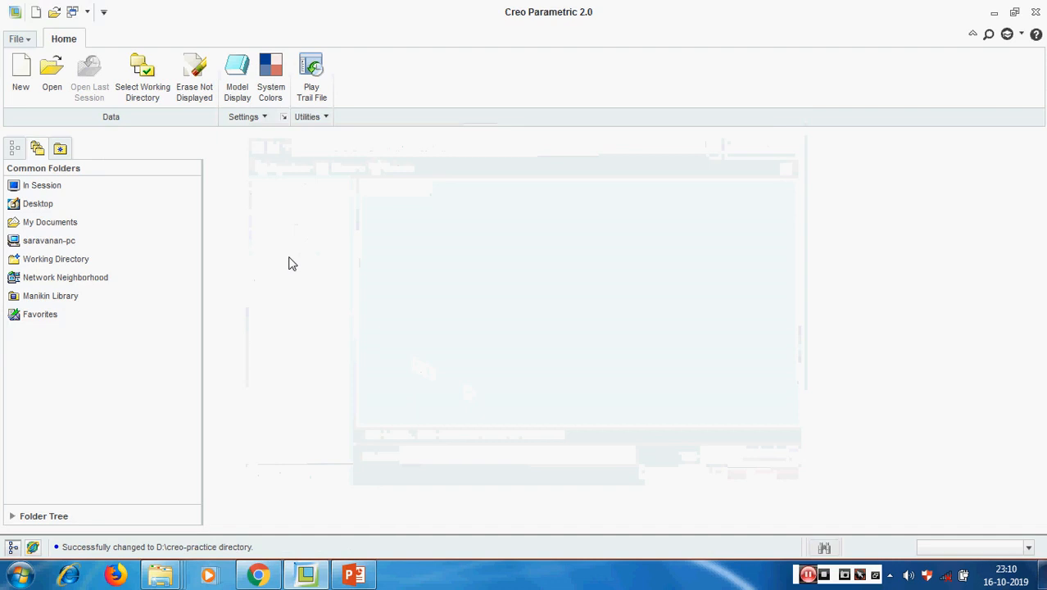
- Create a new solid part named prt1 using the default template
left_click(20, 72)
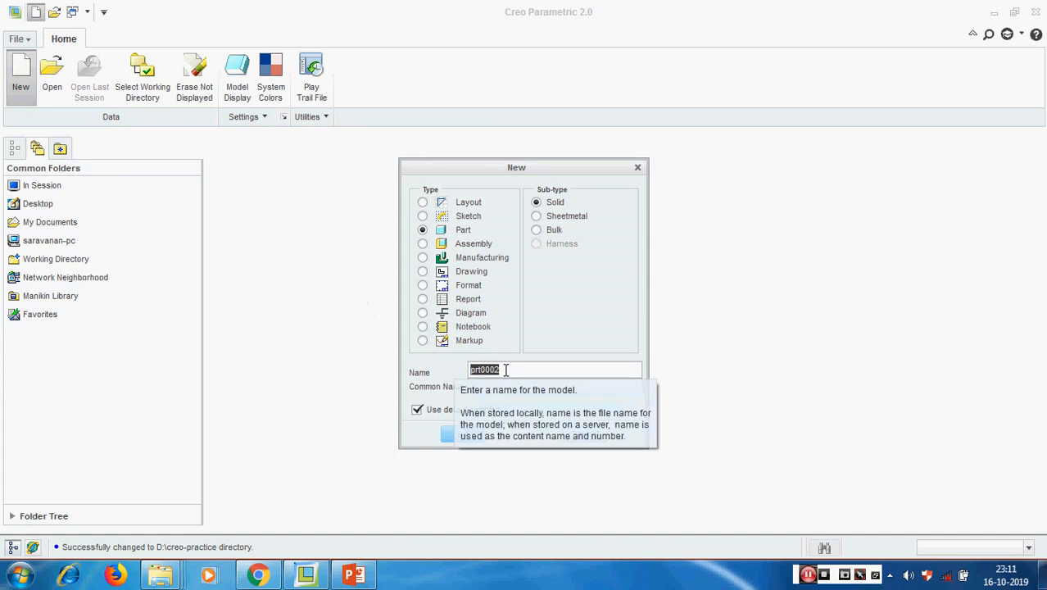
type("prt1")
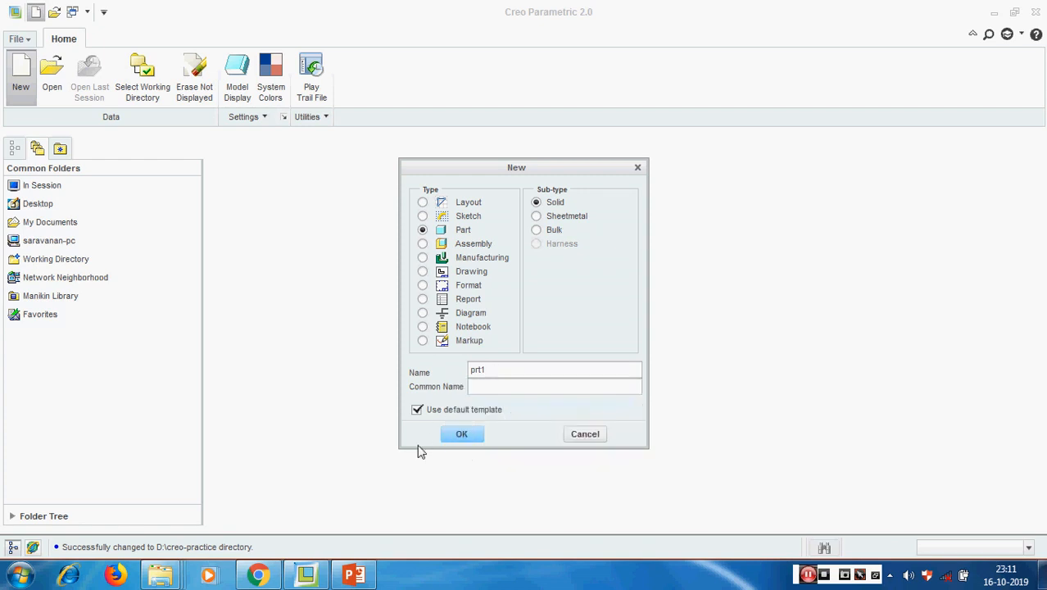
left_click(451, 432)
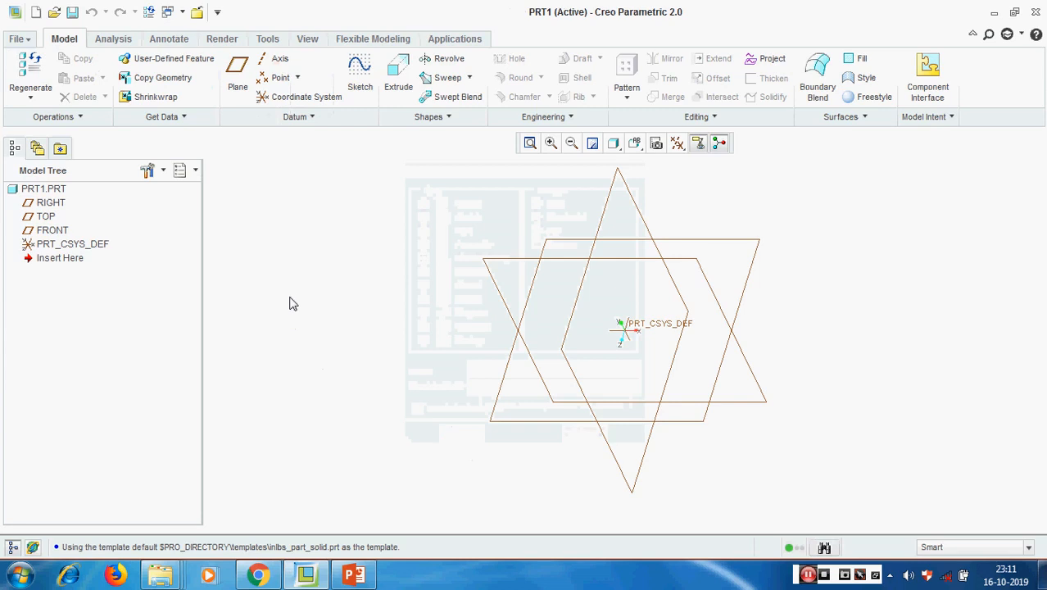
- Examine the unit system assigned to the part in its model properties, and close the properties
left_click(17, 39)
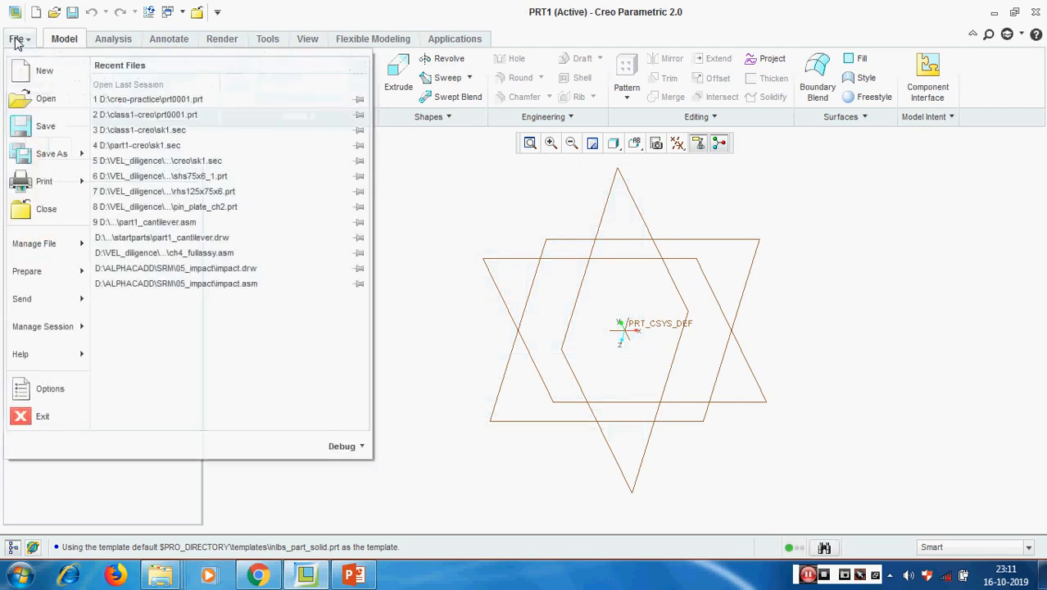
mouse_move(39, 271)
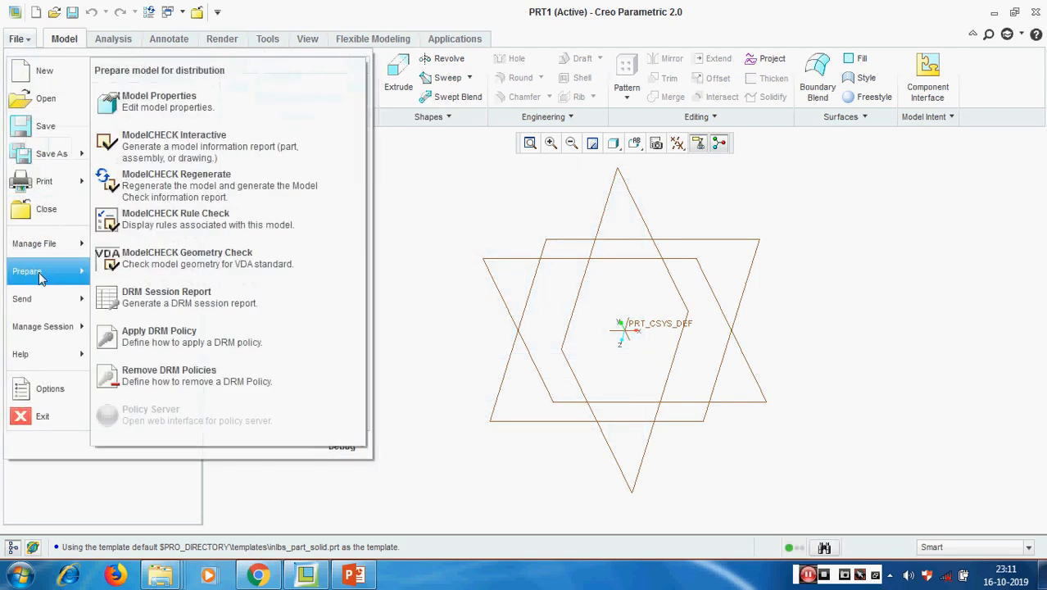
left_click(189, 104)
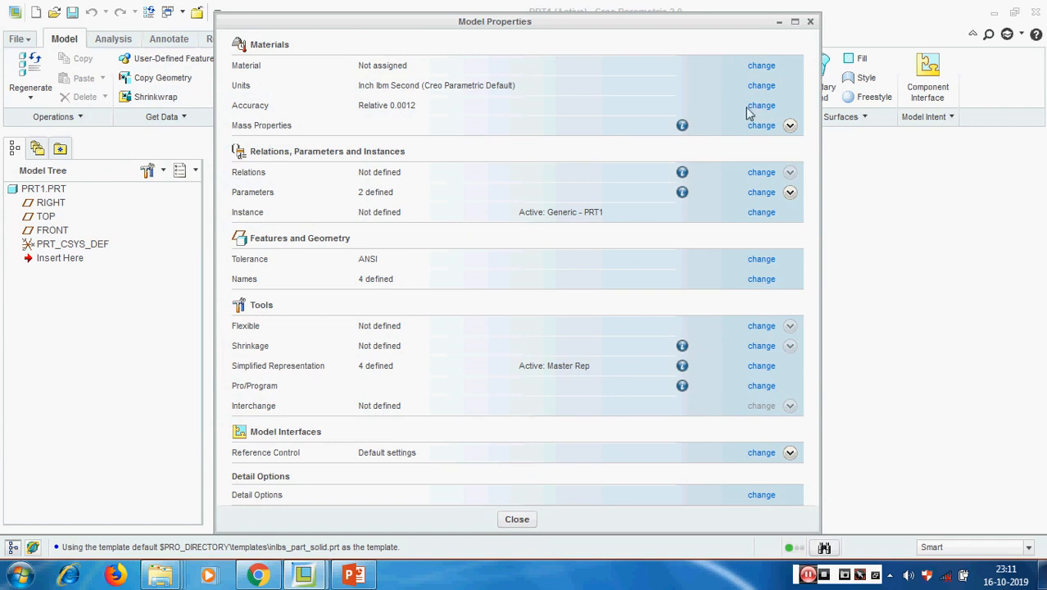
left_click(517, 519)
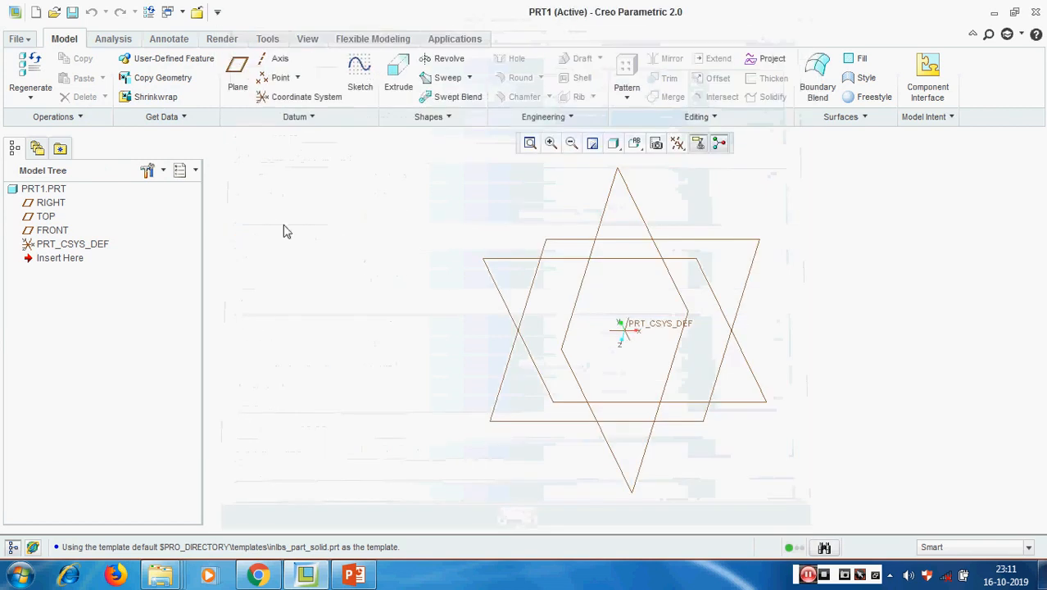
- Close the prt1 part and erase it from the session
left_click(197, 12)
left_click(187, 90)
key("Return")
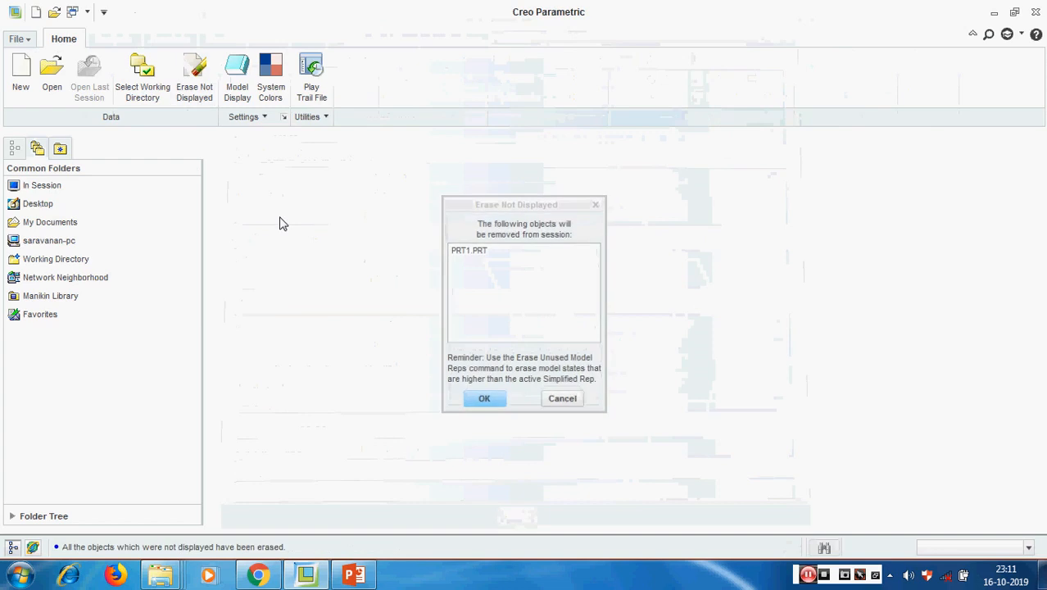
- Create a new solid part named prt1 from the mmns_part_solid template instead of the default template
left_click(20, 72)
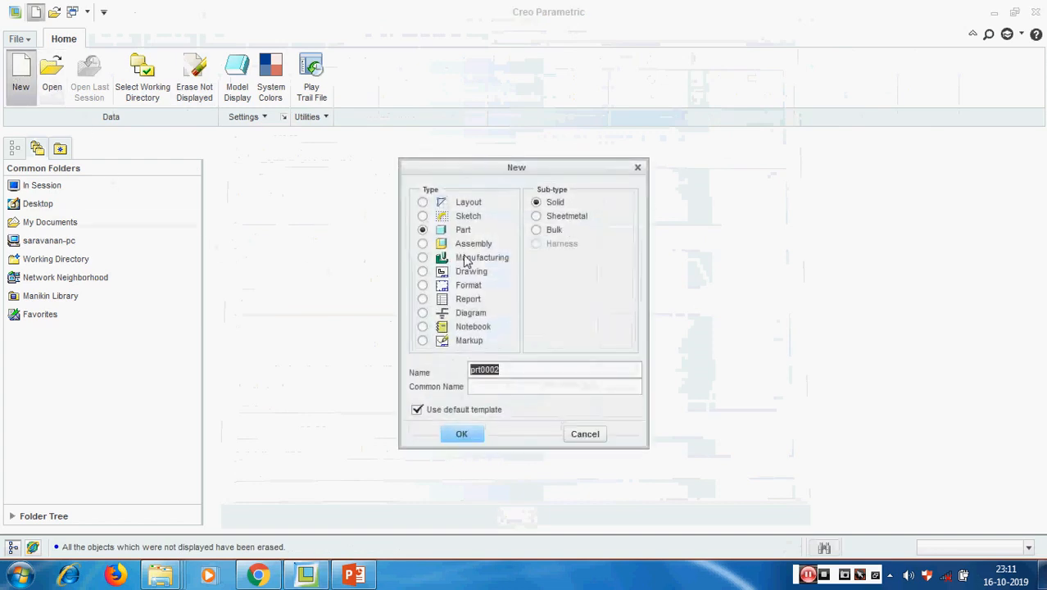
left_click_drag(513, 371, 389, 377)
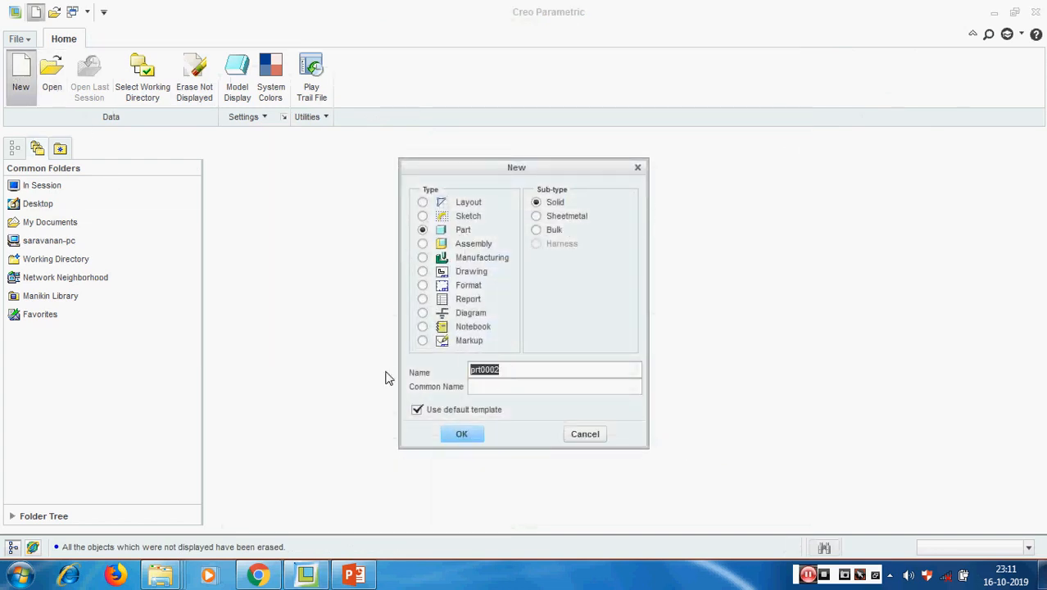
type("prt1")
left_click(416, 409)
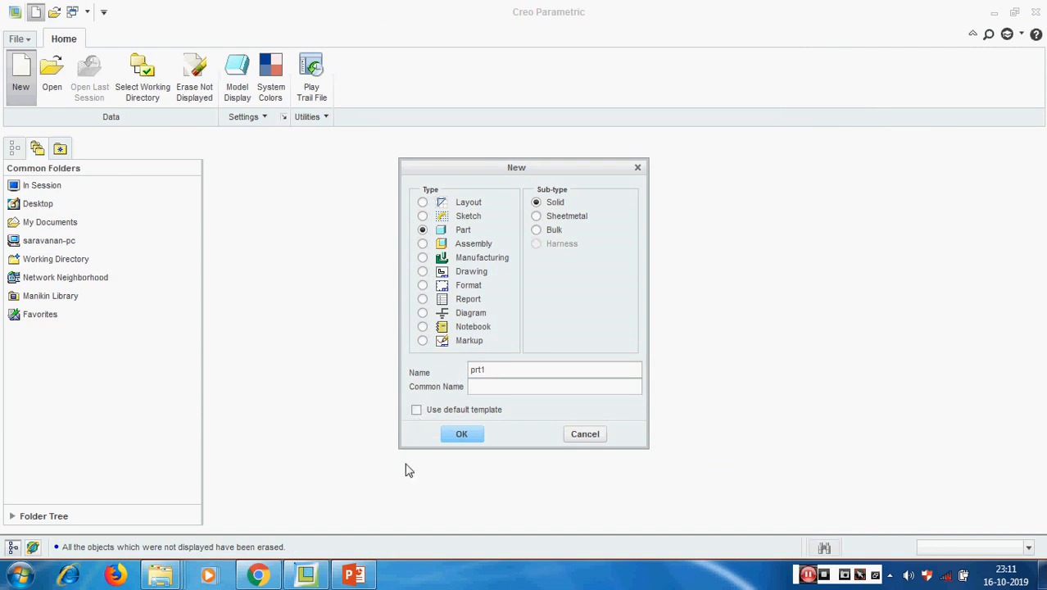
left_click(462, 435)
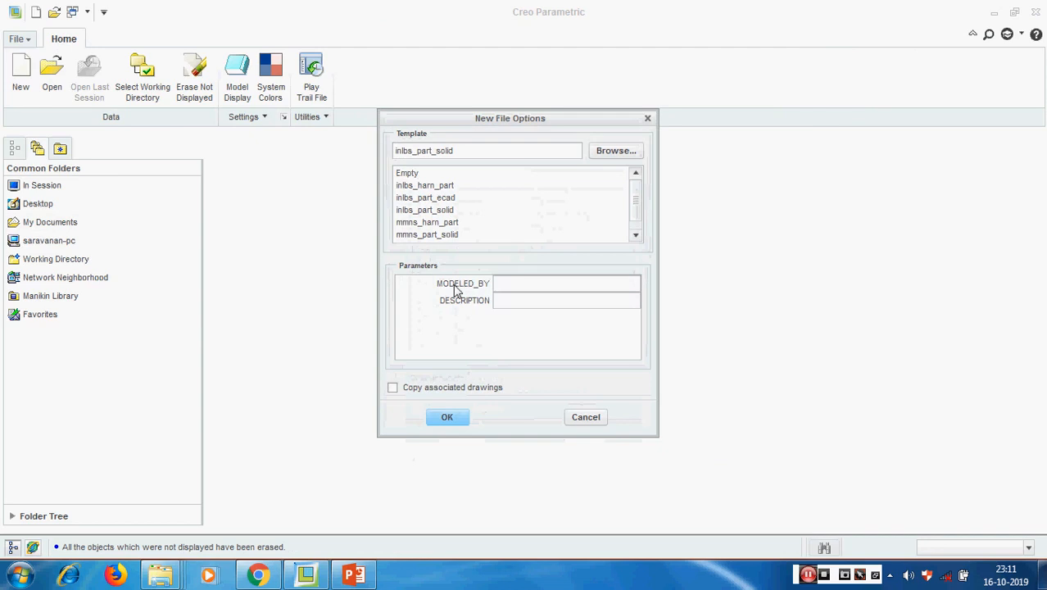
left_click(417, 236)
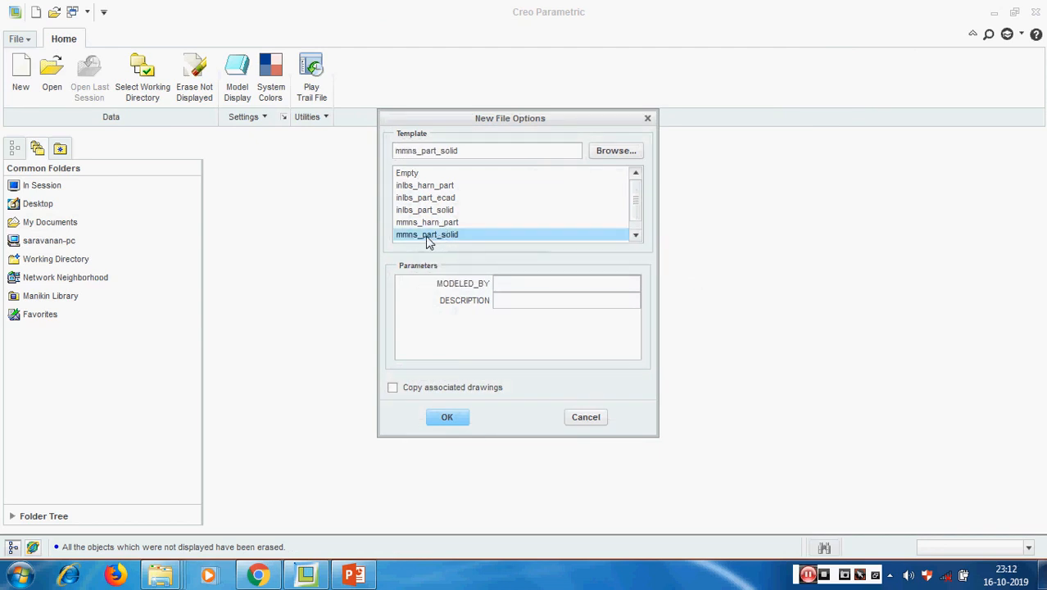
left_click(448, 418)
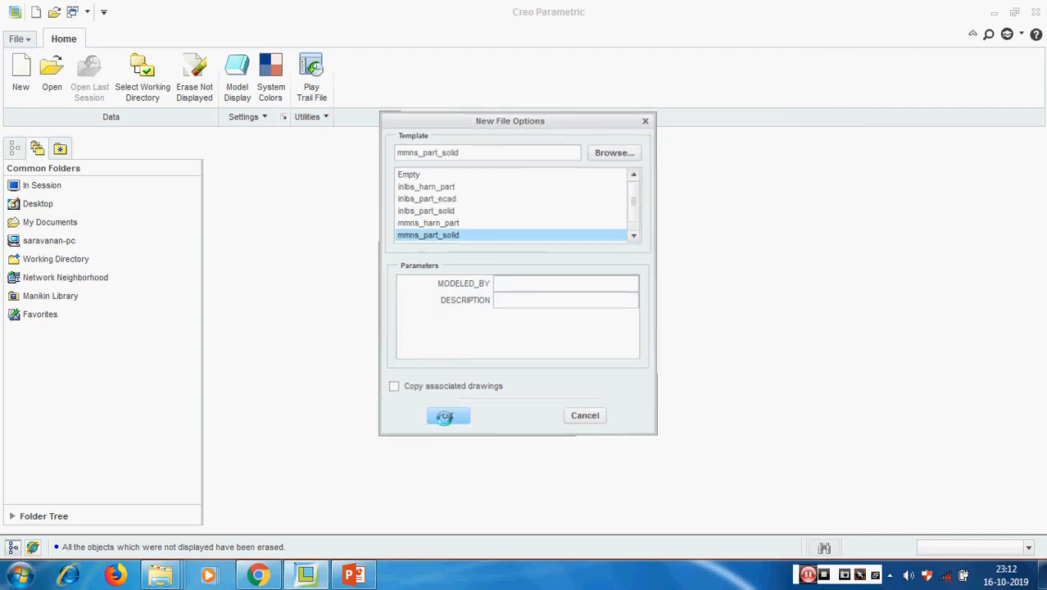
- Examine the part's units in the model properties and the available systems of units in the Units Manager
left_click(19, 40)
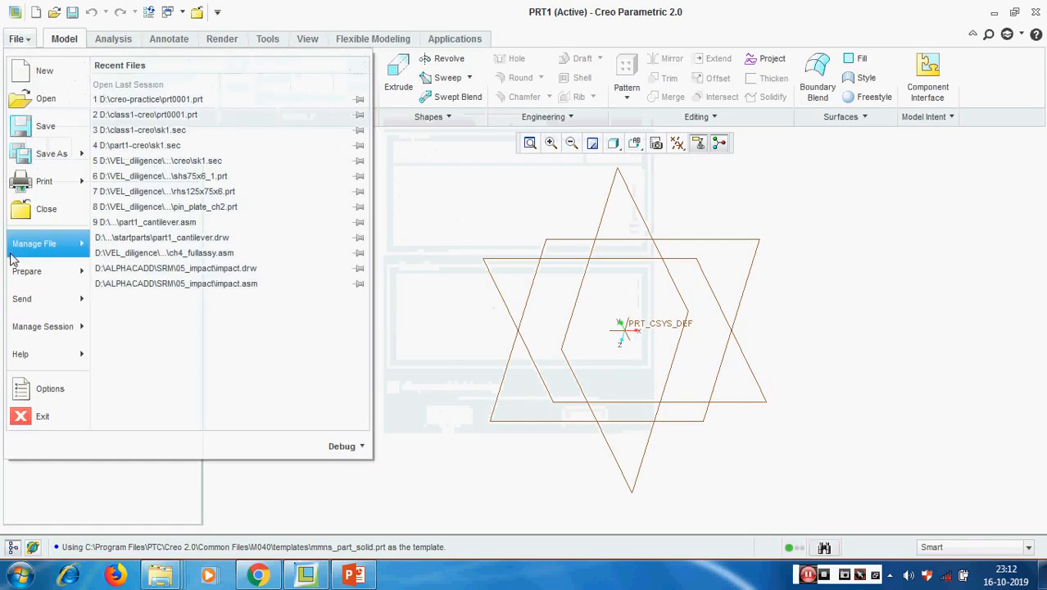
mouse_move(68, 277)
left_click(184, 103)
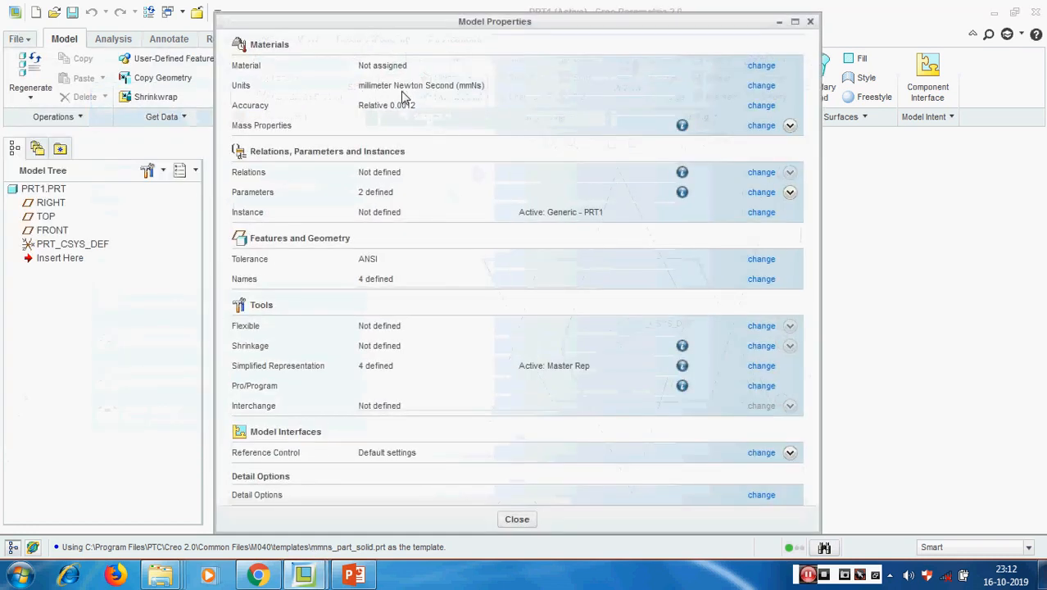
left_click(760, 85)
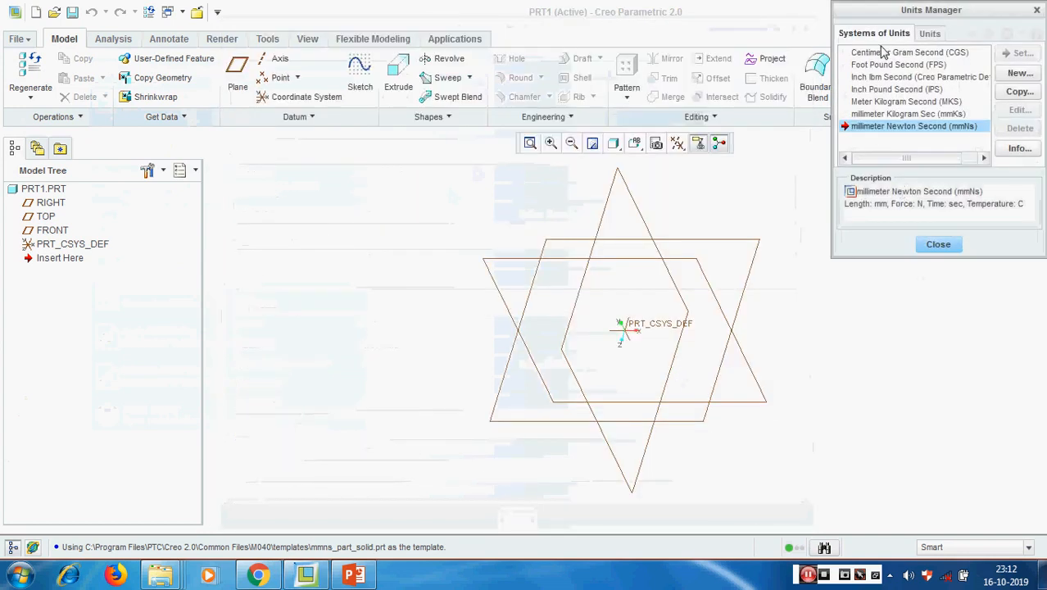
left_click(939, 245)
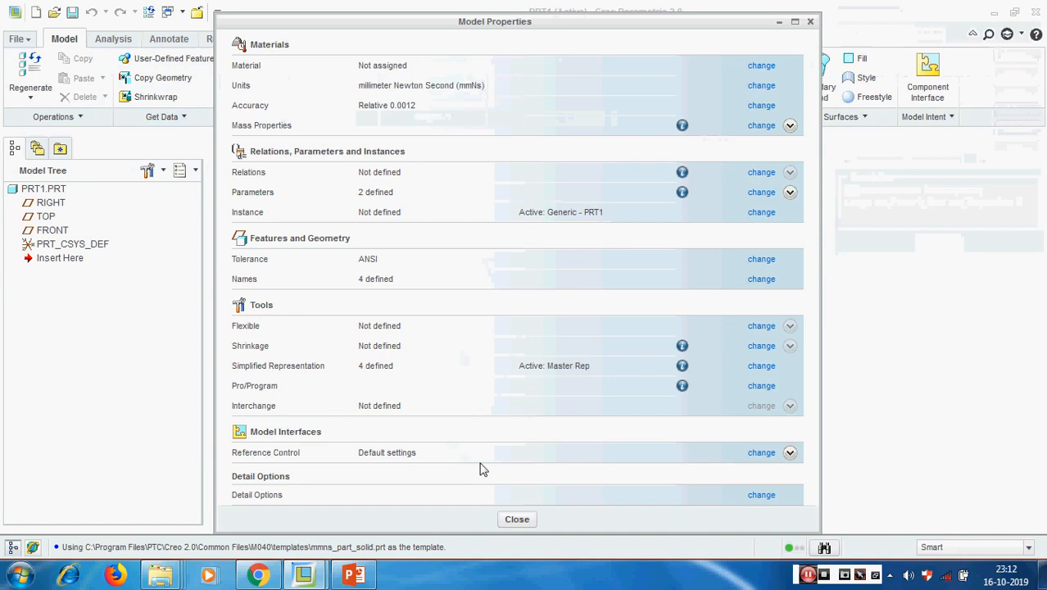
left_click(512, 518)
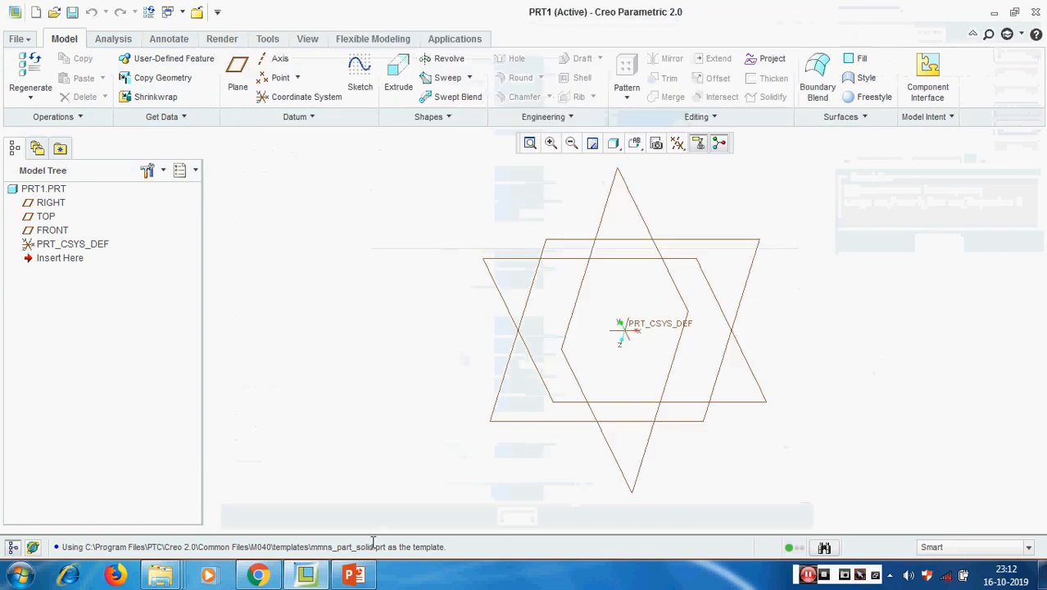
- Switch to PowerPoint to view the Class 2 topic list, and return to the part in Creo Parametric
left_click(354, 576)
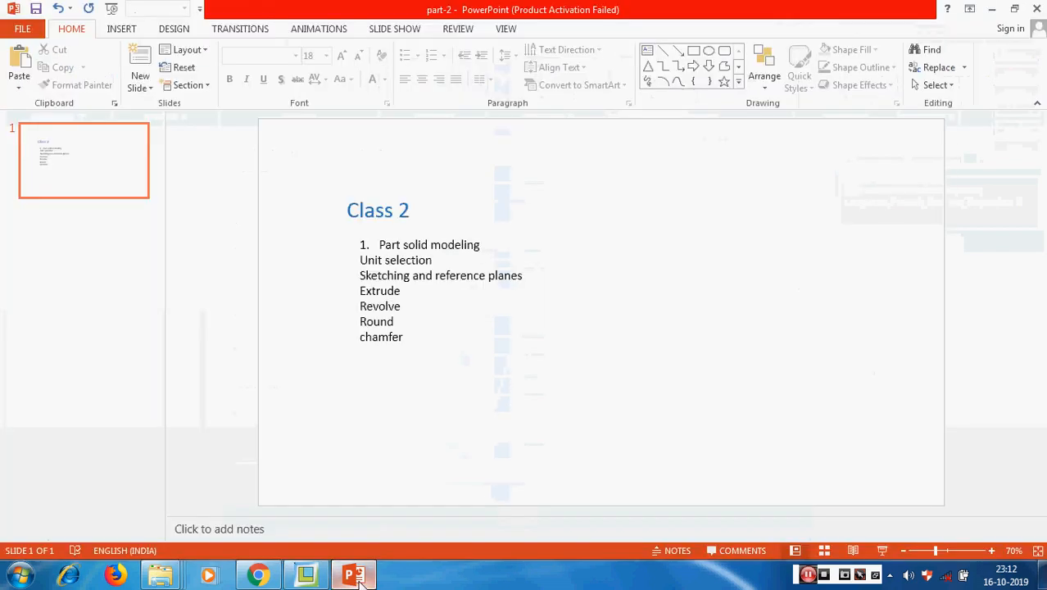
left_click(357, 576)
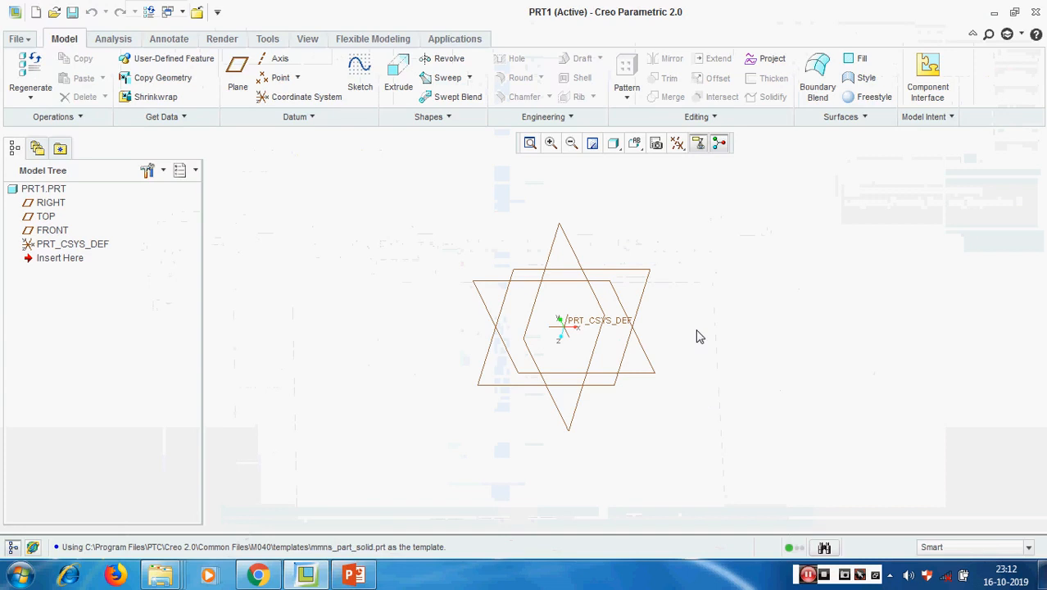
scroll(644, 331, "up", 3)
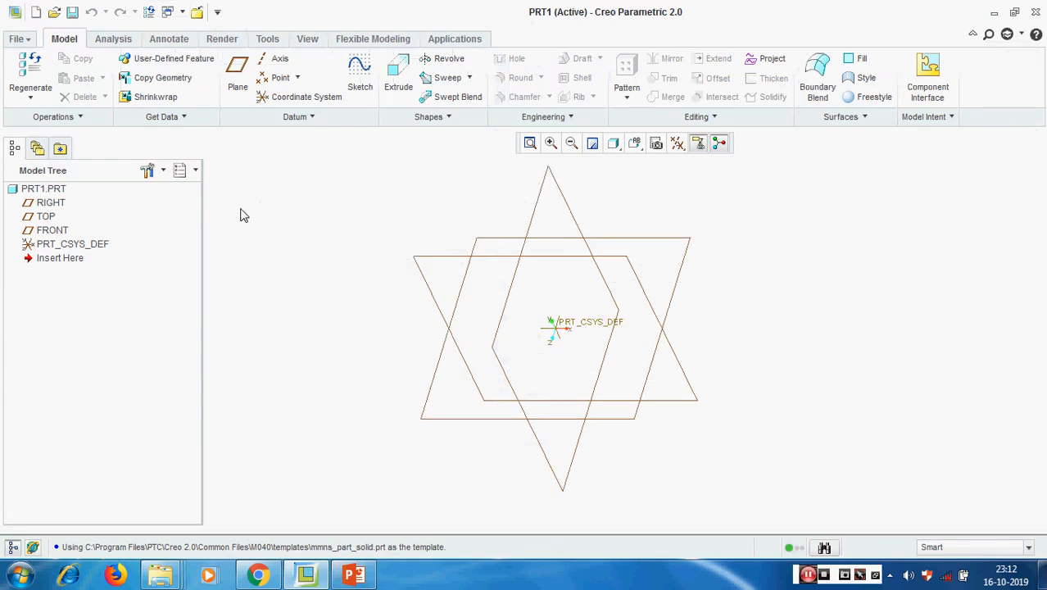
- Highlight the FRONT, TOP and RIGHT datum planes one after another, and clear the selection
left_click(52, 230)
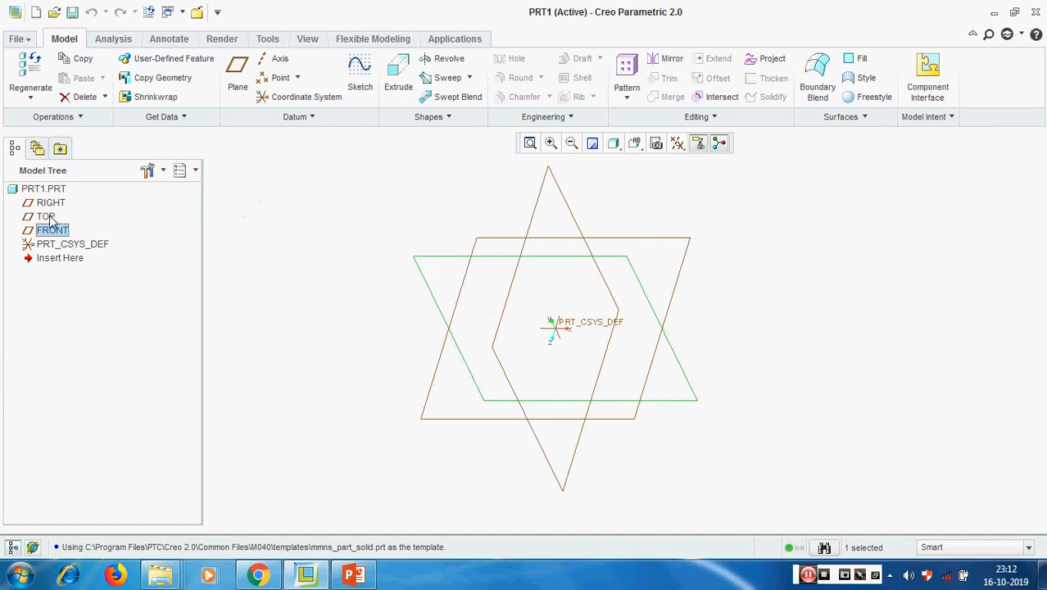
left_click(685, 270)
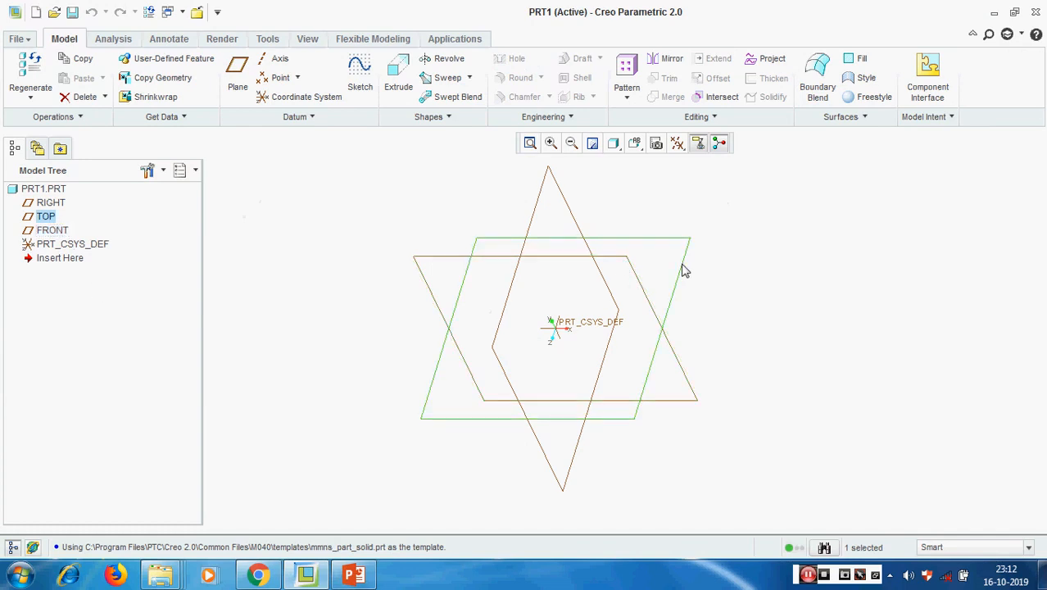
left_click(543, 194)
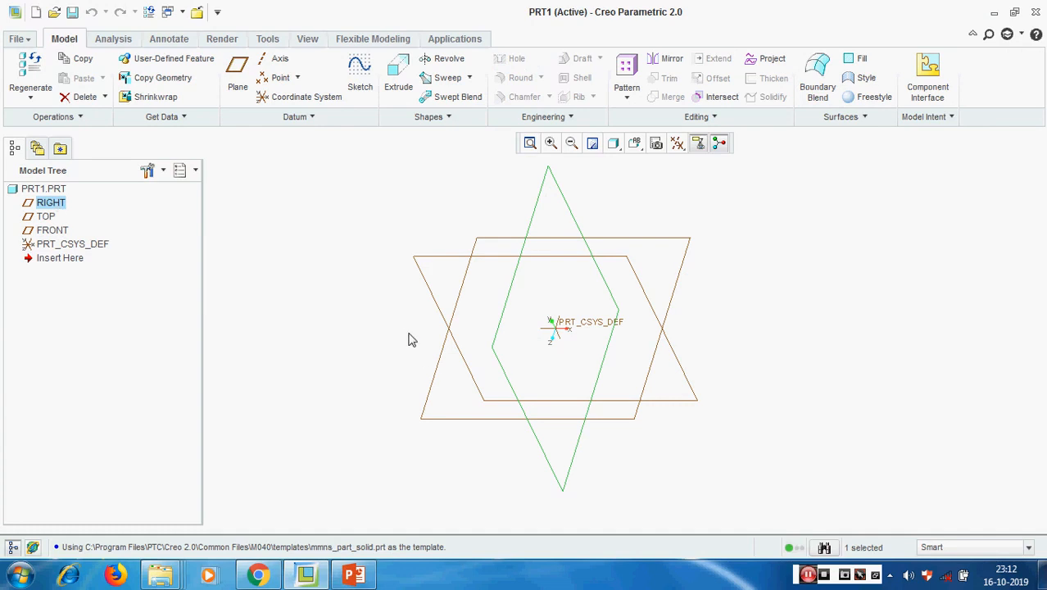
left_click(898, 320)
- Open the existing part prt0001.prt from the creo-practice folder
scroll(861, 355, "up", 1)
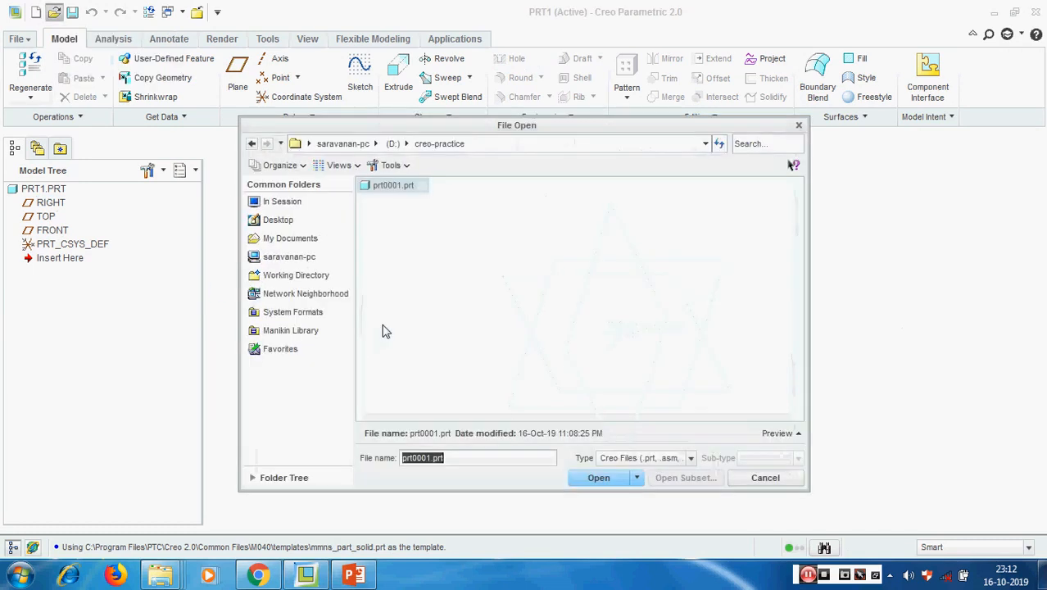
double_click(385, 188)
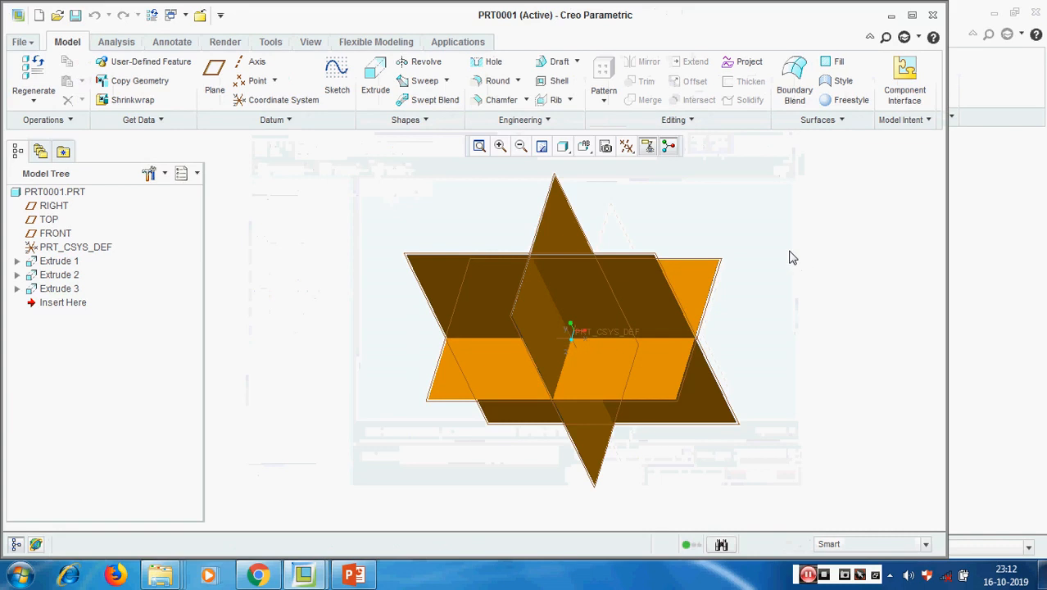
scroll(789, 251, "up", 2)
scroll(797, 348, "down", 1)
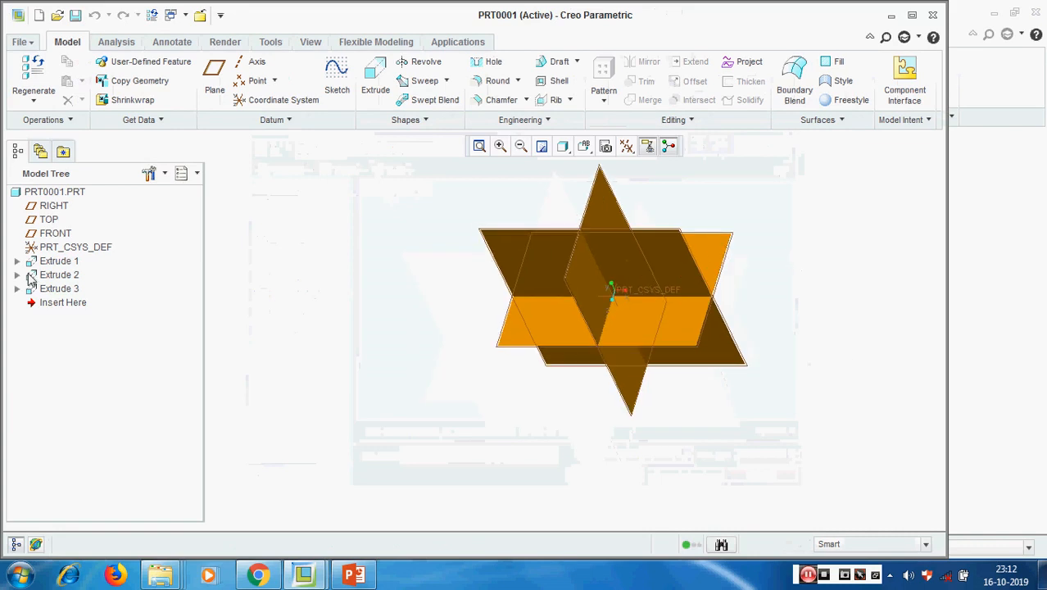
- Highlight the FRONT plane, the Extrude 1 feature and the TOP plane of PRT0001 in the model to compare them
left_click(62, 237)
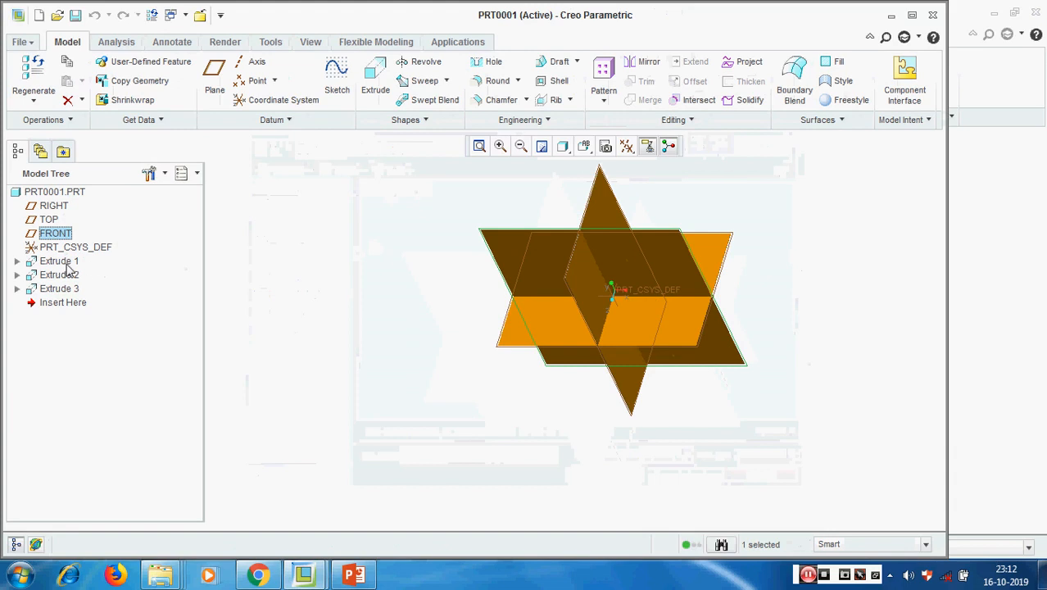
left_click(64, 262)
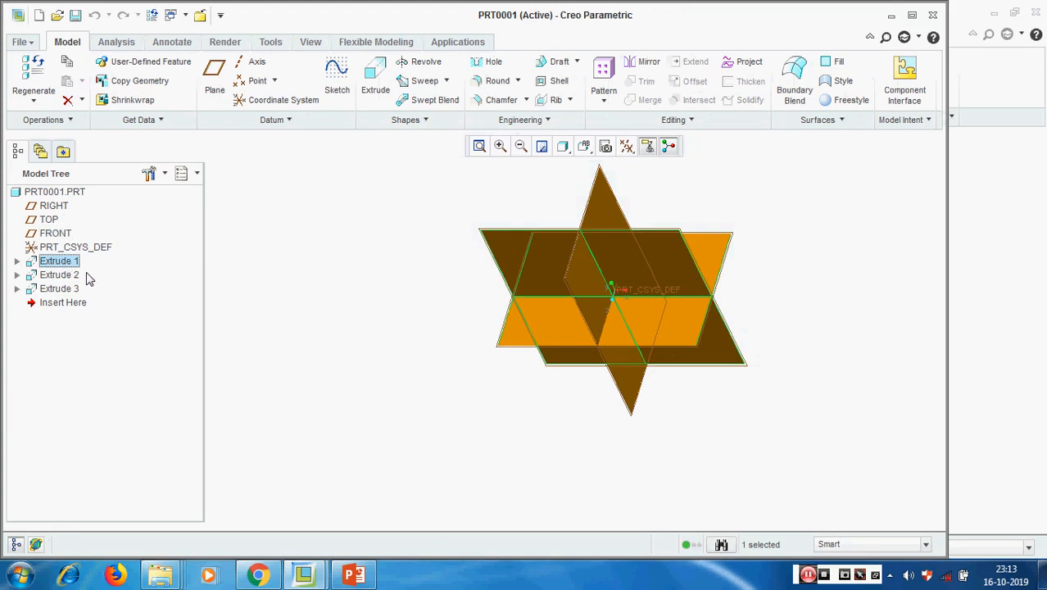
left_click(346, 386)
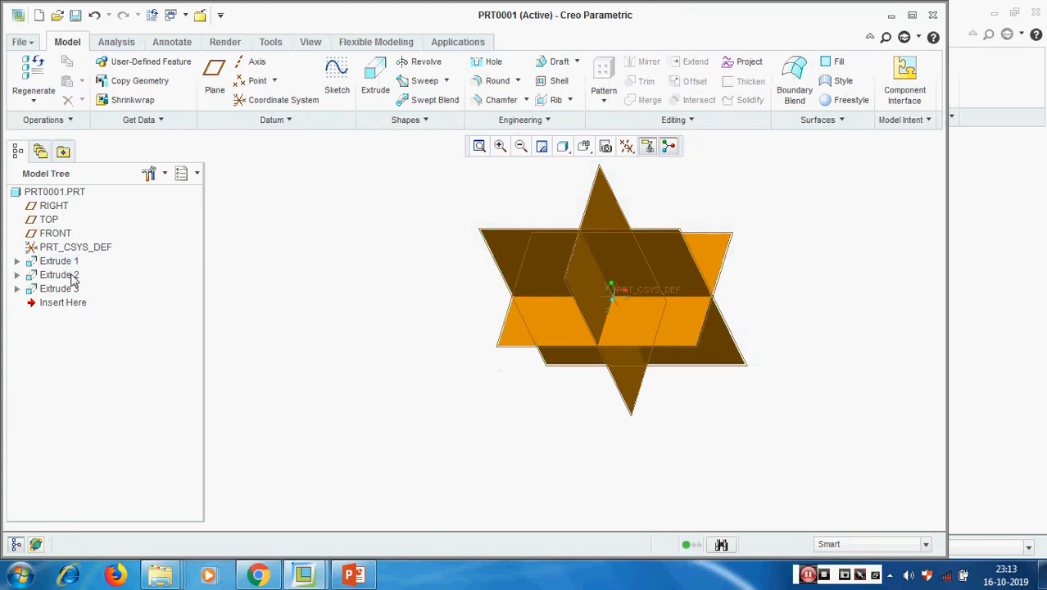
left_click(56, 221)
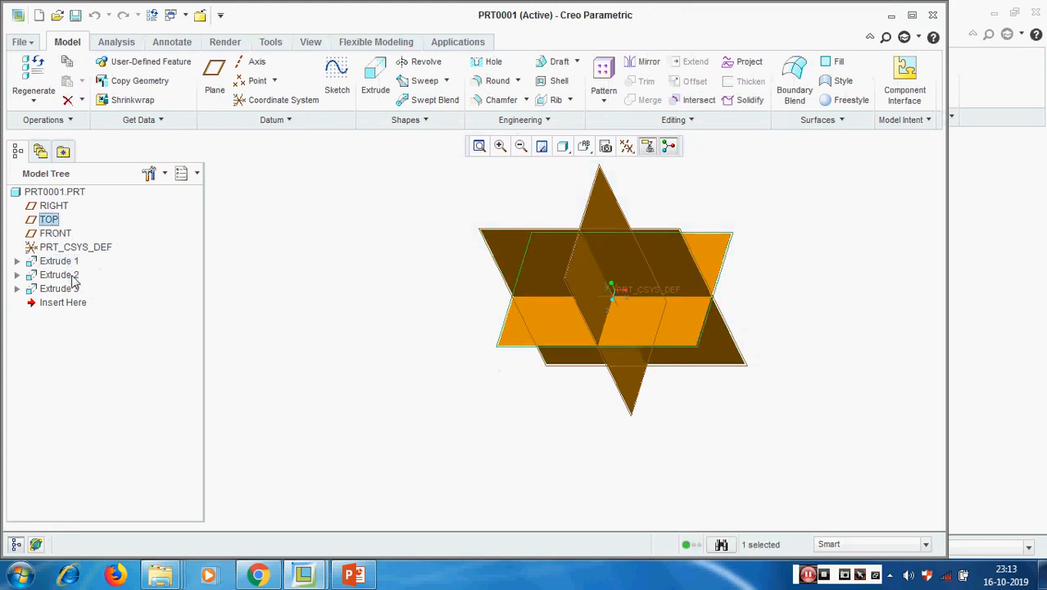
- Roll the insertion point back above Extrude 1, advance it to just below Extrude 1, and select the TOP plane
left_click_drag(77, 301, 80, 252)
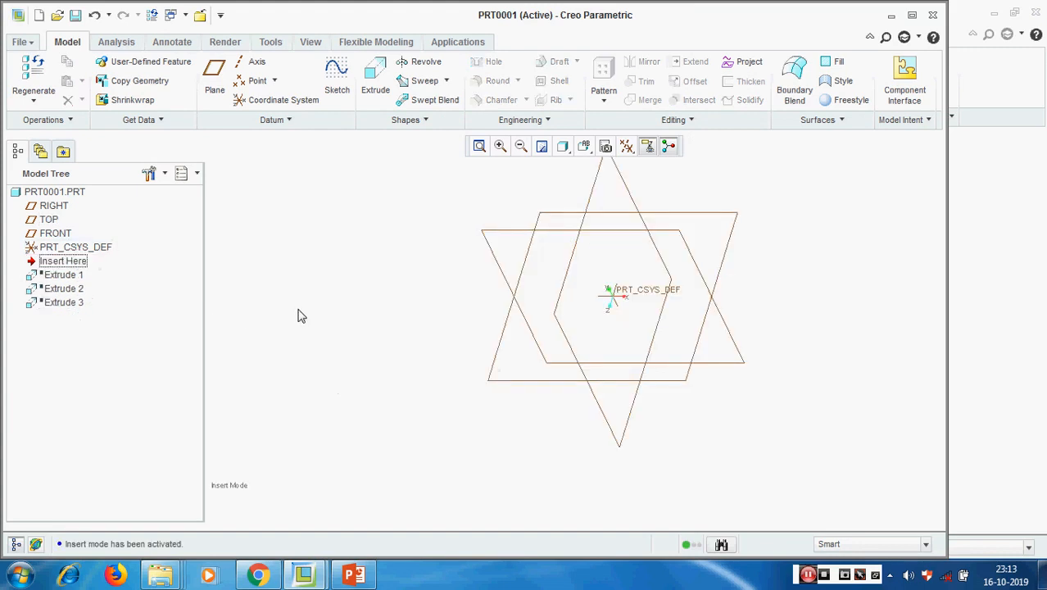
left_click(489, 237)
left_click_drag(82, 261, 98, 288)
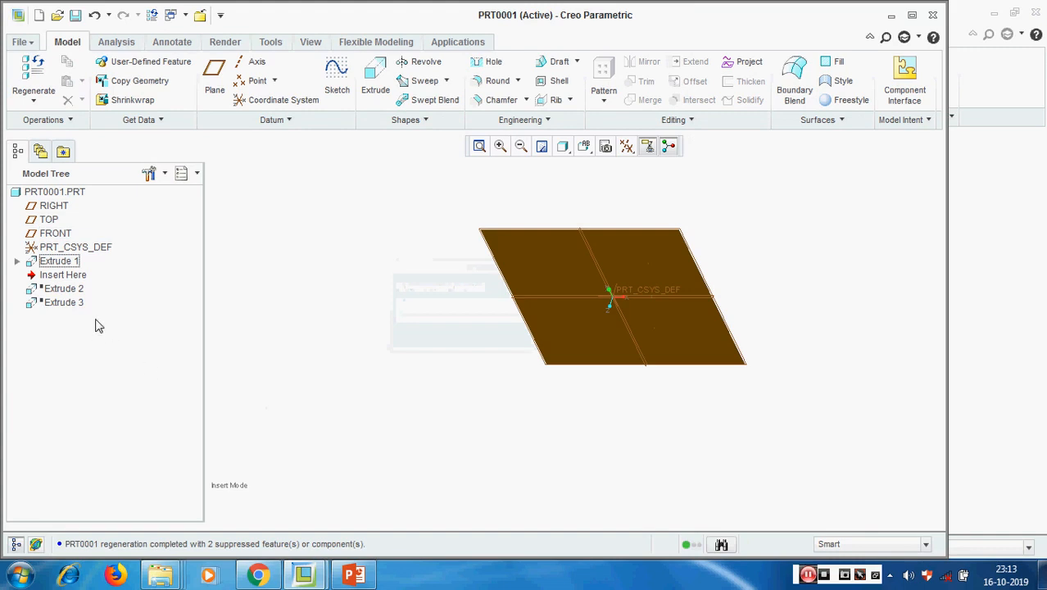
left_click(50, 220)
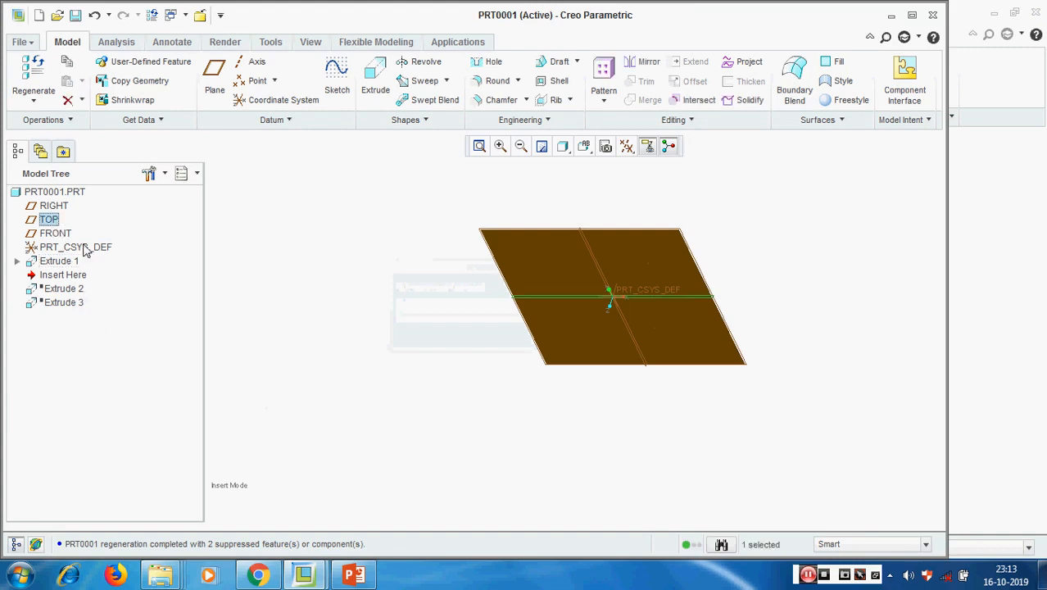
- Advance the insertion point below Extrude 2 and then below Extrude 3 to restore all three plane-like extrusions
left_click_drag(82, 282, 82, 294)
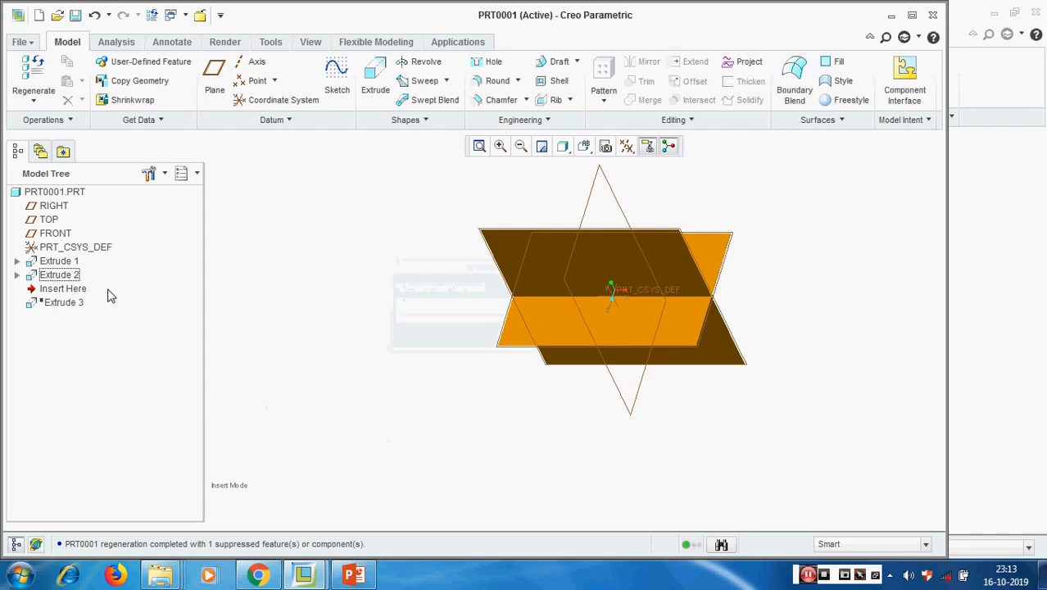
left_click_drag(81, 295, 84, 311)
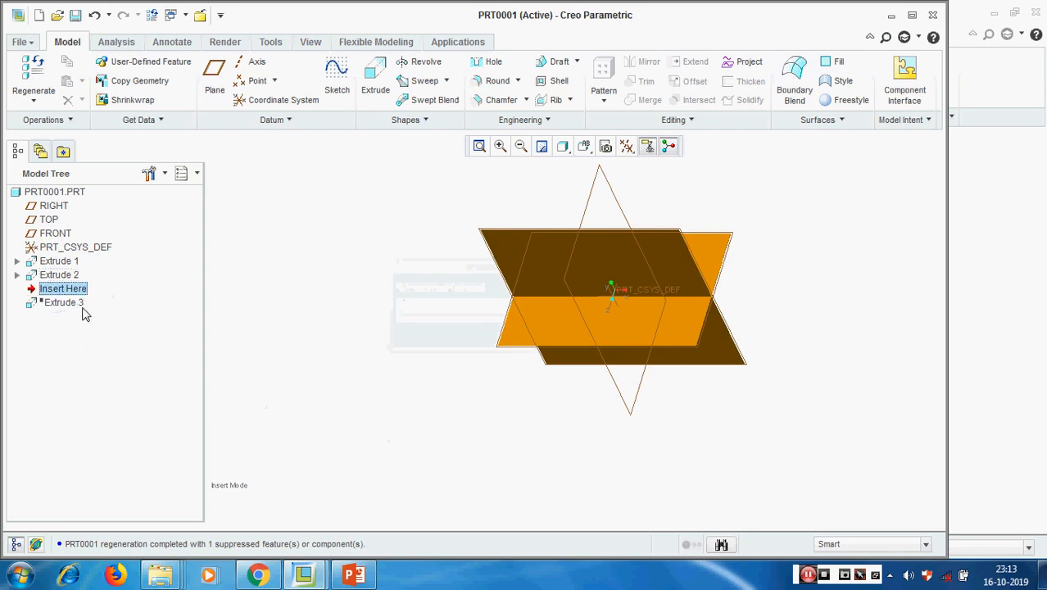
scroll(800, 412, "down", 1)
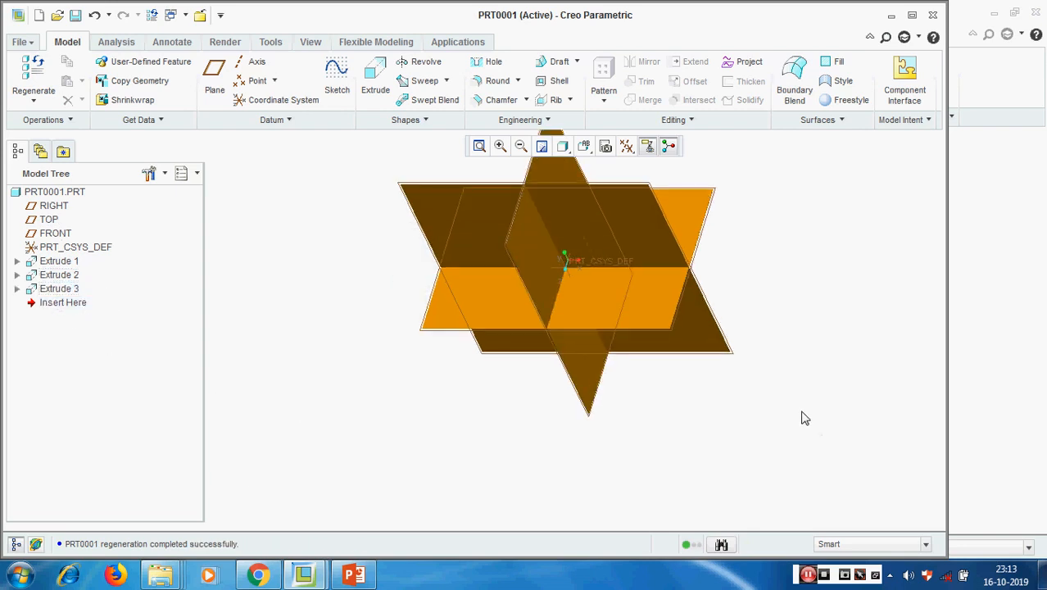
scroll(791, 449, "up", 2)
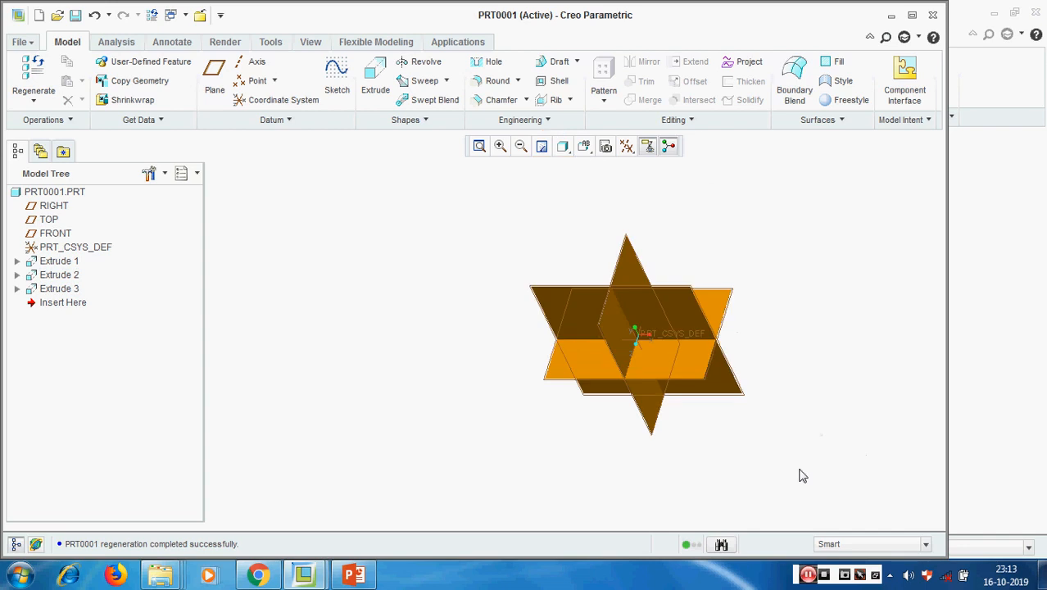
scroll(819, 461, "down", 2)
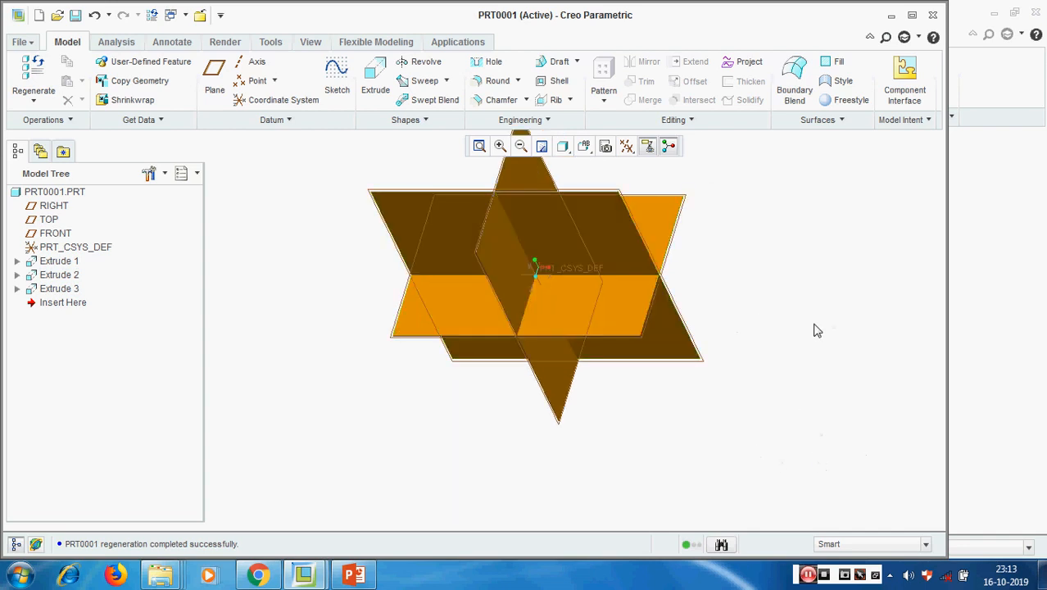
middle_click_drag(815, 329, 793, 373)
- Roll the insertion point back above Extrude 1 and view the bare datum planes from several angles and in the default orientation
left_click_drag(57, 299, 70, 256)
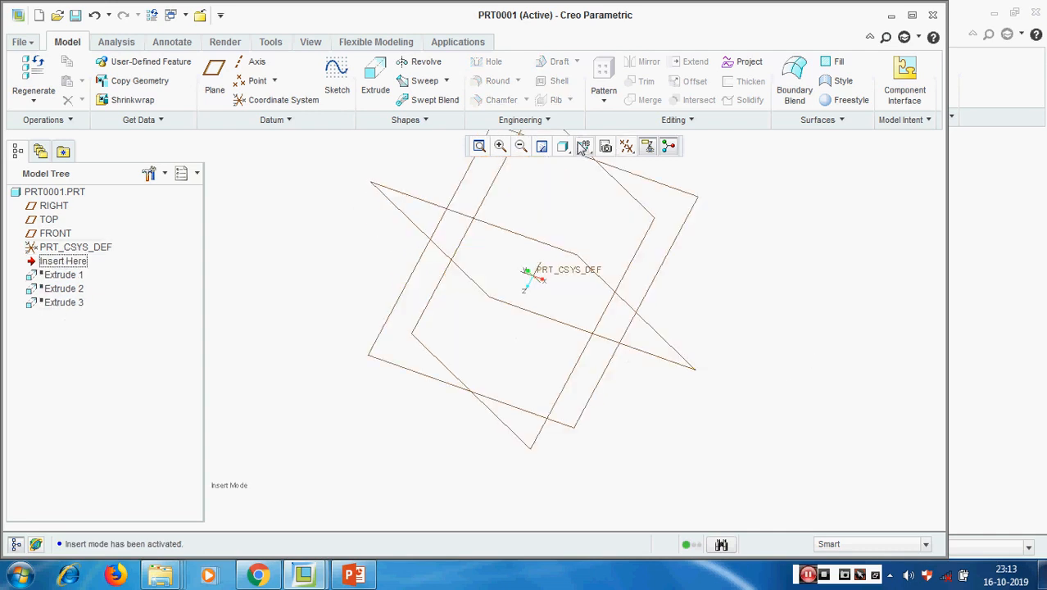
left_click(583, 146)
left_click(628, 184)
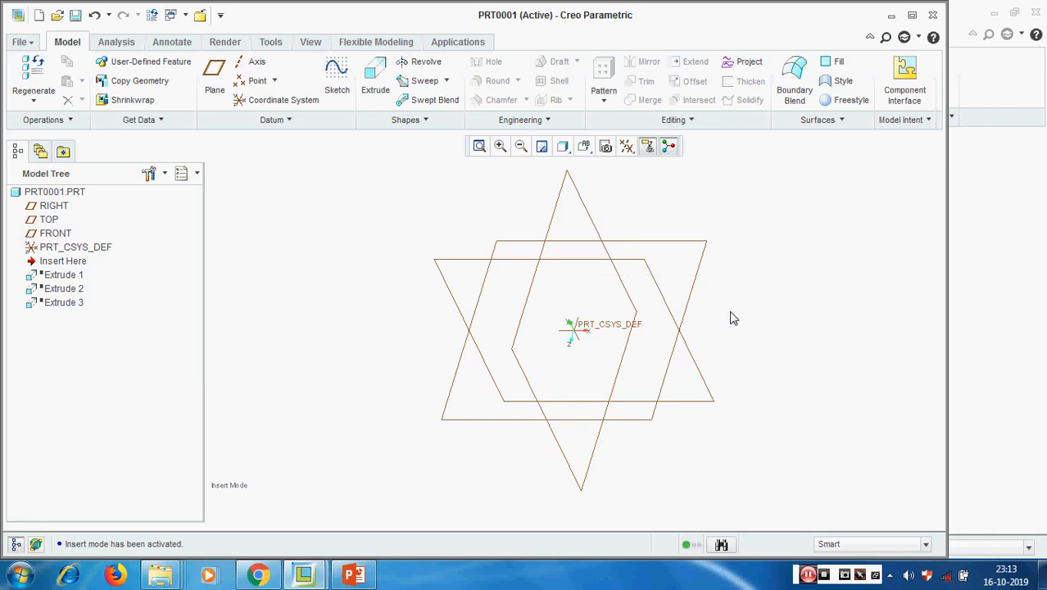
middle_click_drag(732, 318, 447, 326)
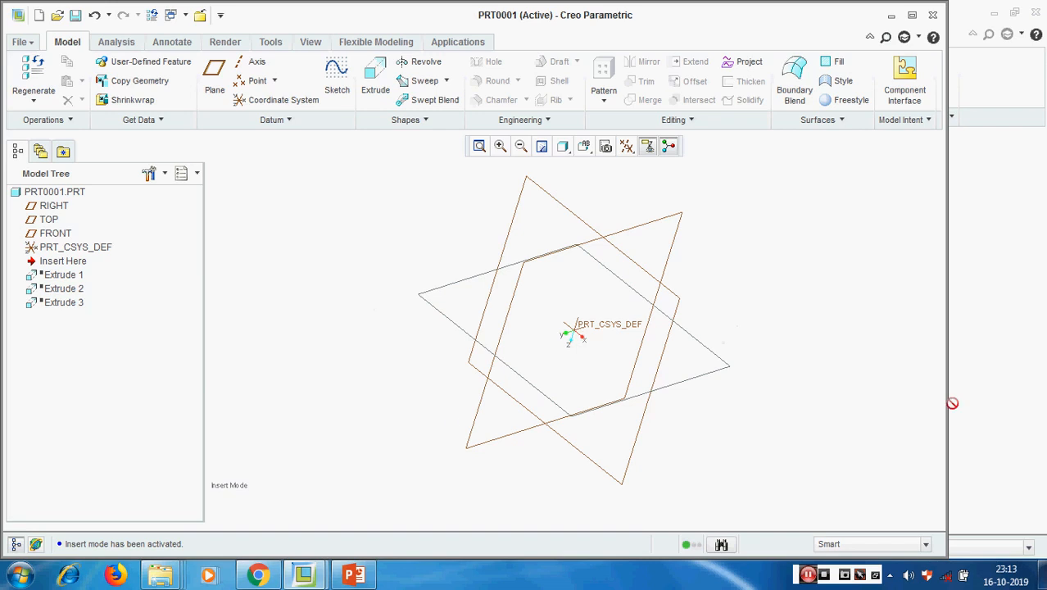
middle_click_drag(782, 357, 622, 213)
left_click(584, 146)
left_click(611, 187)
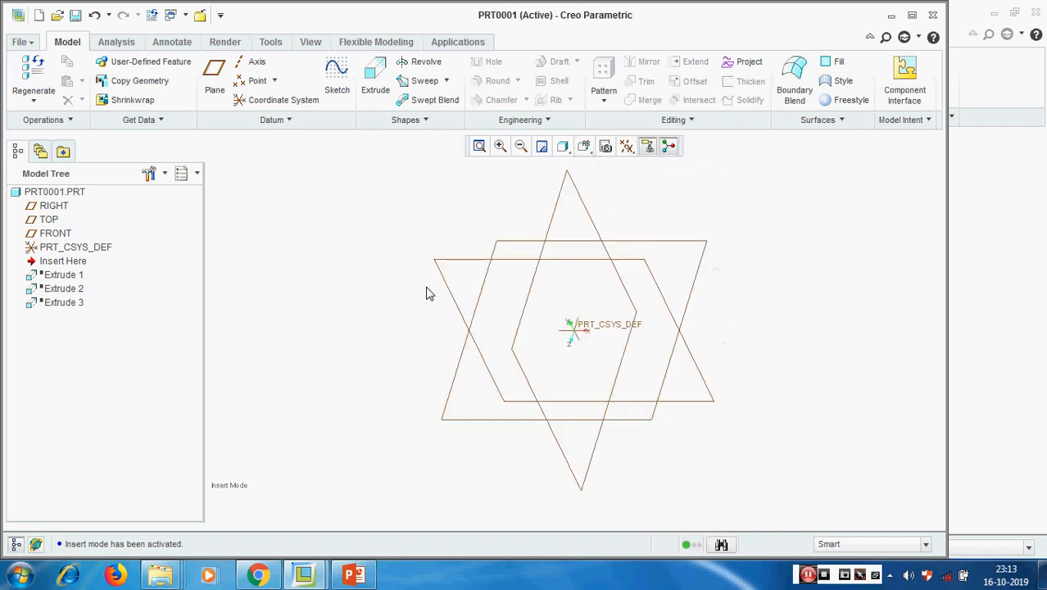
- Move the insertion point back below Extrude 3, inspect the extruded planes and restore the default orientation
left_click_drag(82, 262, 76, 310)
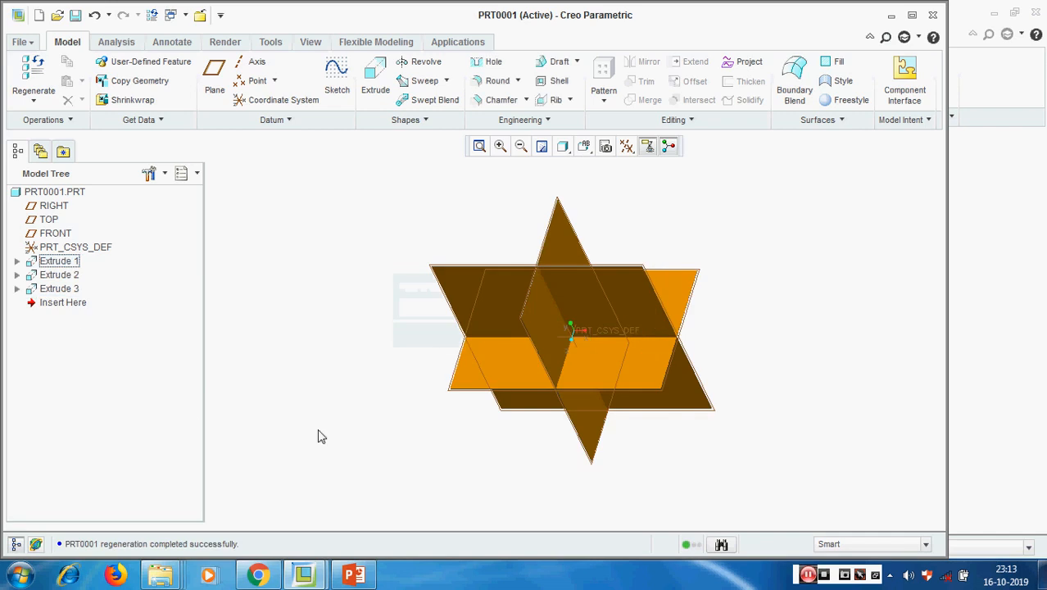
mouse_move(801, 337)
middle_mouse_down()
mouse_move(806, 325)
mouse_move(776, 380)
mouse_move(829, 345)
mouse_move(785, 342)
mouse_move(847, 321)
mouse_move(822, 314)
mouse_move(801, 331)
middle_mouse_up()
mouse_move(801, 340)
middle_mouse_down()
mouse_move(813, 280)
mouse_move(806, 224)
mouse_move(811, 310)
mouse_move(799, 332)
middle_mouse_up()
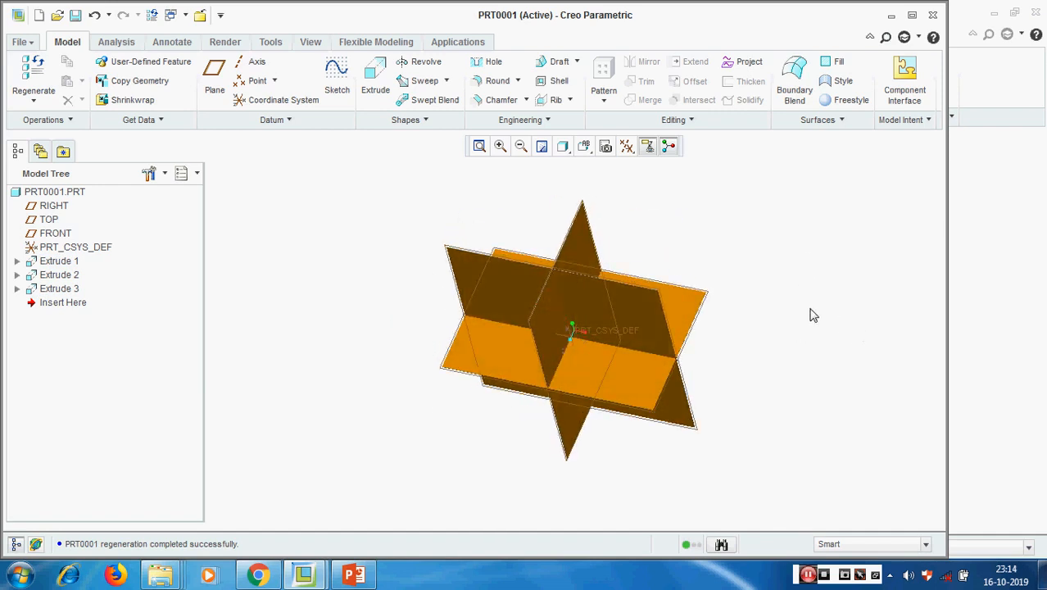
scroll(811, 311, "up", 1)
scroll(817, 305, "down", 1)
left_click(584, 146)
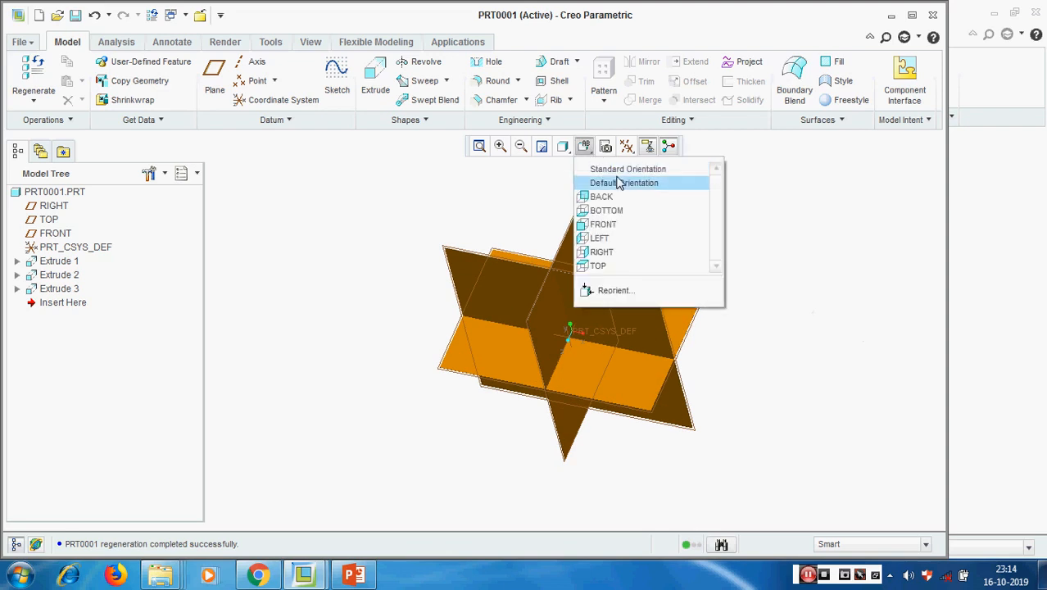
left_click(620, 182)
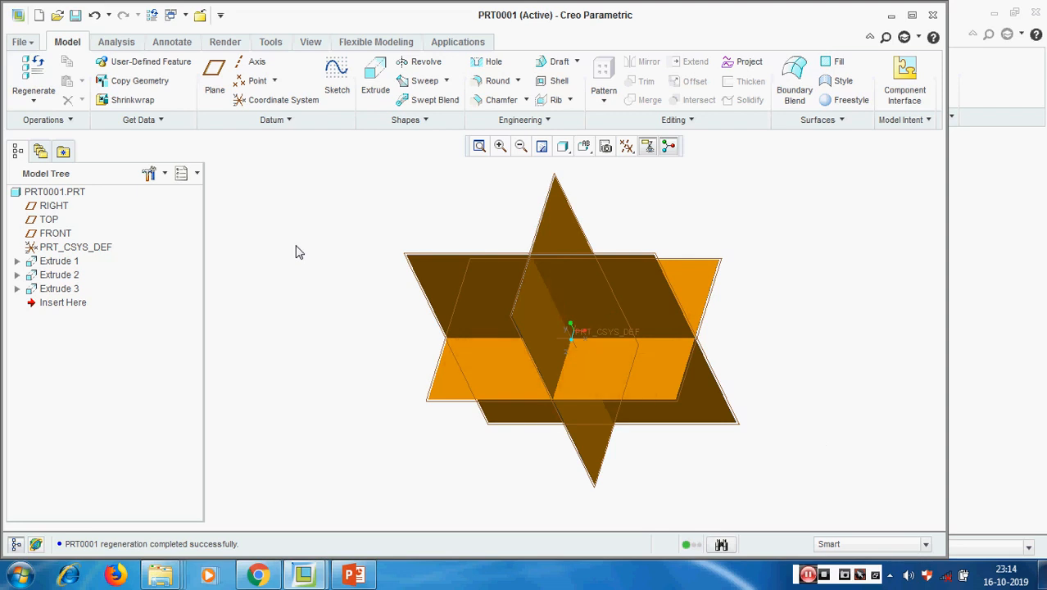
- Start an Extrude with an internal sketch on the FRONT plane, using the RIGHT plane as the reference with orientation Right
left_click(369, 76)
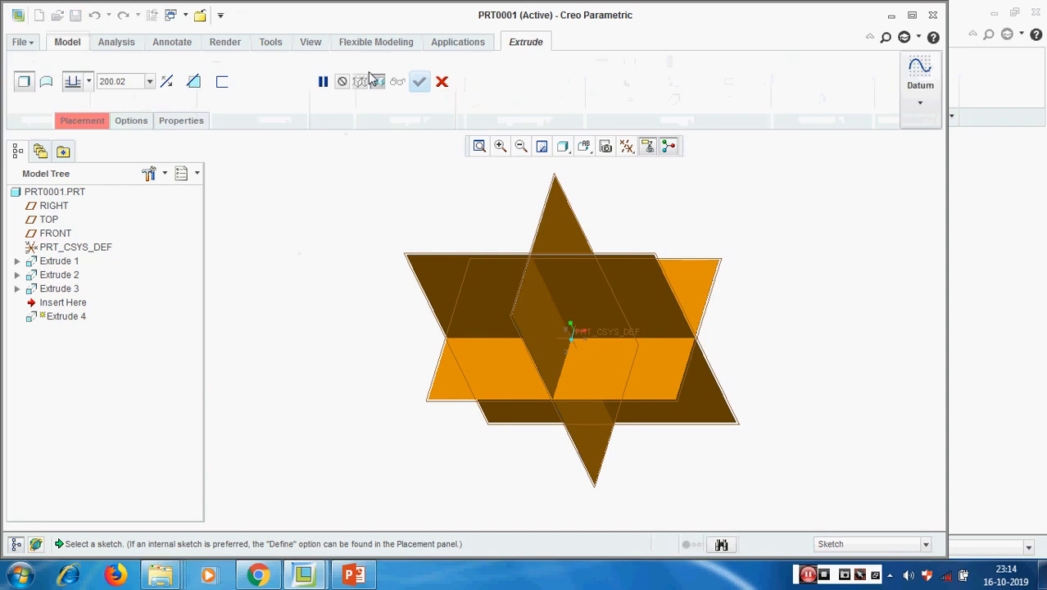
left_click(78, 122)
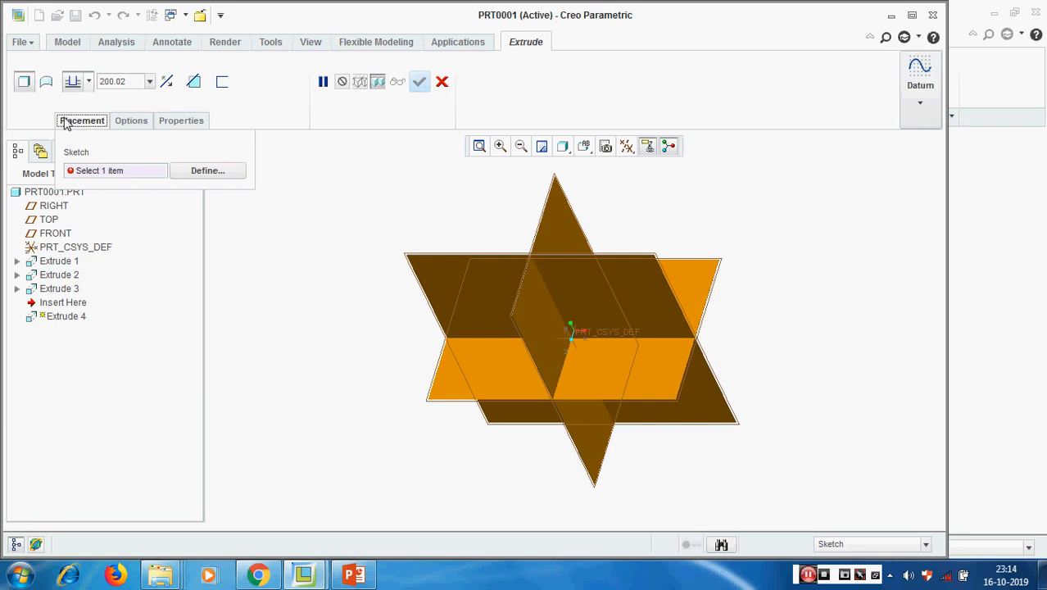
left_click(220, 172)
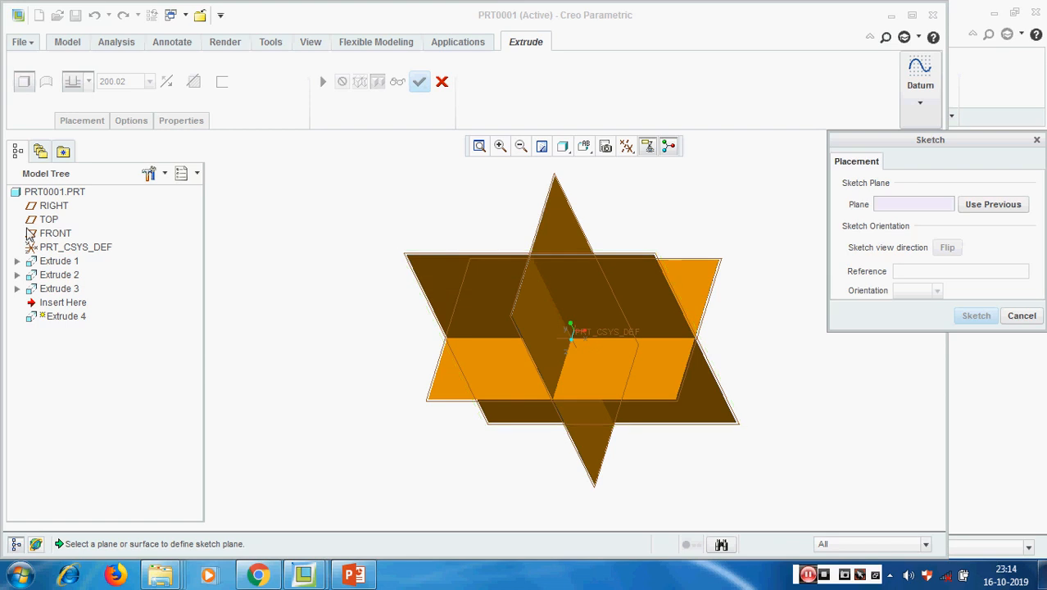
left_click(51, 235)
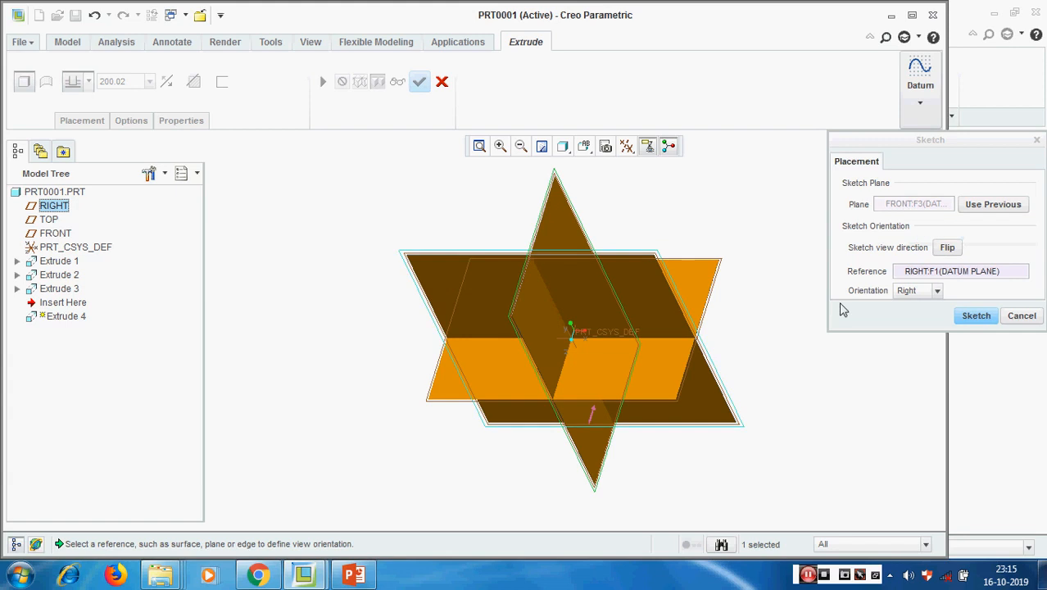
left_click(979, 319)
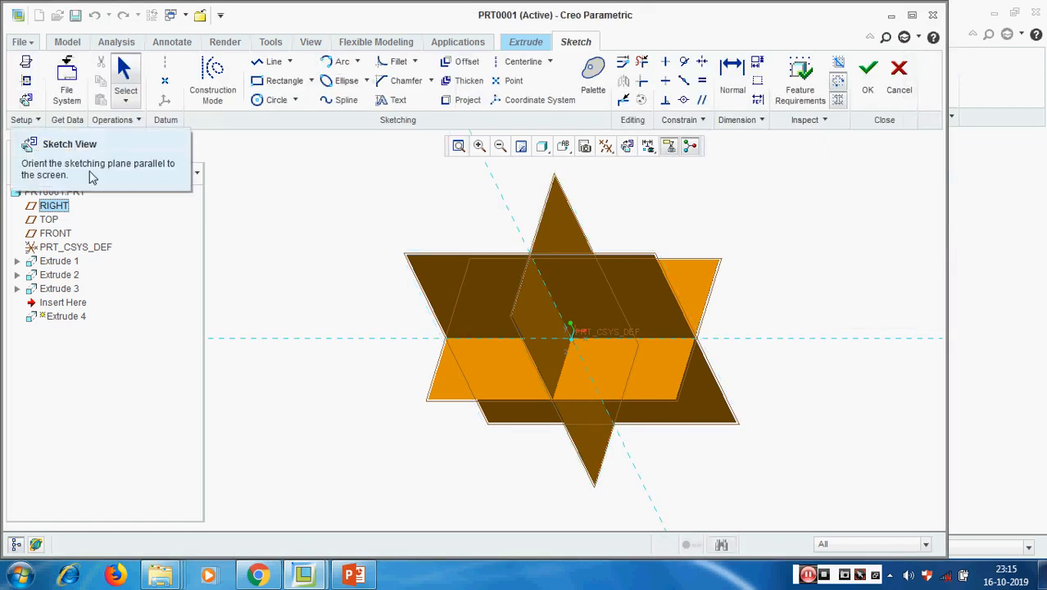
- Orient the sketching plane parallel to the screen, then reopen the sketch setup and accept the FRONT plane placement
left_click(810, 574)
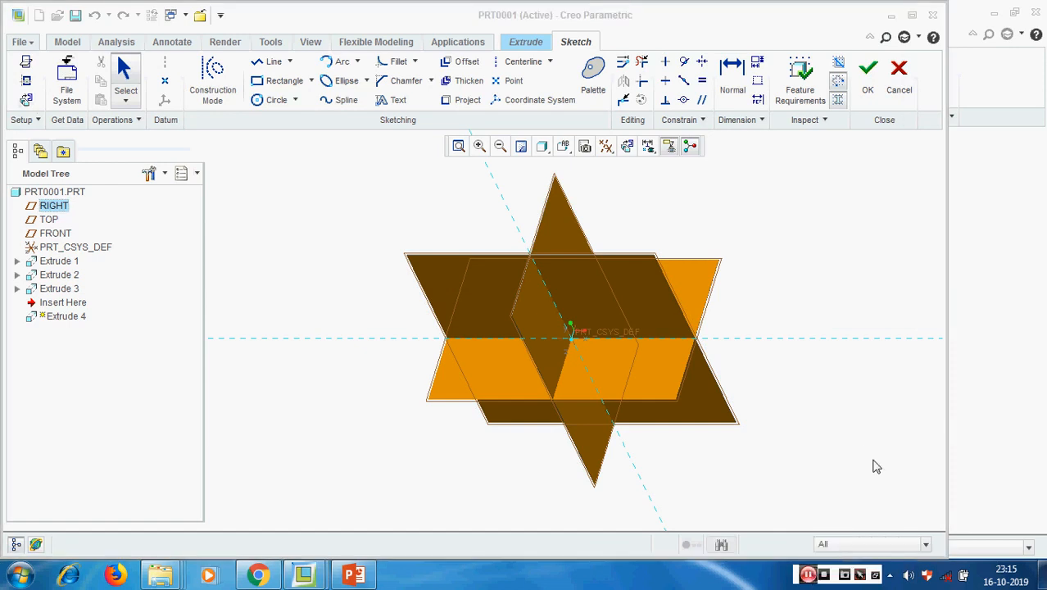
left_click(26, 100)
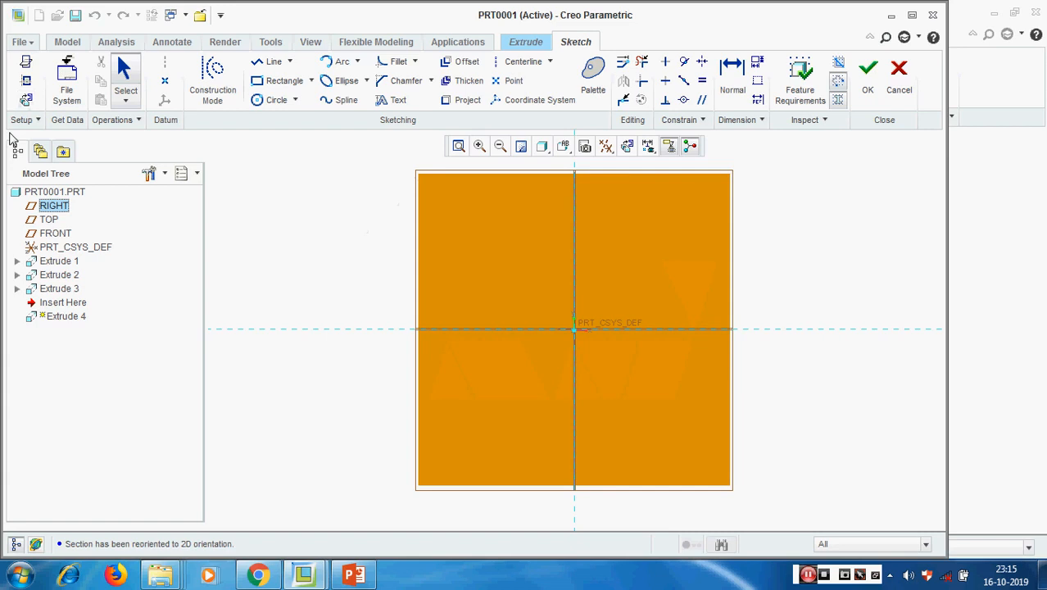
left_click(27, 63)
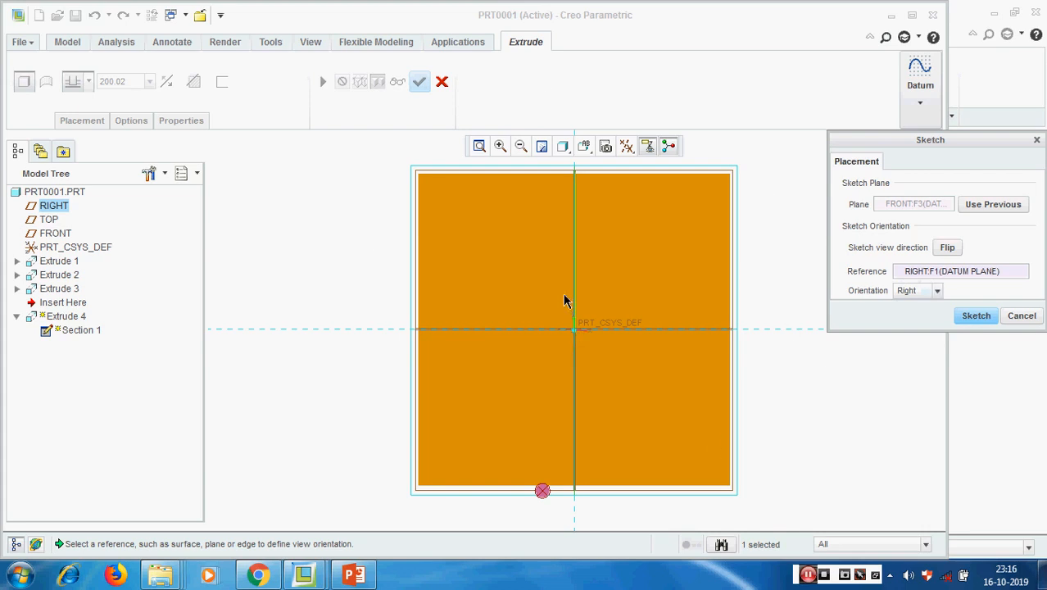
left_click(976, 316)
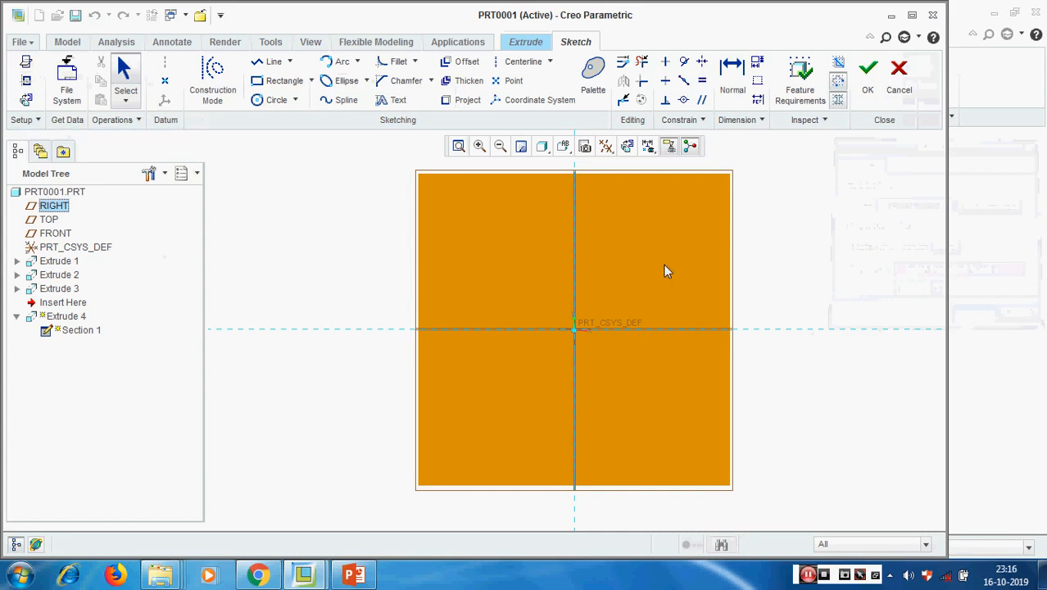
- Sketch a circle about 102 in diameter, centred about 139 from the RIGHT plane and 153 above the TOP plane, and inspect it in 3D
left_click(272, 100)
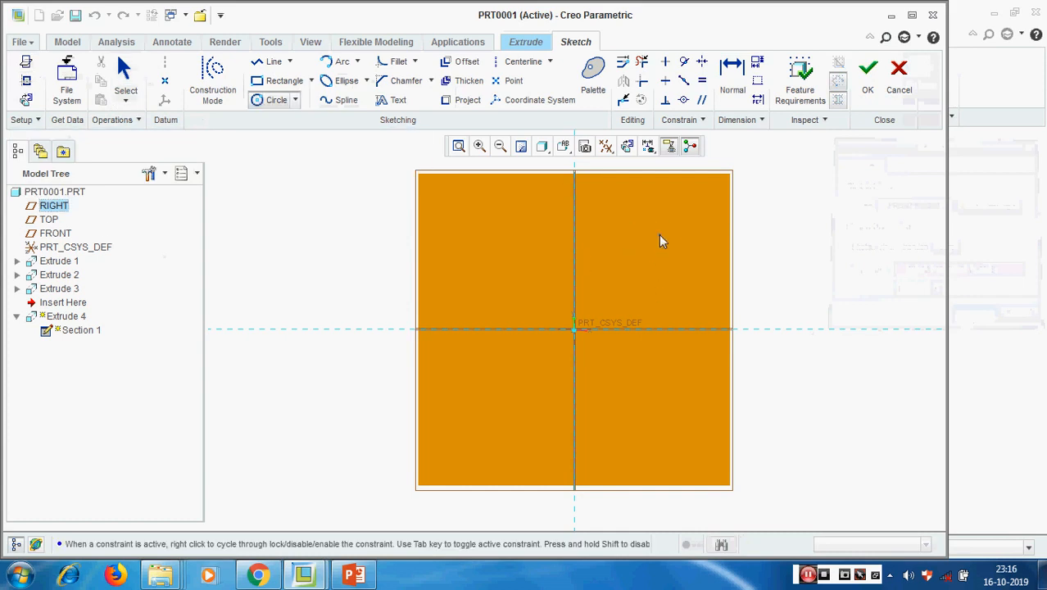
left_click(648, 263)
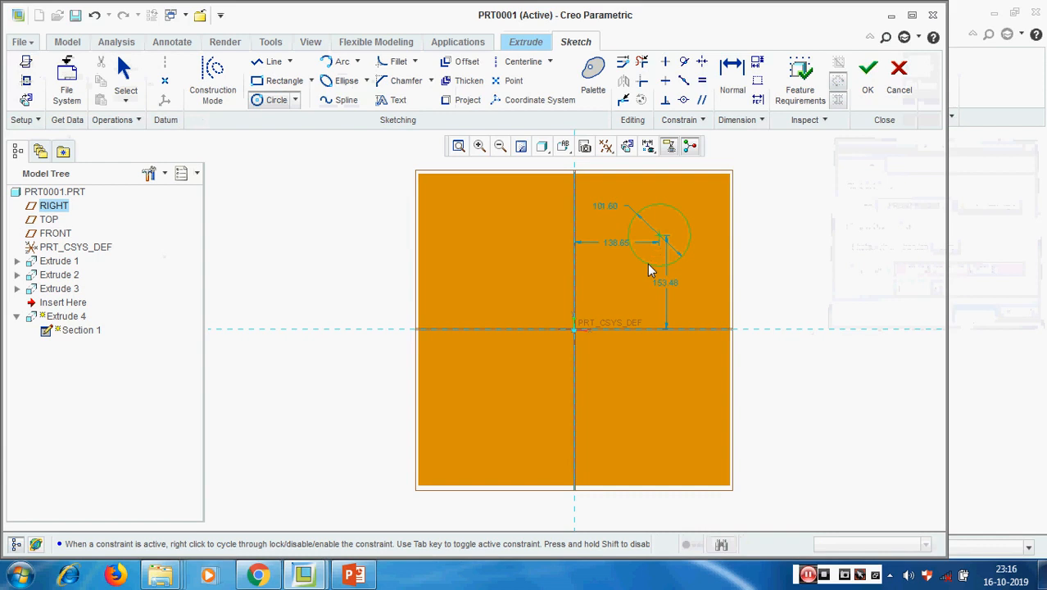
middle_click(769, 273)
mouse_move(769, 273)
middle_mouse_down()
mouse_move(820, 260)
mouse_move(788, 279)
mouse_move(785, 271)
middle_mouse_up()
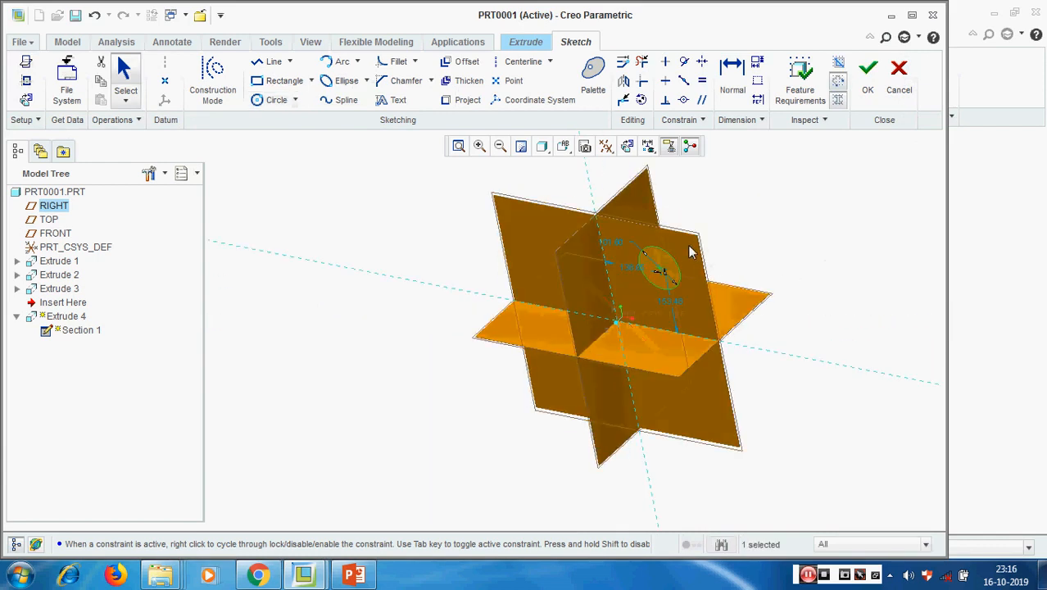
scroll(688, 249, "up", 1)
scroll(677, 283, "down", 2)
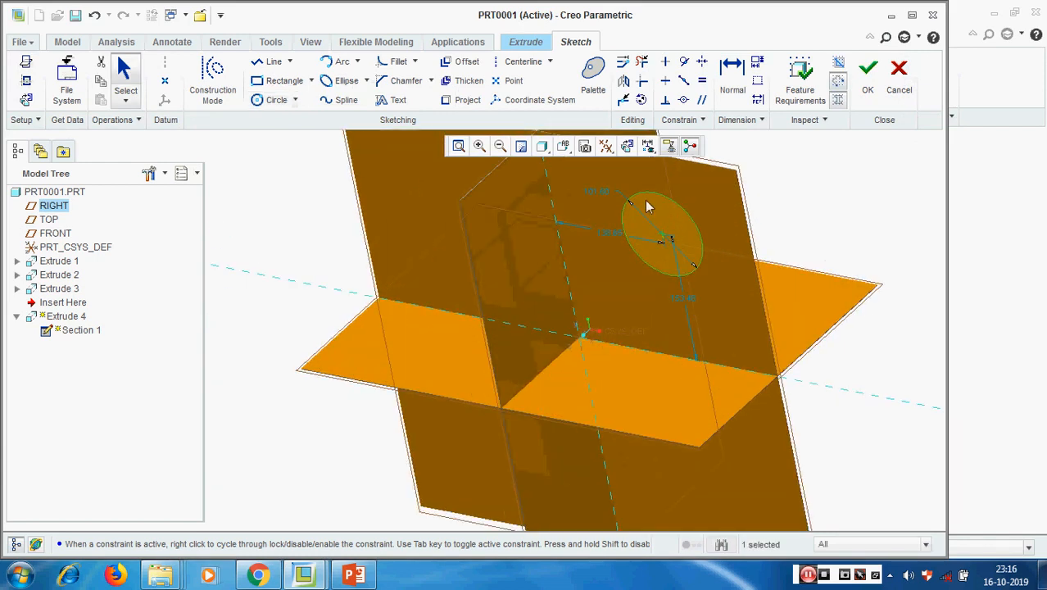
left_click(847, 214)
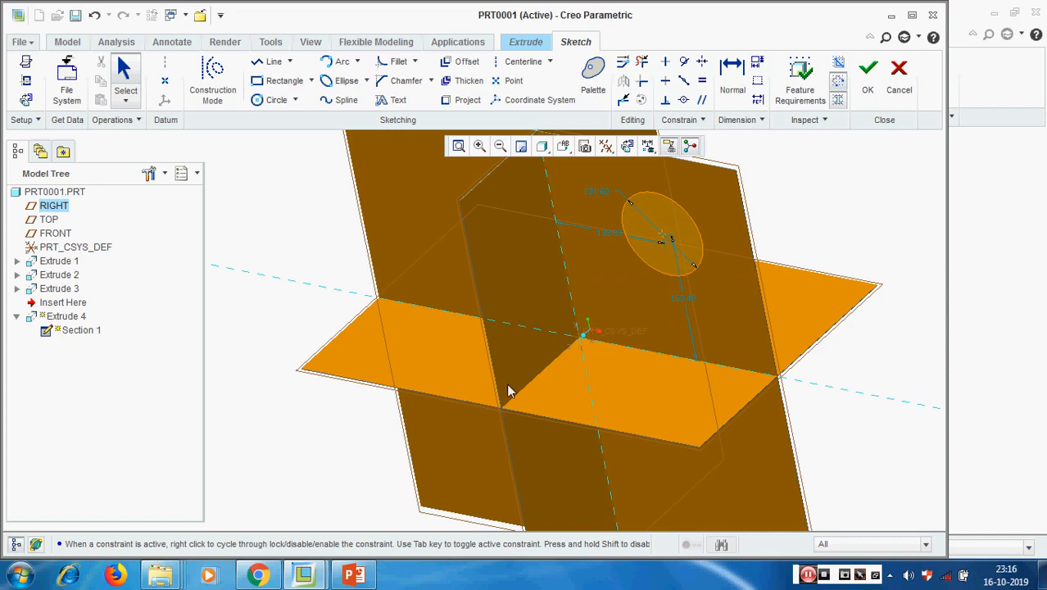
- Open the sketch references, orient the sketch parallel to the screen and highlight the RIGHT reference
left_click(27, 85)
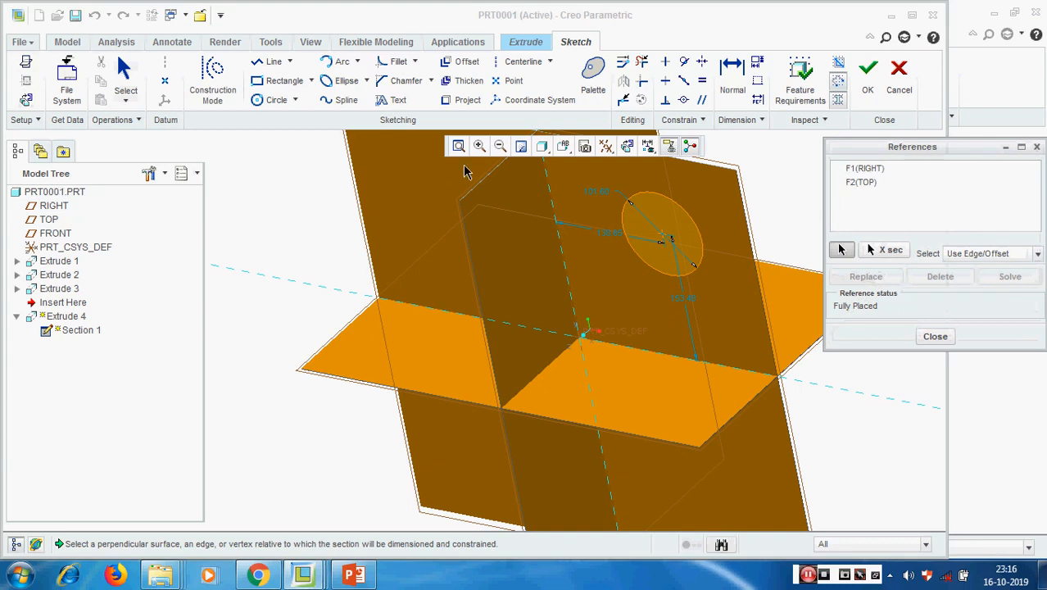
left_click(627, 149)
scroll(471, 323, "up", 3)
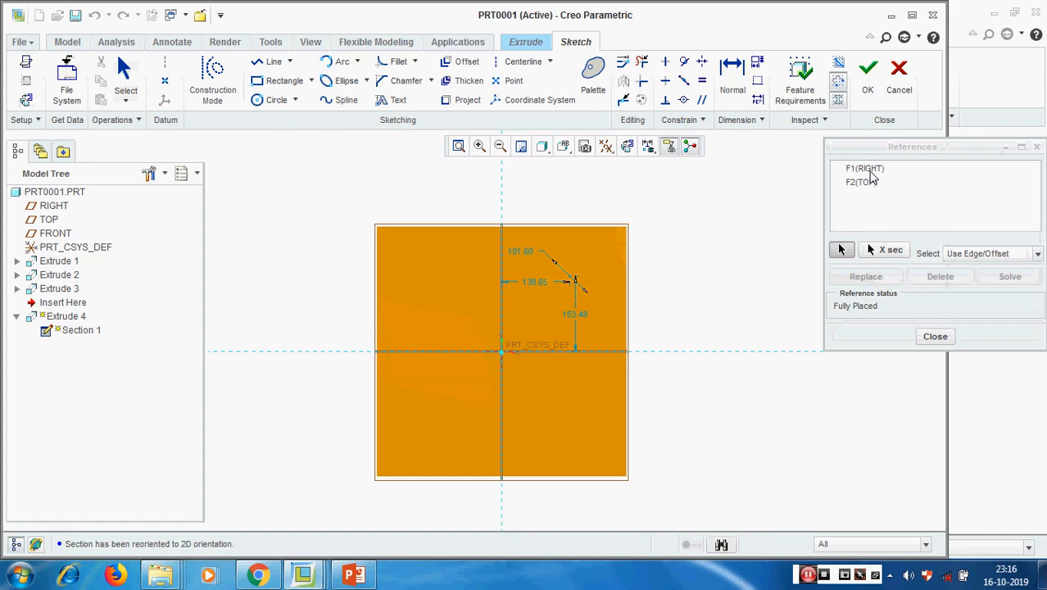
left_click(869, 169)
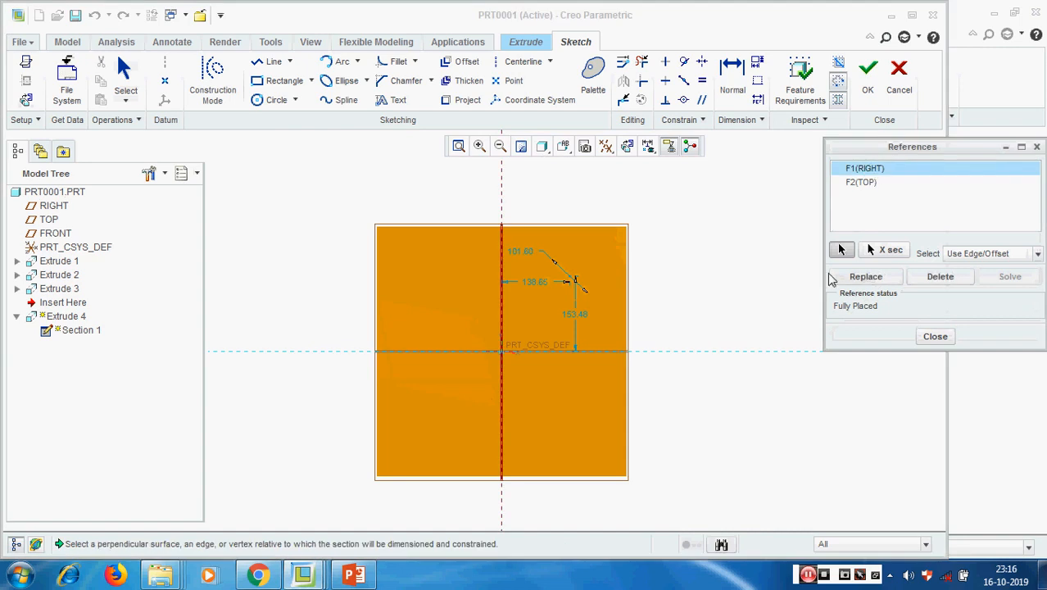
- Highlight the TOP sketch reference in the default orientation, delete it, try to close the references, and decline to sketch without it
left_click(867, 183)
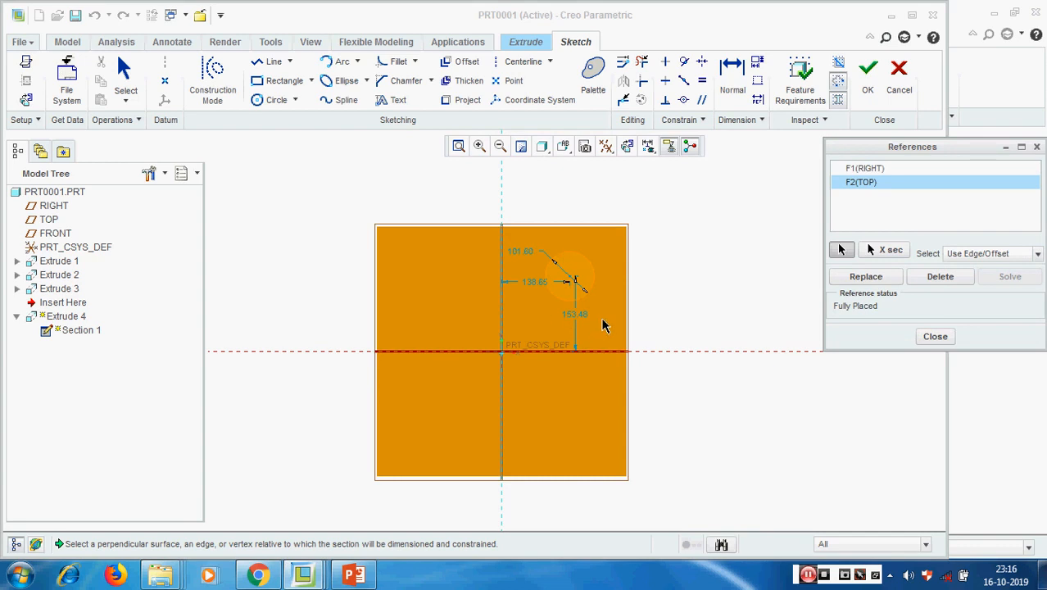
key("ctrl+d")
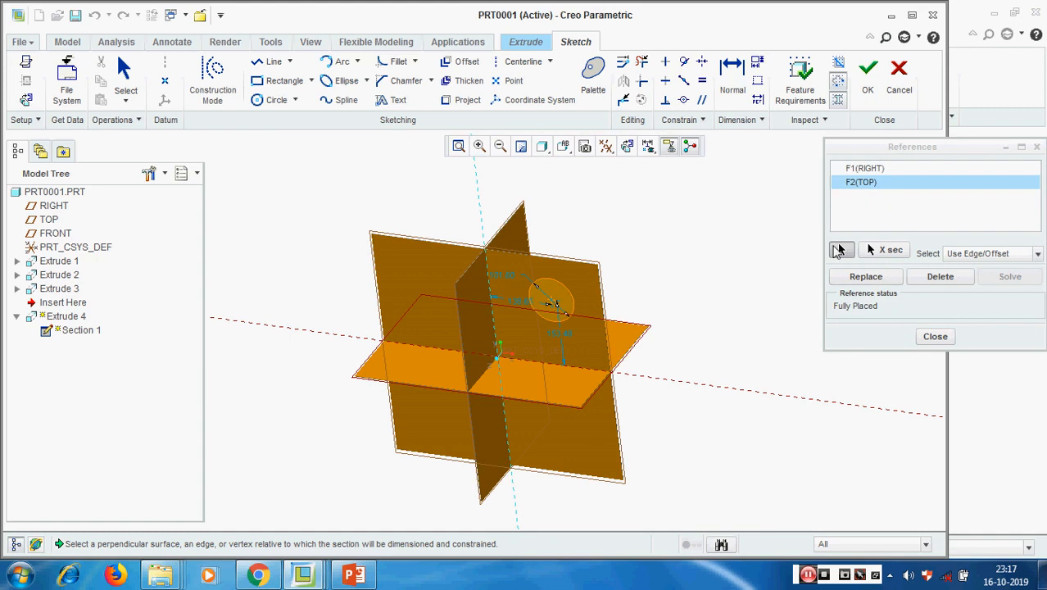
left_click(966, 286)
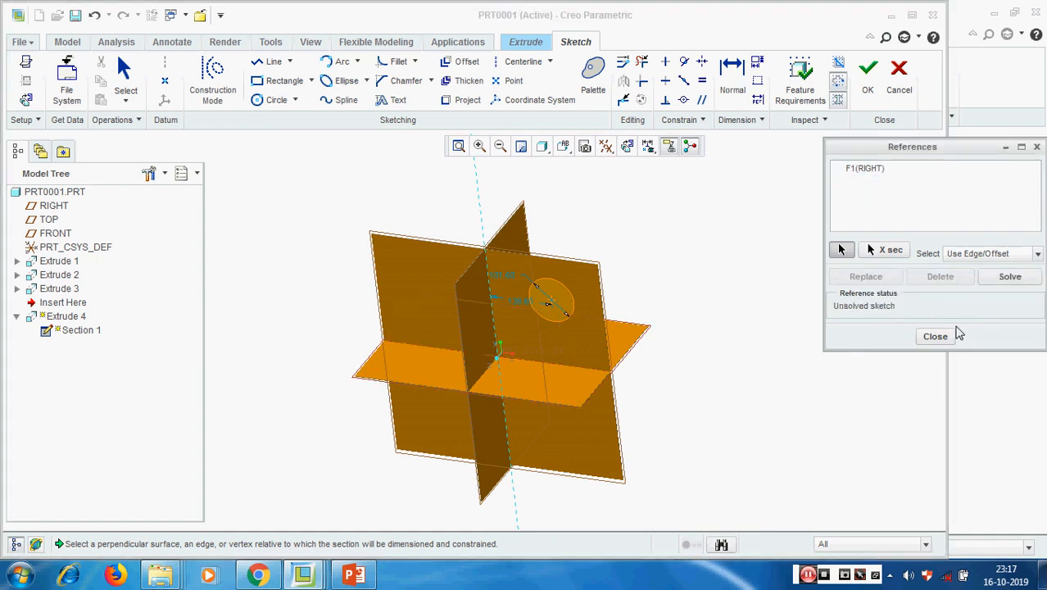
left_click(934, 336)
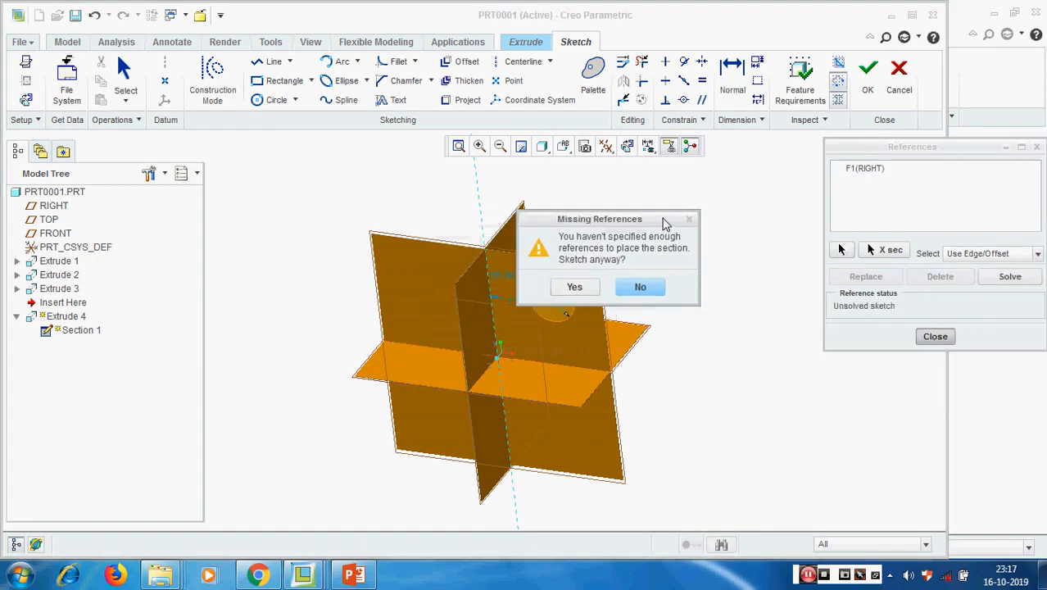
left_click(643, 287)
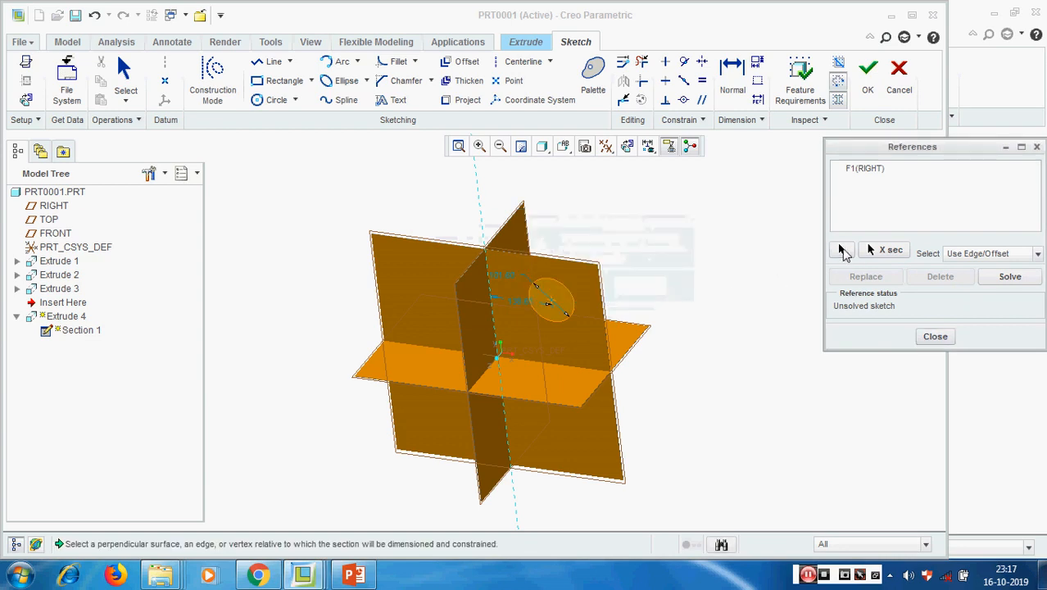
- Restore the TOP plane as a sketch reference, close the references, and check the circle's dimensions in 2D and 3D views
left_click(49, 219)
left_click(934, 336)
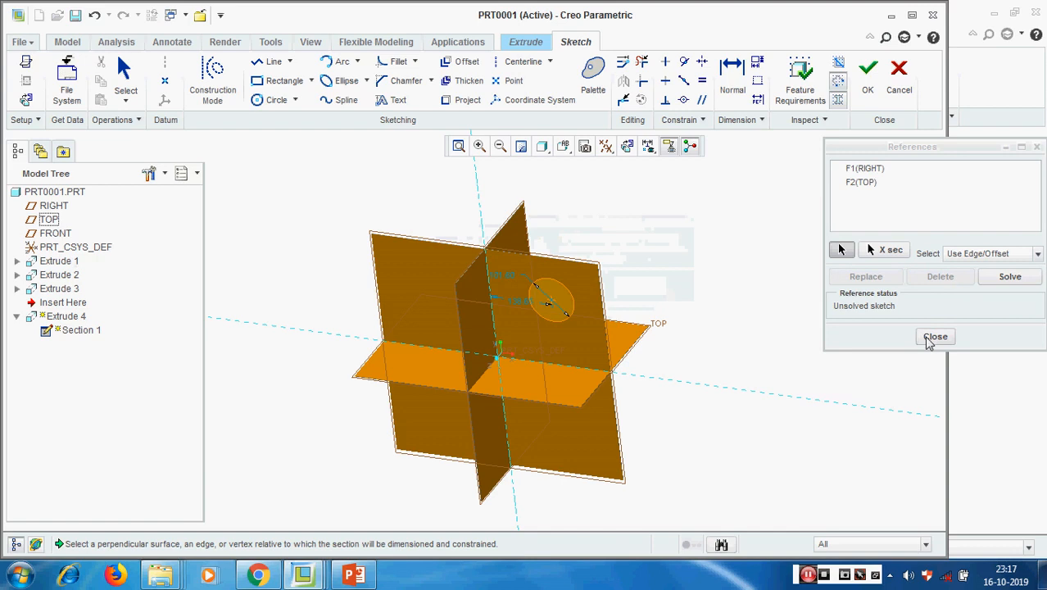
left_click(25, 99)
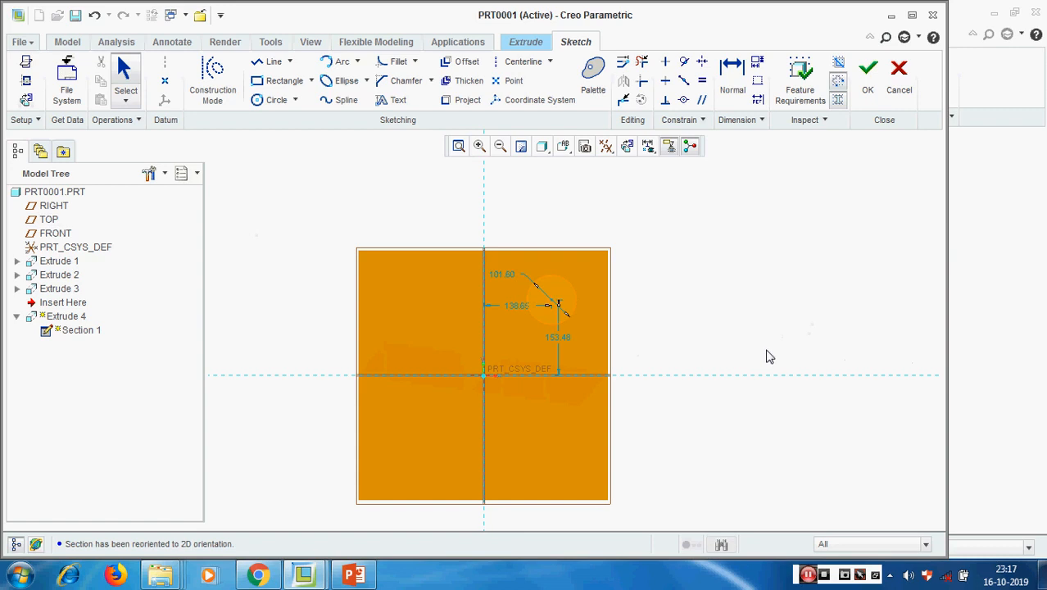
mouse_move(736, 303)
middle_mouse_down()
mouse_move(708, 313)
mouse_move(715, 296)
mouse_move(692, 318)
middle_mouse_up()
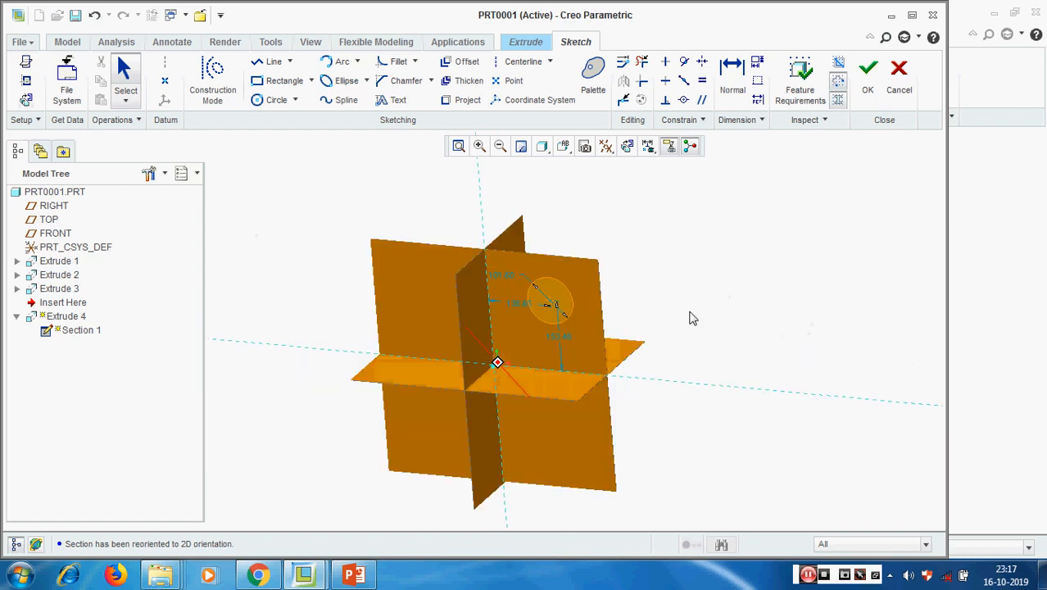
- Finish the circle sketch, complete the extrude with a depth of 200.02, and inspect the cylinder against the datum planes
left_click(867, 78)
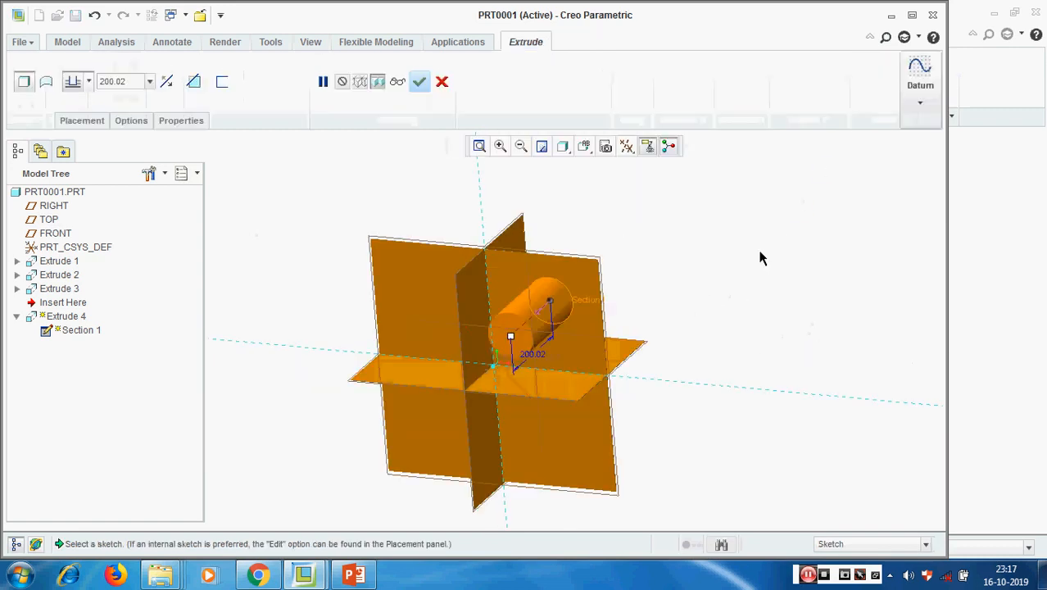
middle_click_drag(745, 260, 725, 272)
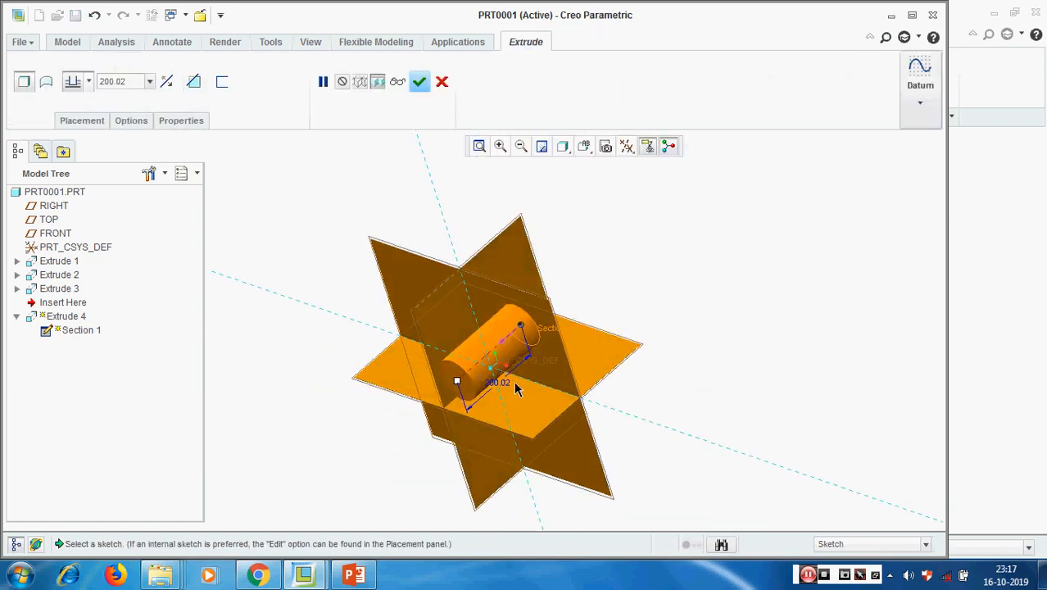
left_click(418, 81)
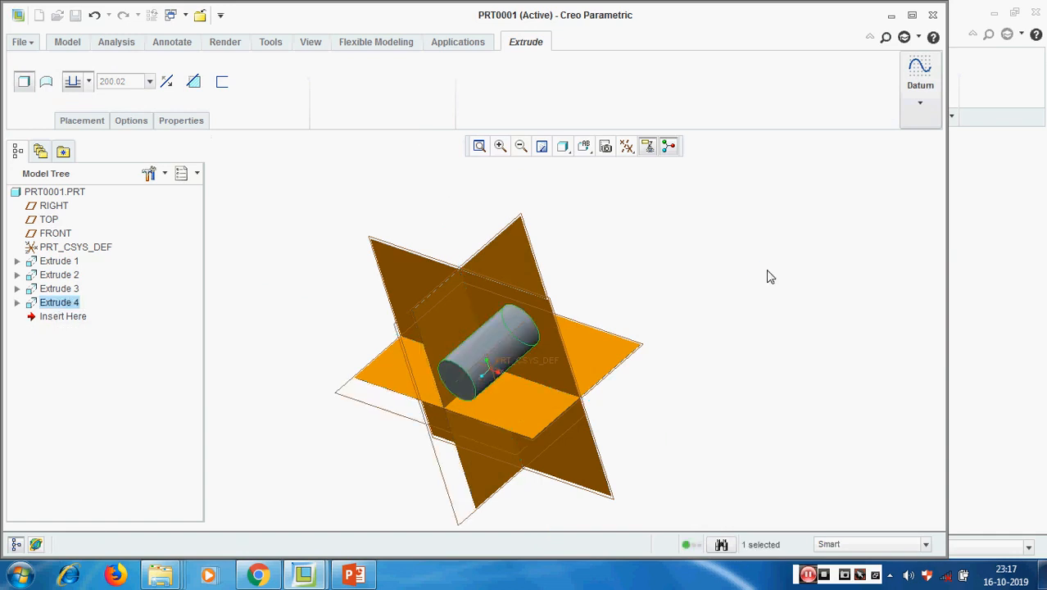
left_click(712, 340)
scroll(703, 337, "up", 1)
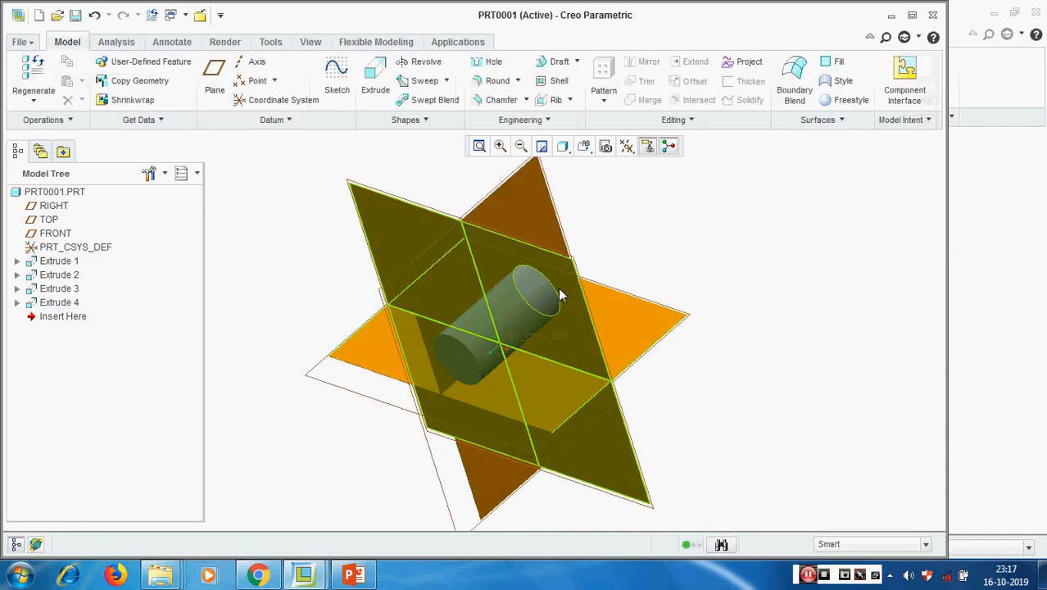
middle_click_drag(797, 374, 806, 359)
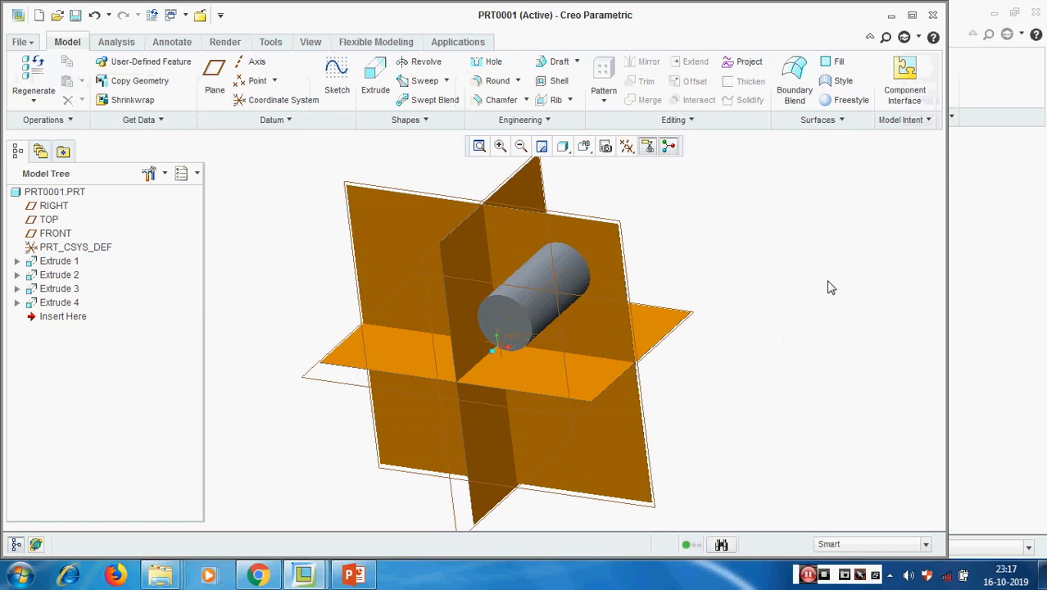
- Delete Extrude 1 together with its dependent features, and also delete Extrude 4
left_click(66, 262)
right_click(63, 265)
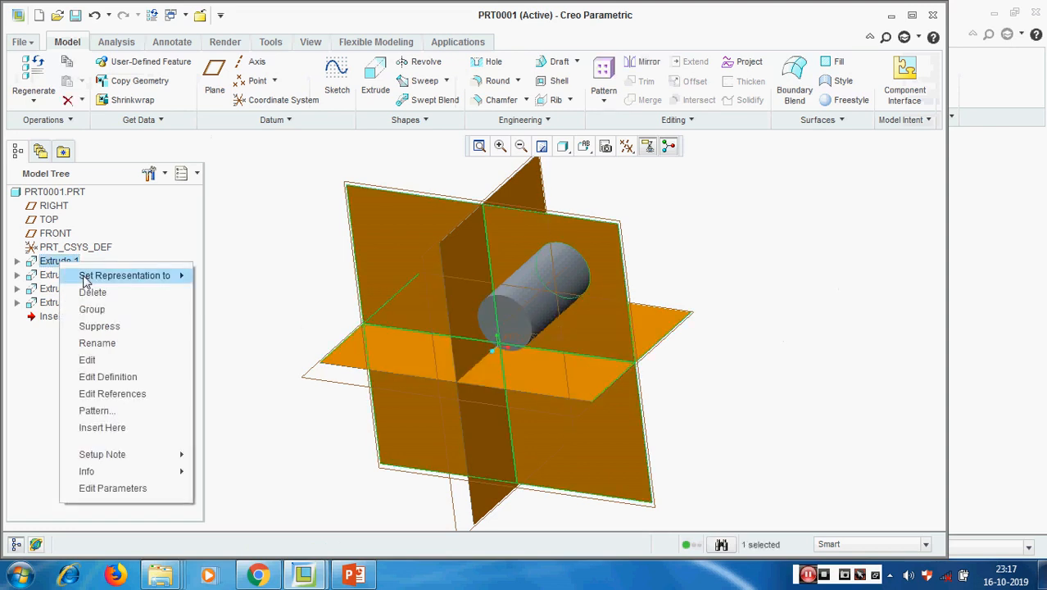
left_click(93, 292)
left_click(461, 303)
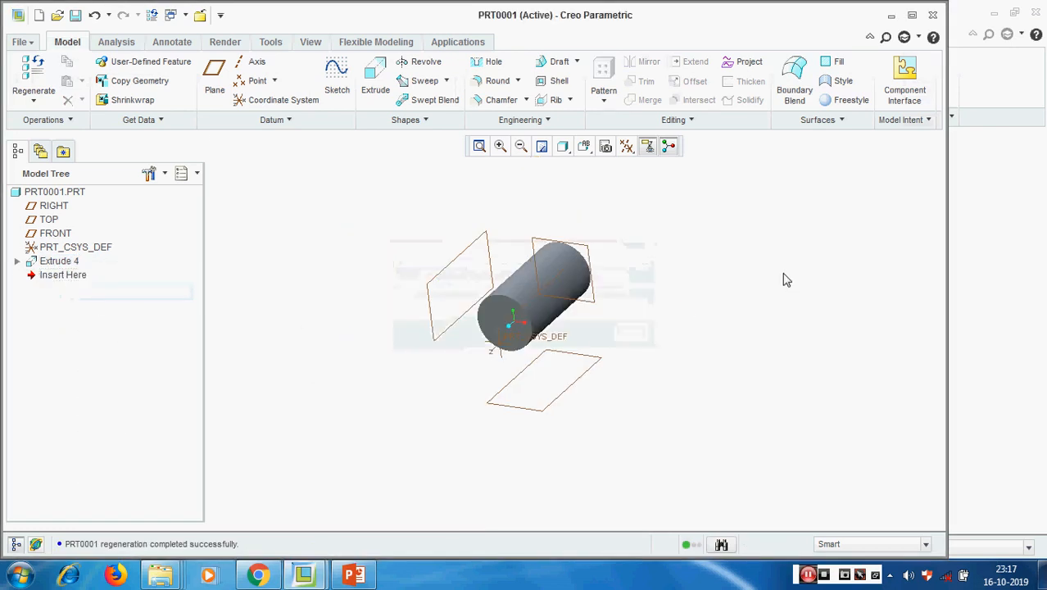
left_click(56, 262)
right_click(56, 263)
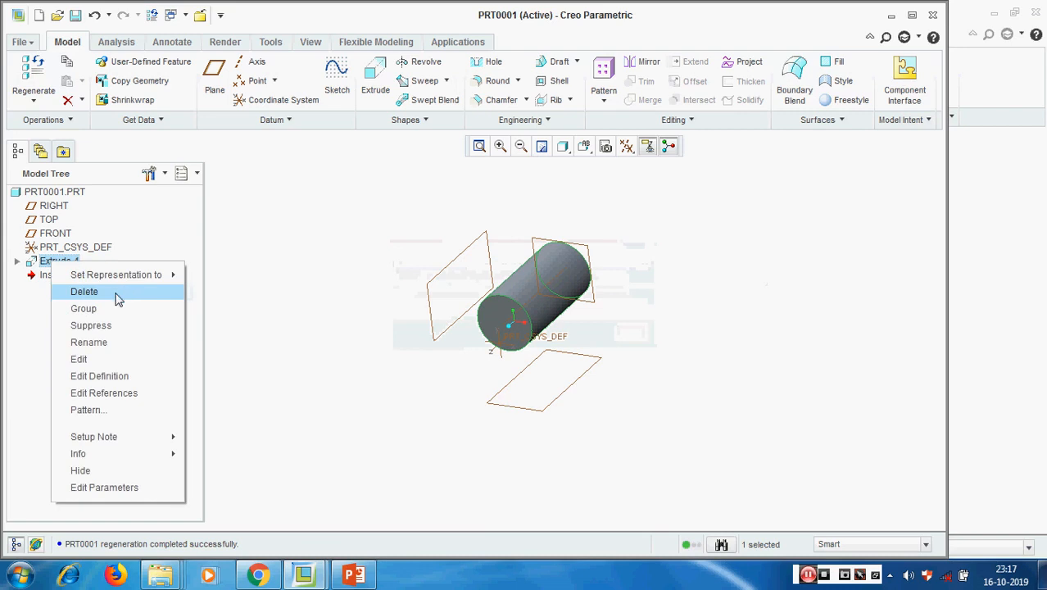
left_click(117, 296)
left_click(484, 301)
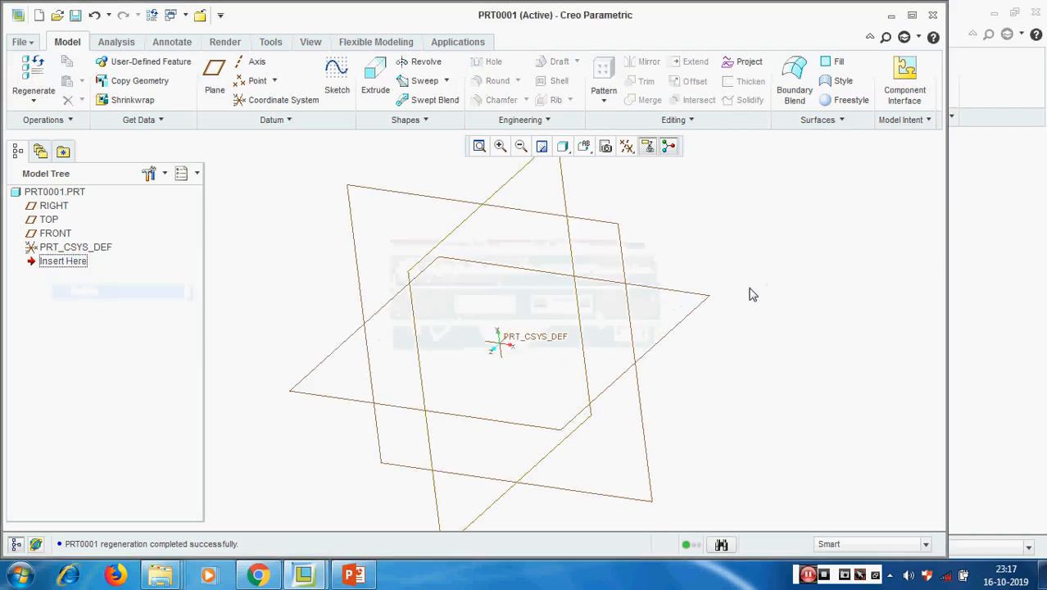
- In the standard orientation, start an extrude sketch on the FRONT plane with RIGHT as the right-facing reference, and orient it parallel to the screen
left_click(582, 147)
left_click(609, 183)
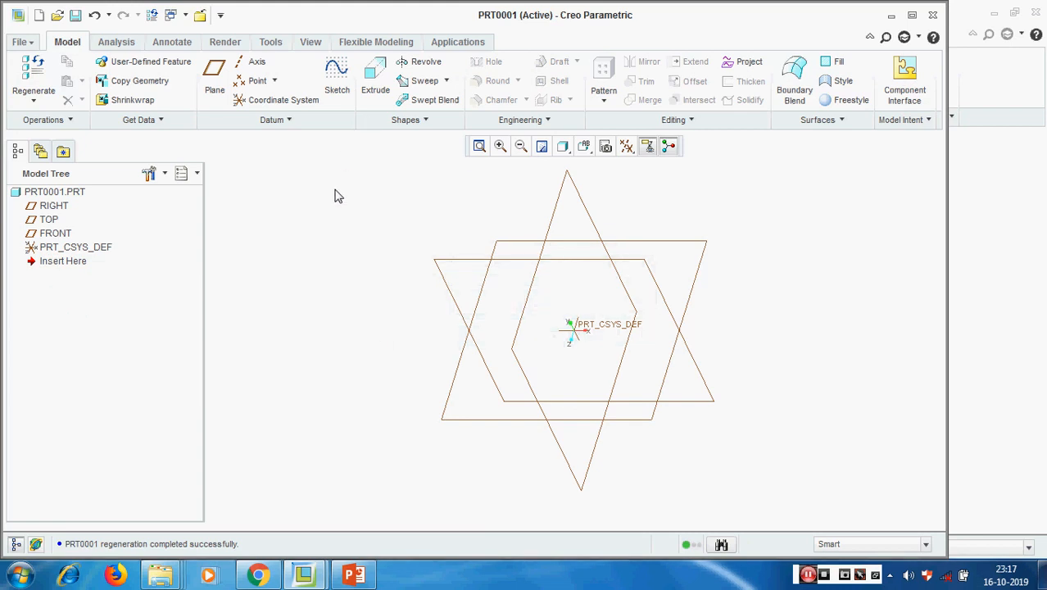
left_click(373, 72)
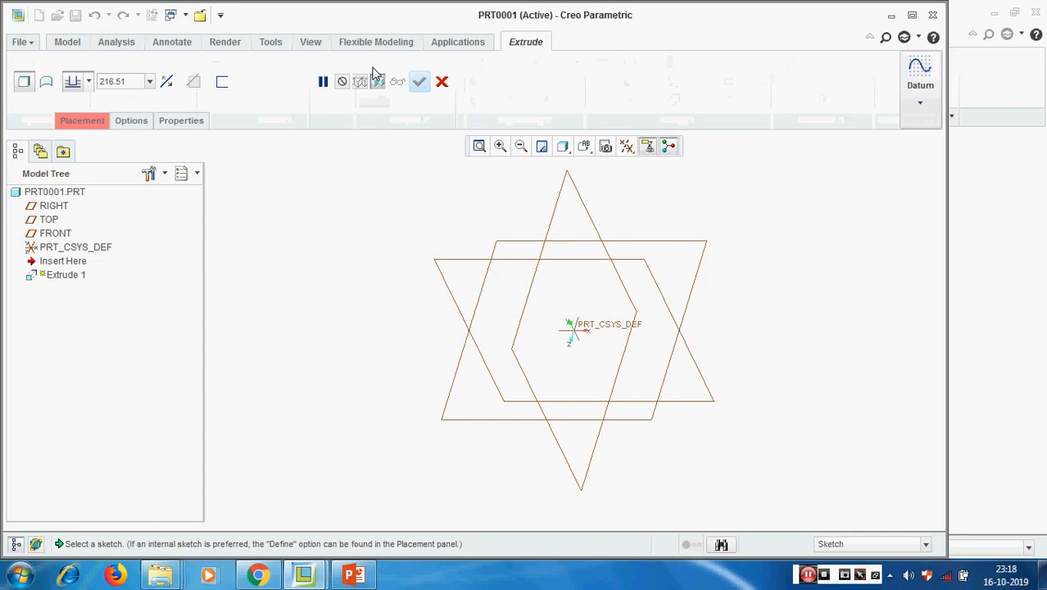
left_click(67, 123)
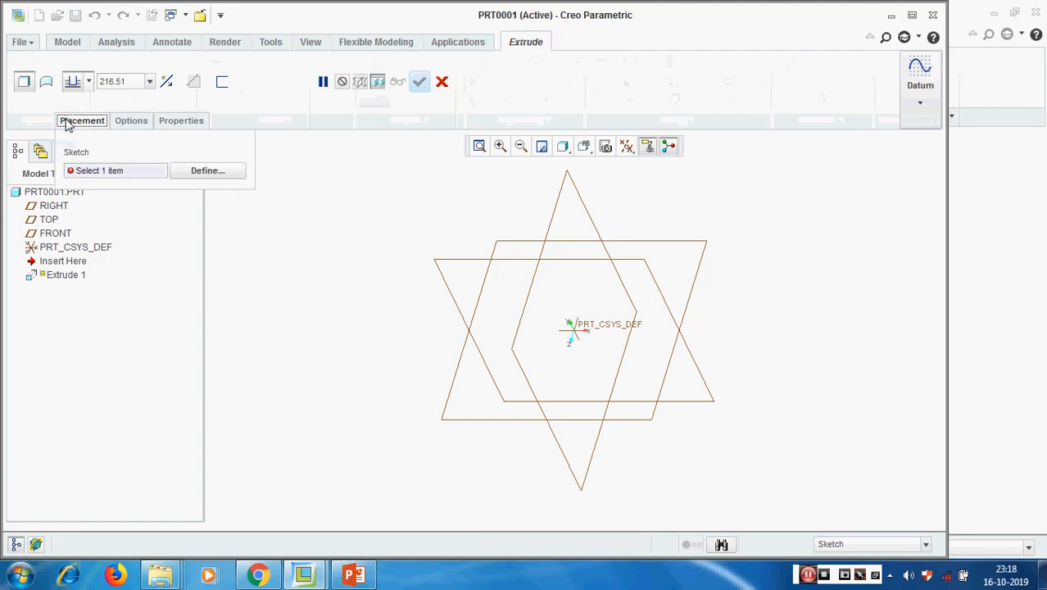
left_click(211, 172)
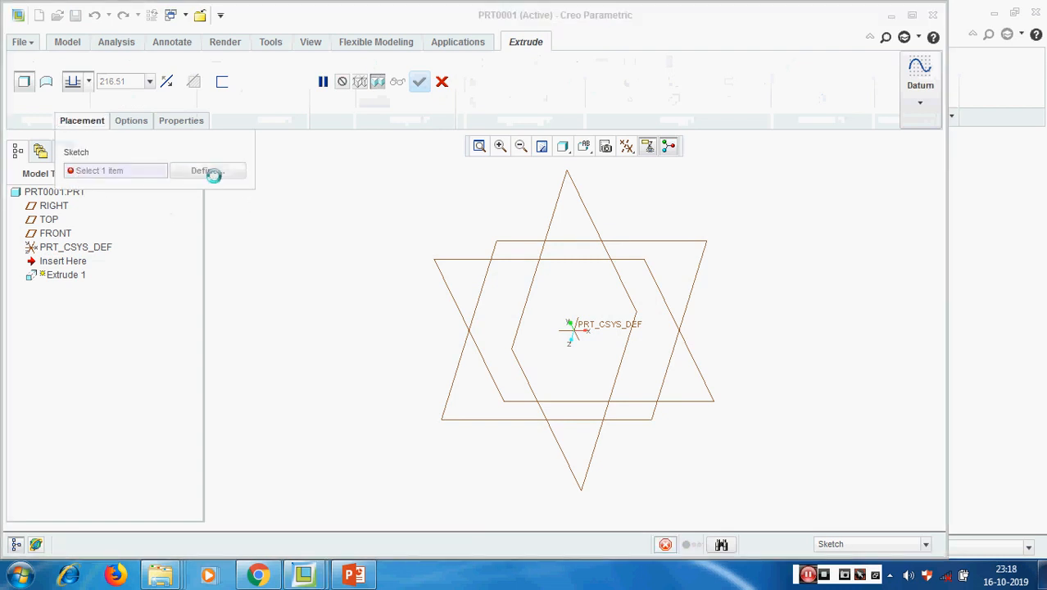
left_click(443, 263)
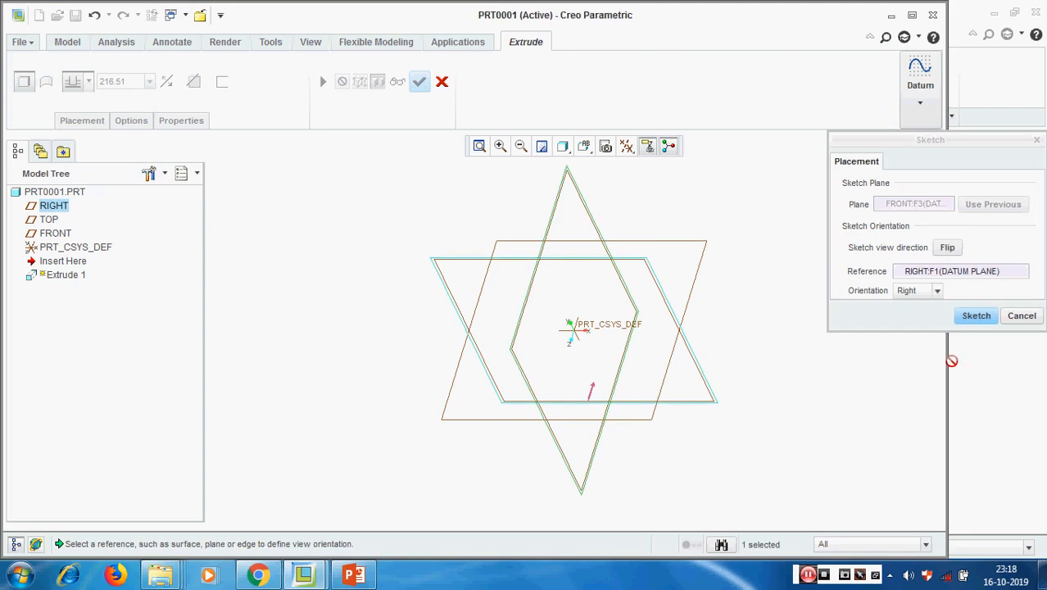
left_click(975, 316)
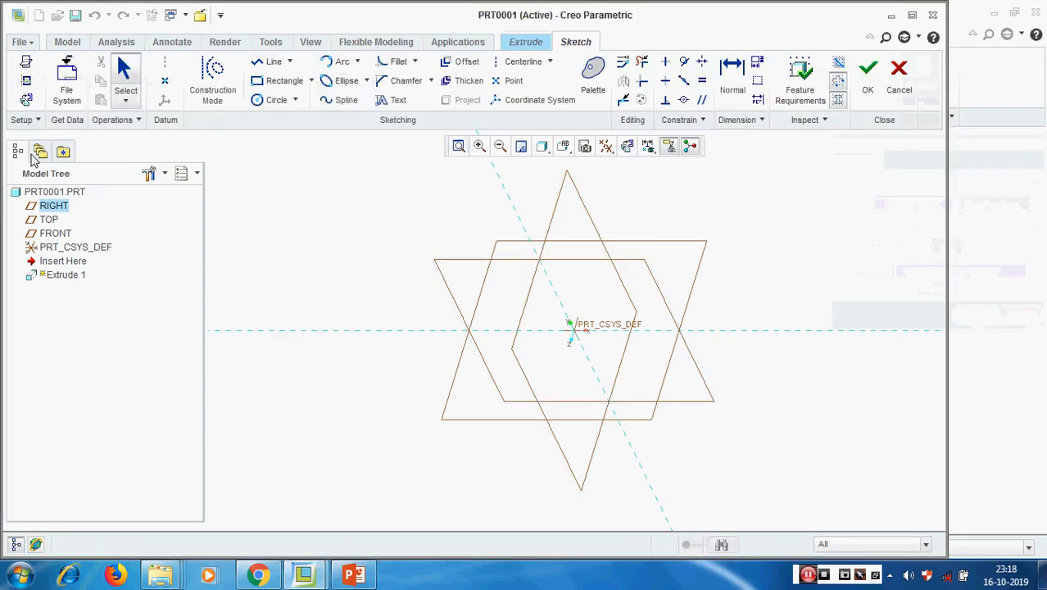
left_click(26, 100)
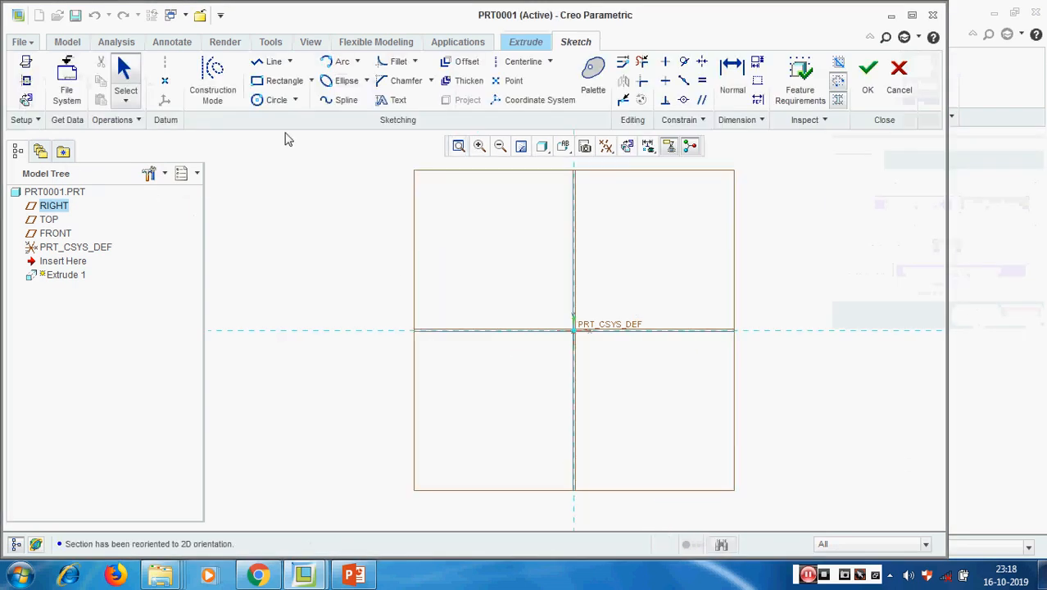
- Sketch a rectangle about 256 wide and 117 high, about 89 from the RIGHT plane and 83 above the TOP plane
left_click(260, 84)
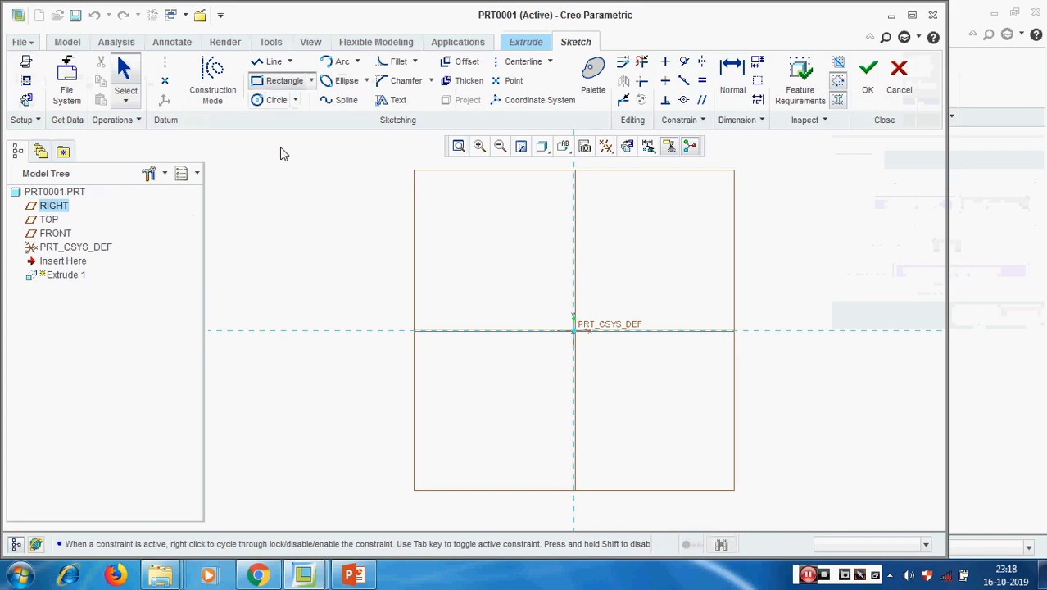
left_click(630, 277)
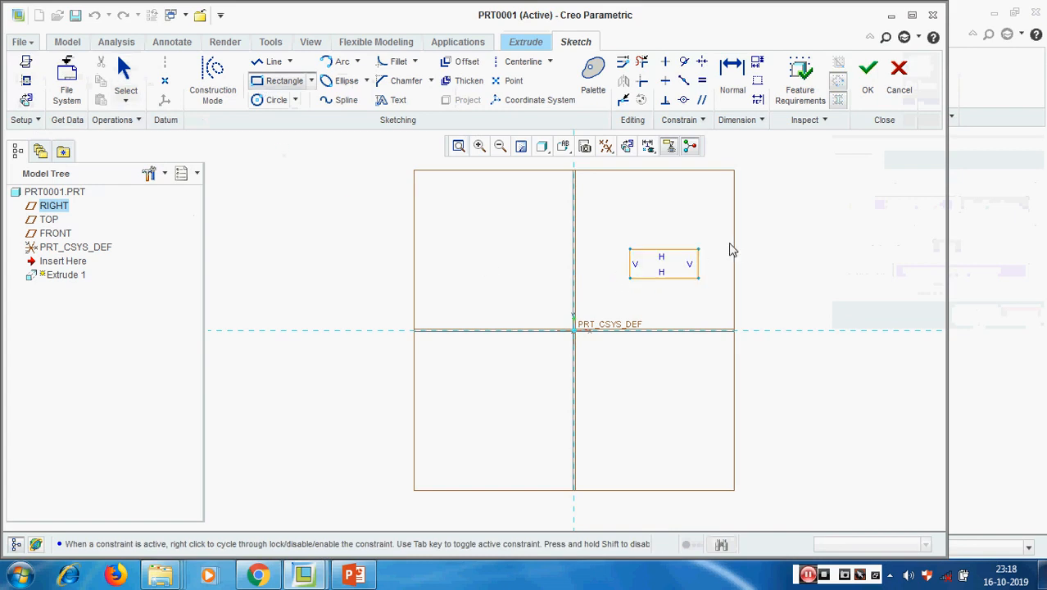
left_click(791, 205)
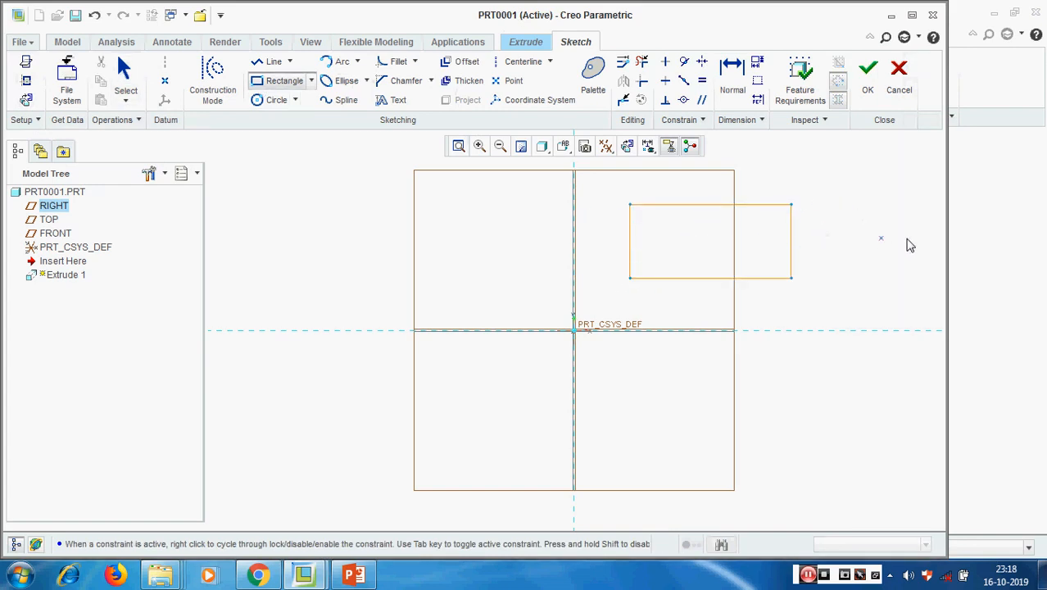
middle_click(901, 232)
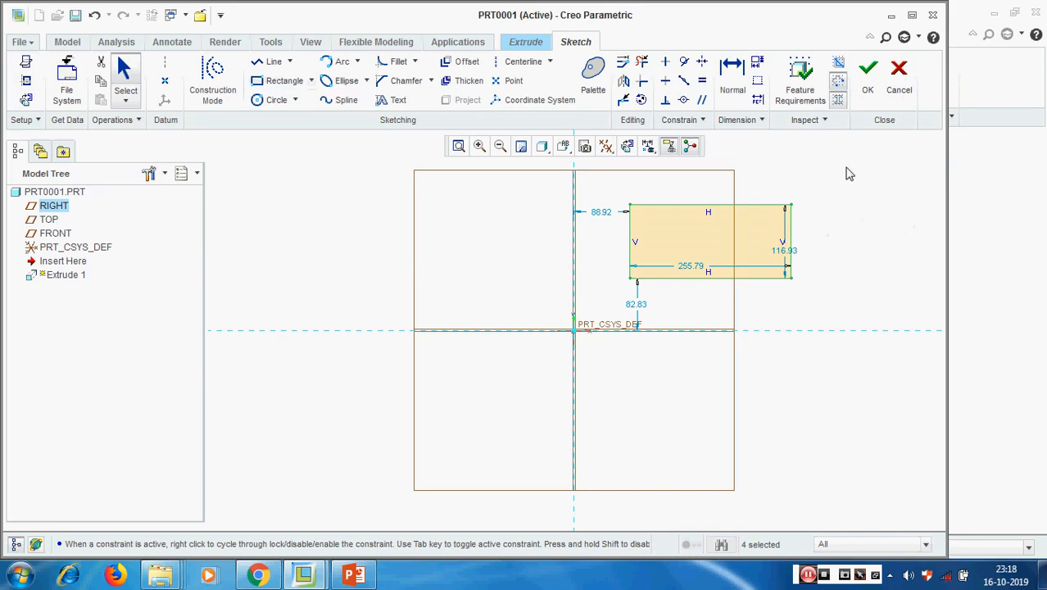
- Dimension the rectangle's width below it and its height beside its outer vertical edge
left_click(731, 71)
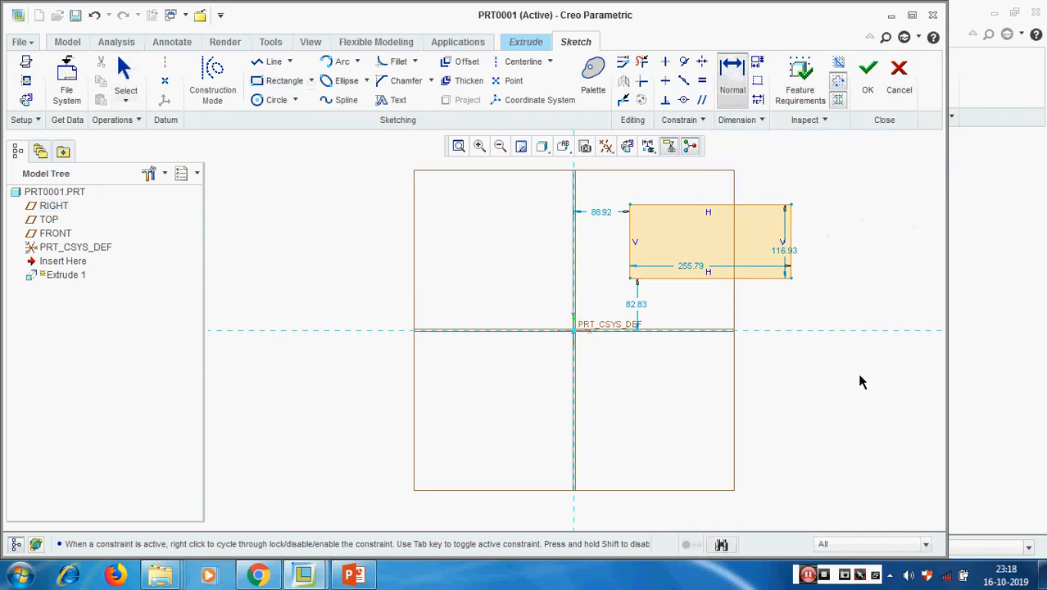
middle_click(752, 304)
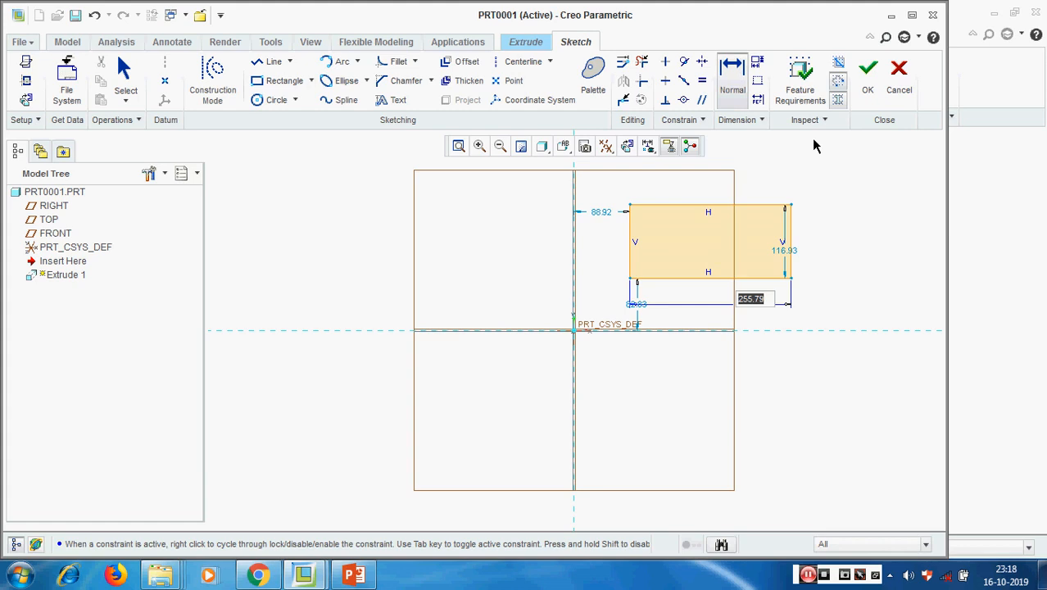
left_click(734, 66)
left_click(791, 230)
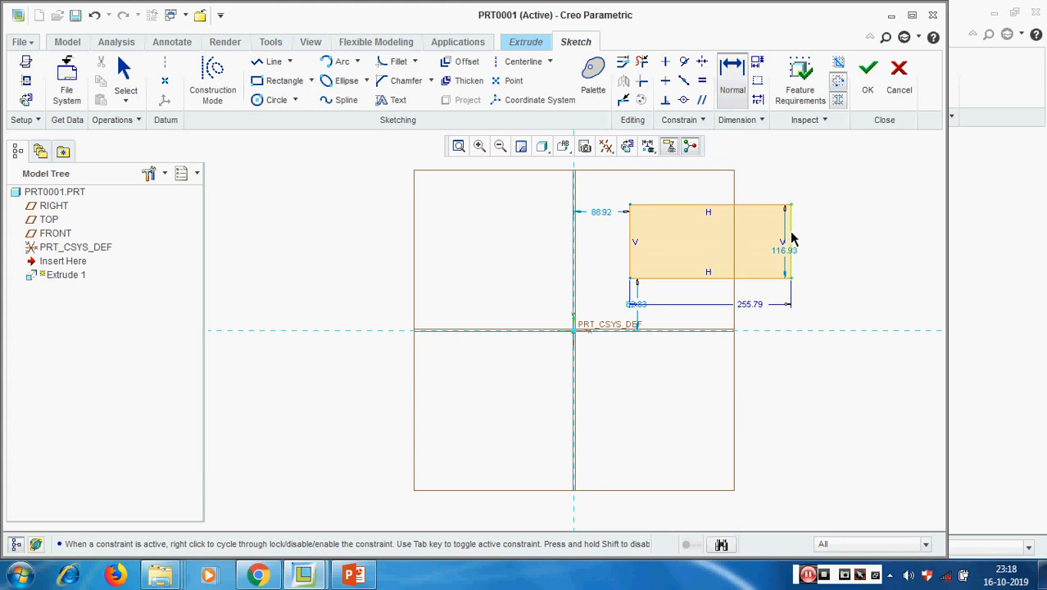
middle_click(837, 240)
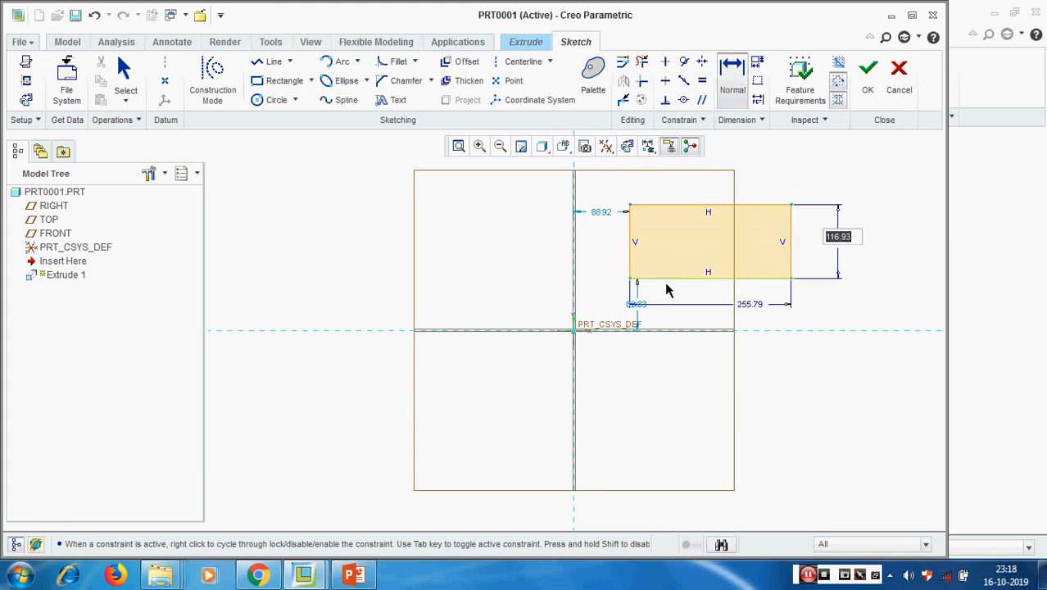
- Dimension the rectangle's near vertical edge from the RIGHT reference and its lower edge from the TOP reference, keeping the offered values
left_click(732, 65)
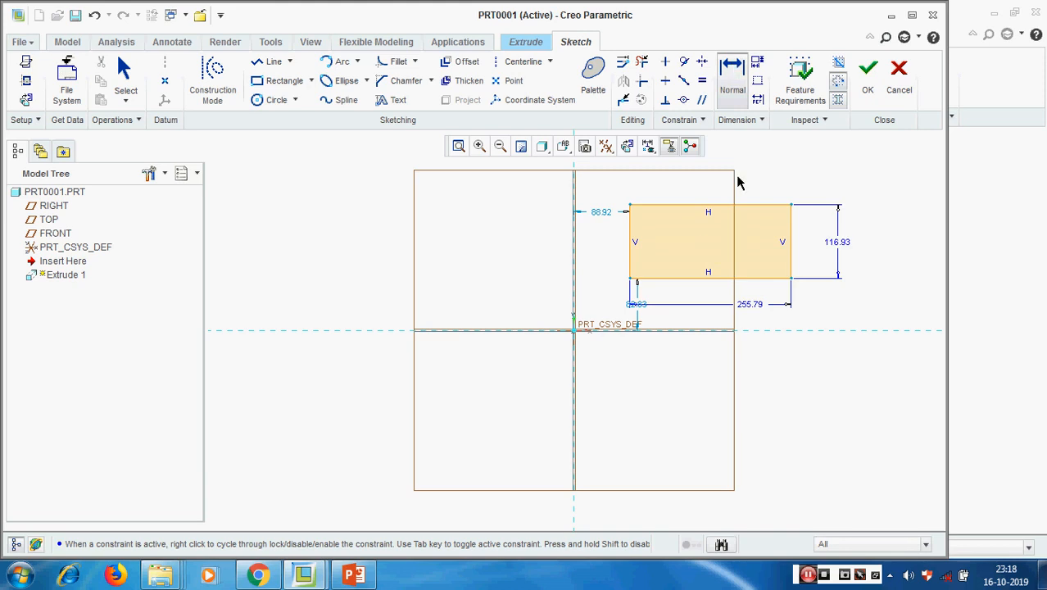
middle_click(609, 252)
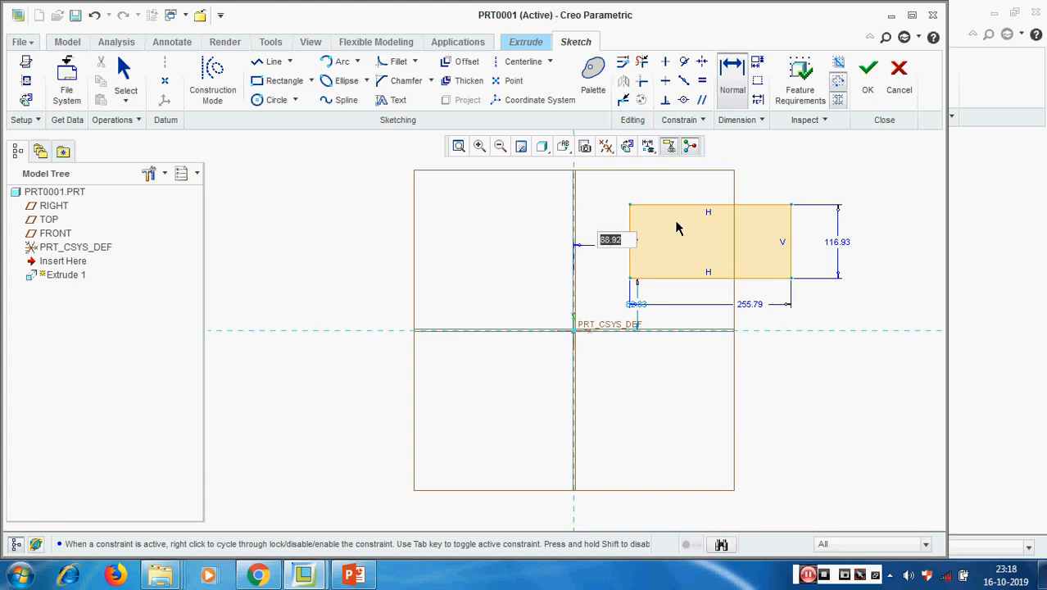
key("Return")
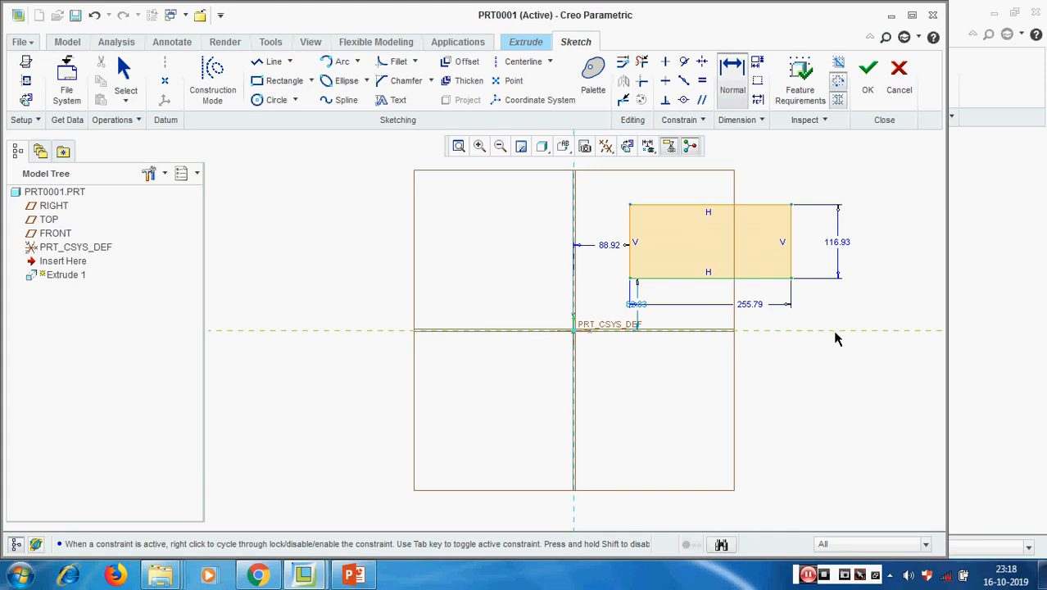
middle_click(891, 312)
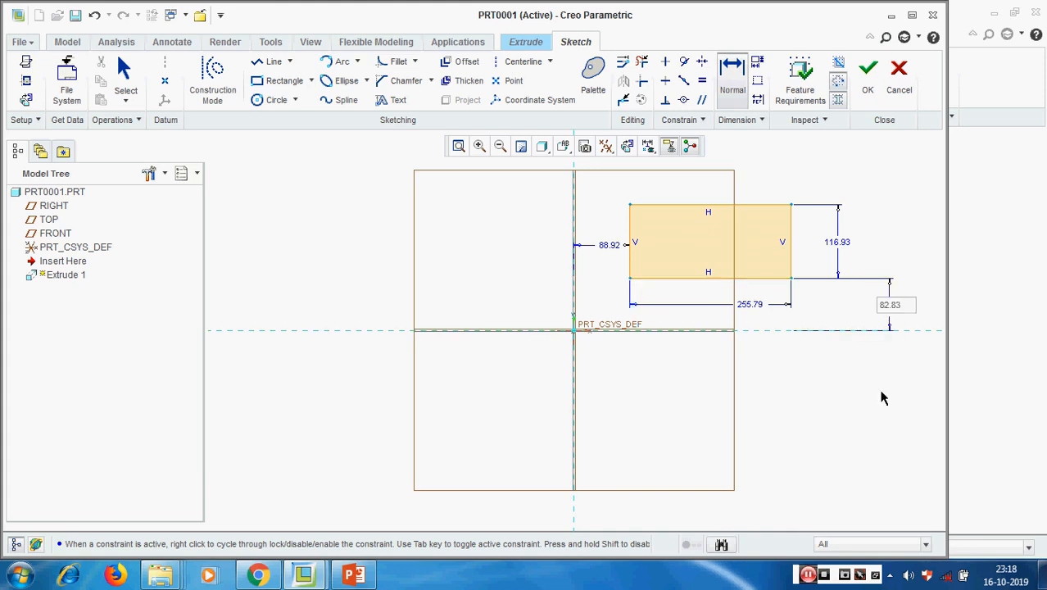
key("Return")
- Hide all datum display types, examine the sketch with only its reference lines, and show all the datums again
left_click(606, 147)
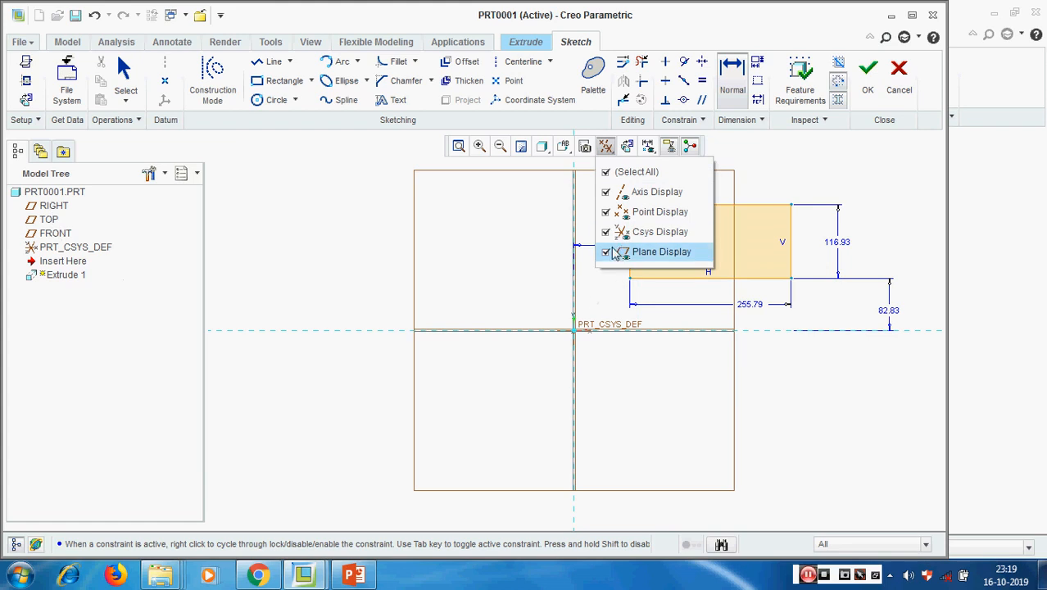
left_click(609, 172)
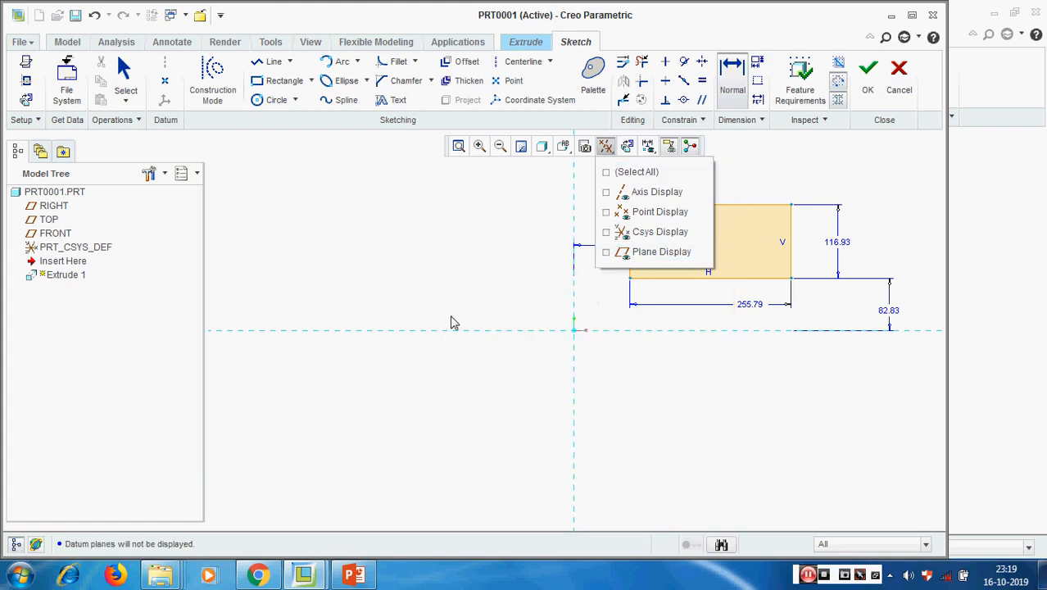
scroll(463, 278, "down", 1)
scroll(479, 303, "up", 1)
scroll(479, 304, "down", 2)
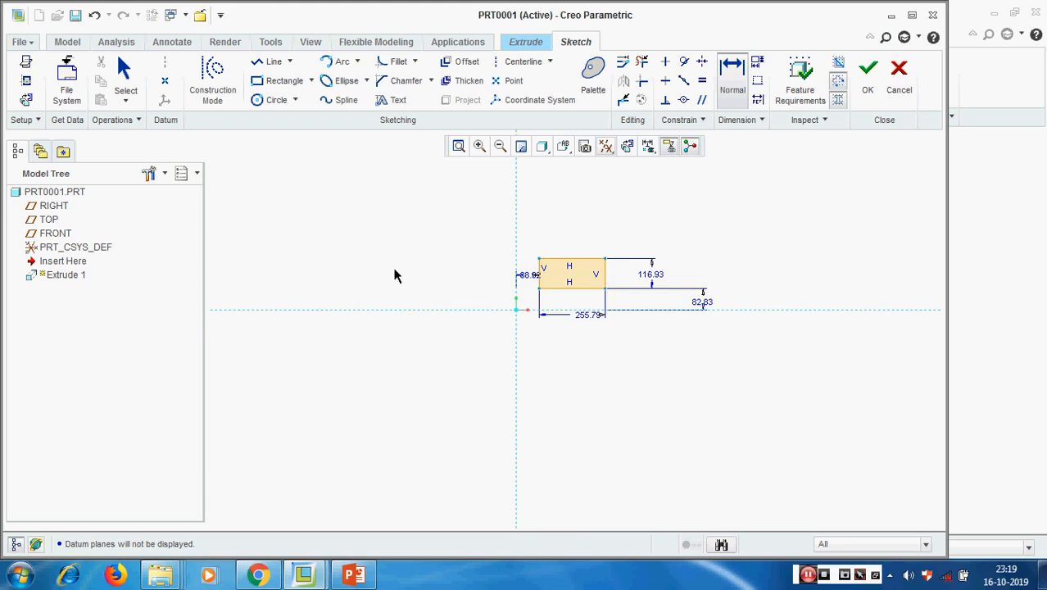
left_click(604, 148)
left_click(617, 172)
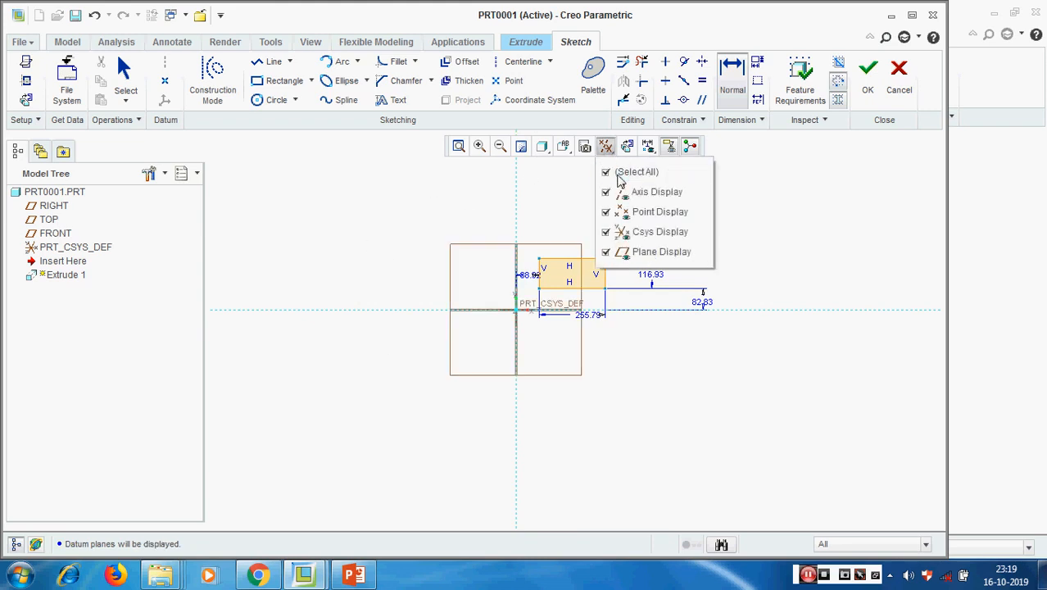
- Turn all datum display types off and back on, and hide only the datum planes
left_click(616, 174)
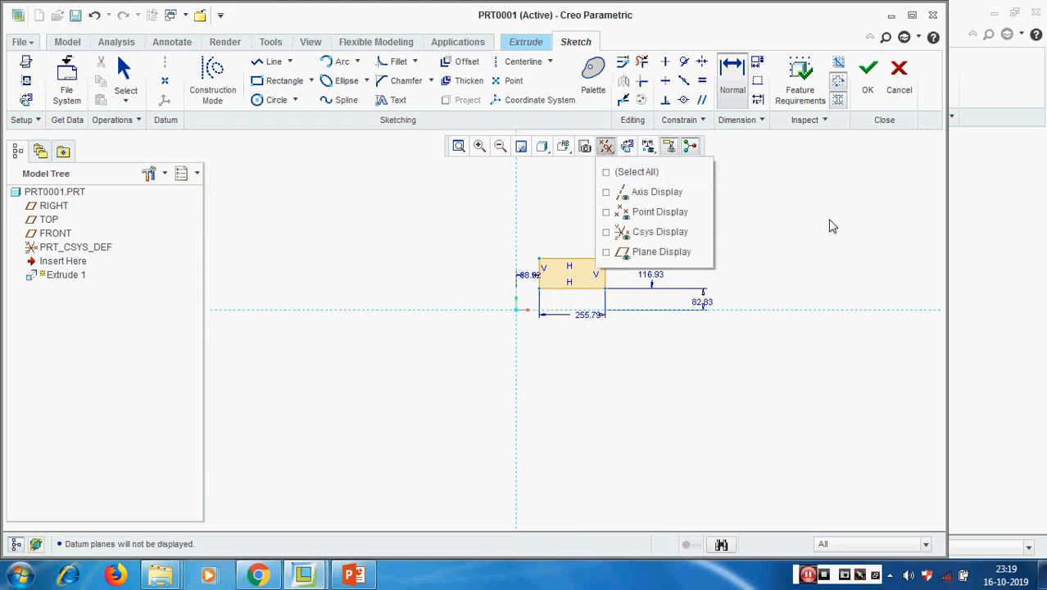
left_click(620, 172)
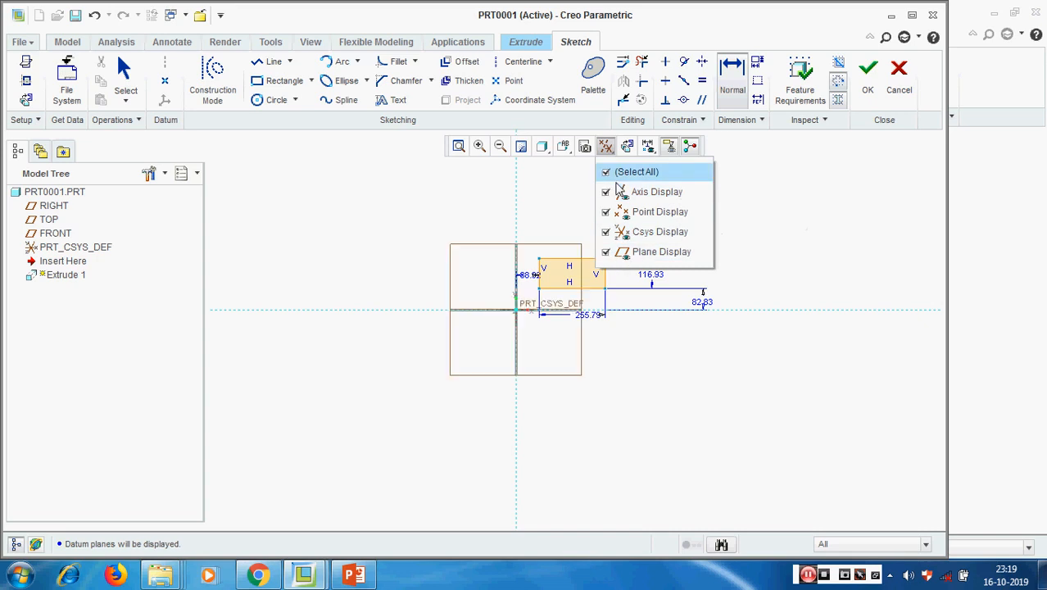
left_click(636, 254)
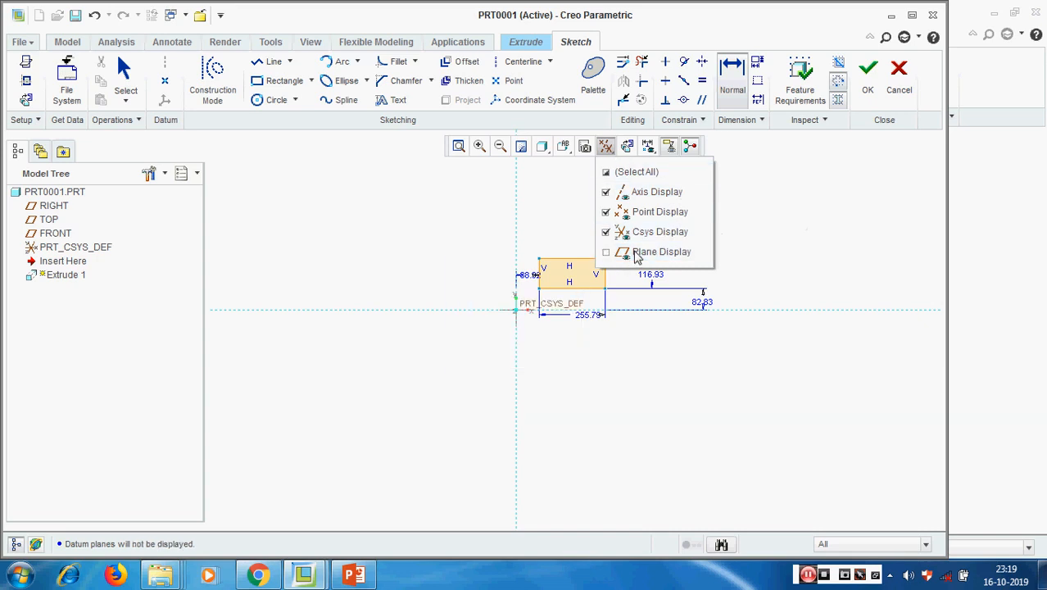
scroll(648, 269, "down", 2)
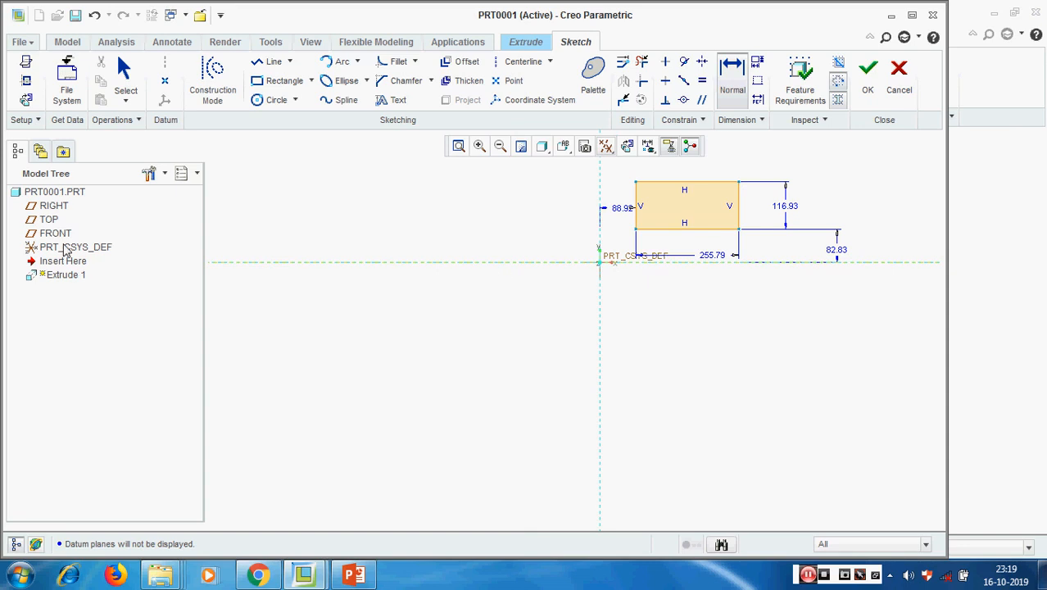
- Hide the coordinate system and all remaining datum display types, leaving only the sketch and its reference lines
left_click(605, 147)
left_click(622, 233)
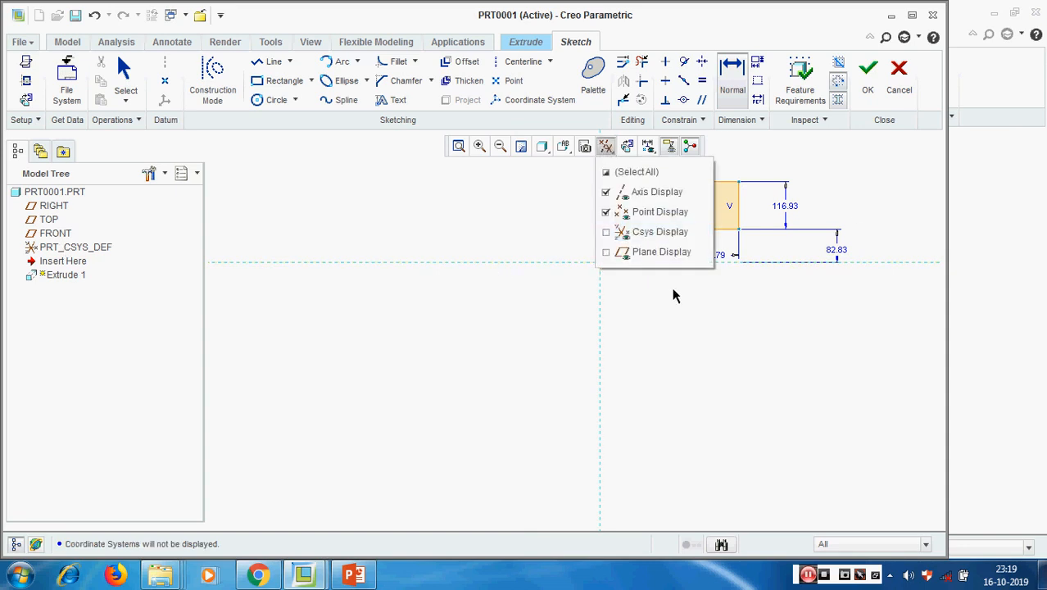
left_click(615, 173)
left_click(618, 179)
left_click(712, 365)
scroll(711, 367, "up", 2)
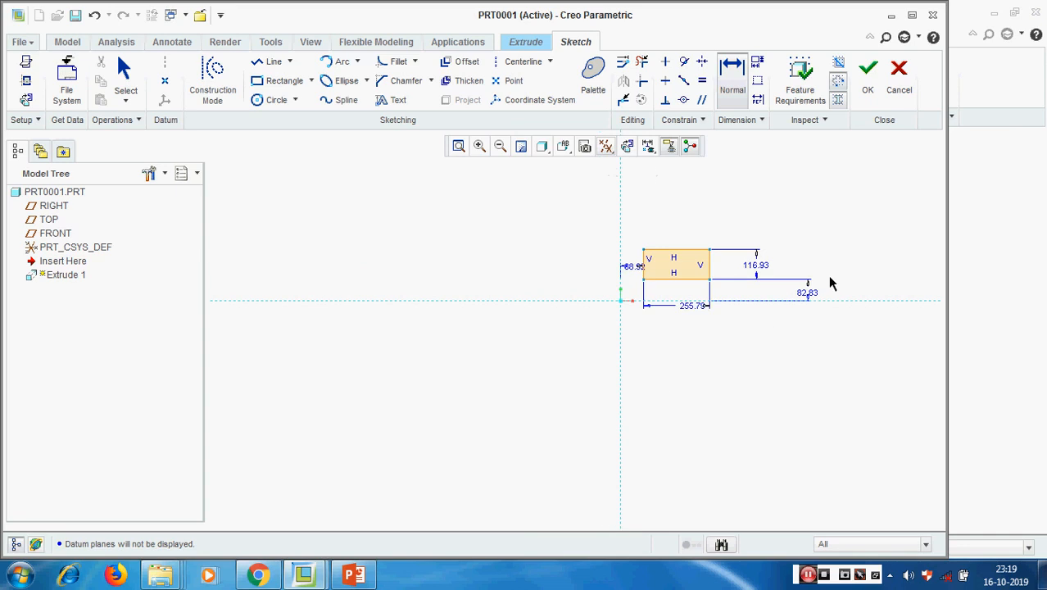
- Leave the Dimension tool and set the rectangle's offset from the RIGHT reference to 90 and its width to 250
middle_click(725, 261)
scroll(673, 264, "down", 5)
scroll(509, 293, "up", 2)
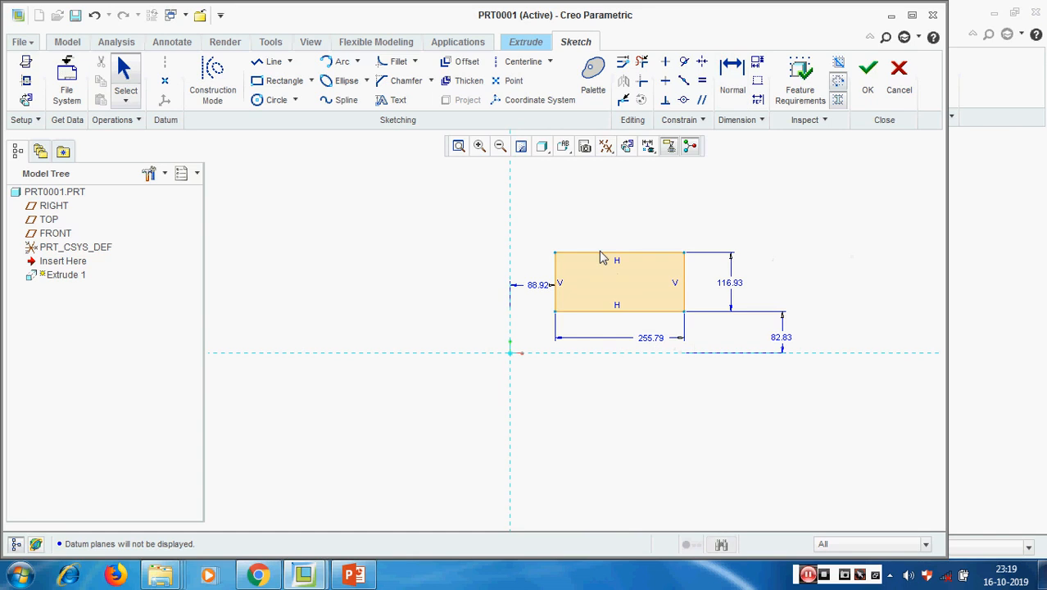
double_click(536, 290)
type("90")
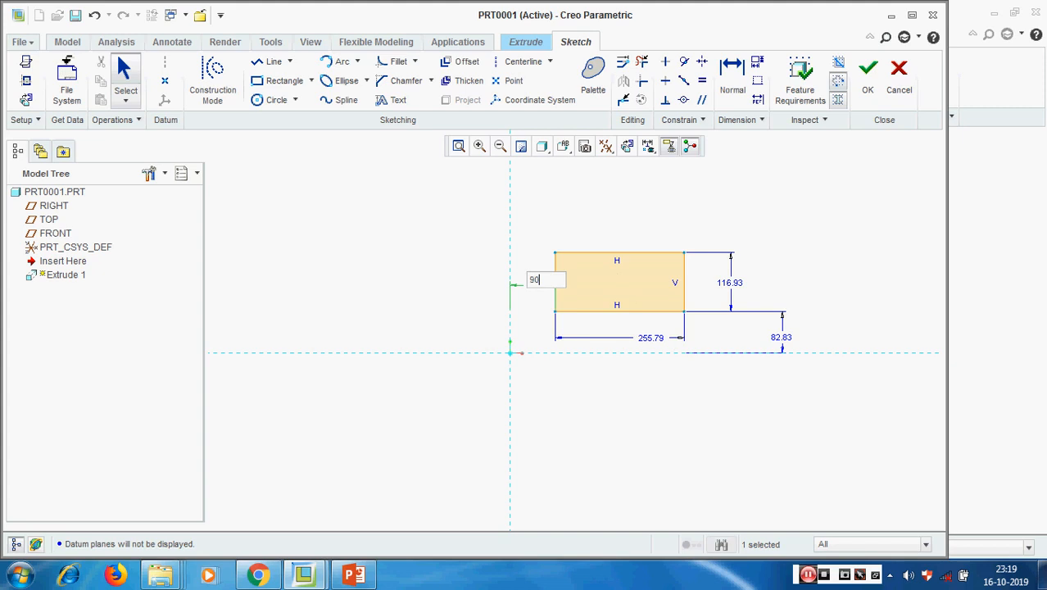
key("Return")
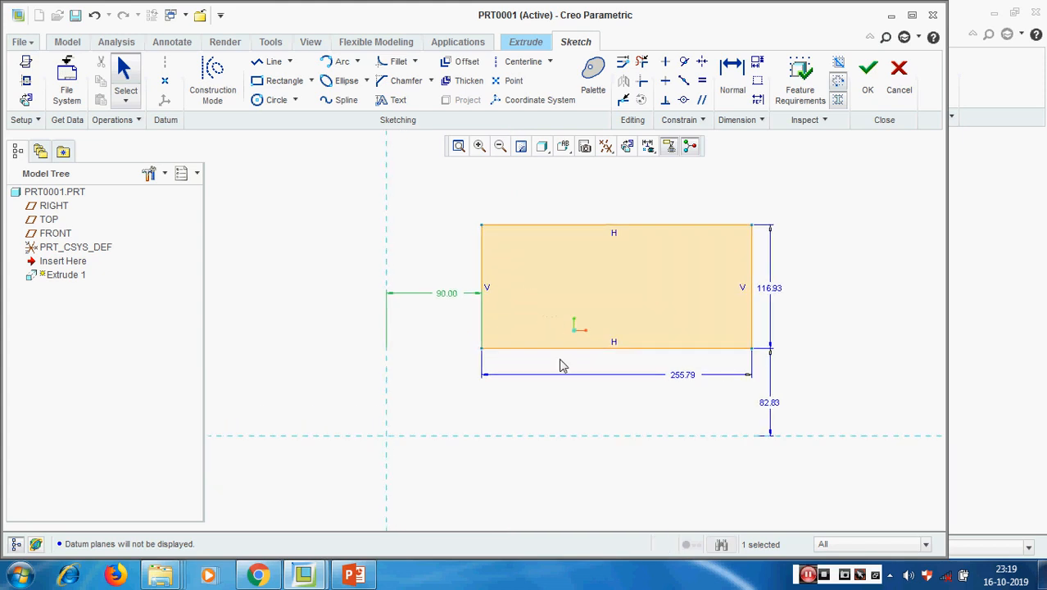
double_click(685, 378)
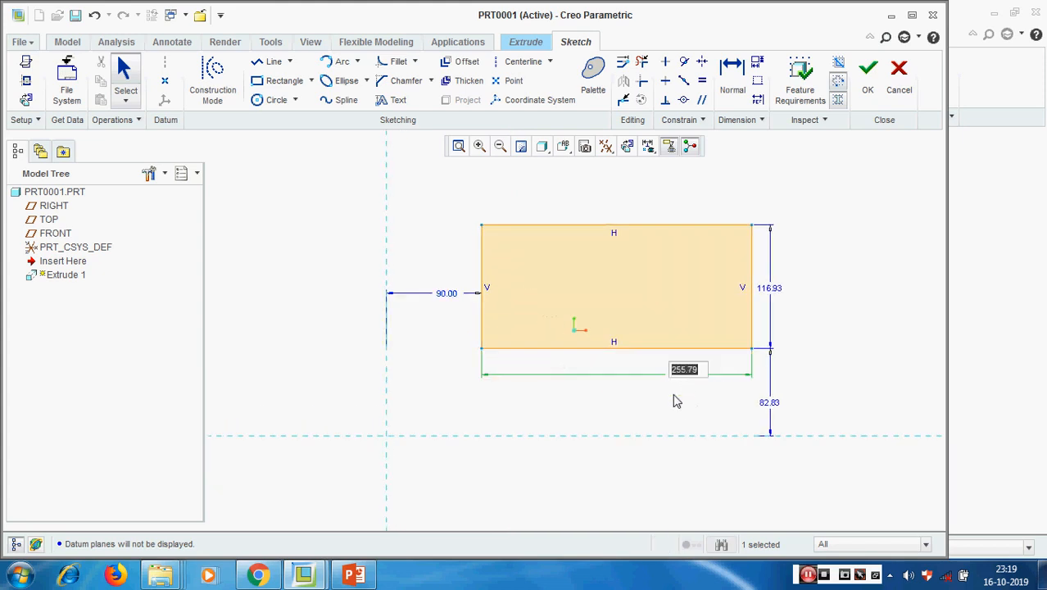
type("250")
key("Return")
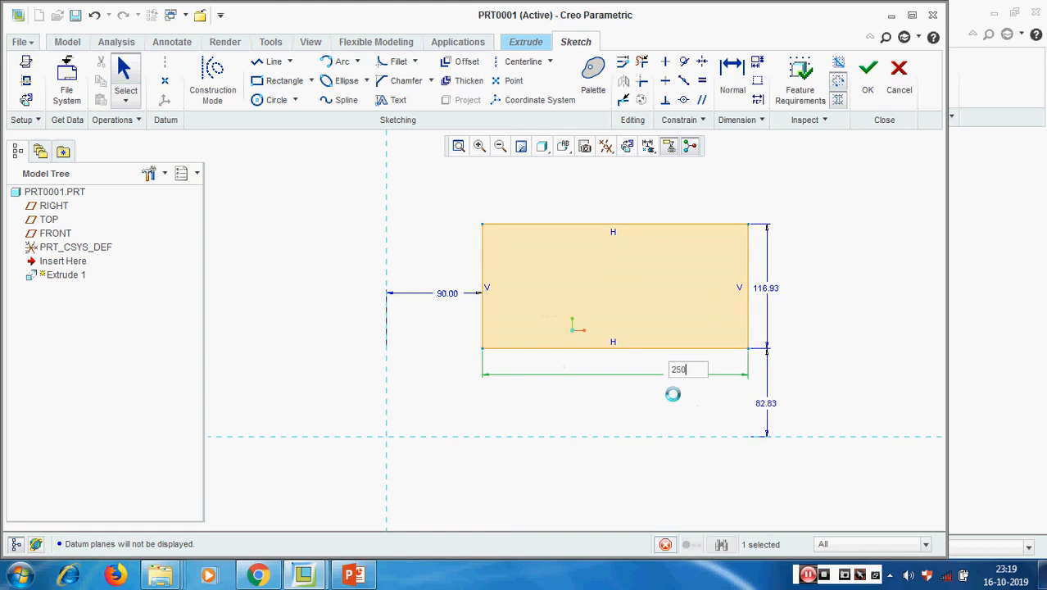
left_click(744, 308)
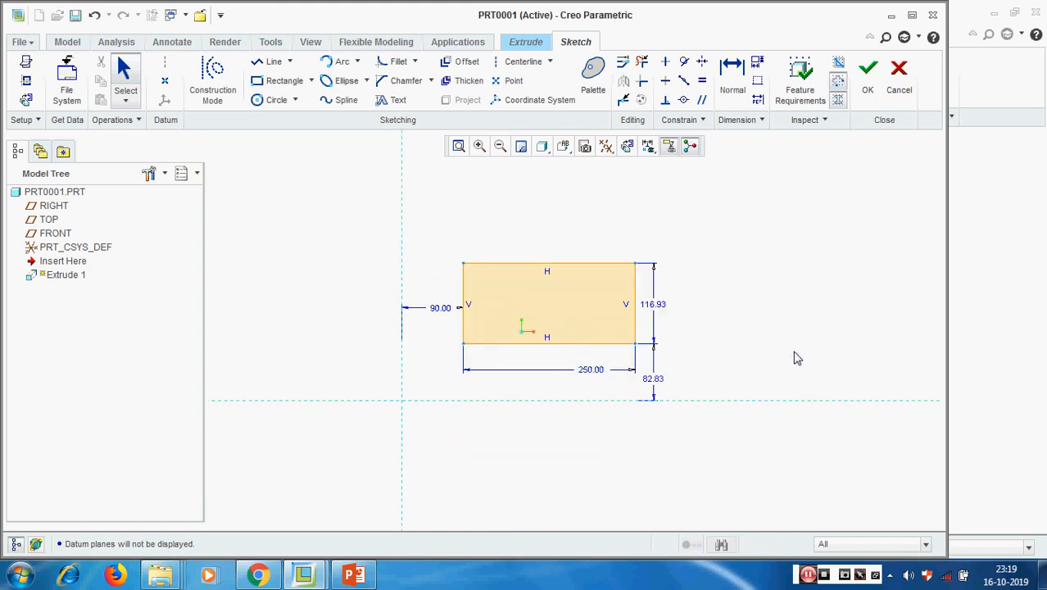
- Start Modify, collect the rectangle's two offsets, width and height for editing, and enlarge the Modify Dimensions dialog so all four are listed
left_click(624, 65)
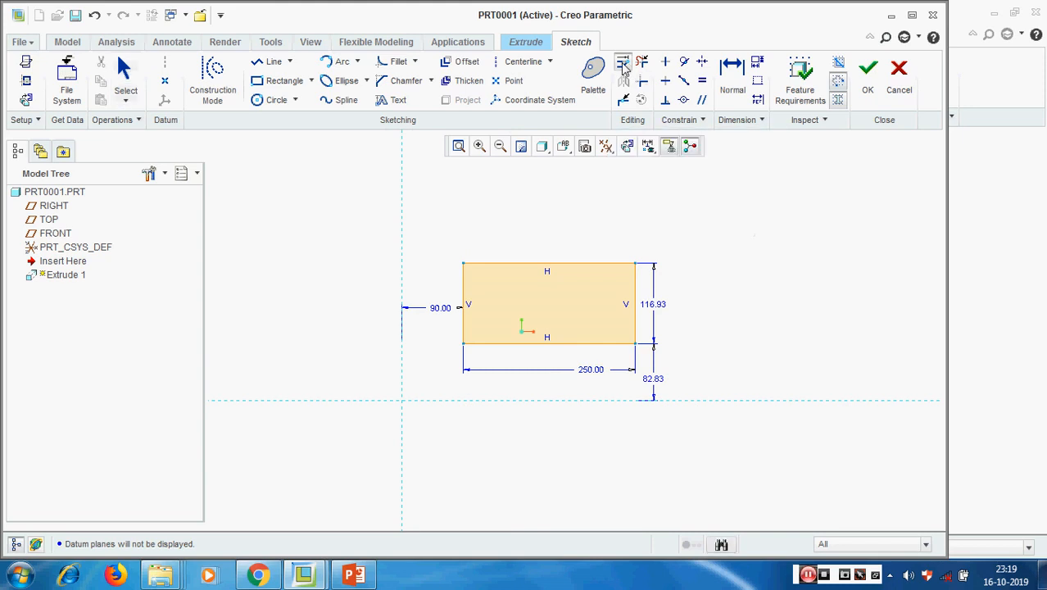
left_click(439, 310)
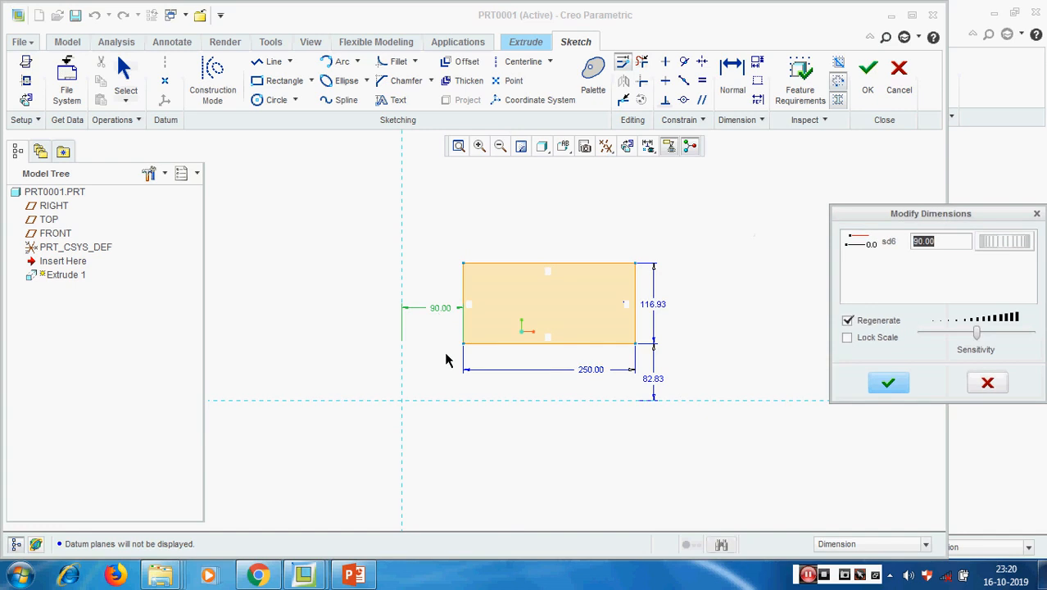
left_click(590, 369)
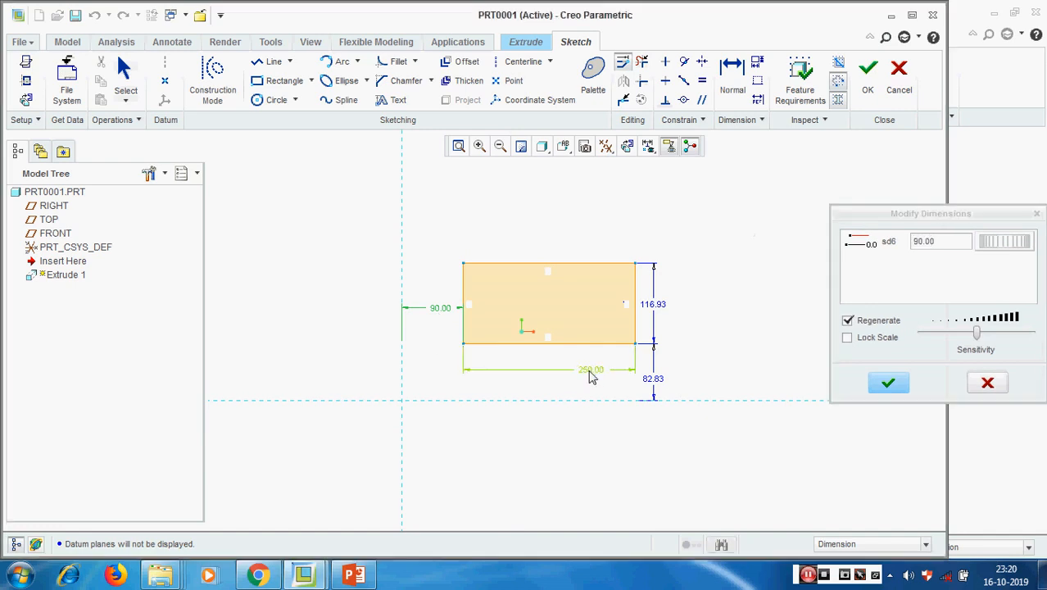
left_click(659, 306)
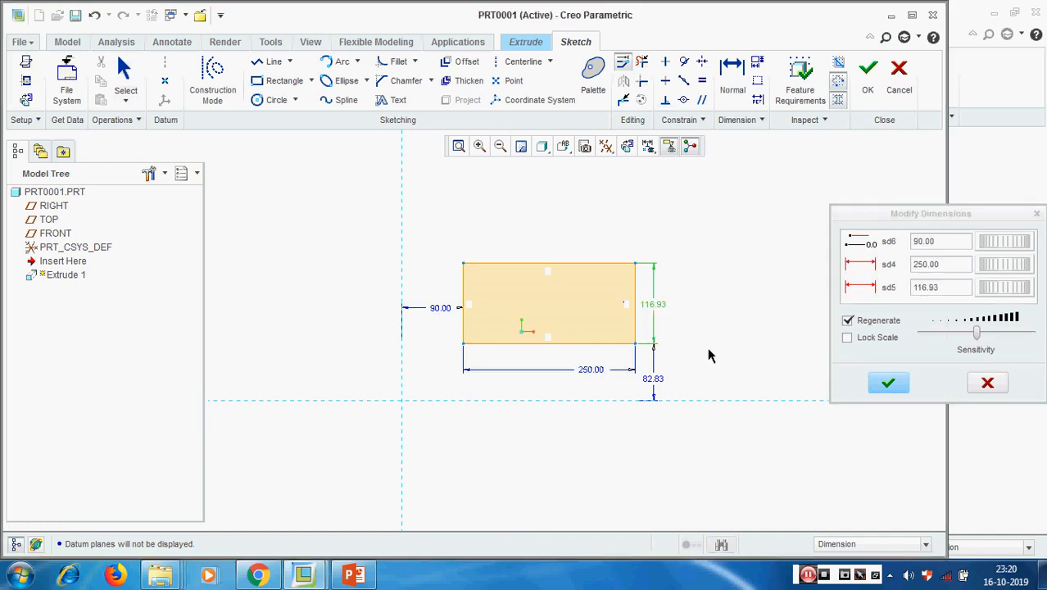
left_click(653, 381)
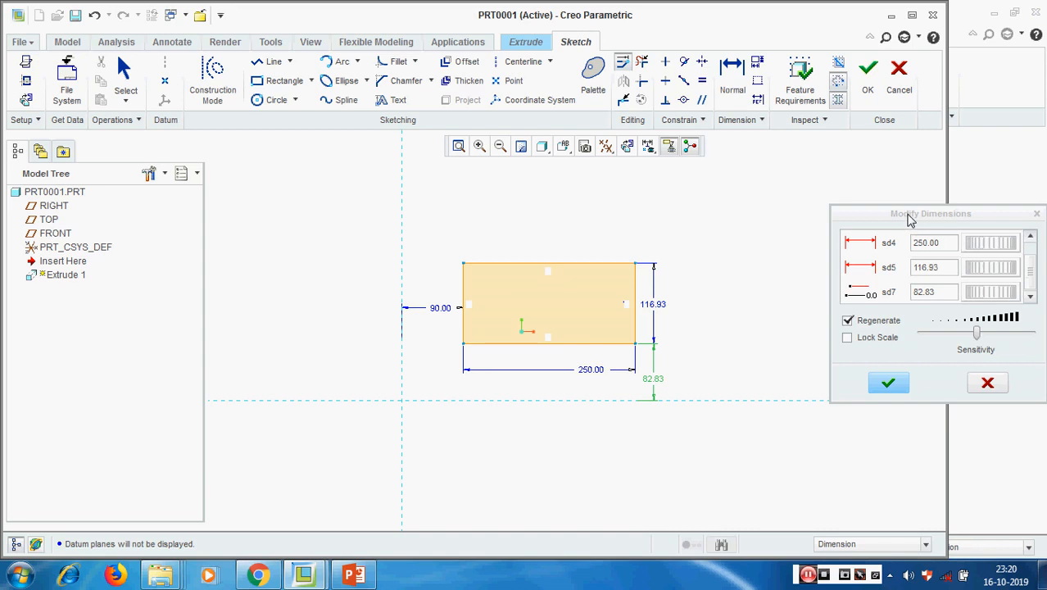
left_click_drag(911, 215, 791, 176)
left_click_drag(722, 370, 762, 427)
- Set the rectangle's offset from the RIGHT reference to 95 and its width to 275 with Regenerate on
left_click(839, 208)
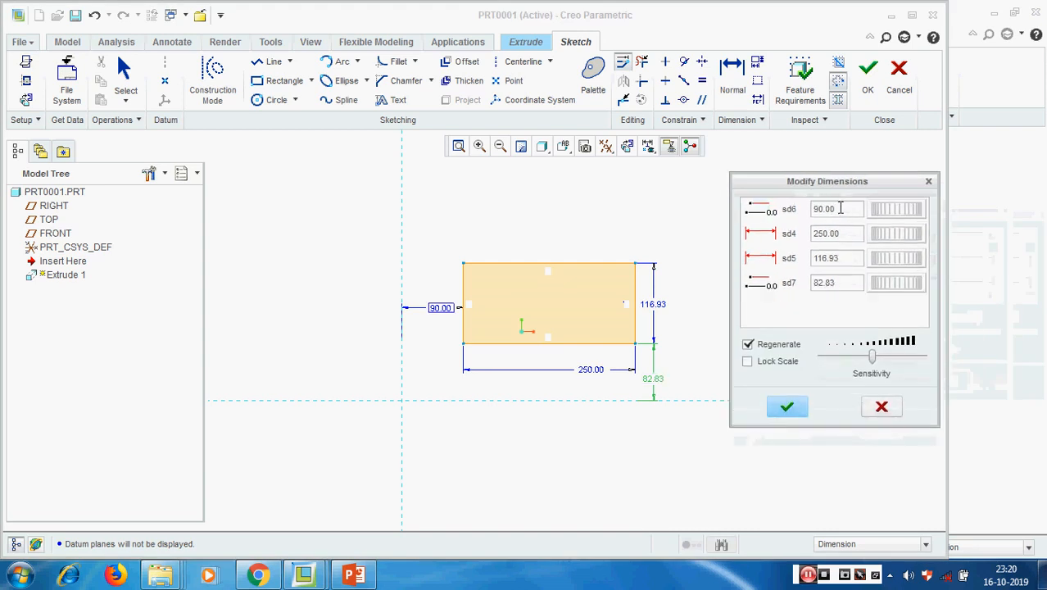
double_click(838, 208)
type("95")
key("Tab")
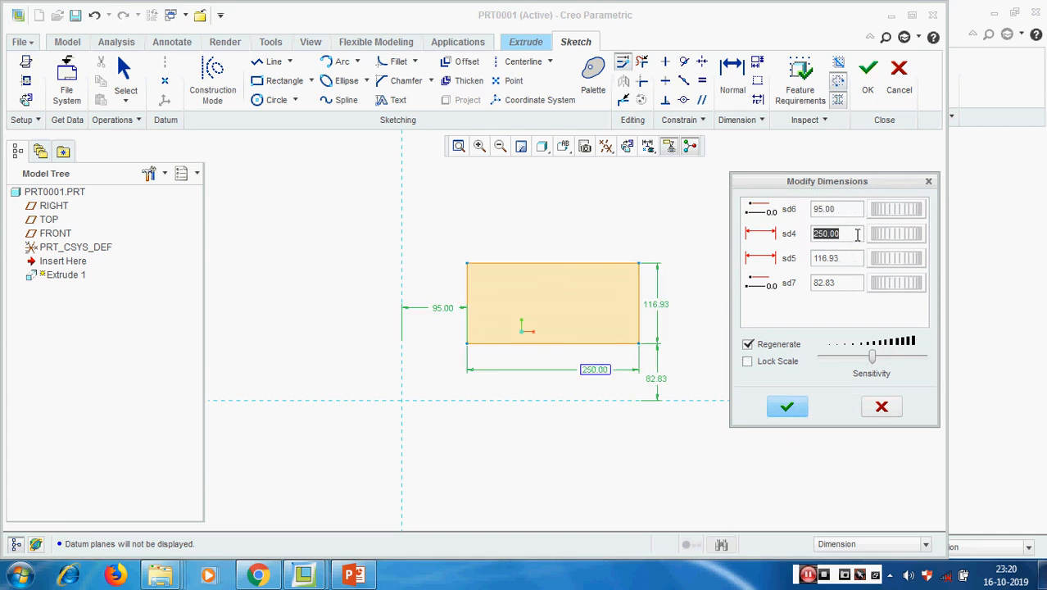
type("275")
key("Tab")
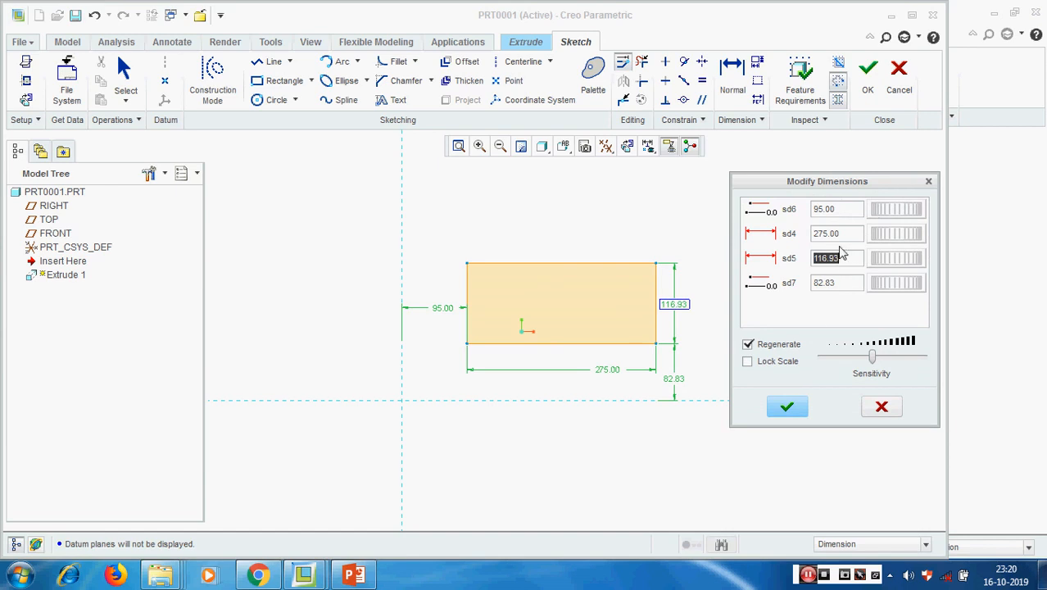
- Turn off Regenerate and set the rectangle's height to 100 and its offset from the TOP reference to 200
left_click(747, 347)
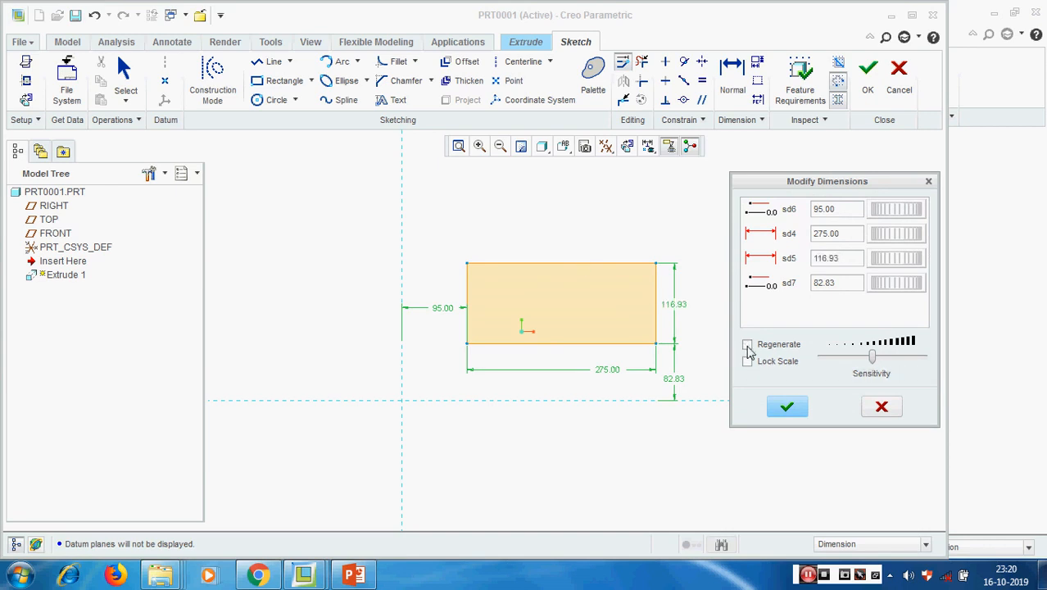
double_click(846, 258)
type("100")
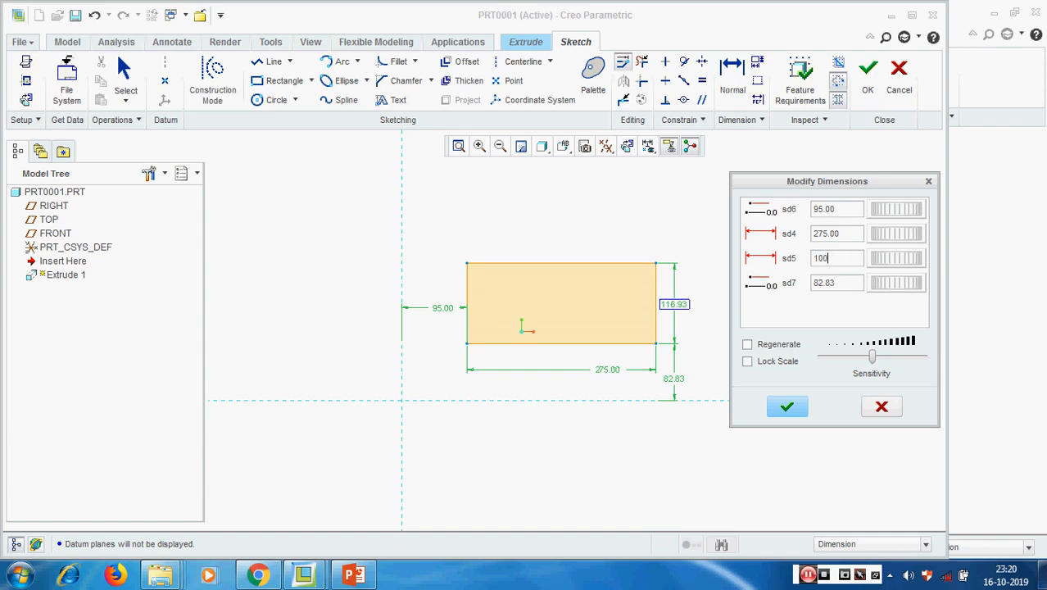
key("Return")
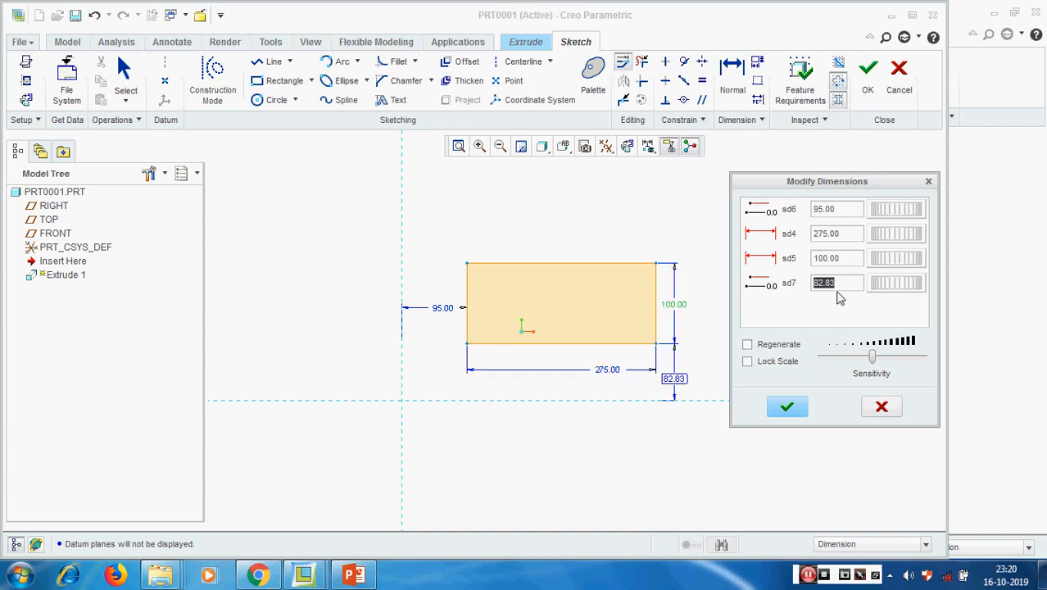
type("200")
key("Return")
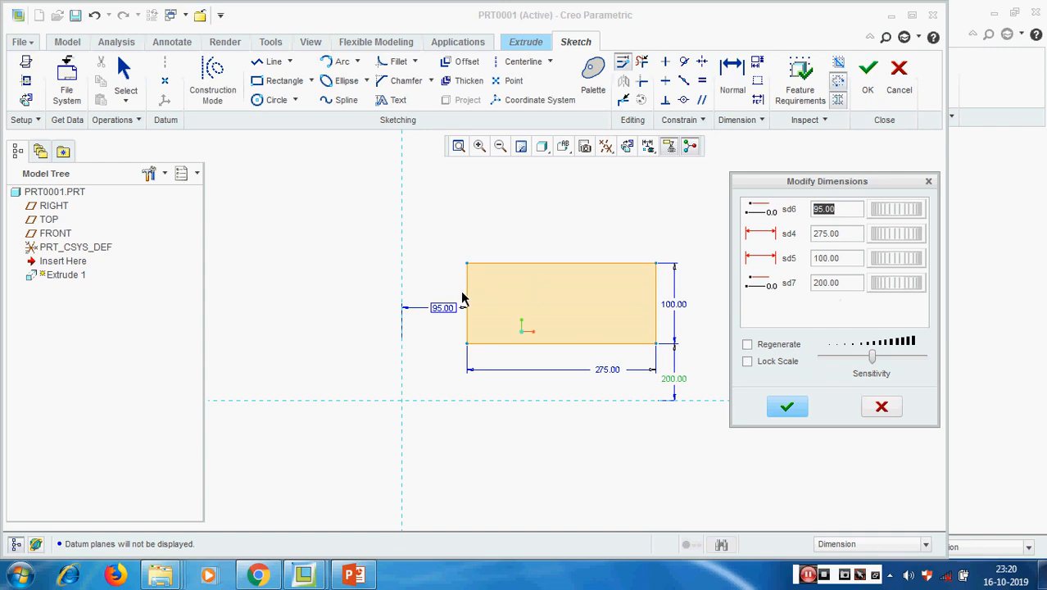
- Turn Regenerate back on to update the rectangle and accept the modified dimensions
scroll(463, 296, "down", 1)
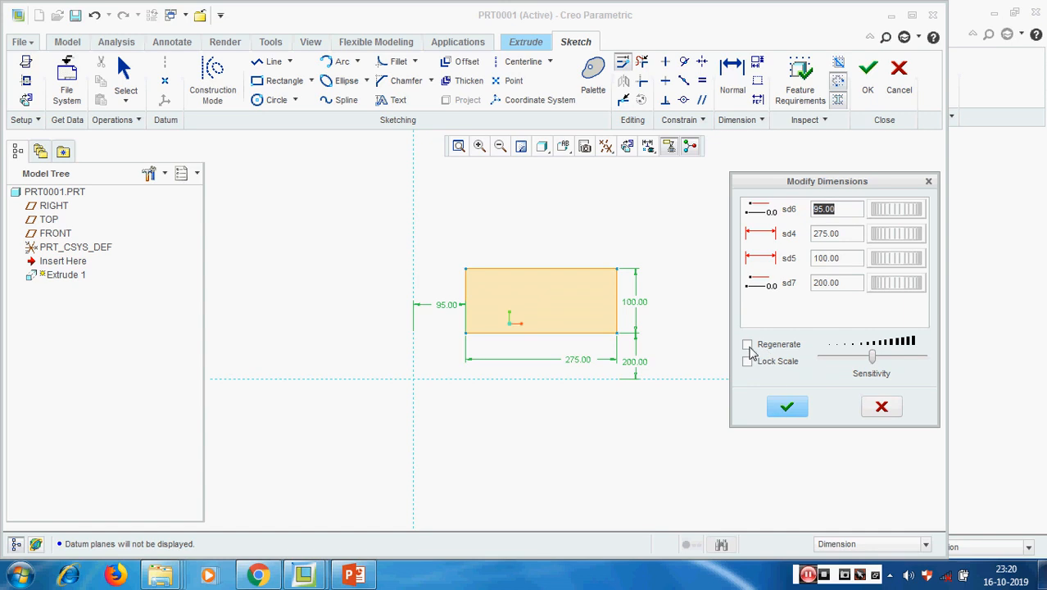
left_click(747, 345)
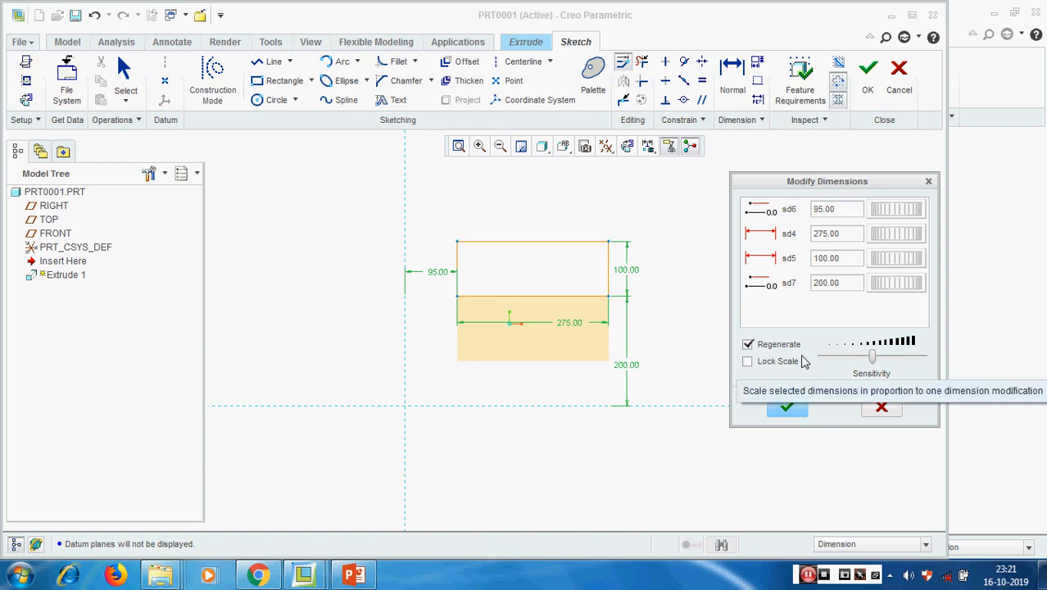
left_click(786, 409)
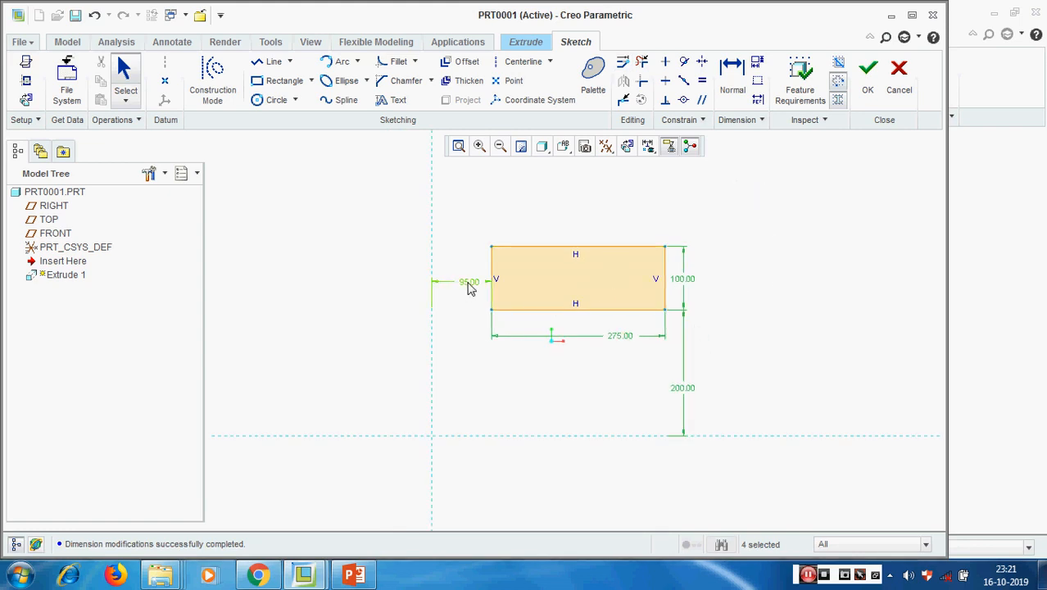
- Set the rectangle's offset from the RIGHT reference to 100 and move the width dimension text lower, centred below the rectangle
double_click(468, 282)
type("100")
key("Return")
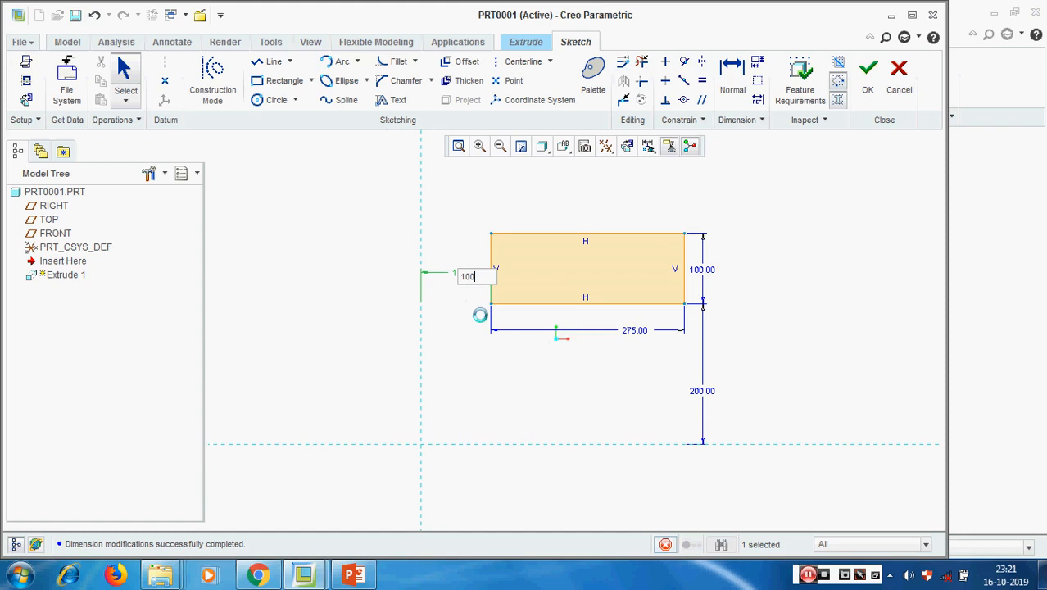
scroll(436, 286, "up", 3)
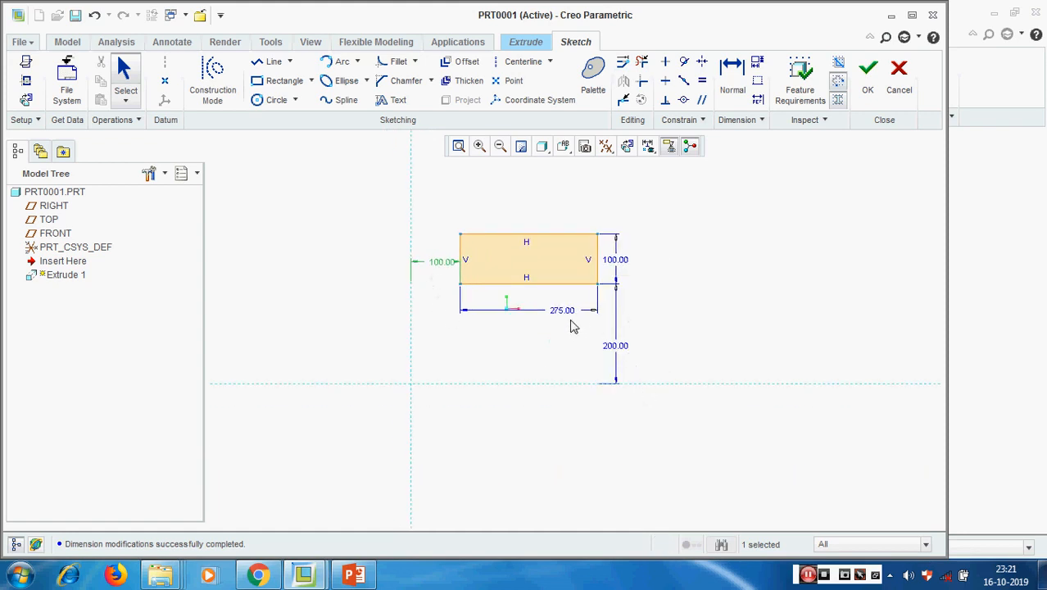
left_click_drag(556, 319, 539, 332)
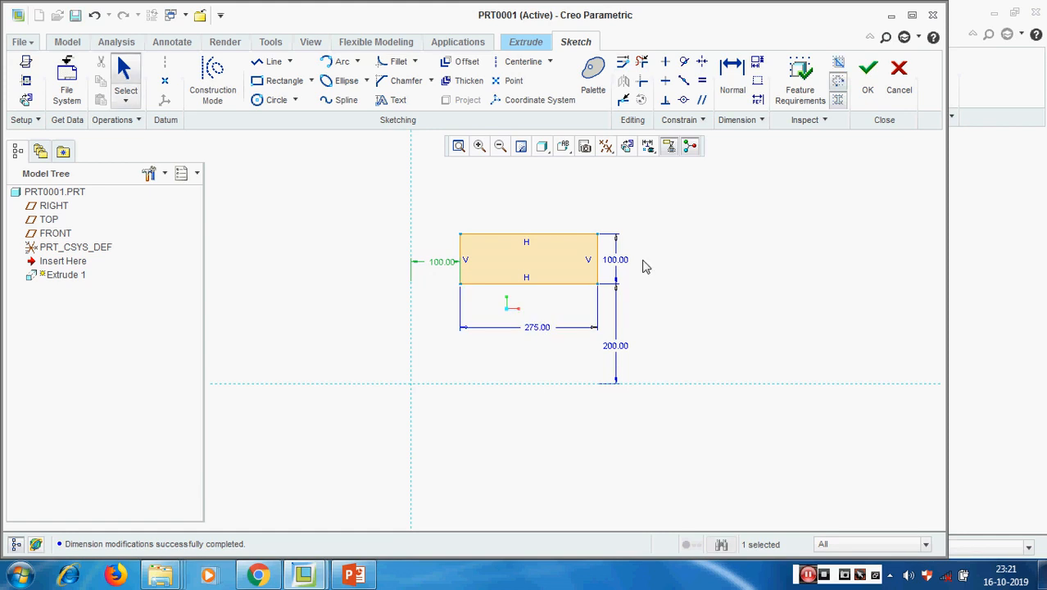
- Finish the rectangle sketch and examine the solid extrusion preview at an angle
middle_click_drag(761, 253, 738, 263)
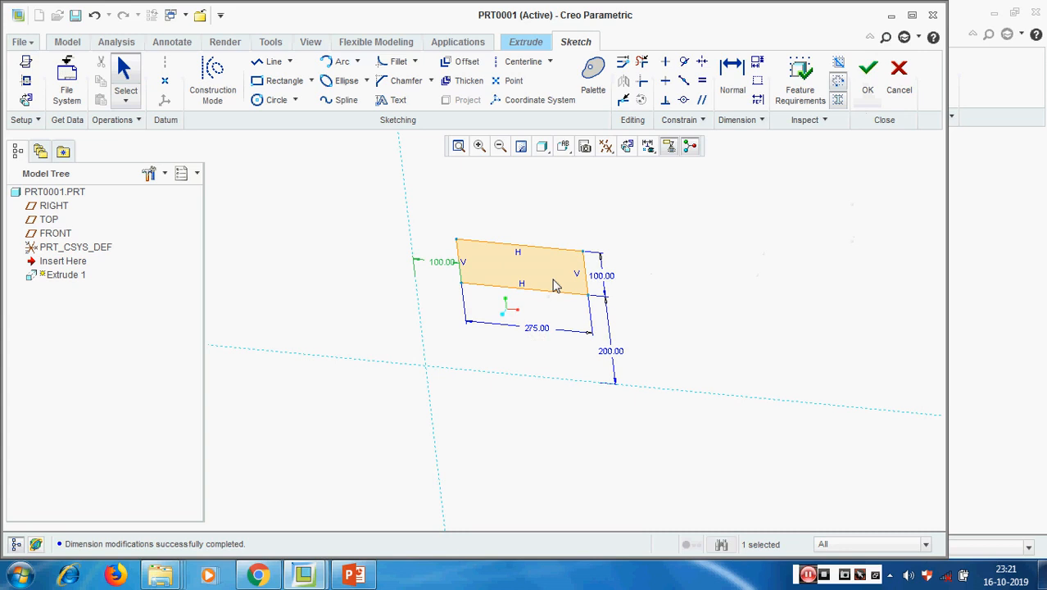
left_click(867, 76)
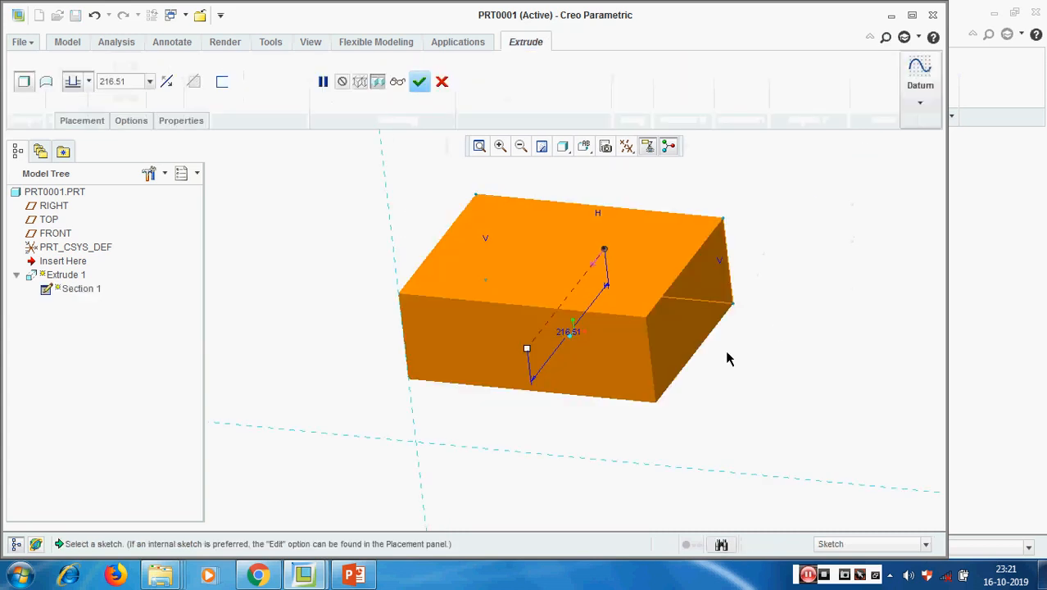
scroll(724, 349, "up", 2)
middle_click_drag(805, 334, 783, 344)
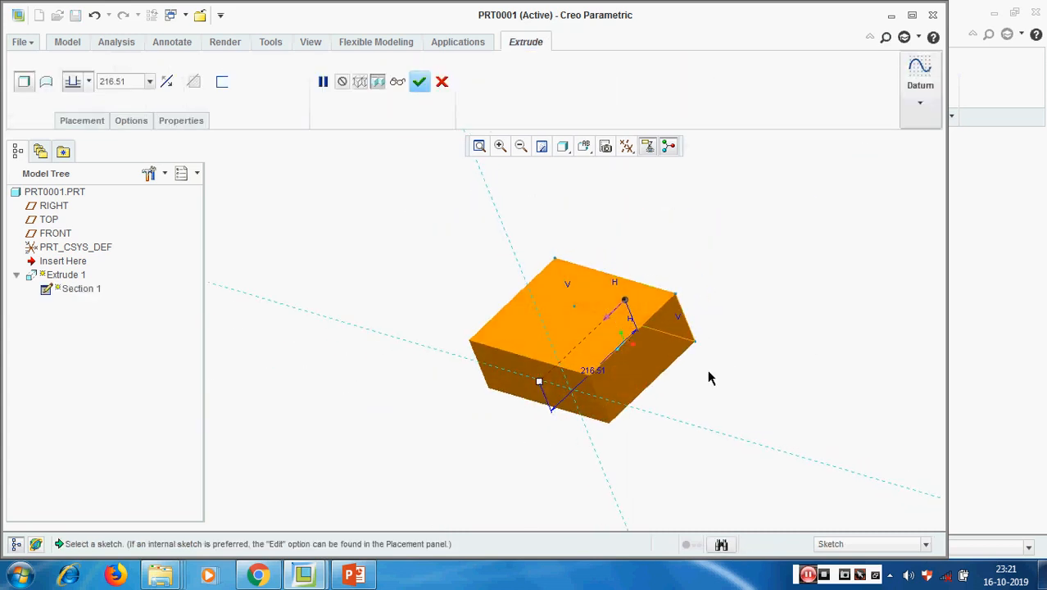
scroll(680, 391, "down", 1)
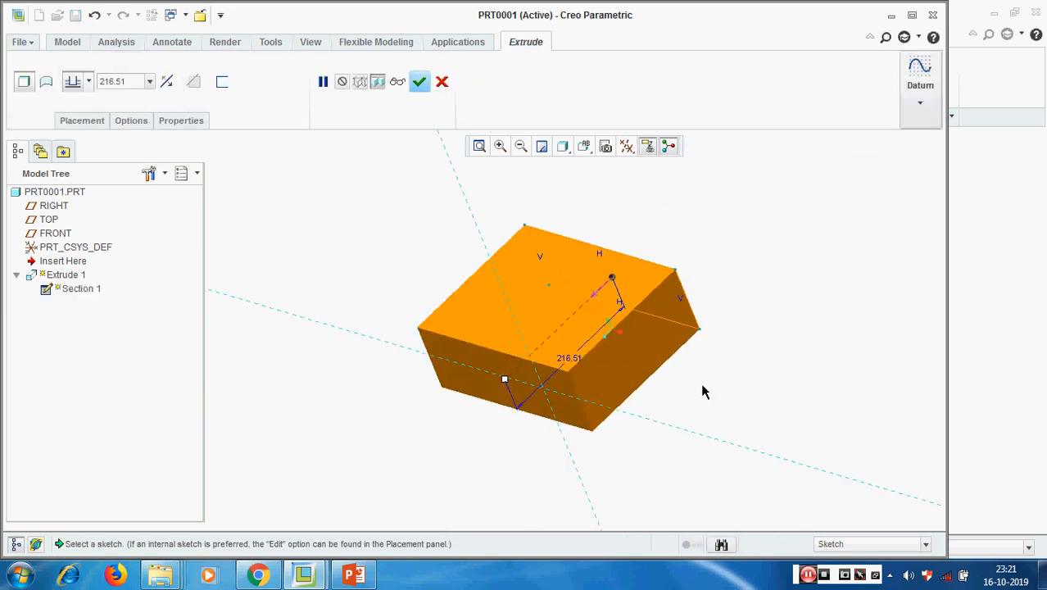
- Set the Side 1 blind depth of the extrusion to 50 in the depth options
left_click(132, 123)
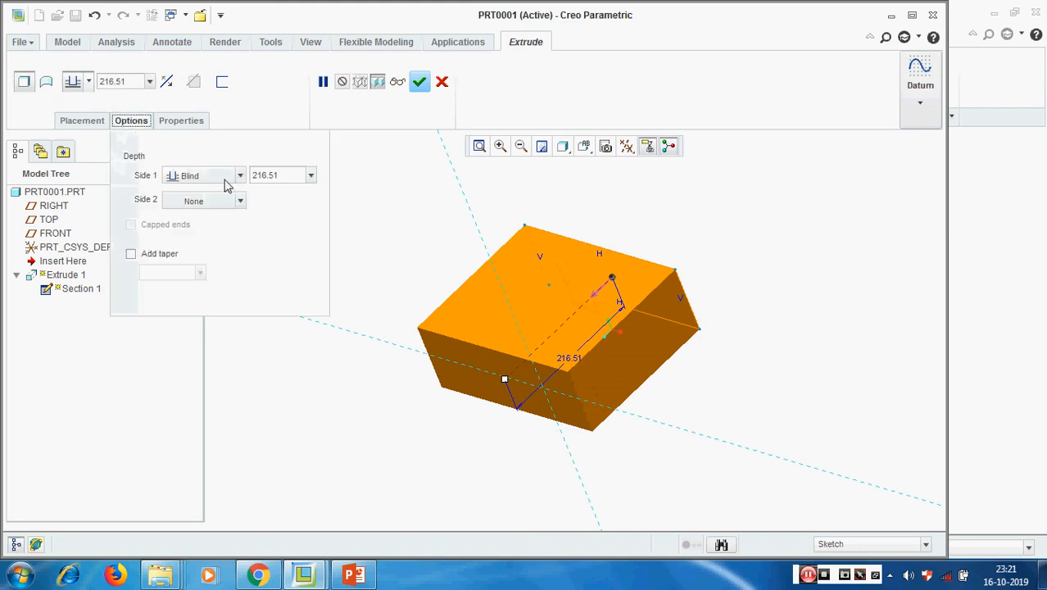
left_click(294, 179)
type("50")
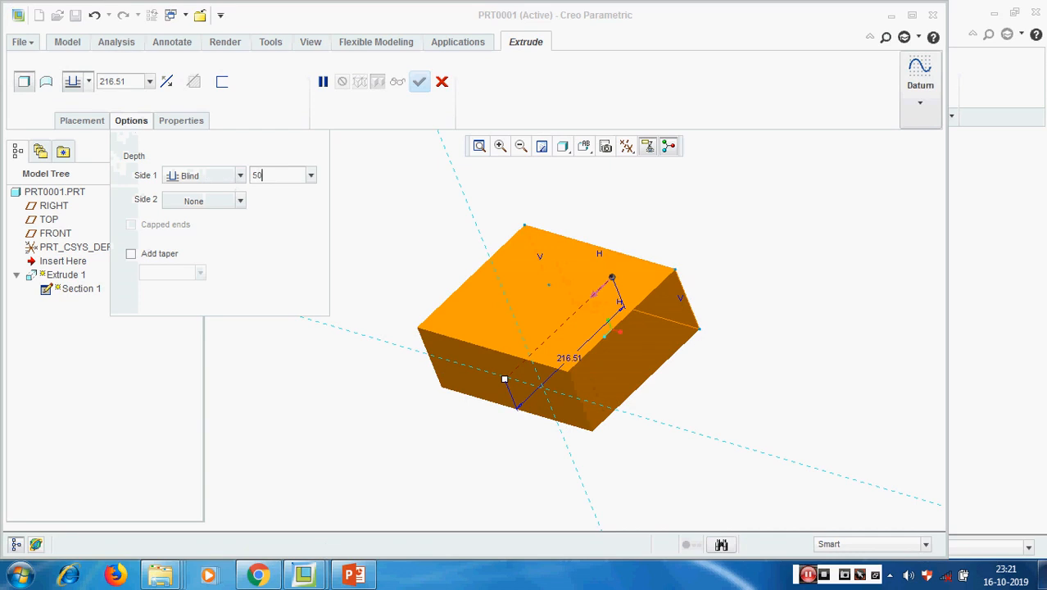
key("Return")
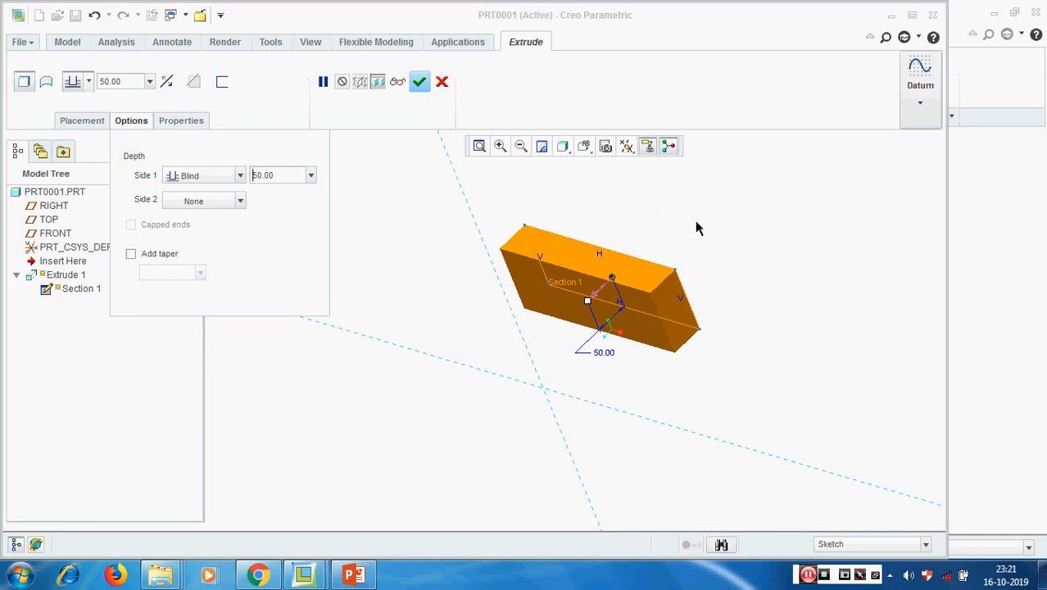
- Extrude the section in the second direction too, with Side 2 set to Blind at a depth of 50
left_click(240, 200)
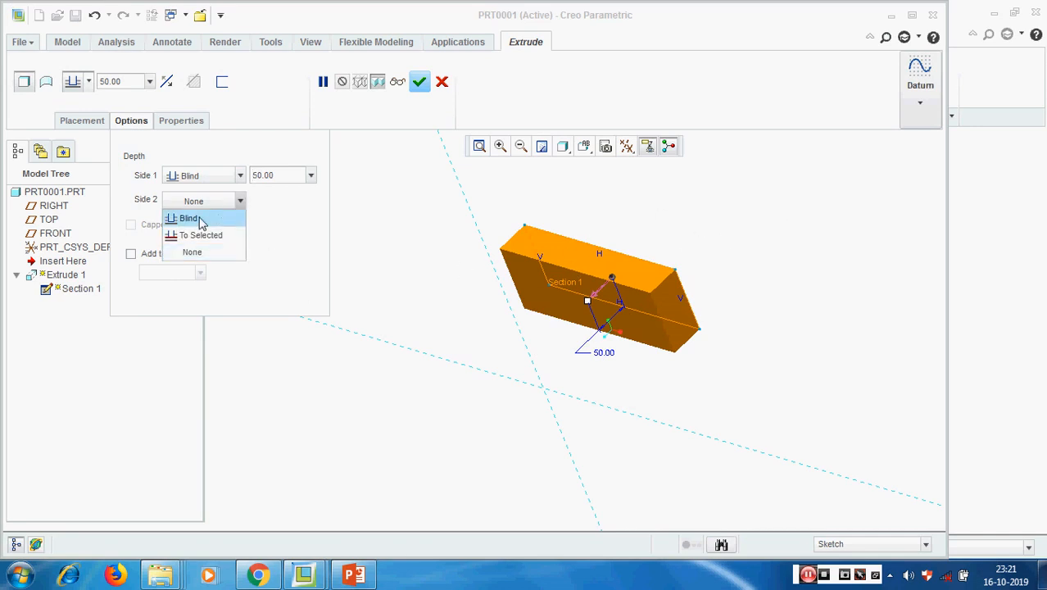
left_click(198, 217)
double_click(288, 201)
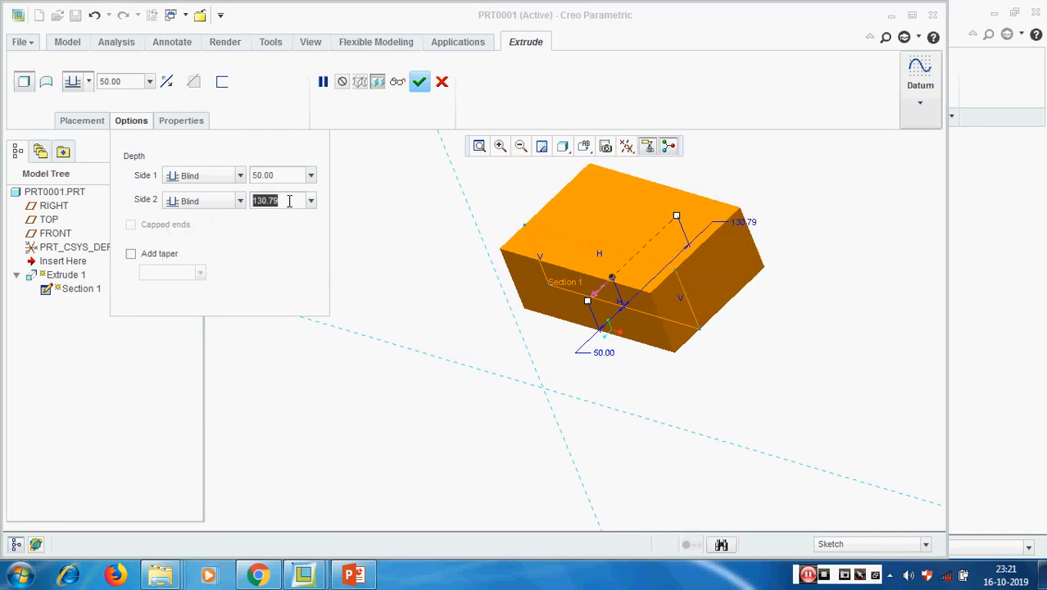
type("50")
key("Return")
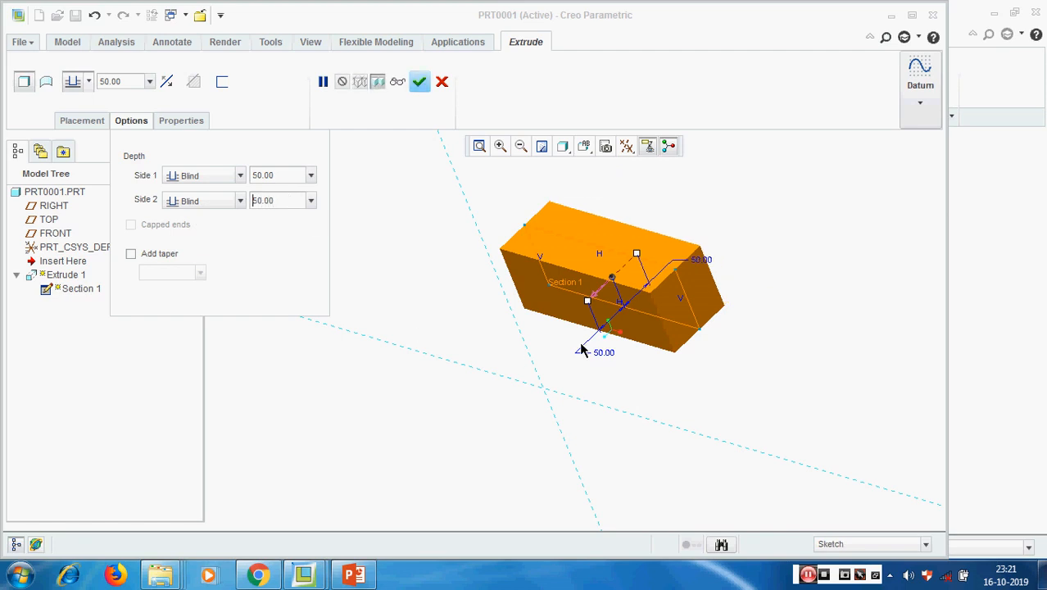
mouse_move(721, 379)
middle_mouse_down()
mouse_move(737, 381)
mouse_move(710, 394)
mouse_move(712, 405)
mouse_move(722, 404)
mouse_move(724, 369)
mouse_move(708, 369)
middle_mouse_up()
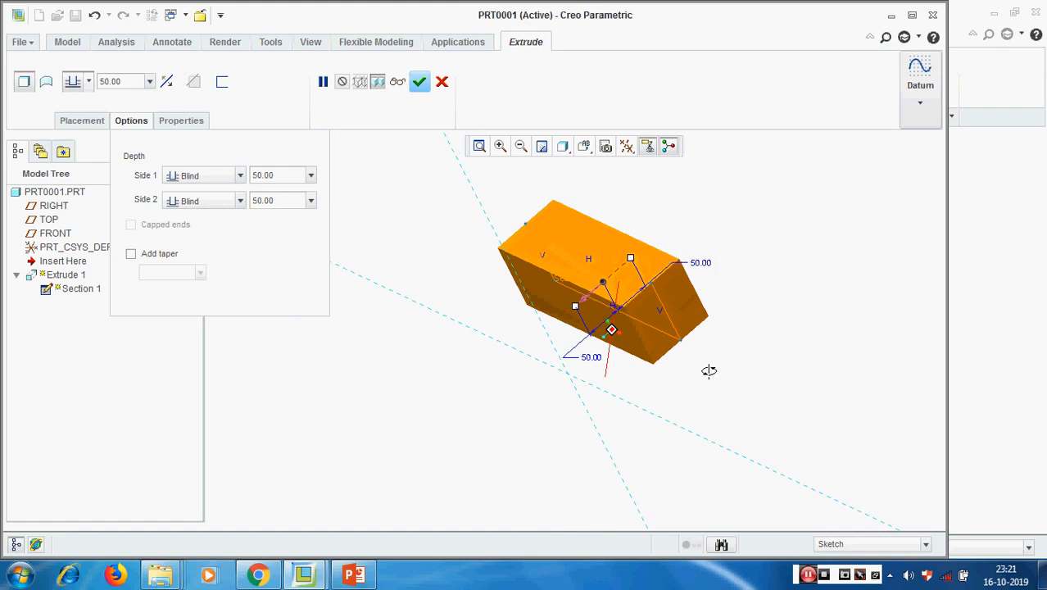
- Turn on the display of datum planes and inspect the two-sided extrusion relative to them
left_click(628, 146)
left_click(671, 215)
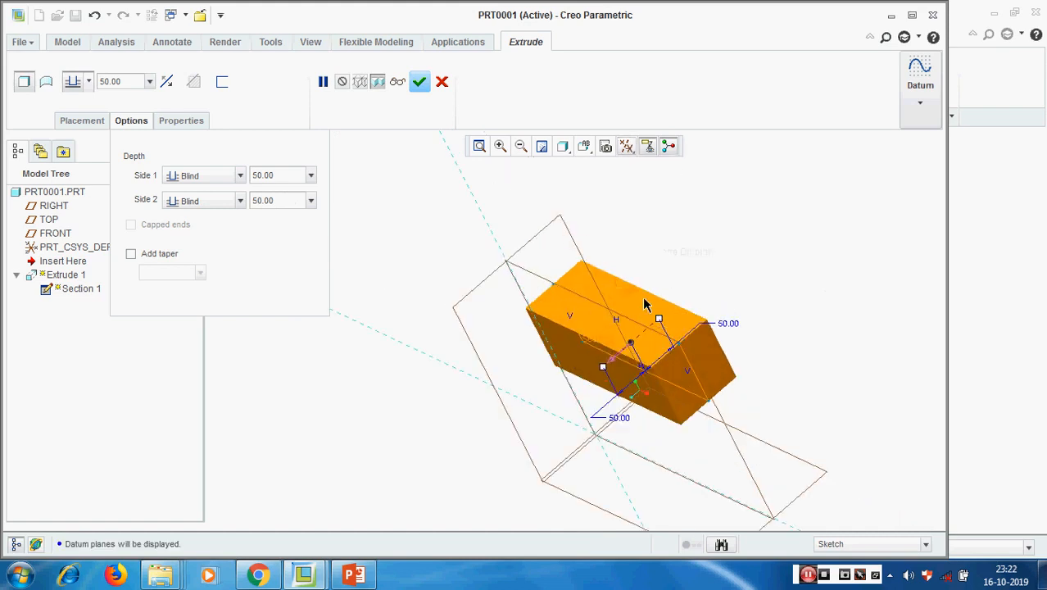
middle_click_drag(644, 305, 703, 308)
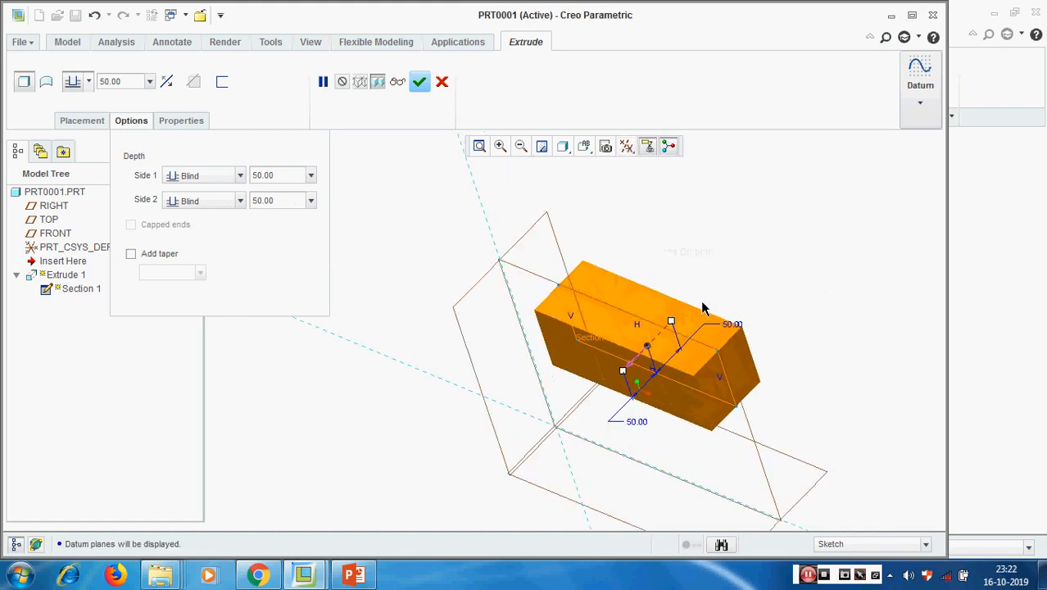
- Set the Side 2 blind depth of the extrusion to 100 and inspect the uneven two-sided preview
double_click(283, 204)
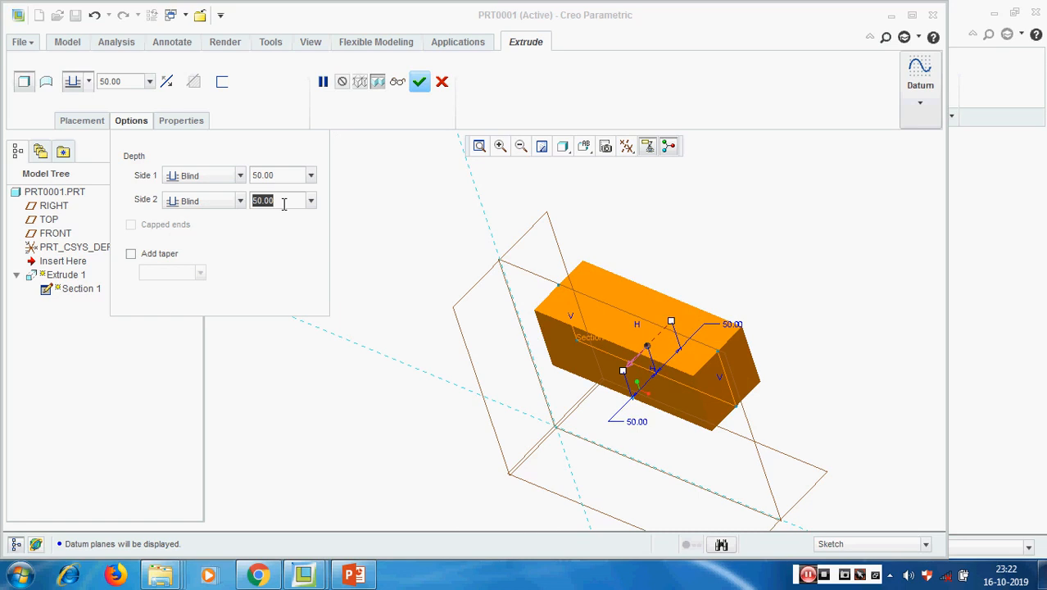
type("100")
key("Return")
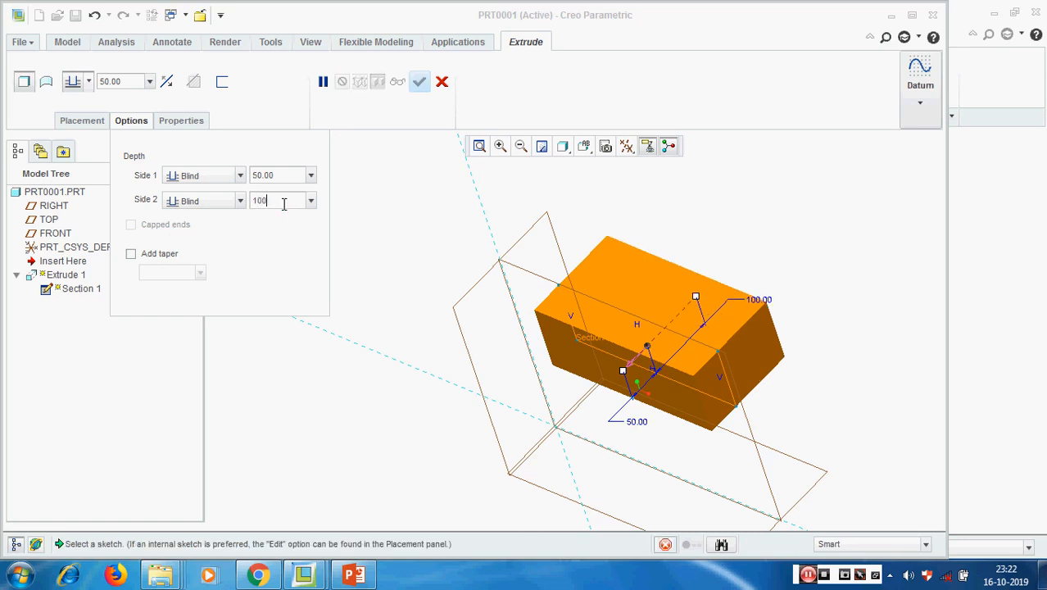
middle_click_drag(823, 368, 759, 407)
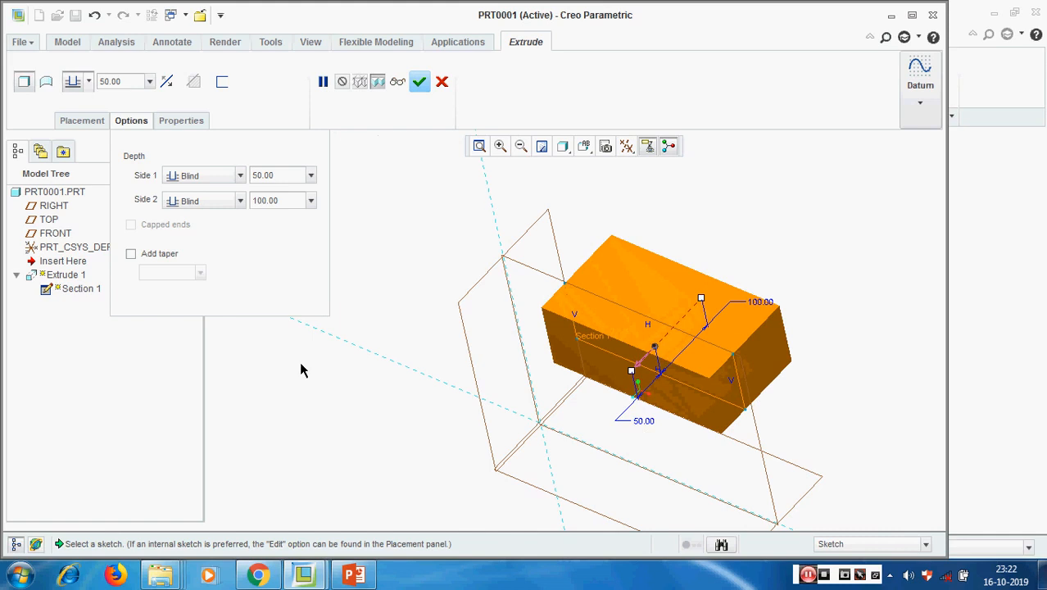
- Change the Side 1 depth option to Symmetric and set the total extrusion depth to 100
left_click(240, 176)
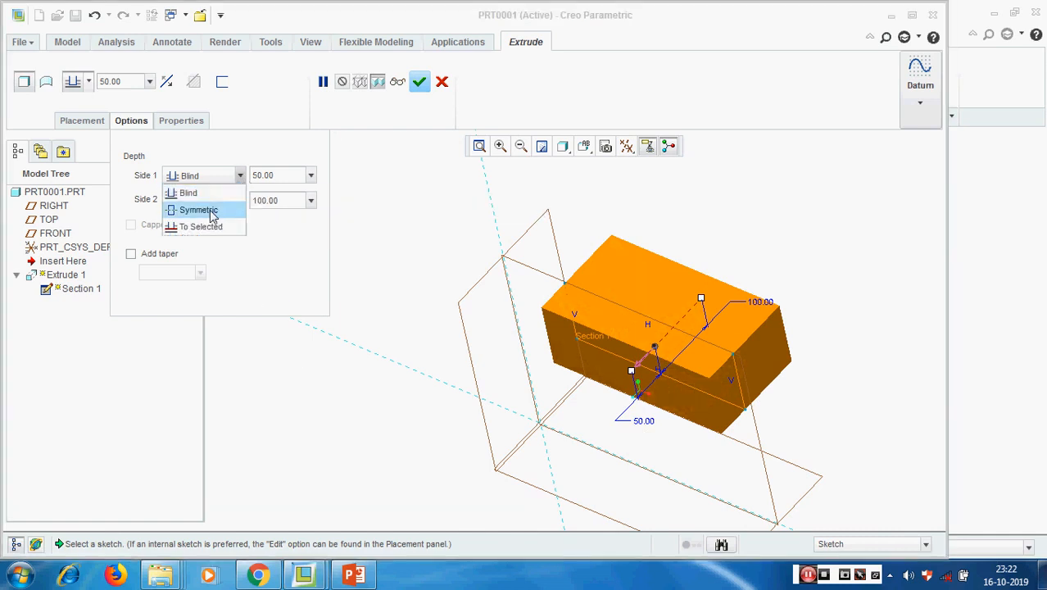
left_click(199, 210)
double_click(281, 175)
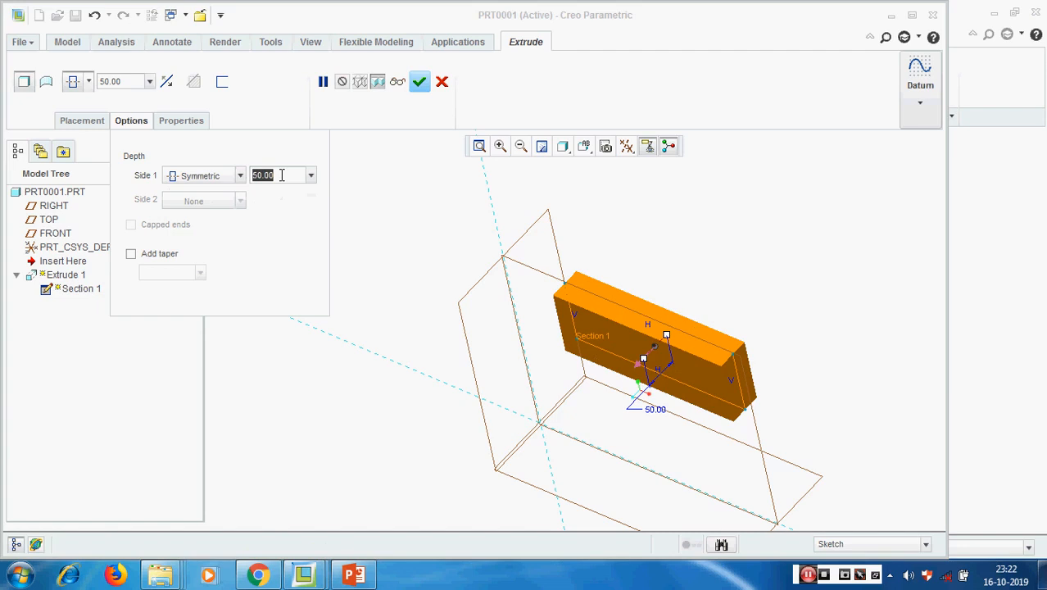
type("100")
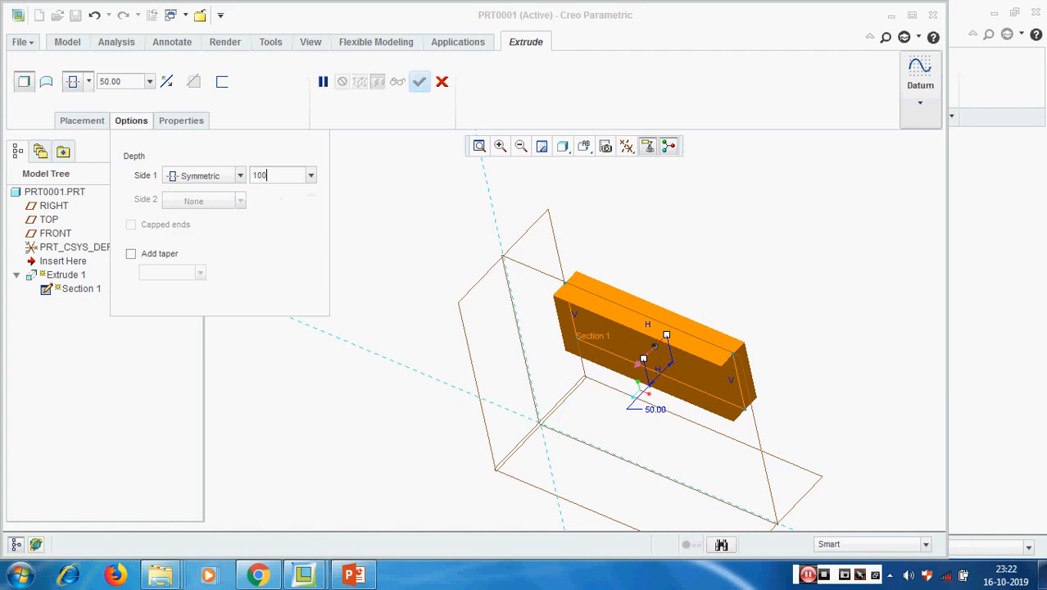
key("Return")
mouse_move(774, 314)
middle_mouse_down()
mouse_move(748, 310)
mouse_move(754, 327)
mouse_move(768, 312)
middle_mouse_up()
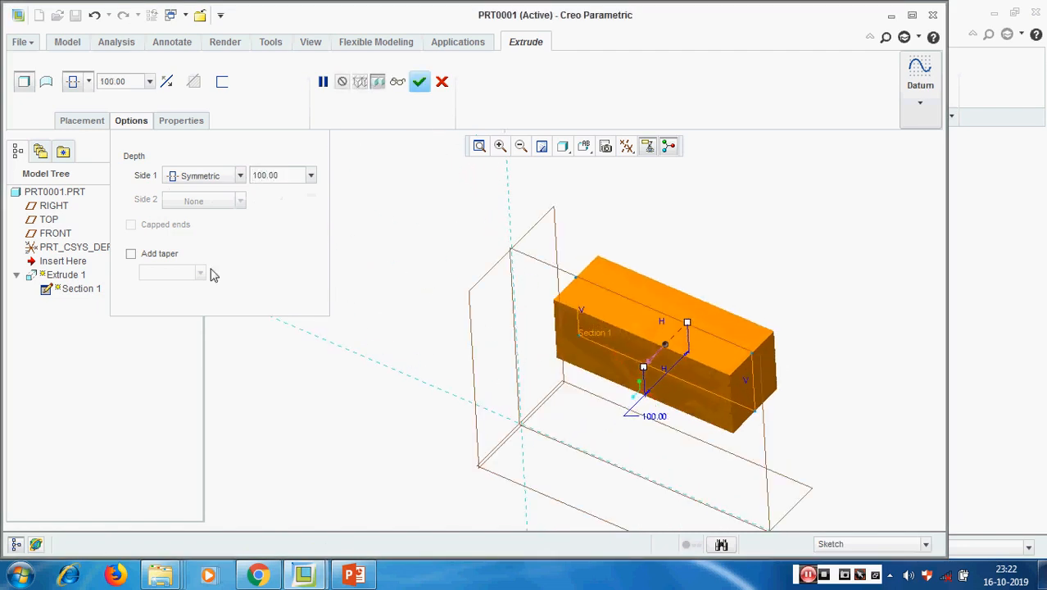
- Review the available Side 1 depth options, keep Symmetric, and accept the extrusion to create the solid block
left_click(241, 175)
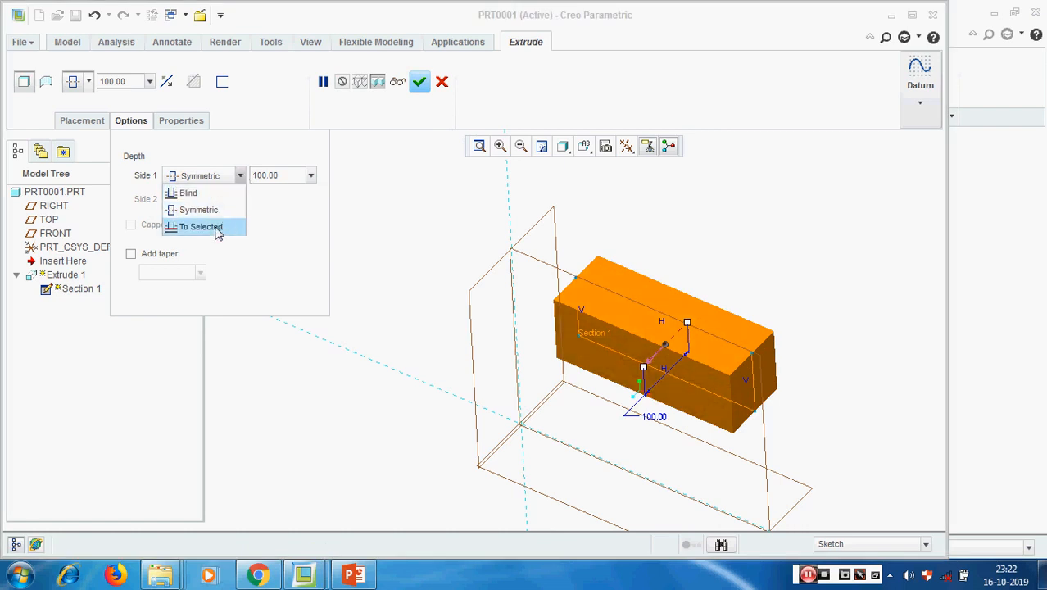
left_click(398, 217)
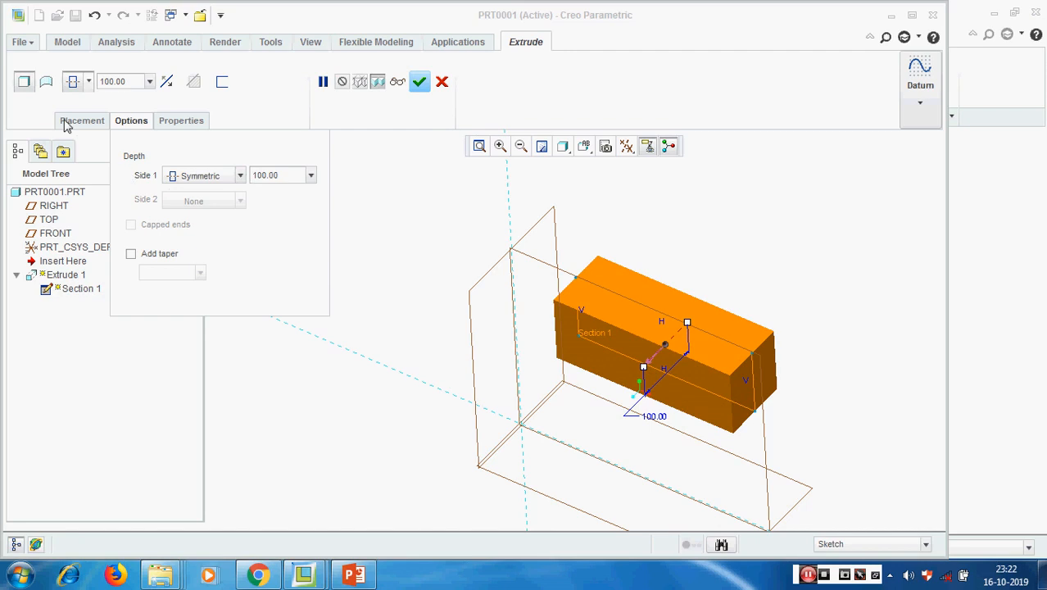
middle_click_drag(545, 295, 487, 274, "shift")
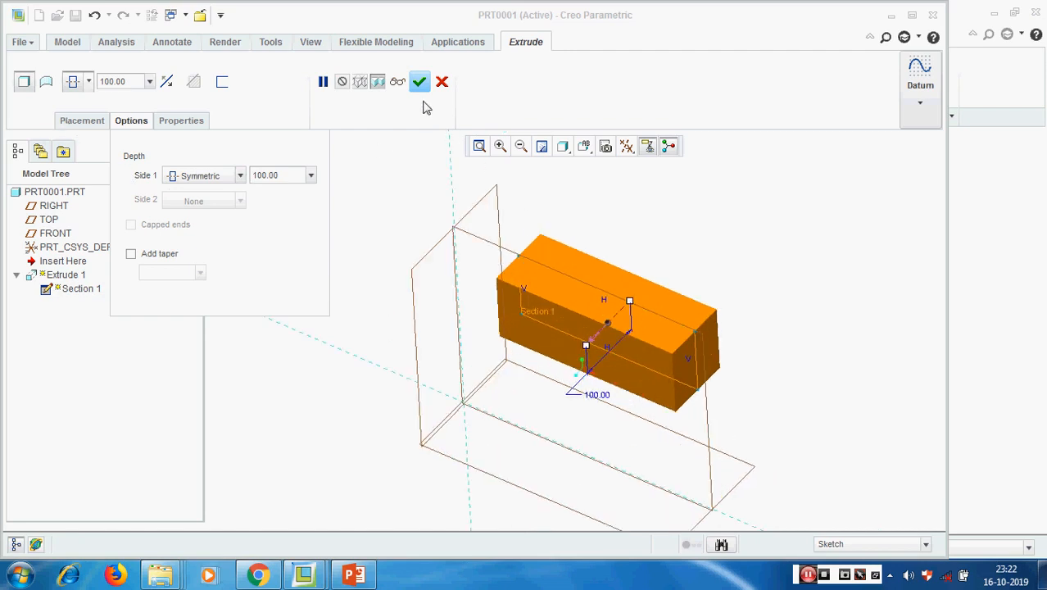
left_click(419, 83)
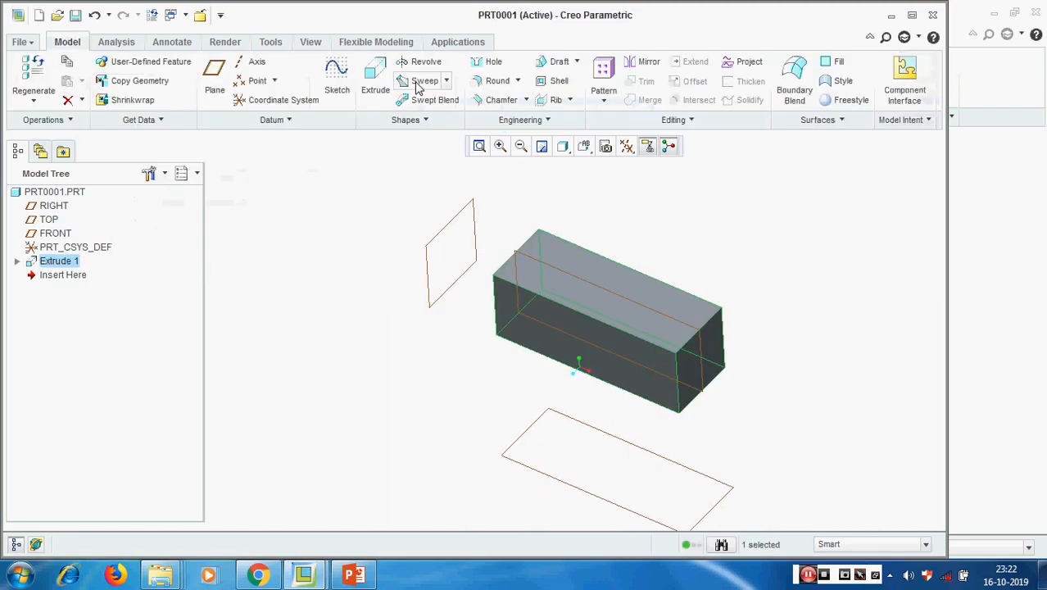
- View the block in the saved FRONT and BACK orientations, and return it to the Default Orientation
left_click(583, 146)
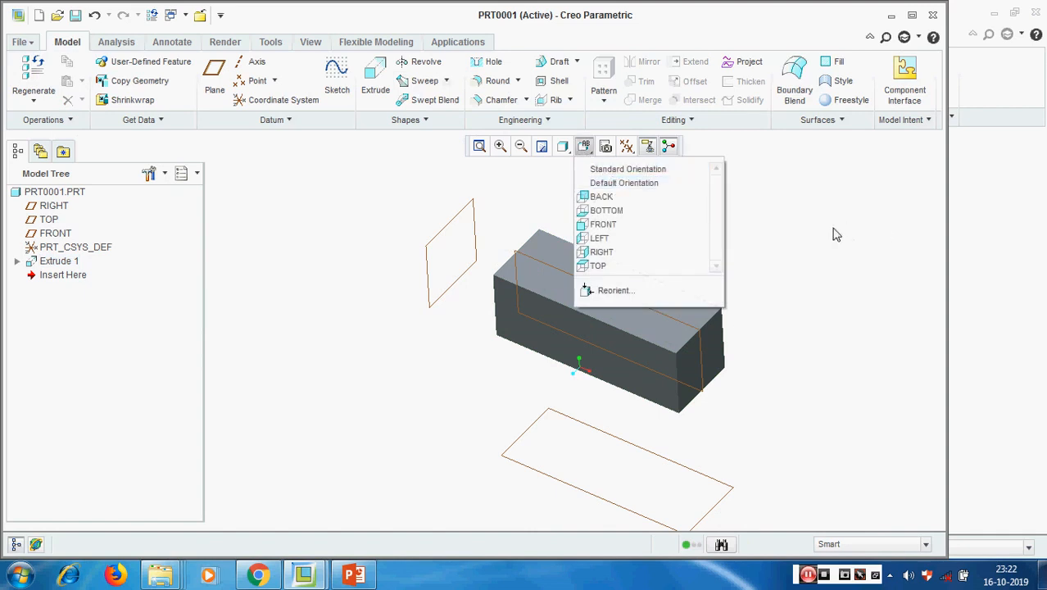
left_click(582, 151)
left_click(583, 149)
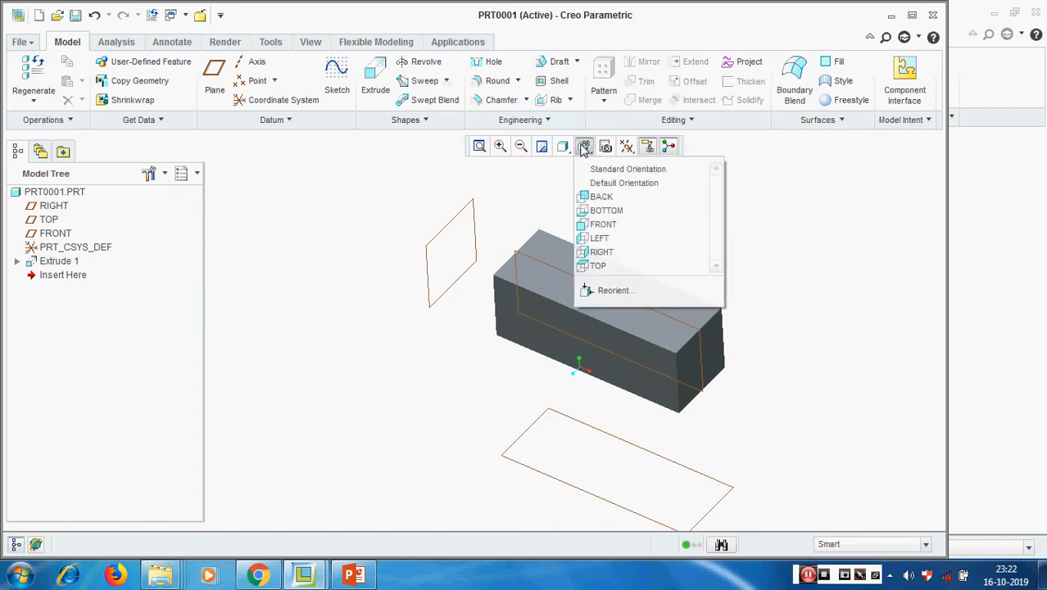
left_click(627, 228)
left_click(583, 148)
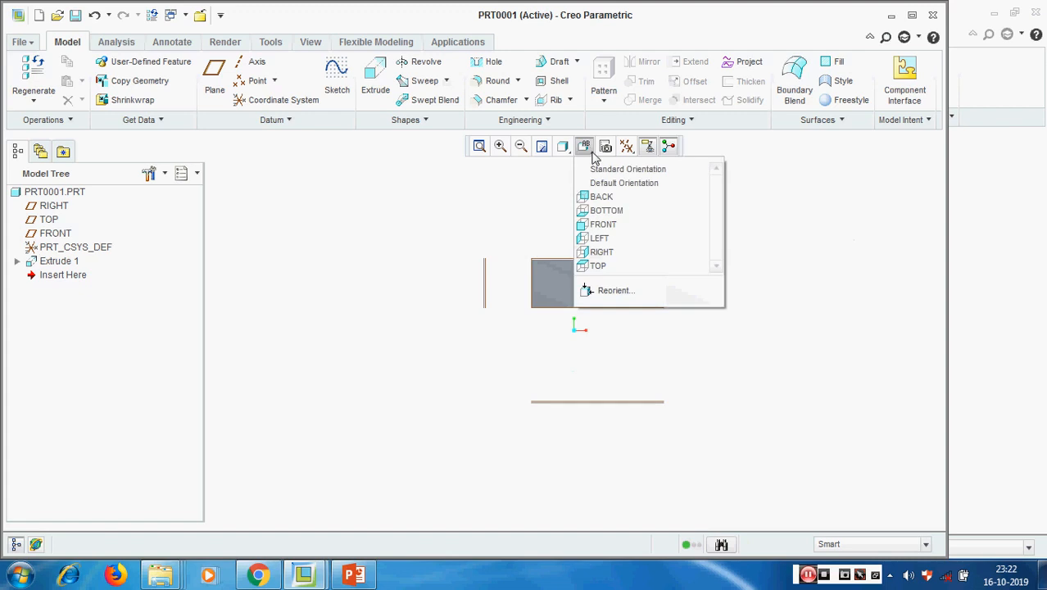
left_click(613, 197)
left_click(583, 147)
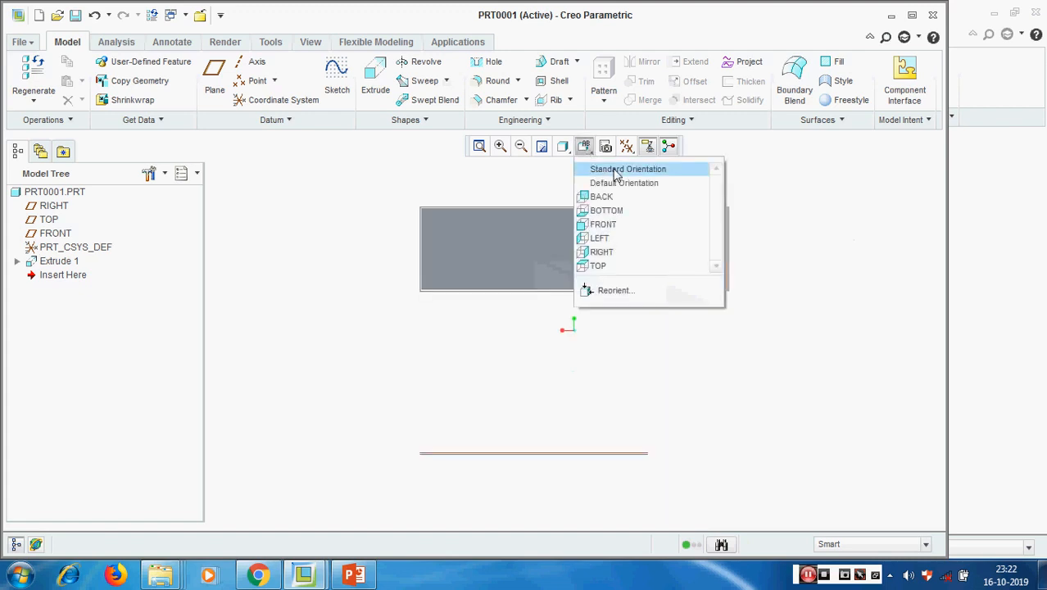
left_click(615, 182)
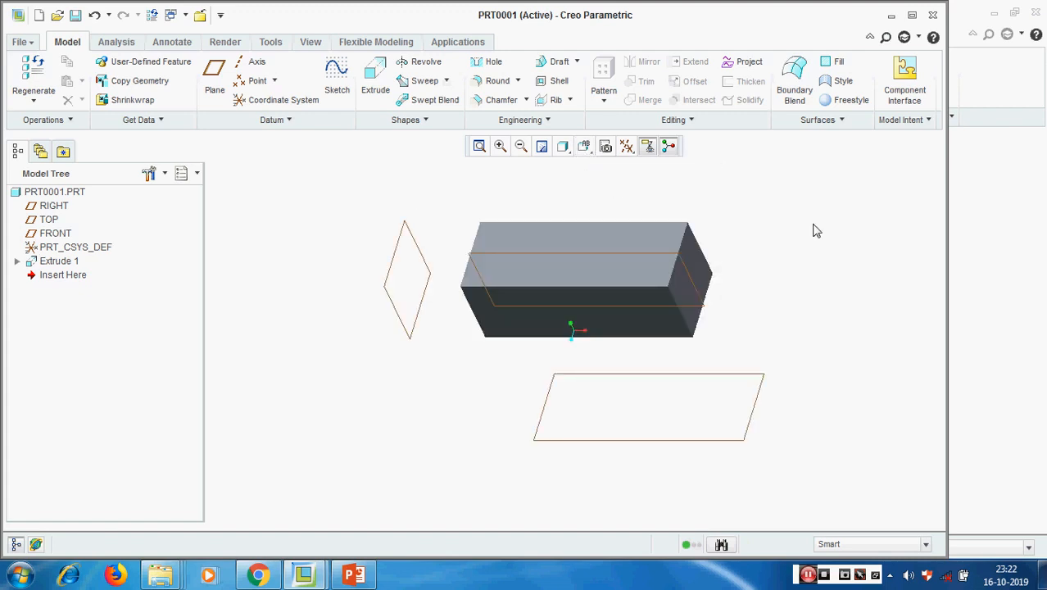
left_click(584, 147)
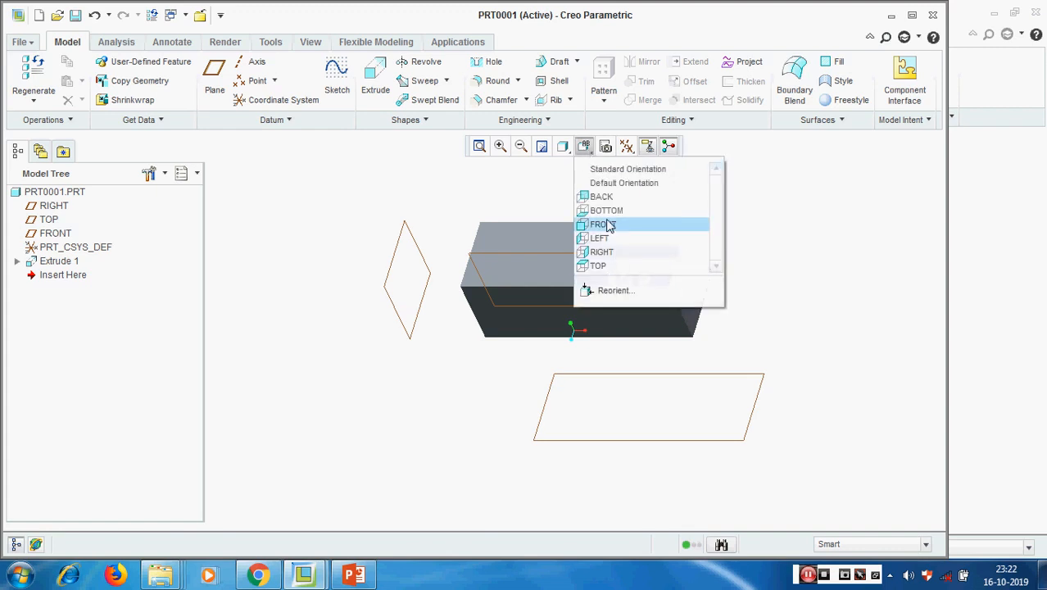
left_click(826, 248)
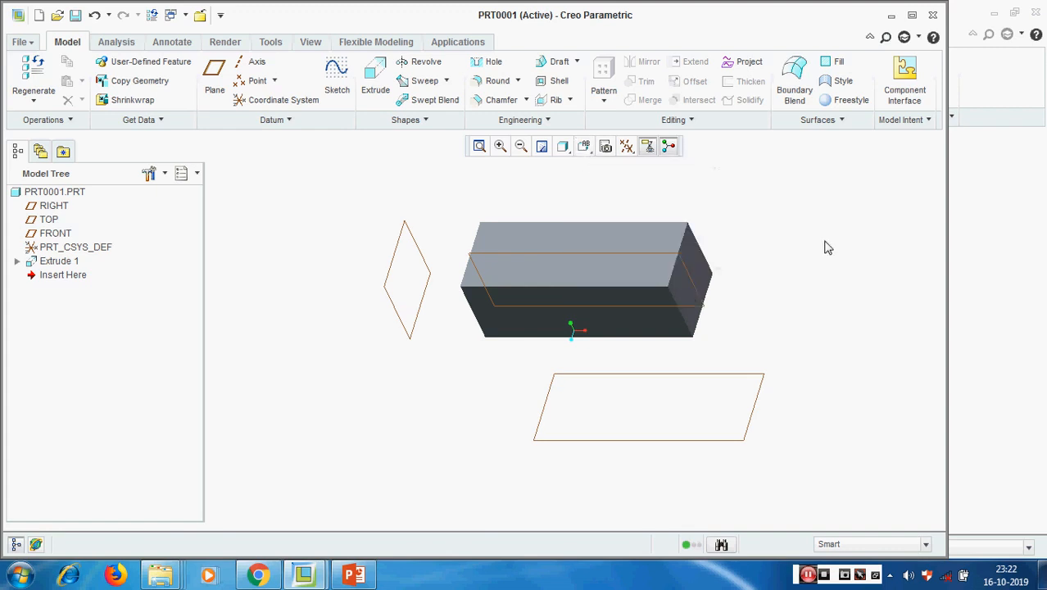
left_click(807, 576)
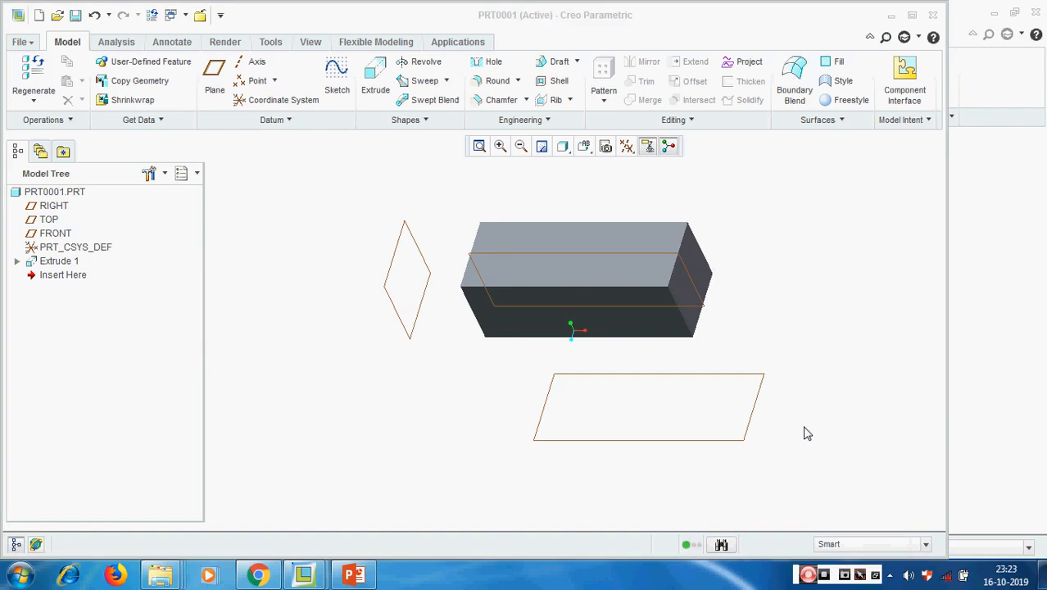
- Delete the Extrude 1 feature from the part and confirm the deletion
left_click(58, 262)
right_click(58, 269)
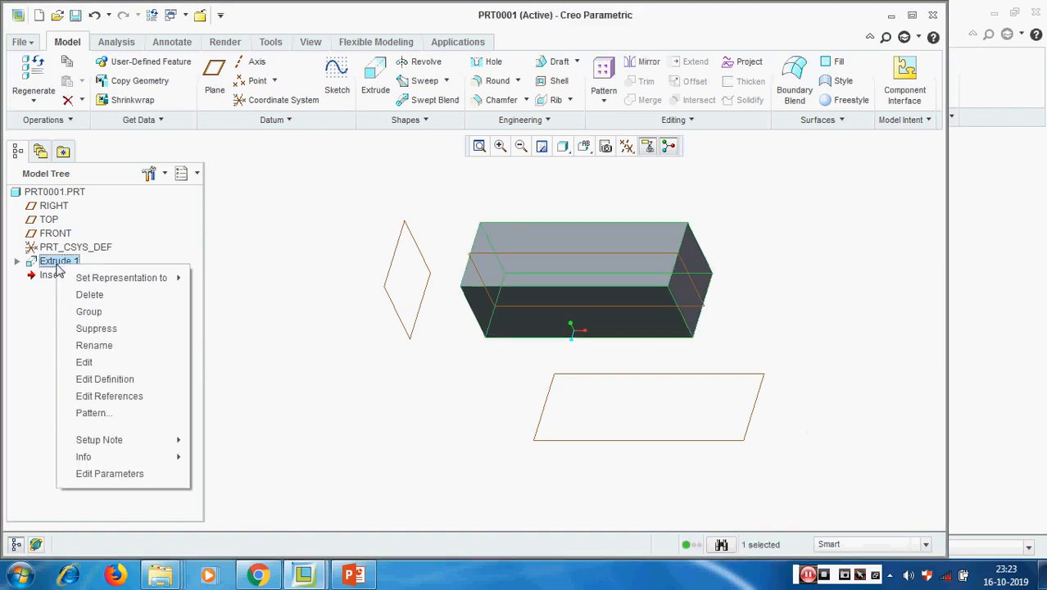
left_click(100, 299)
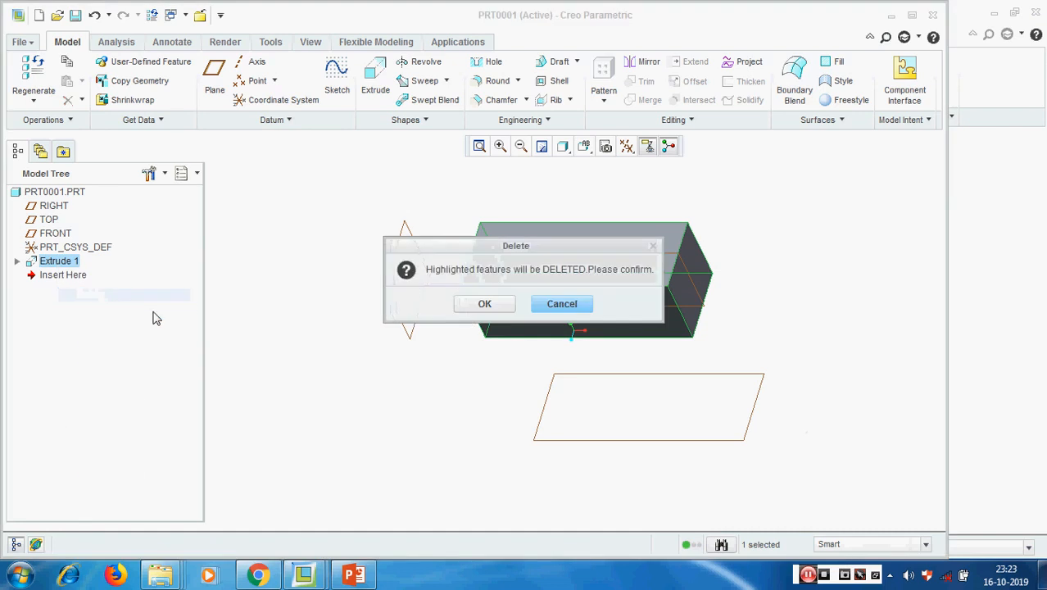
left_click(486, 303)
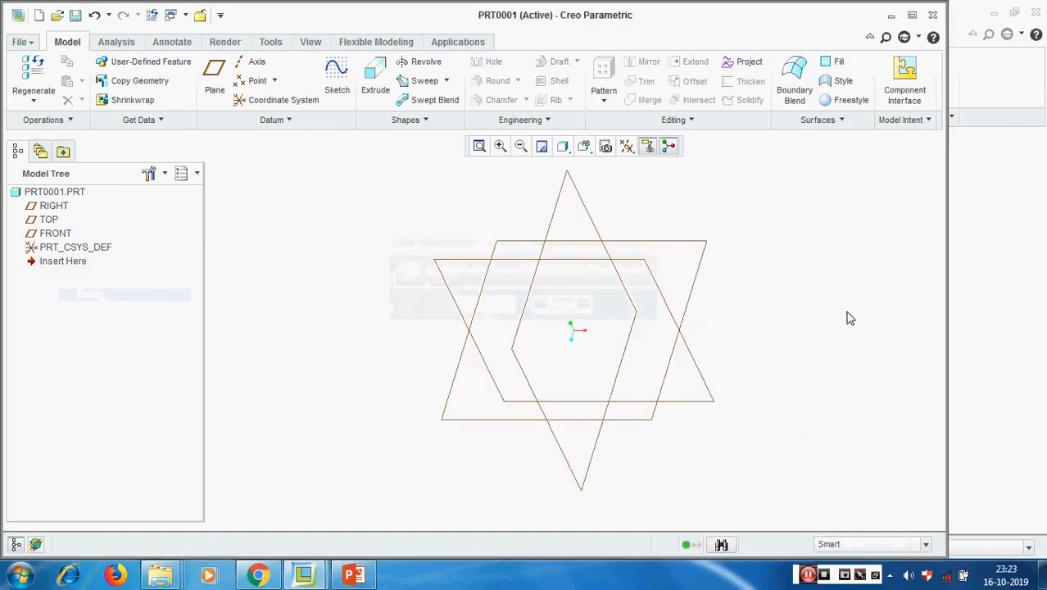
left_click(373, 83)
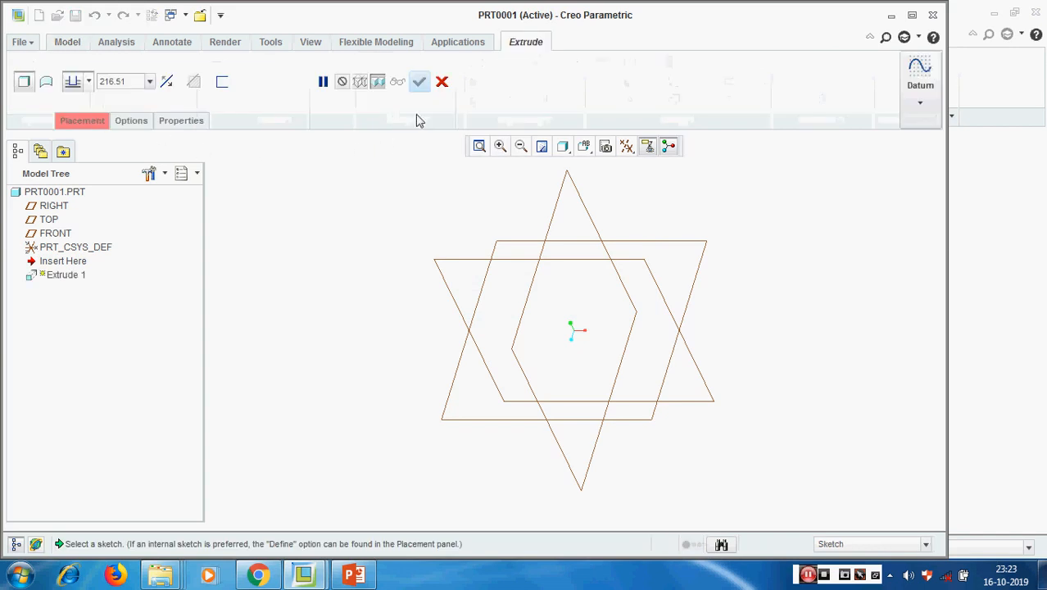
left_click(441, 81)
scroll(401, 246, "down", 2)
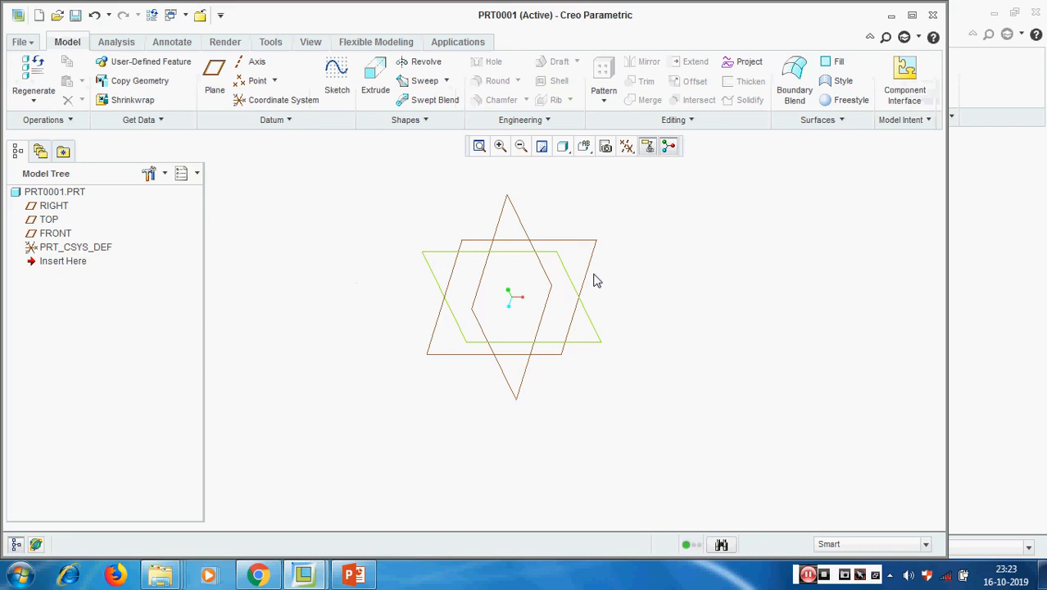
scroll(749, 310, "down", 1)
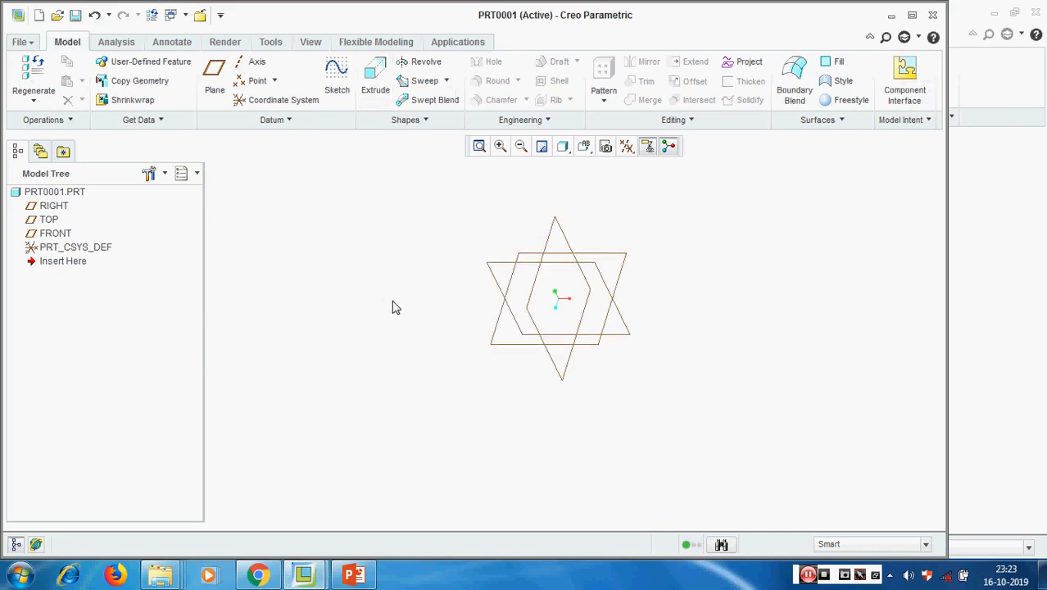
scroll(479, 262, "up", 2)
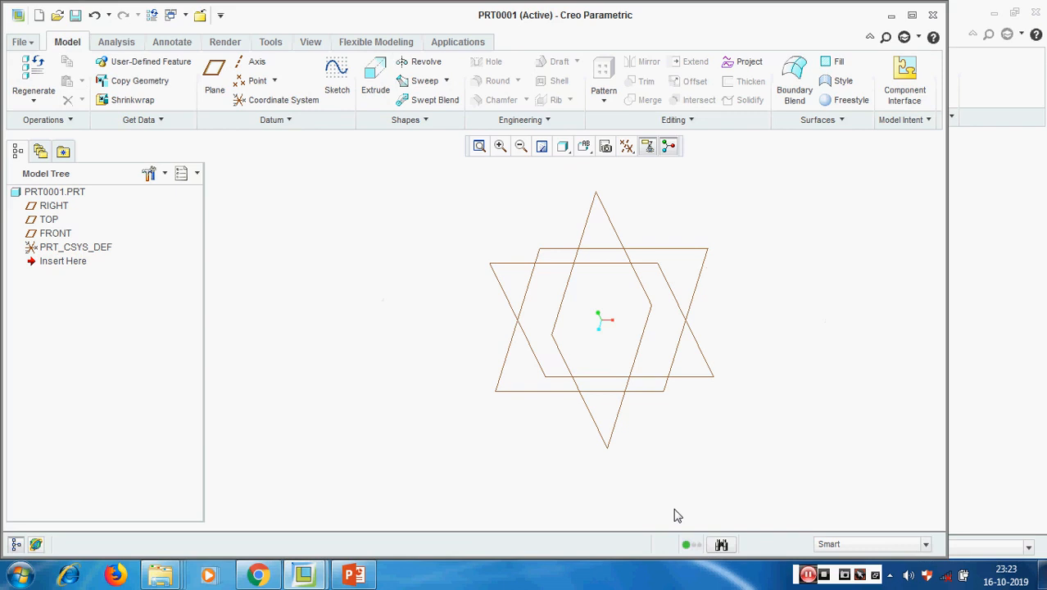
- Start an Extrude sketch on the FRONT datum plane and orient the view parallel to the sketch plane
left_click(498, 292)
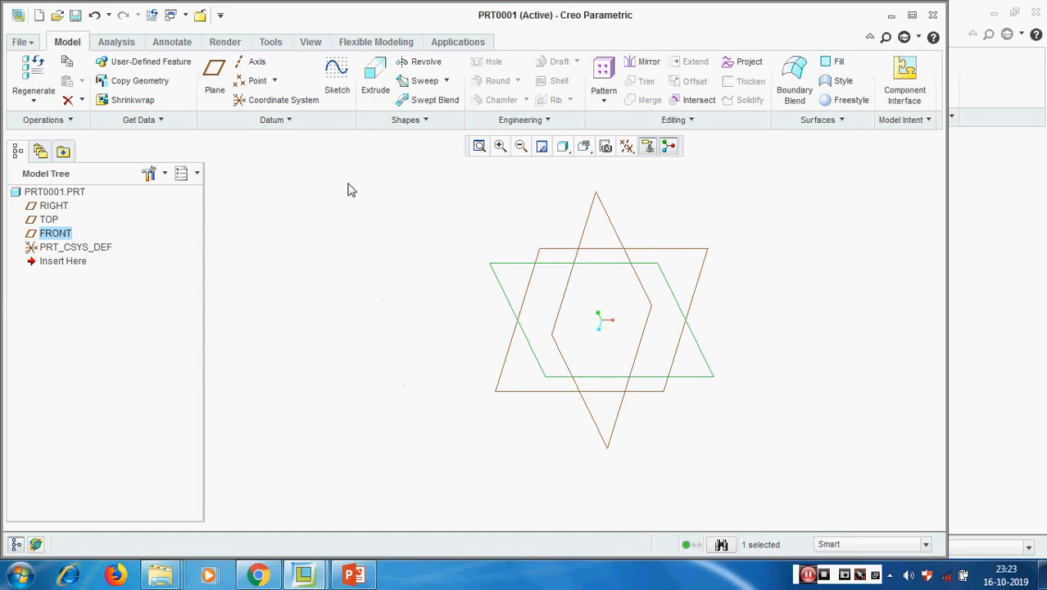
left_click(375, 82)
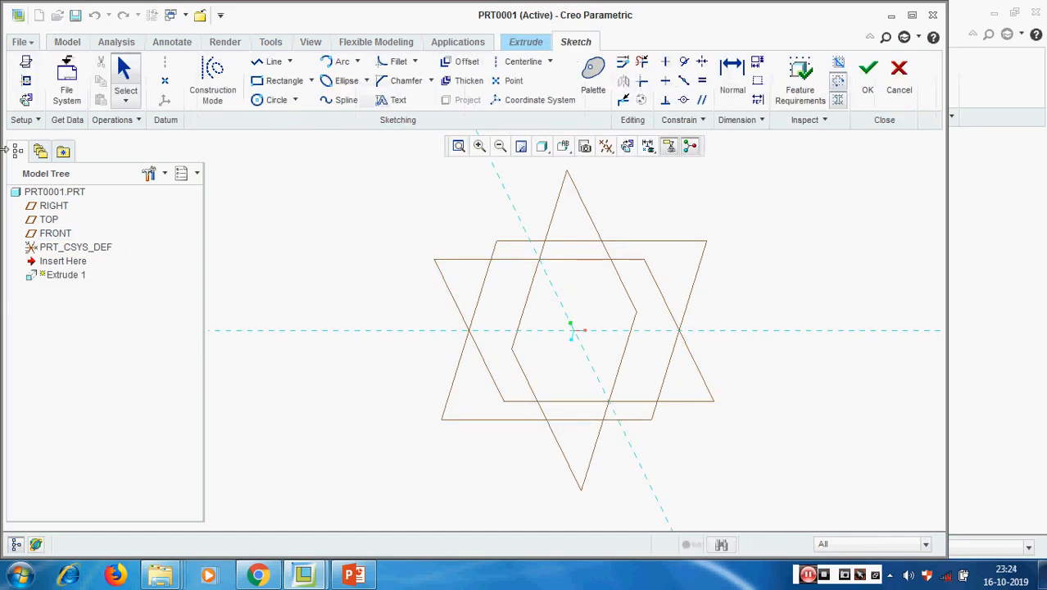
left_click(26, 100)
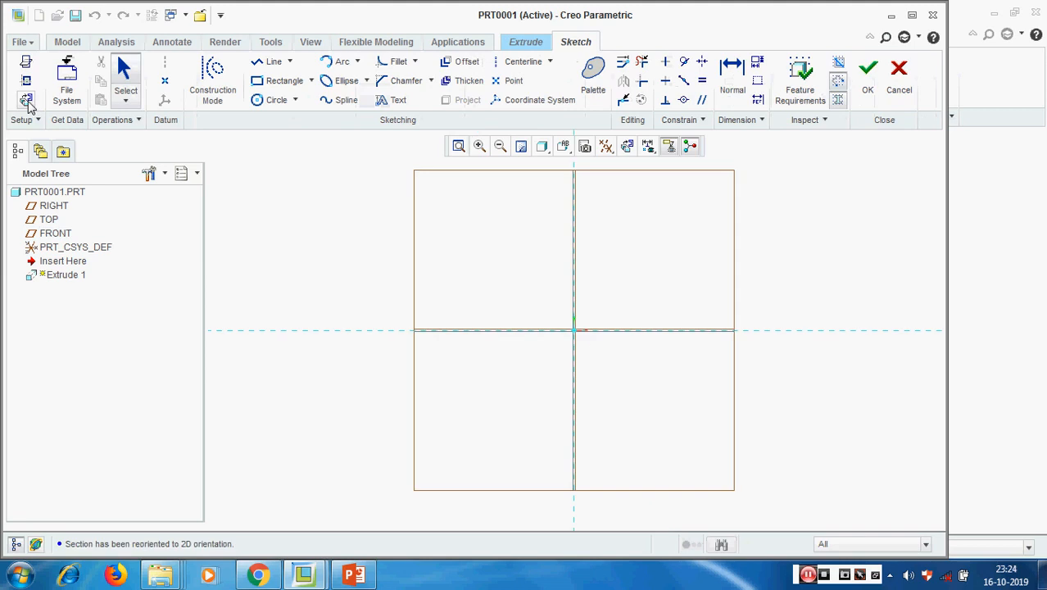
scroll(362, 311, "down", 2)
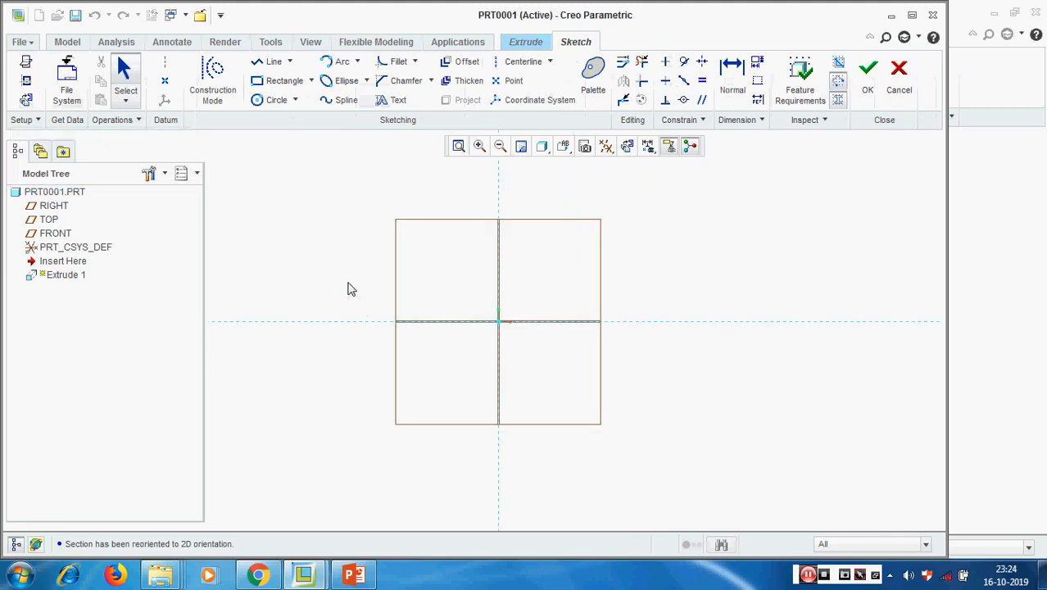
- Review the sketch setup and the sketch references, keeping the FRONT sketch plane and the RIGHT orientation reference facing Right
left_click(26, 63)
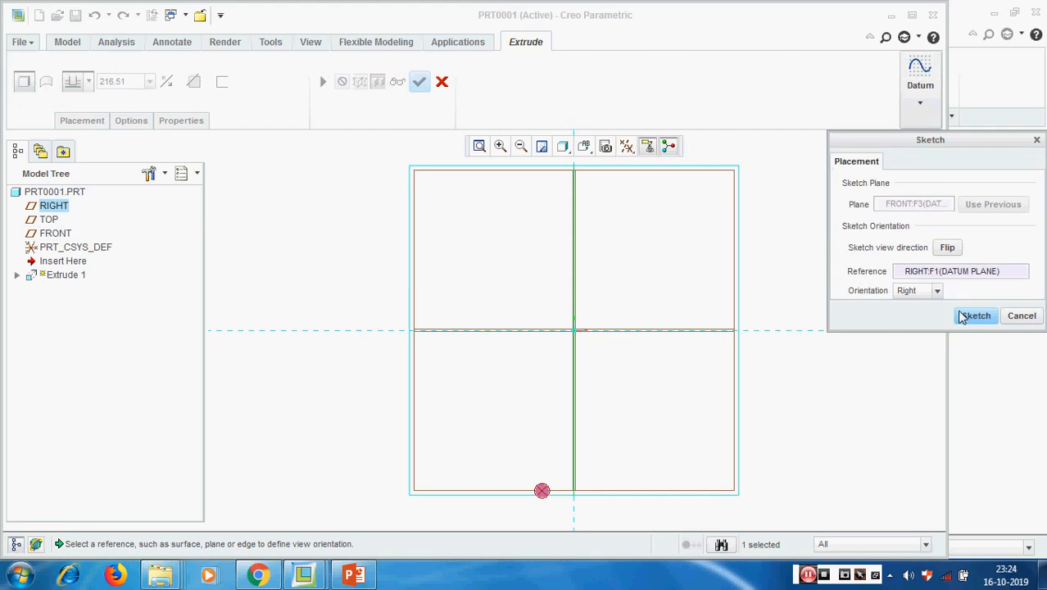
left_click(987, 316)
left_click(26, 80)
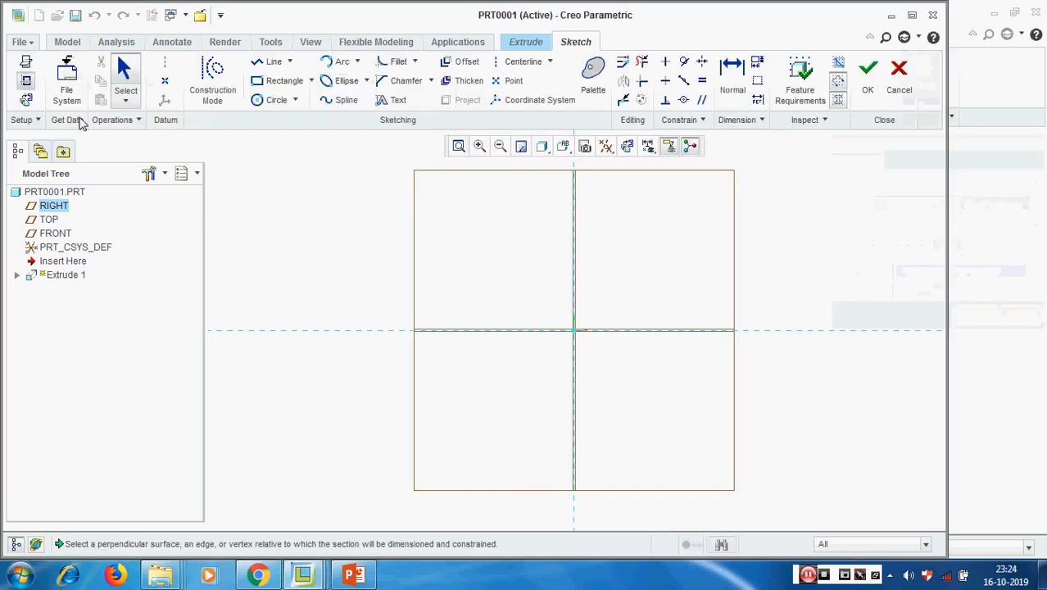
left_click(934, 336)
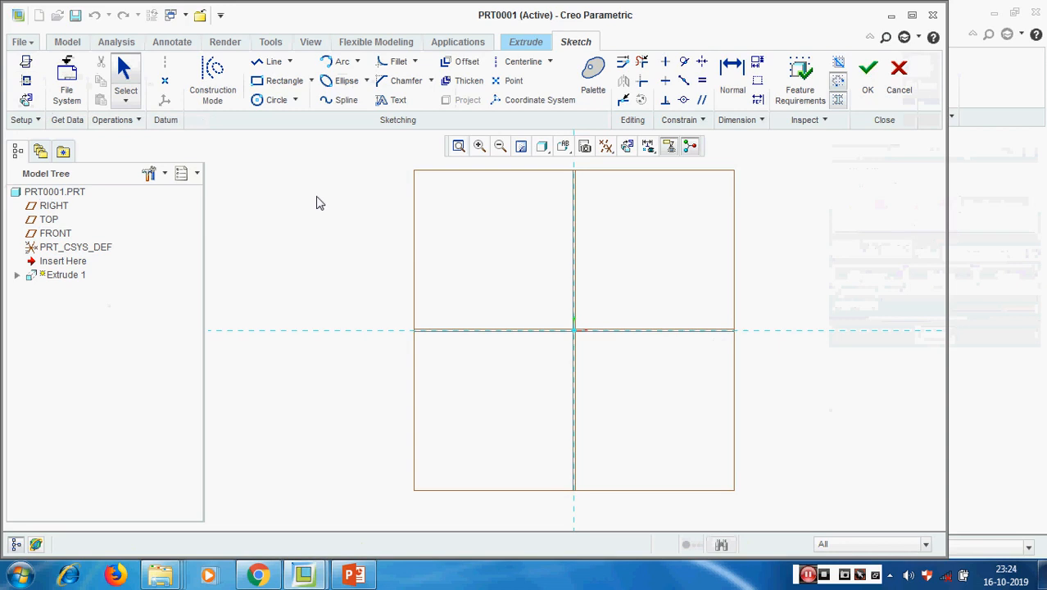
- Sketch a corner rectangle about 283 by 152 enclosing the intersection of the two sketch references
left_click(259, 81)
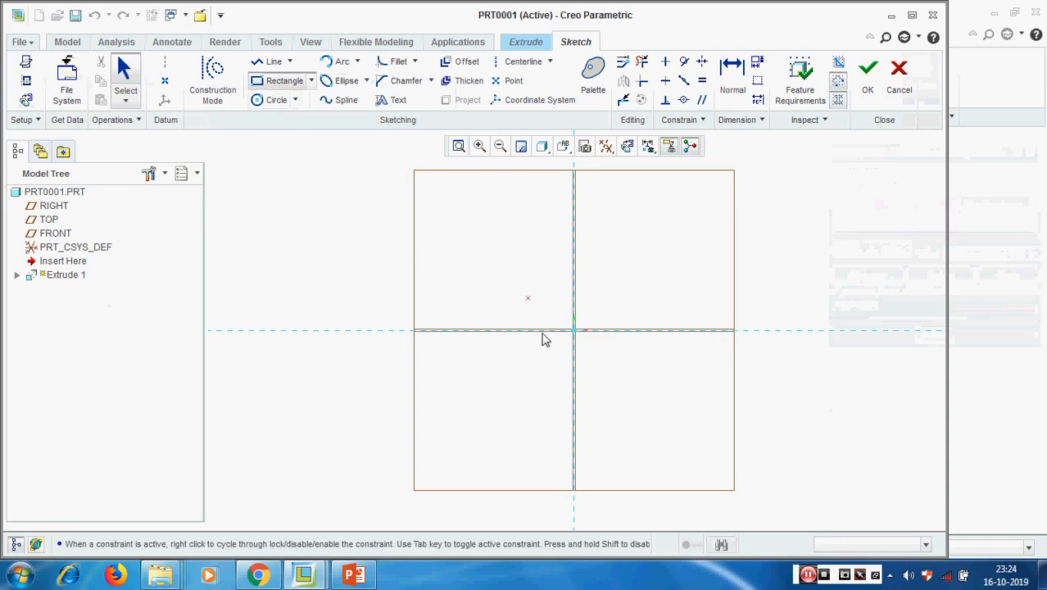
left_click(504, 370)
left_click(682, 275)
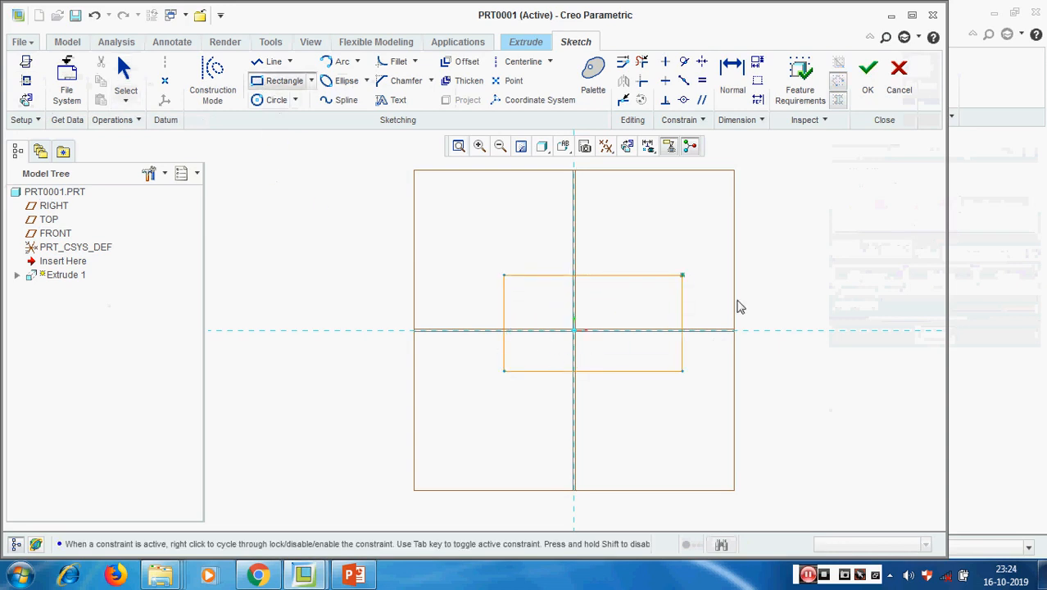
middle_click(839, 297)
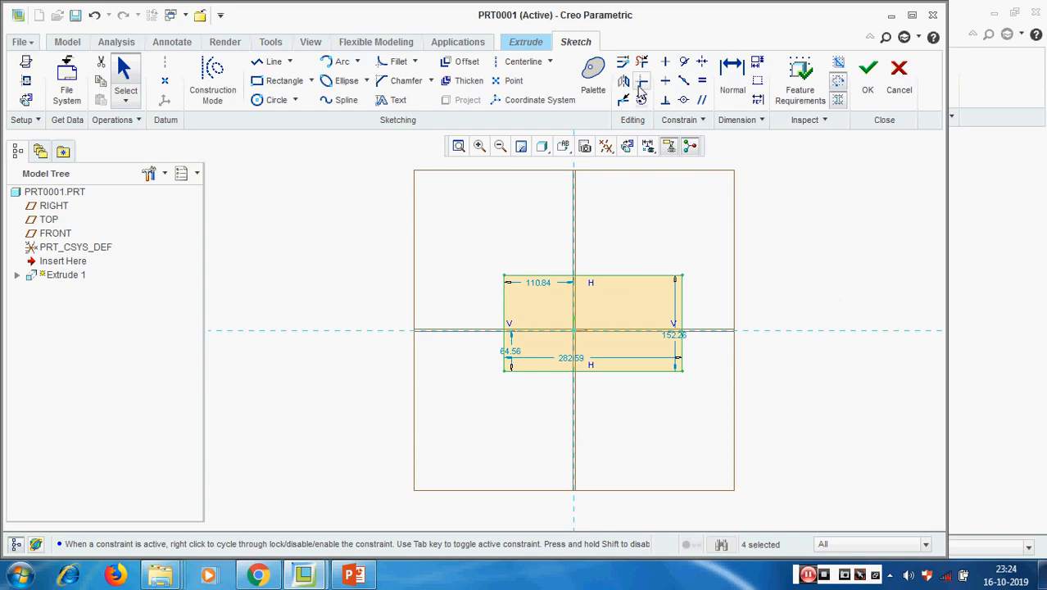
- Draw a vertical and a horizontal centerline along the two sketch references through the origin
left_click(630, 303)
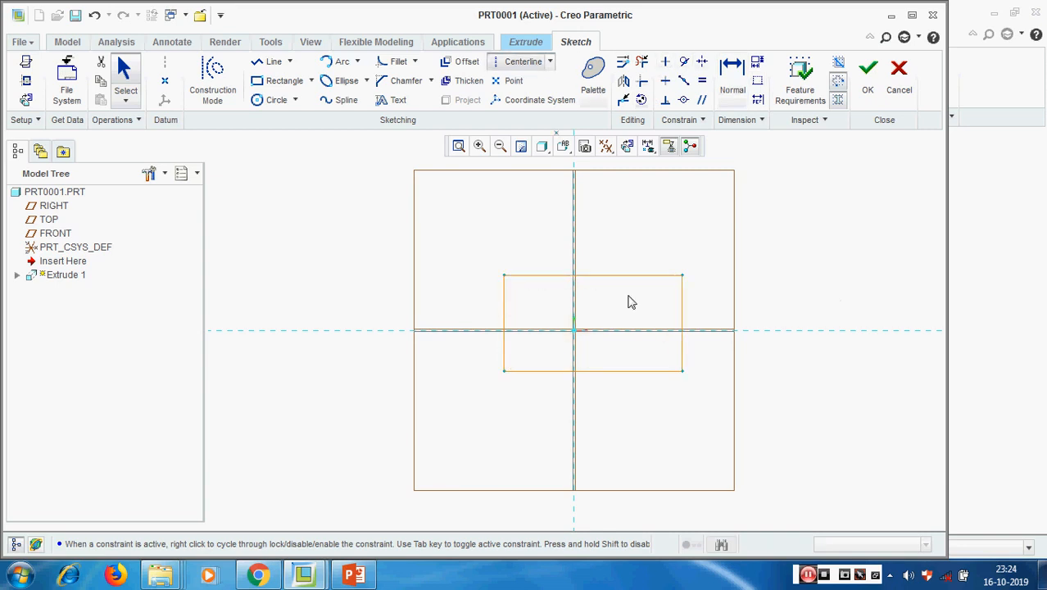
left_click(577, 436)
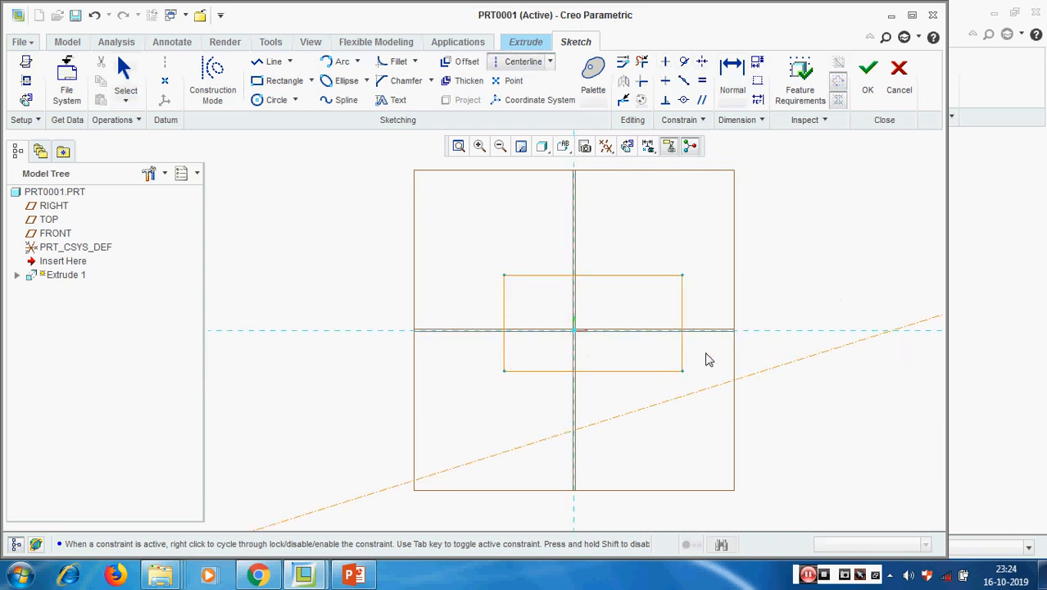
left_click(572, 229)
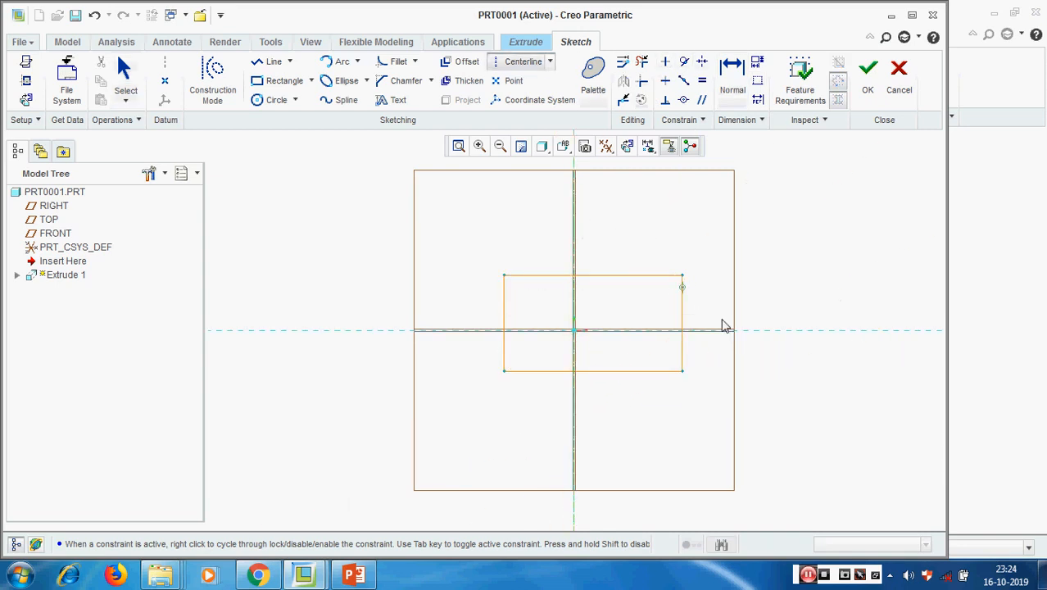
left_click(740, 329)
left_click(533, 331)
middle_click(764, 236)
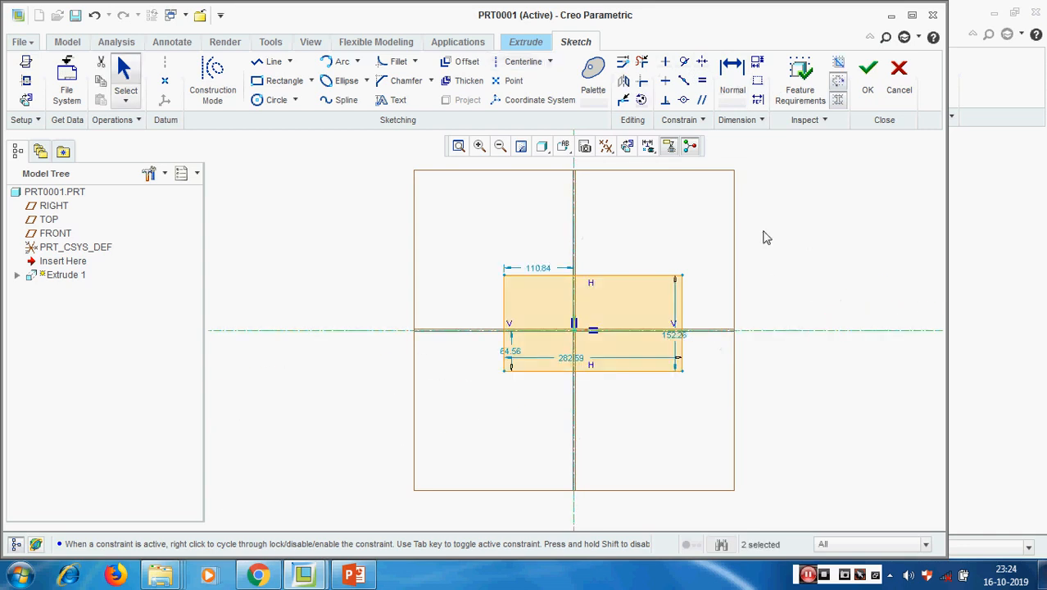
- Constrain the rectangle's corners to be symmetric about both the horizontal and the vertical centerline
left_click(701, 61)
left_click(679, 275)
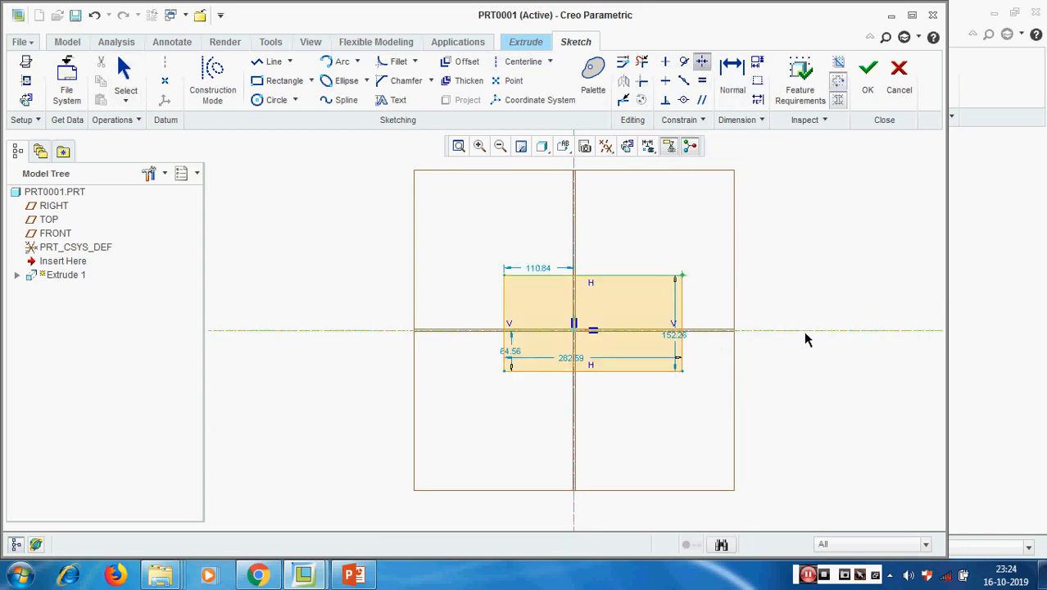
left_click(680, 369)
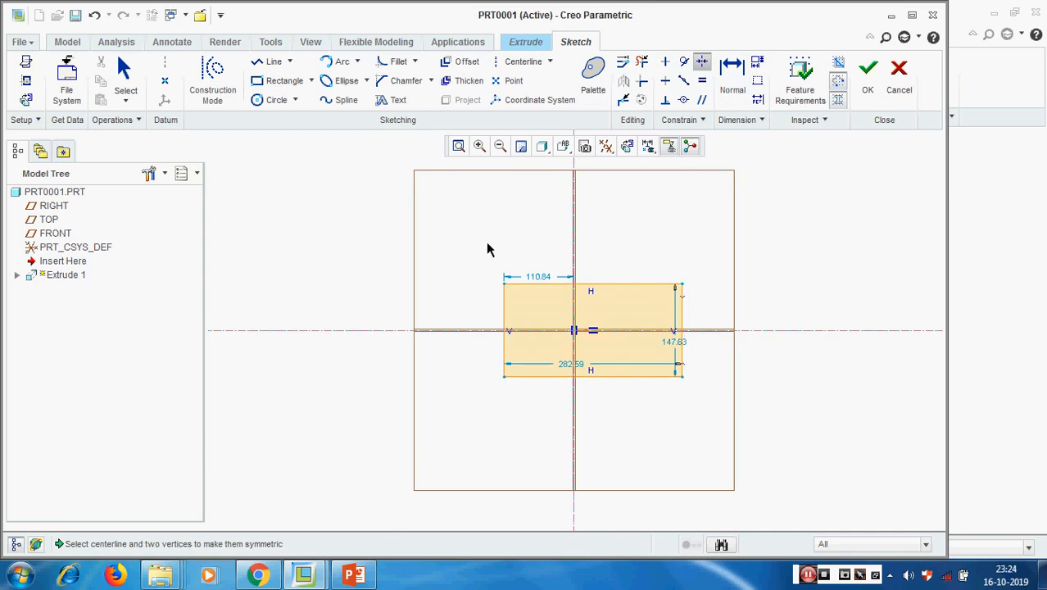
left_click(504, 287)
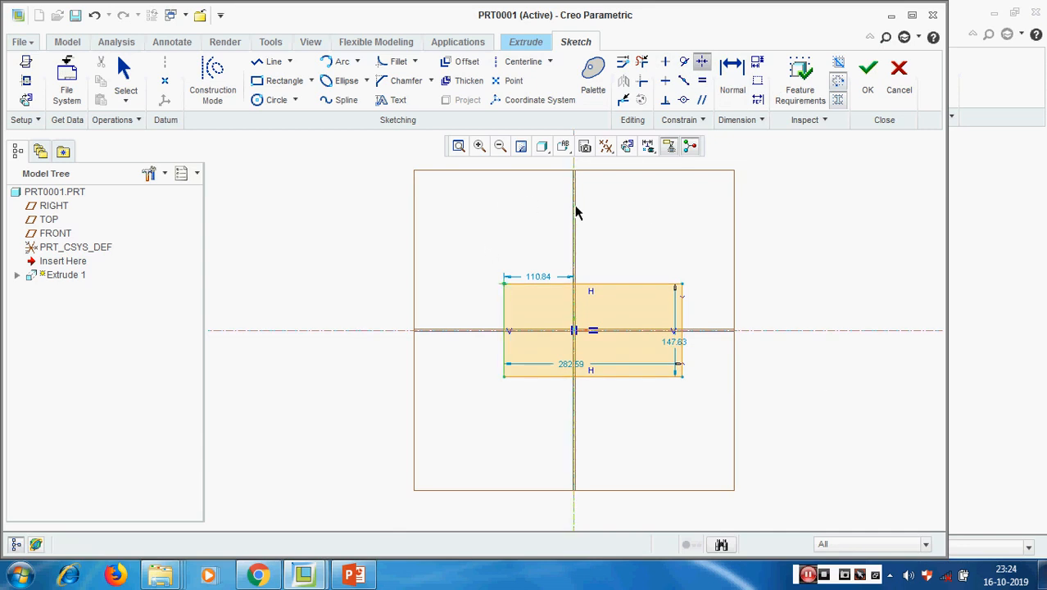
left_click(683, 286)
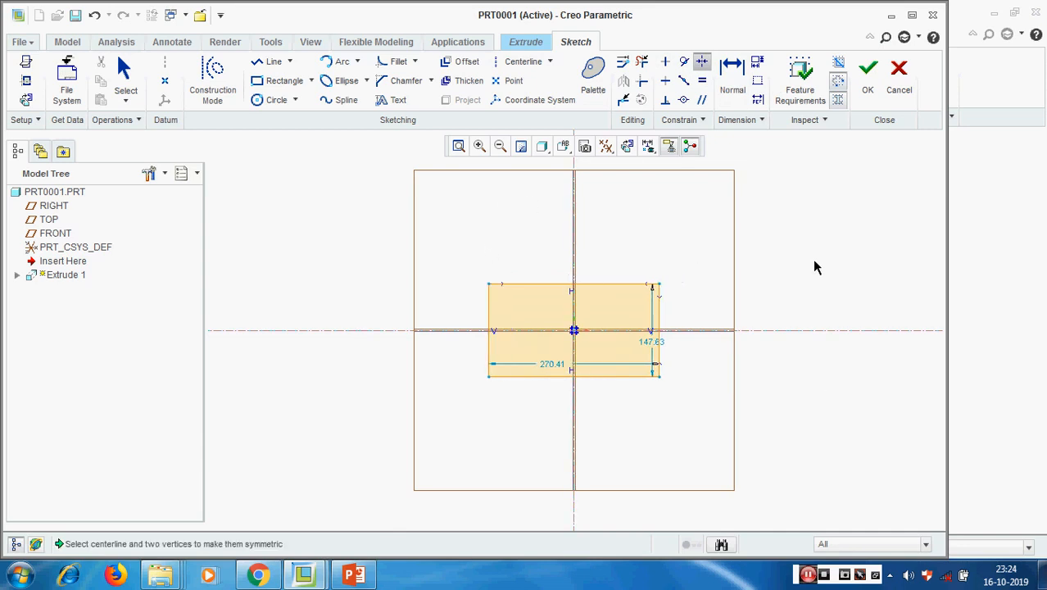
middle_click(813, 263)
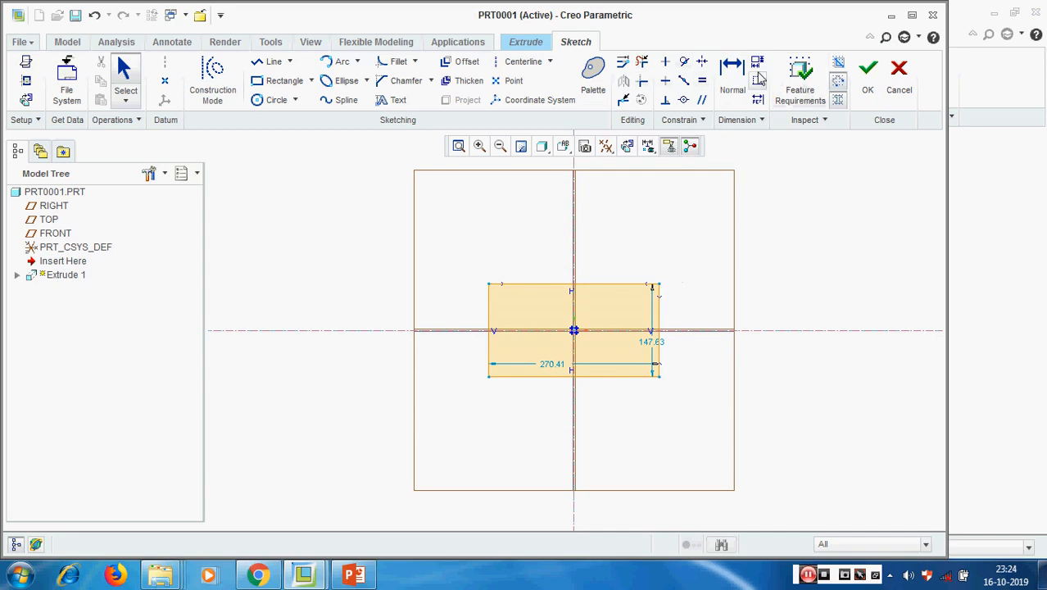
- Dimension the rectangle with a width of 200 and a height of 100
left_click(732, 73)
left_click(627, 377)
middle_click(623, 406)
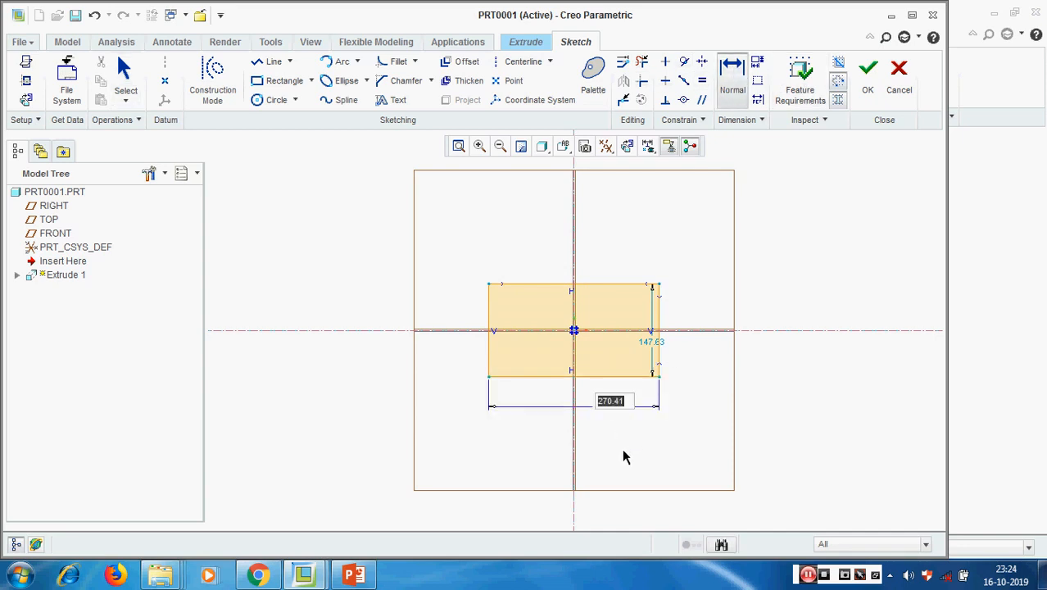
type("200")
key("Return")
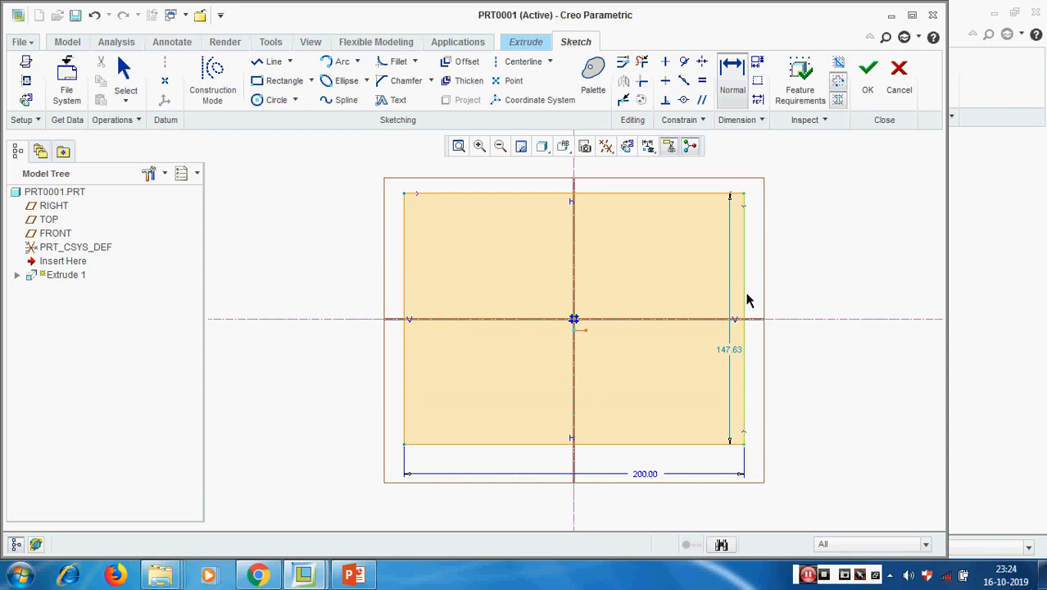
middle_click(848, 292)
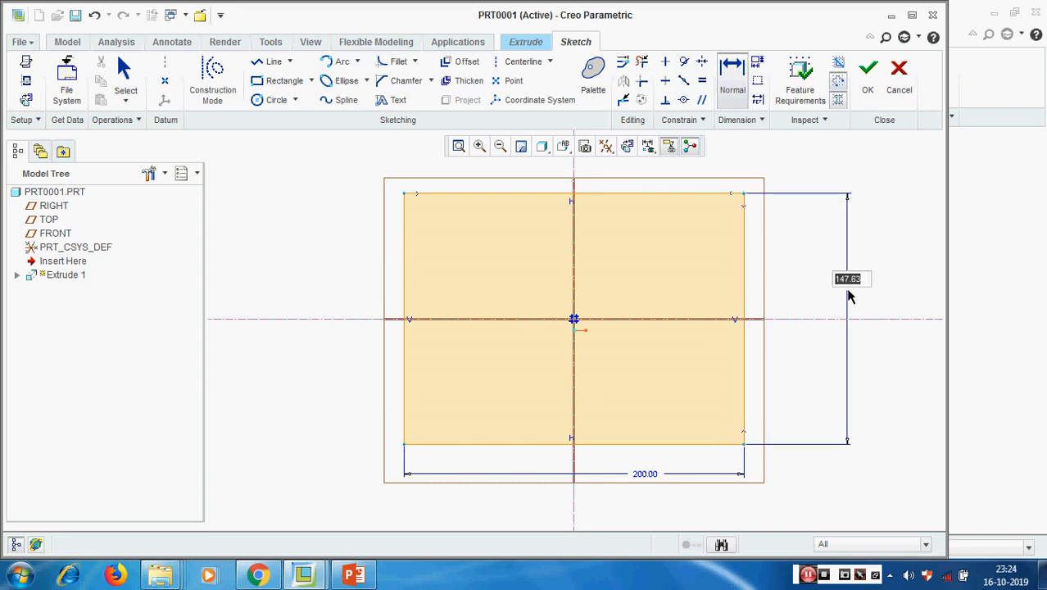
type("100")
key("Return")
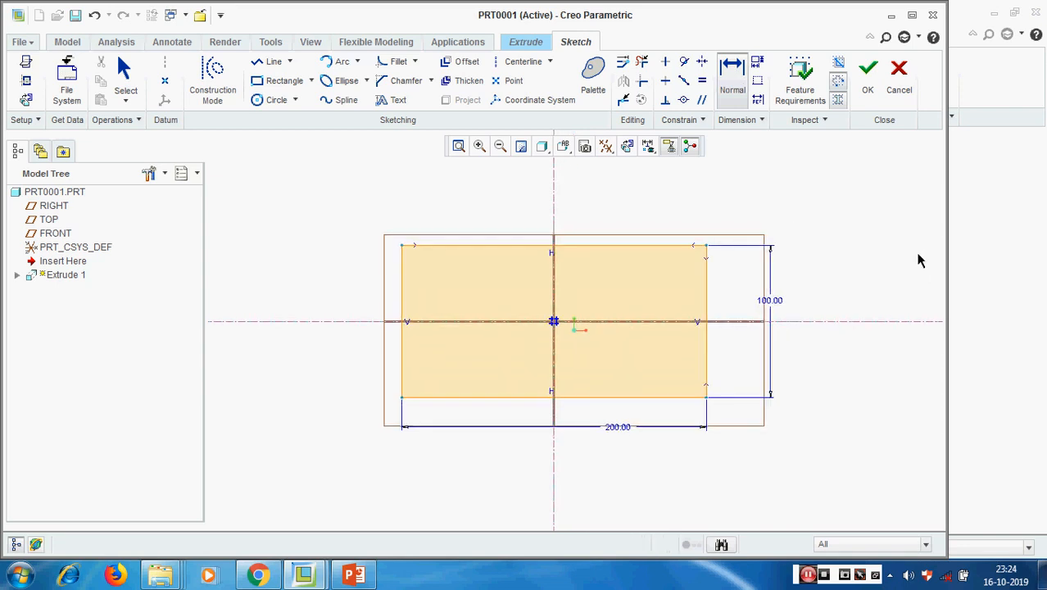
- Finish the sketch and set the extrusion to a total depth of 100 with the Symmetric depth option
left_click(869, 72)
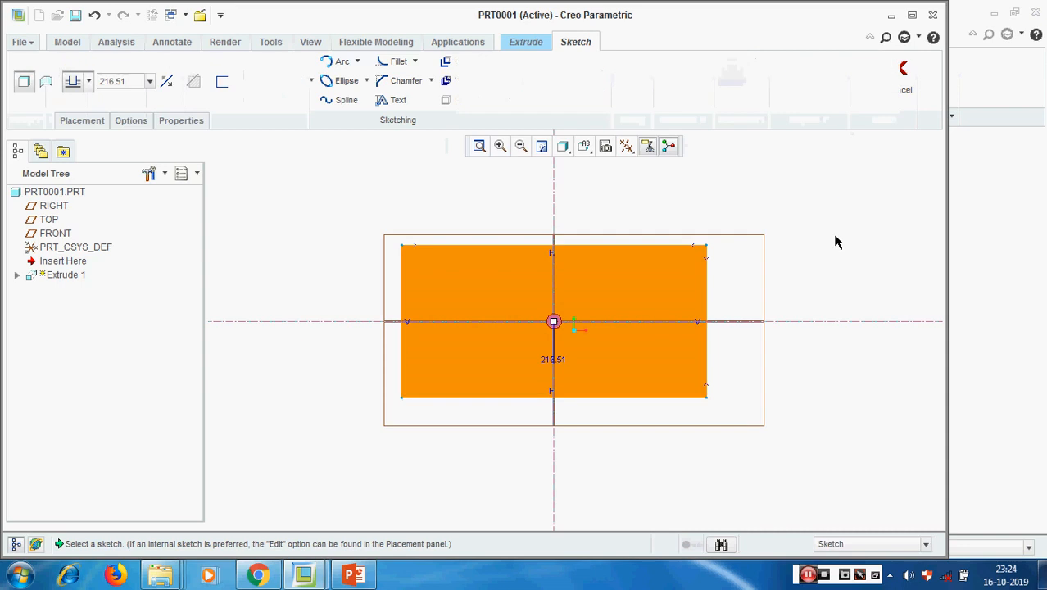
double_click(131, 79)
type("100")
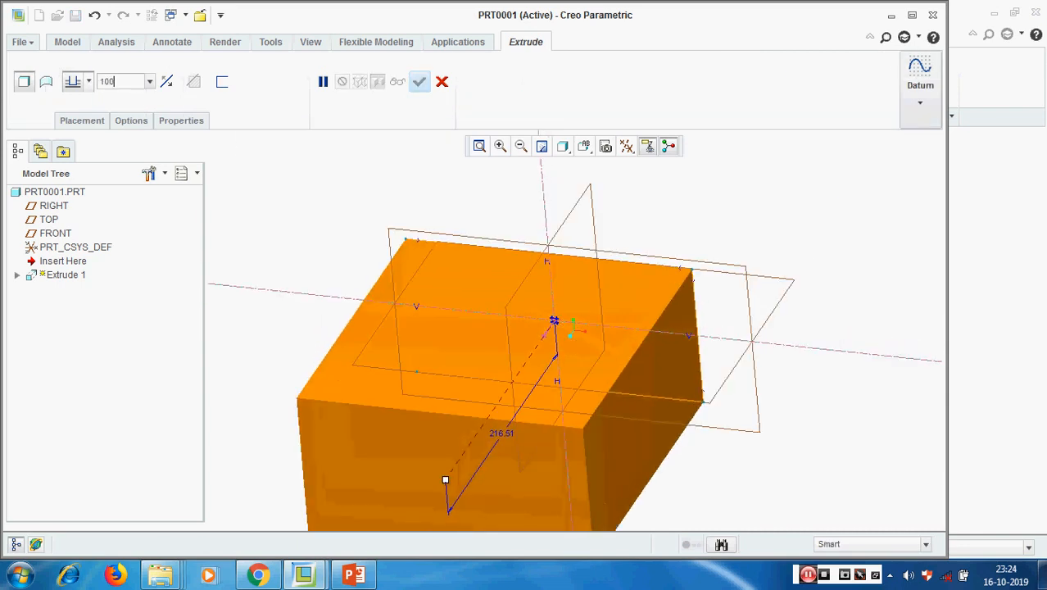
key("Return")
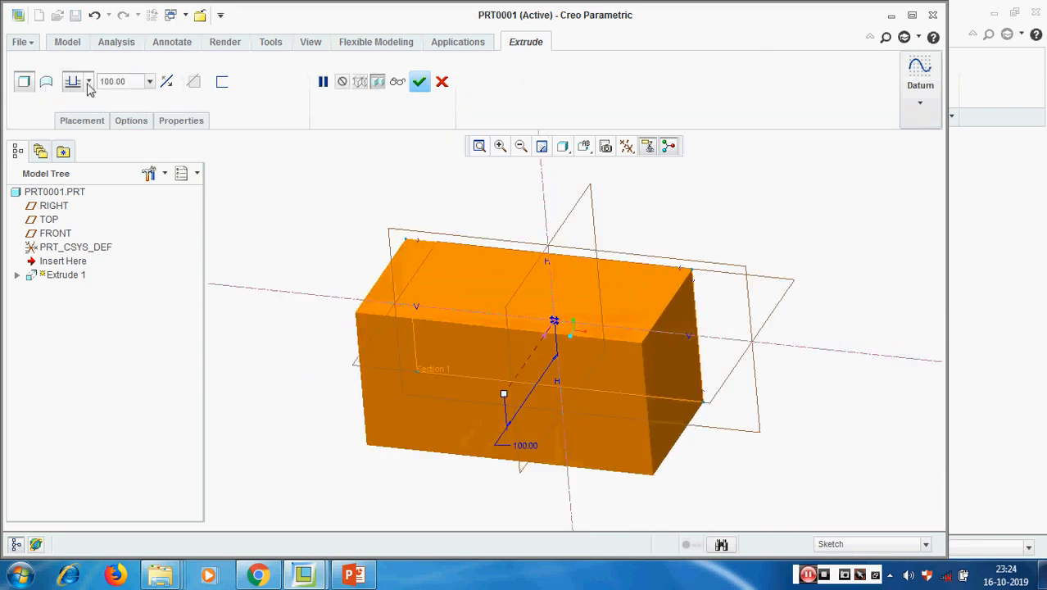
left_click(89, 82)
left_click(74, 124)
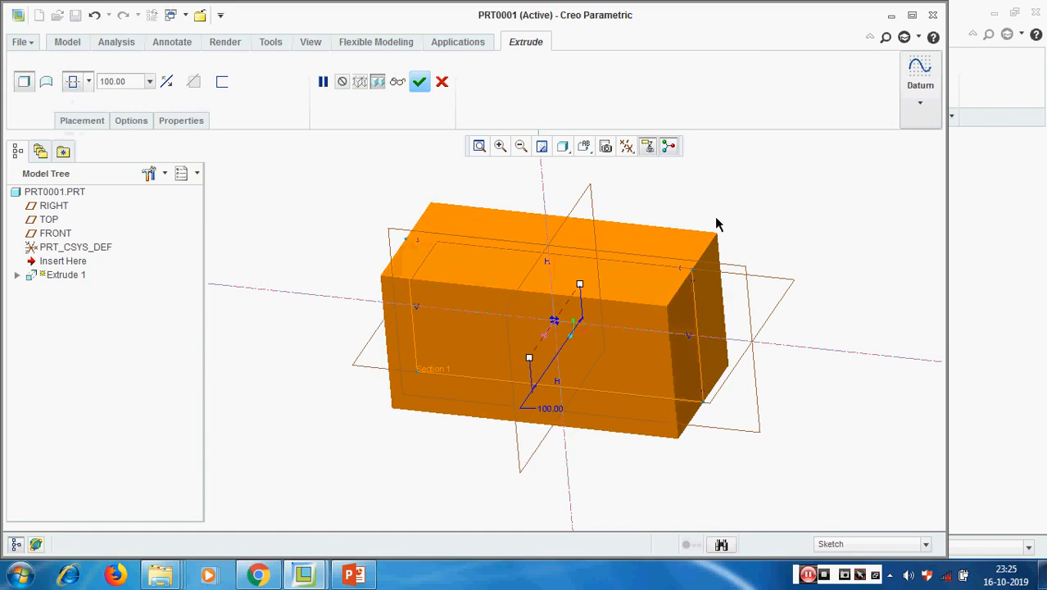
middle_click_drag(563, 196, 748, 260)
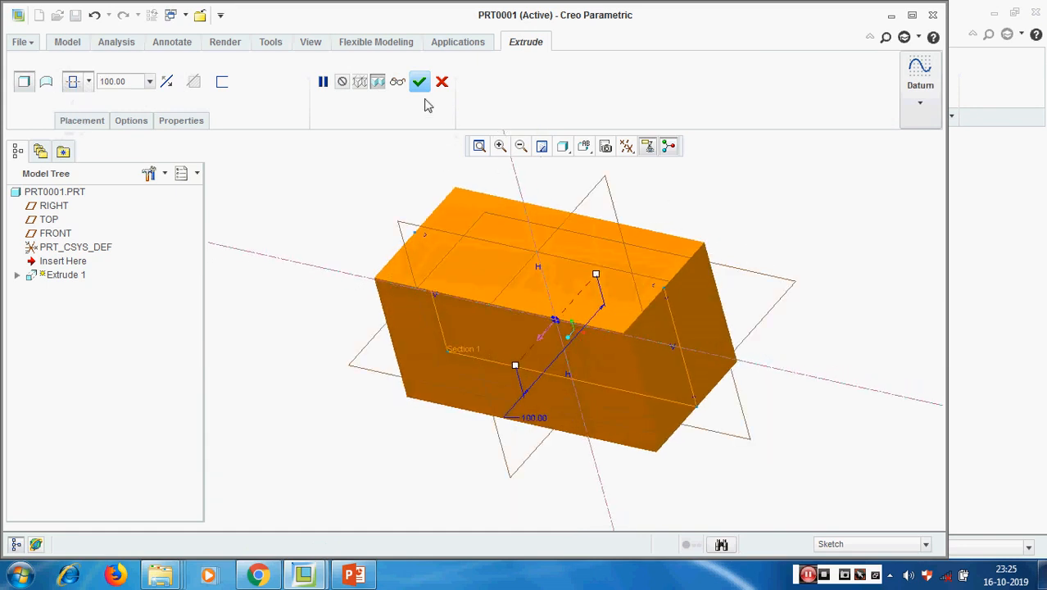
- Complete the rectangular block as a symmetric extrusion with a depth of 100
left_click(420, 82)
left_click(843, 224)
scroll(830, 337, "up", 2)
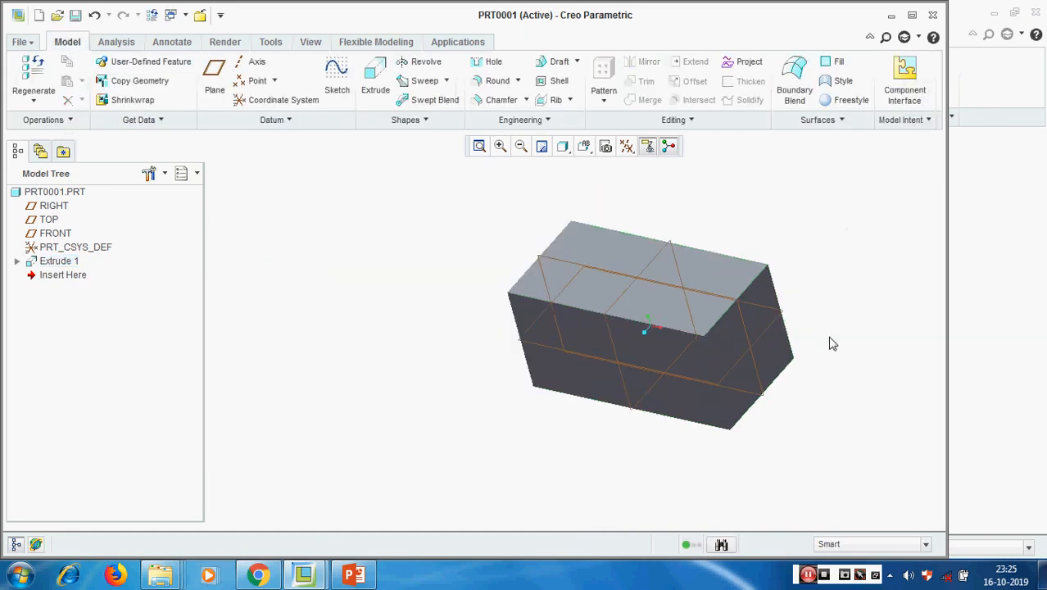
middle_click_drag(830, 344, 765, 483)
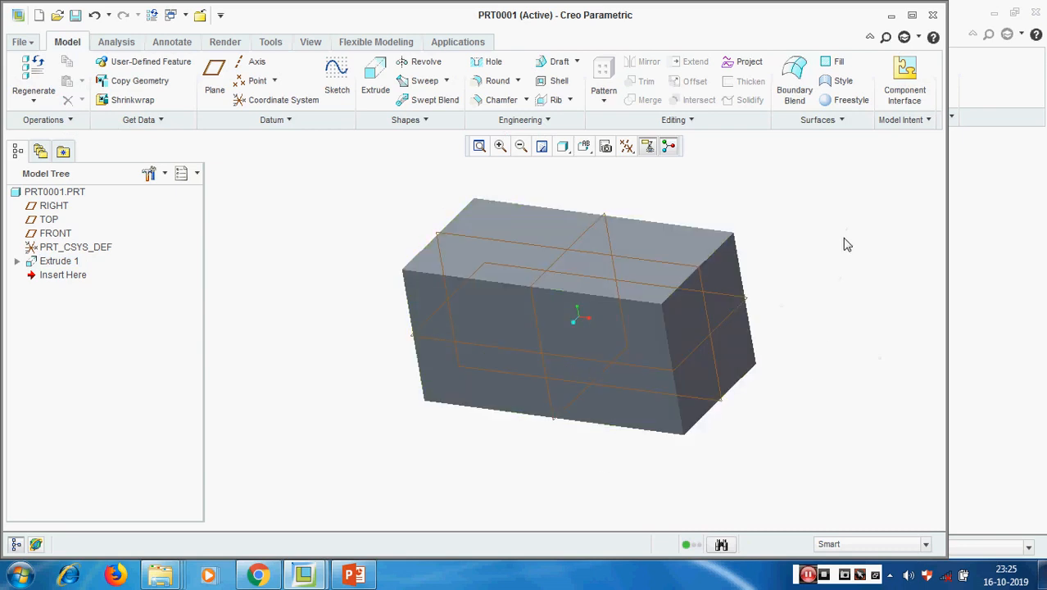
- Start a material-removing Extrude with its sketch on the block's front face, using RIGHT as the right-hand reference and a square-on sketch view
left_click(378, 75)
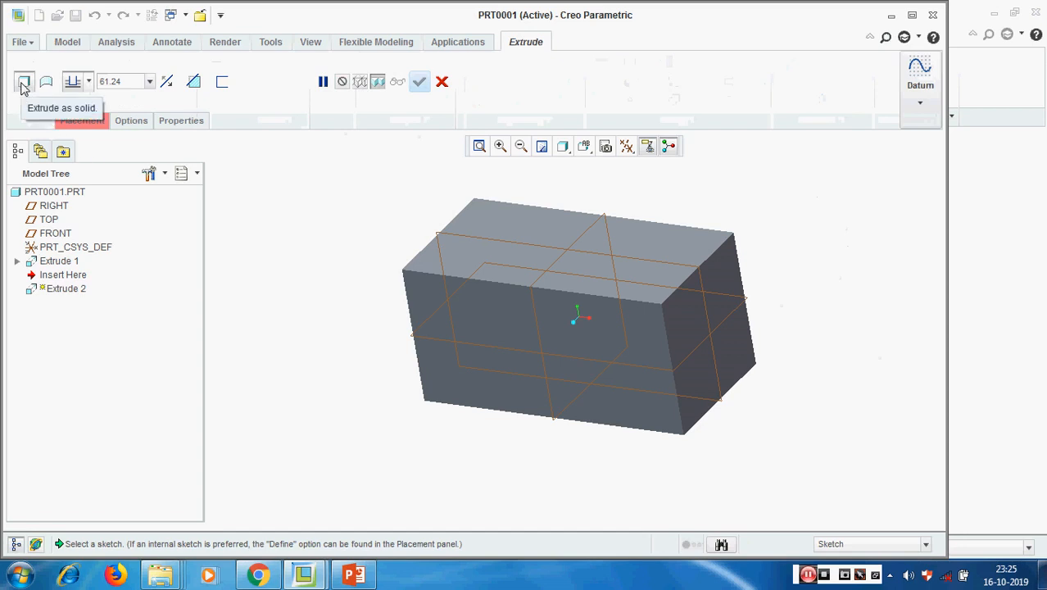
left_click(194, 82)
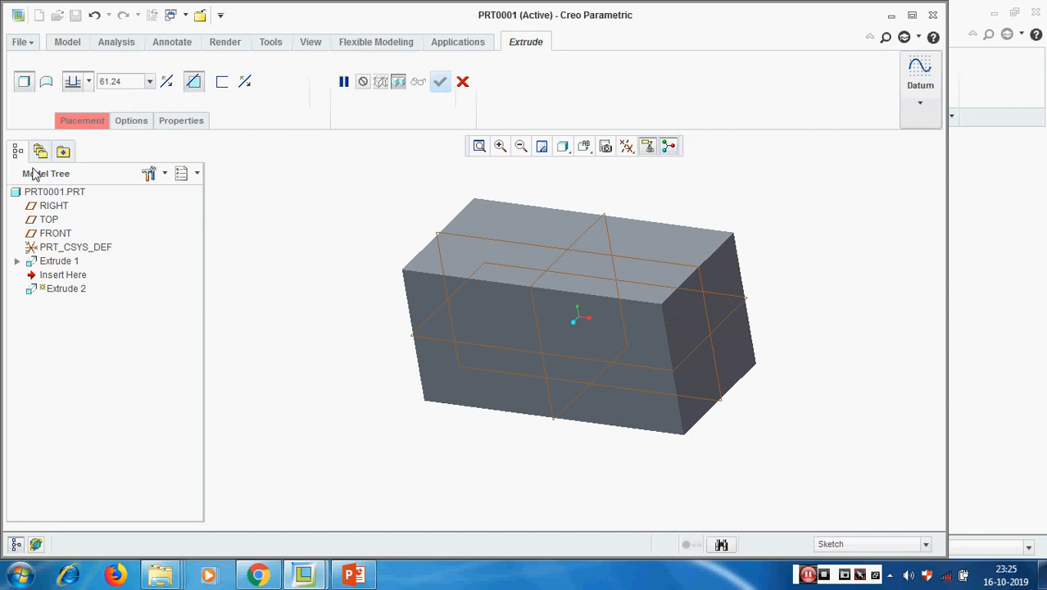
left_click(82, 120)
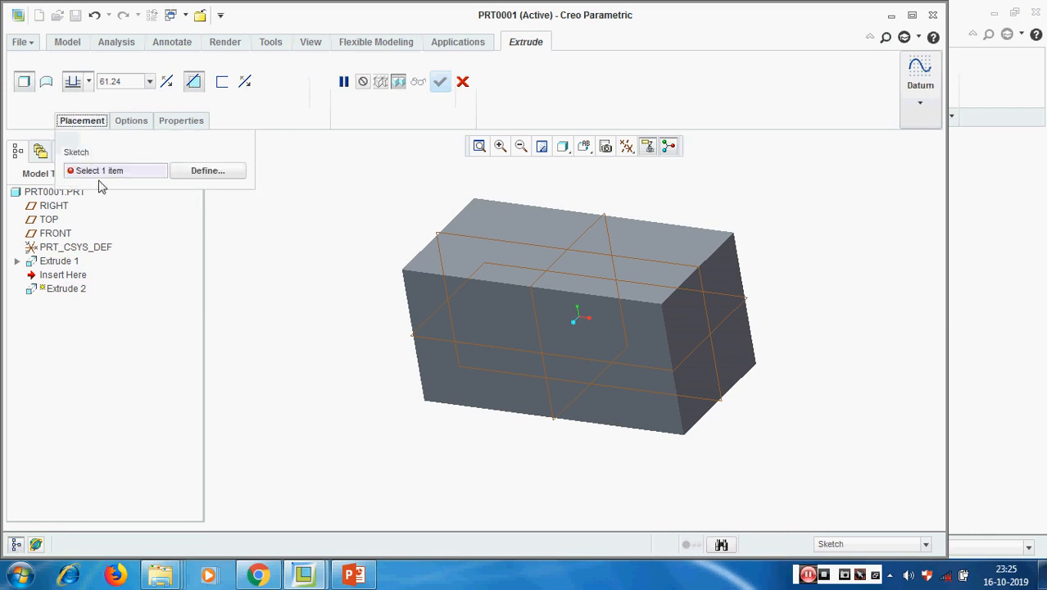
left_click(207, 170)
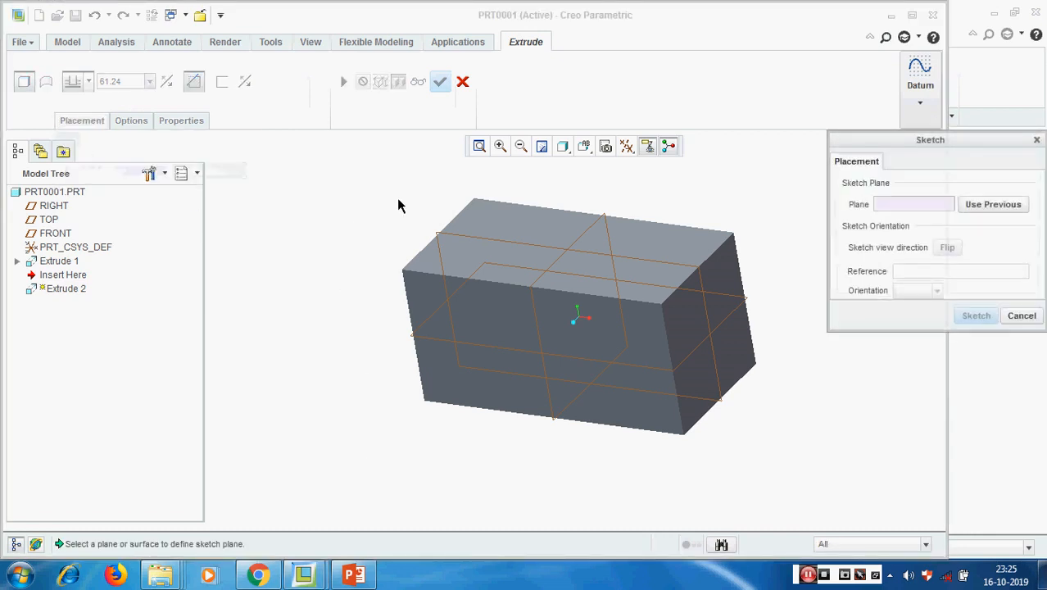
left_click(580, 342)
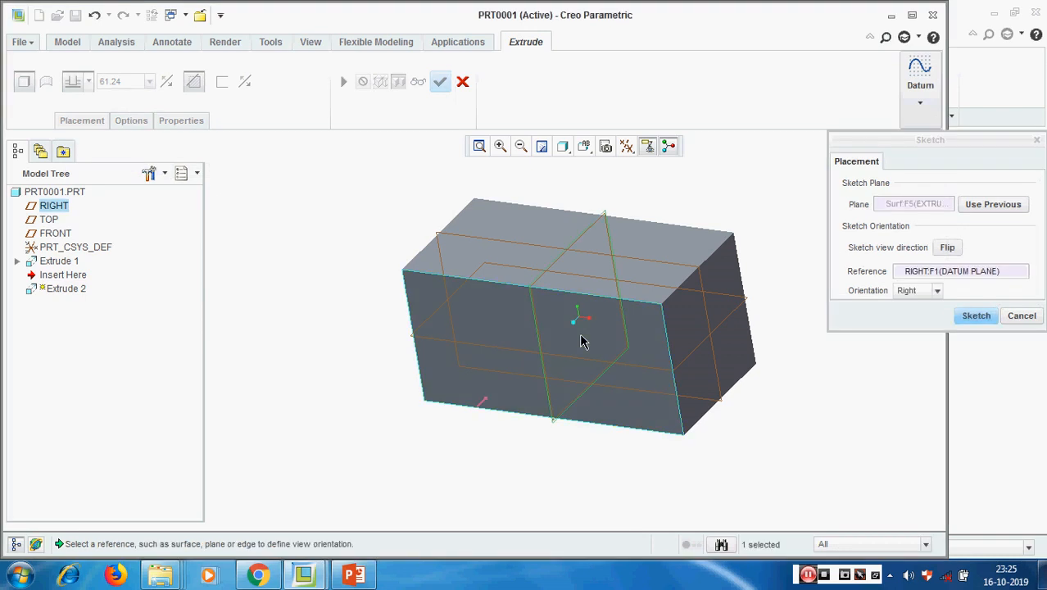
left_click(976, 315)
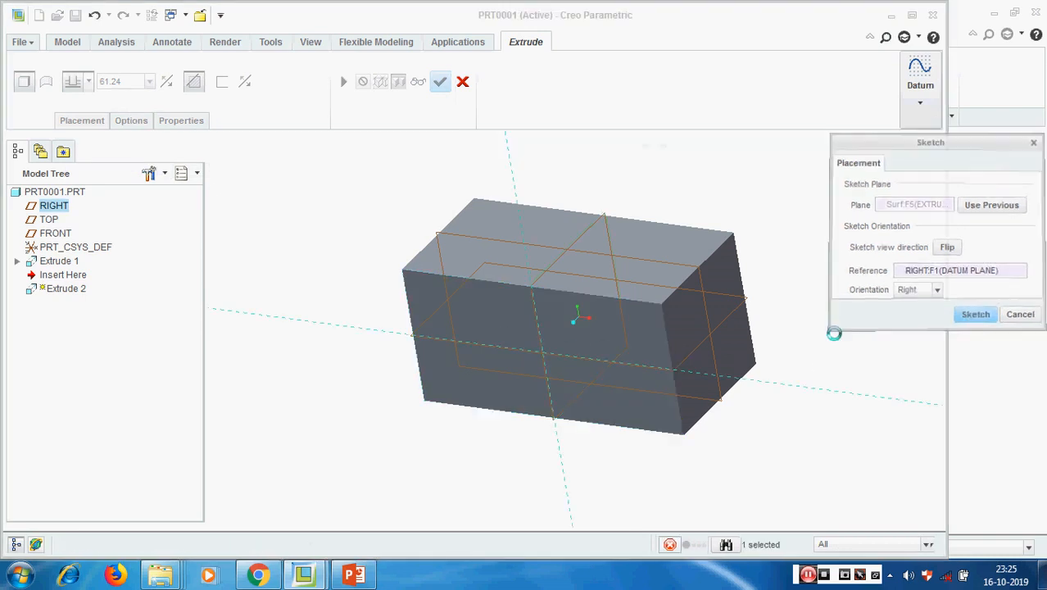
left_click(25, 99)
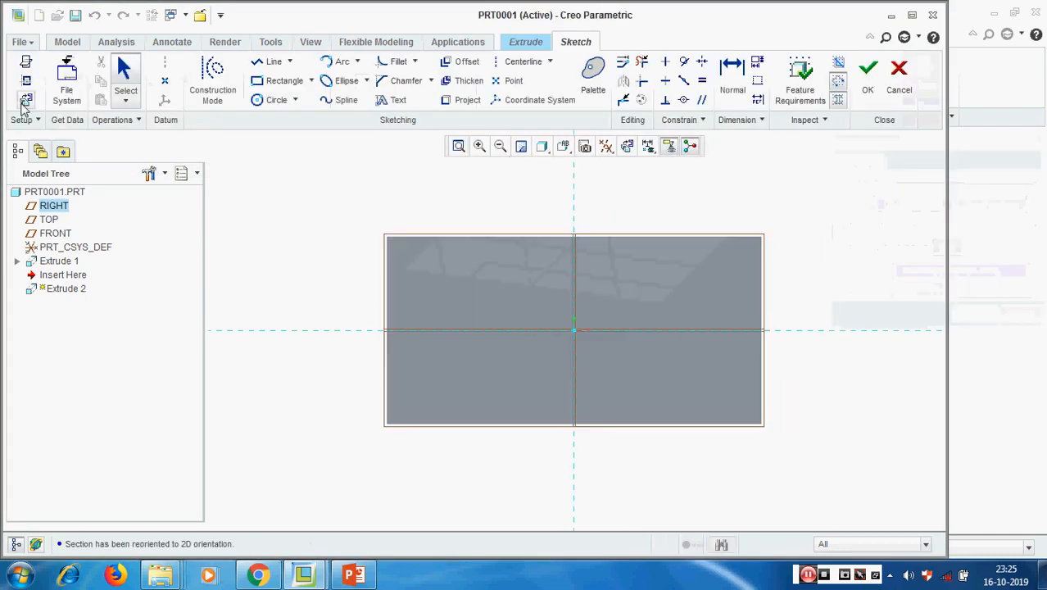
- Sketch a circle about 70 in diameter centred on the intersection of the two reference lines
left_click(271, 100)
left_click(578, 331)
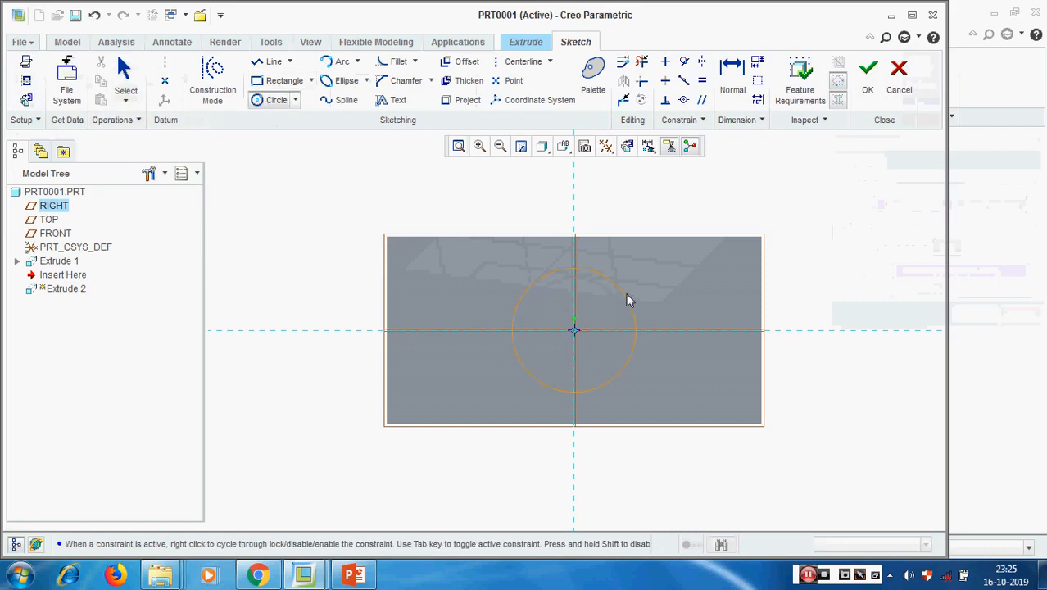
left_click(627, 293)
middle_click(732, 280)
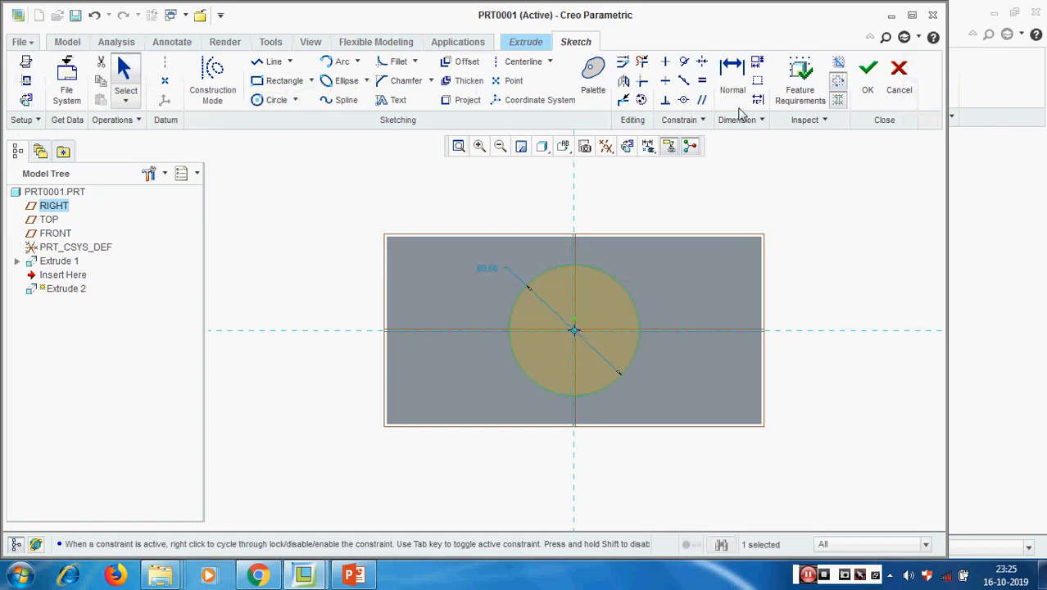
- Dimension the circle's radius as 35 and finish the sketch
left_click(732, 76)
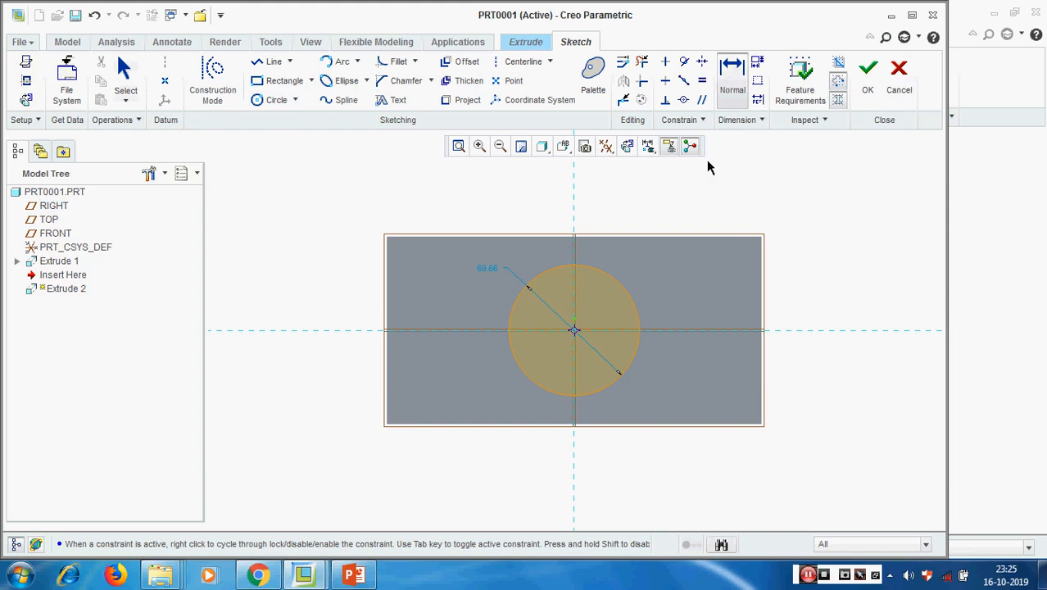
left_click(616, 277)
middle_click(684, 209)
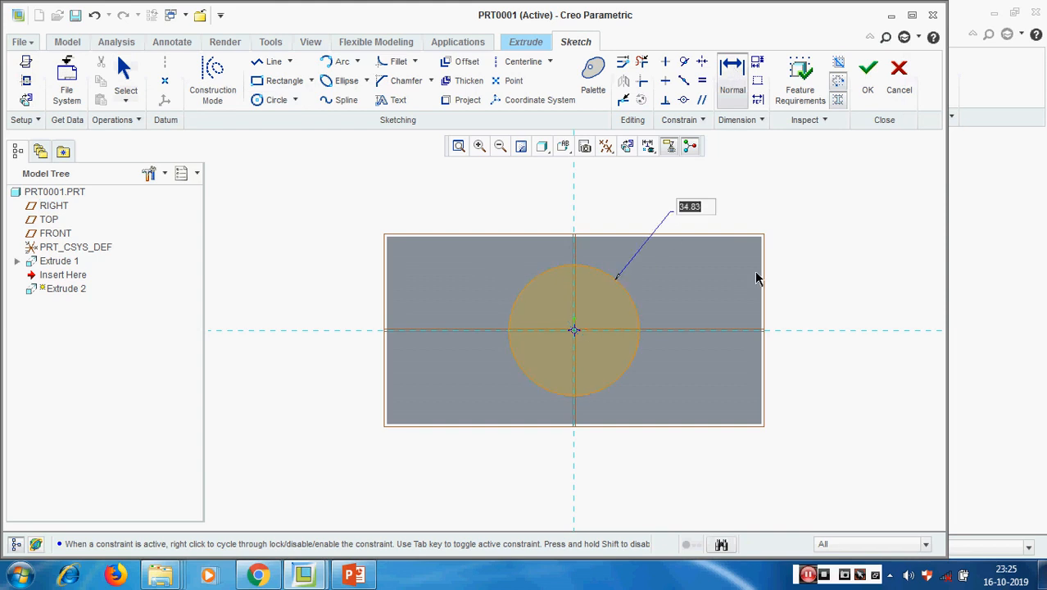
type("35")
key("Return")
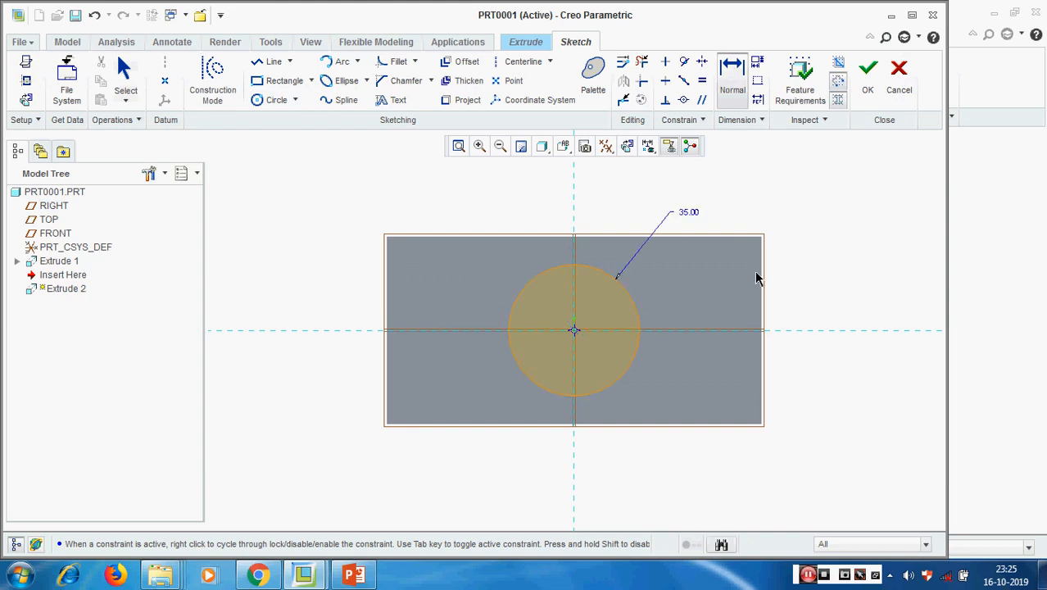
left_click(868, 79)
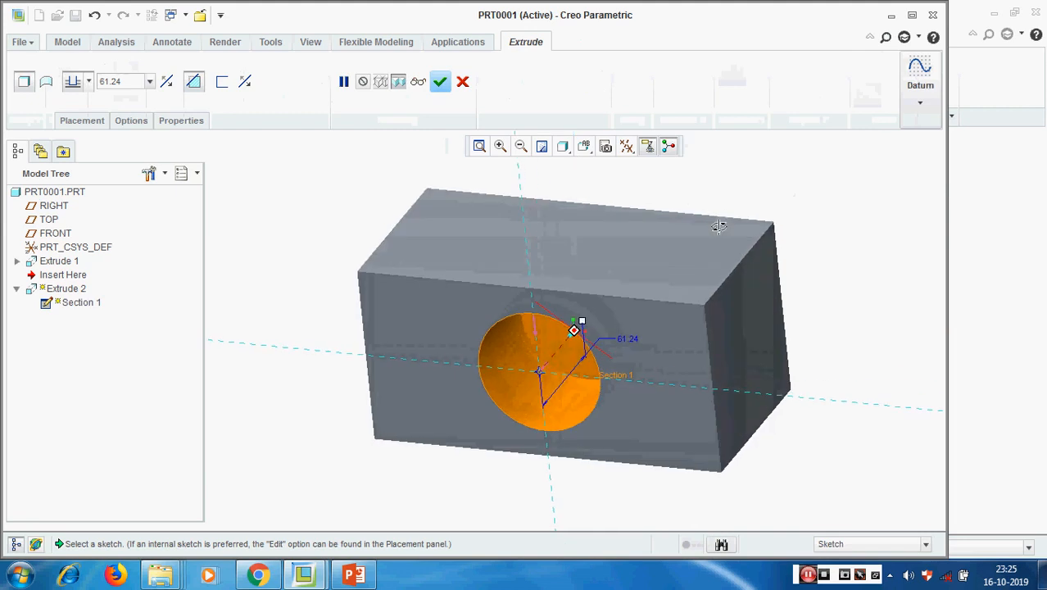
- Complete the circular cut with its Side 1 depth set to Through All and return the model to its default orientation
mouse_move(737, 294)
middle_mouse_down()
mouse_move(706, 366)
mouse_move(738, 341)
mouse_move(727, 299)
middle_mouse_up()
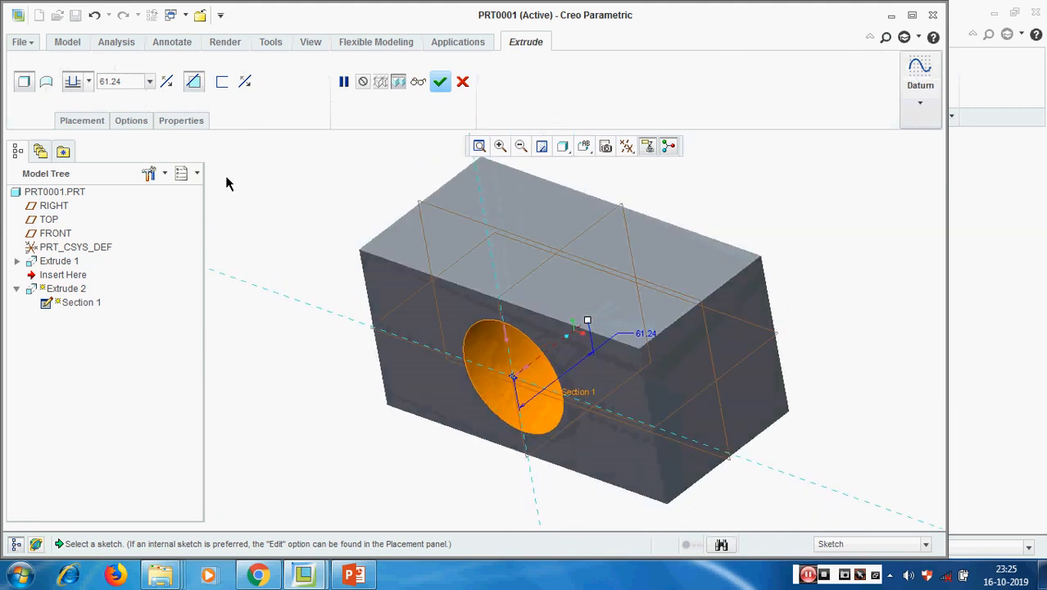
left_click(131, 120)
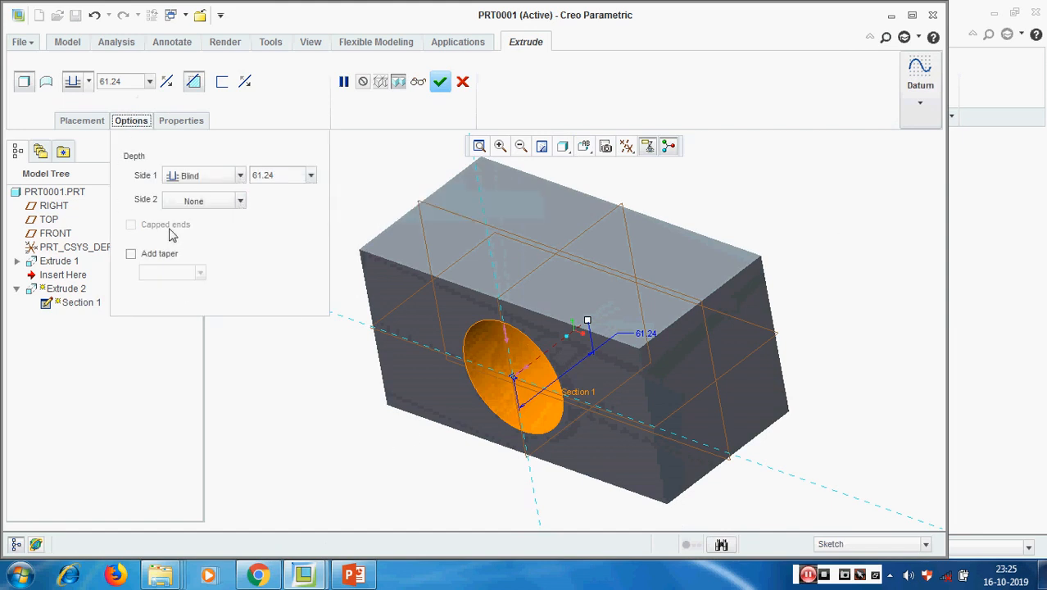
left_click(240, 175)
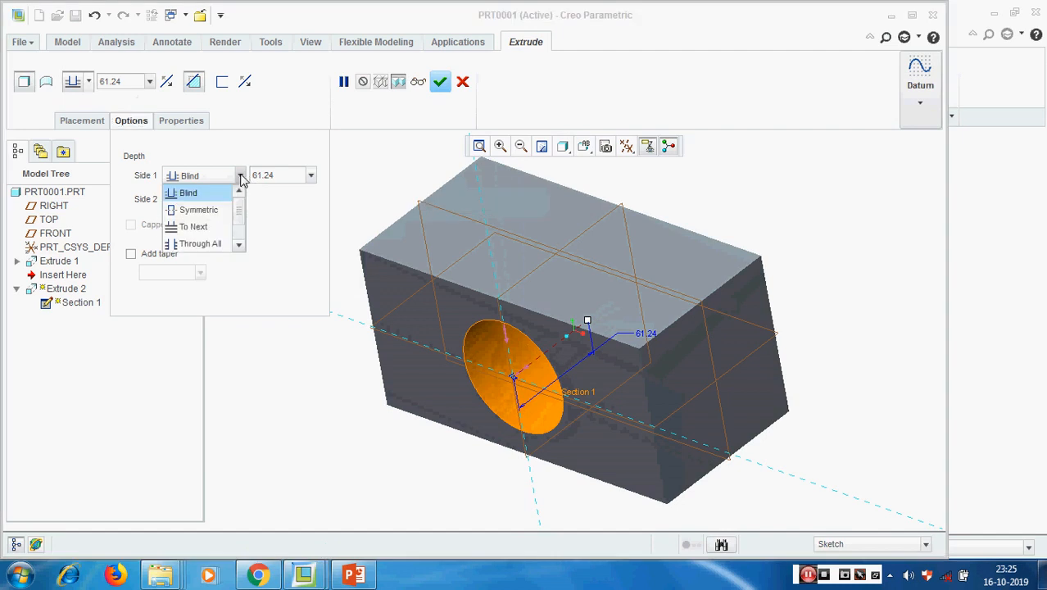
left_click(205, 243)
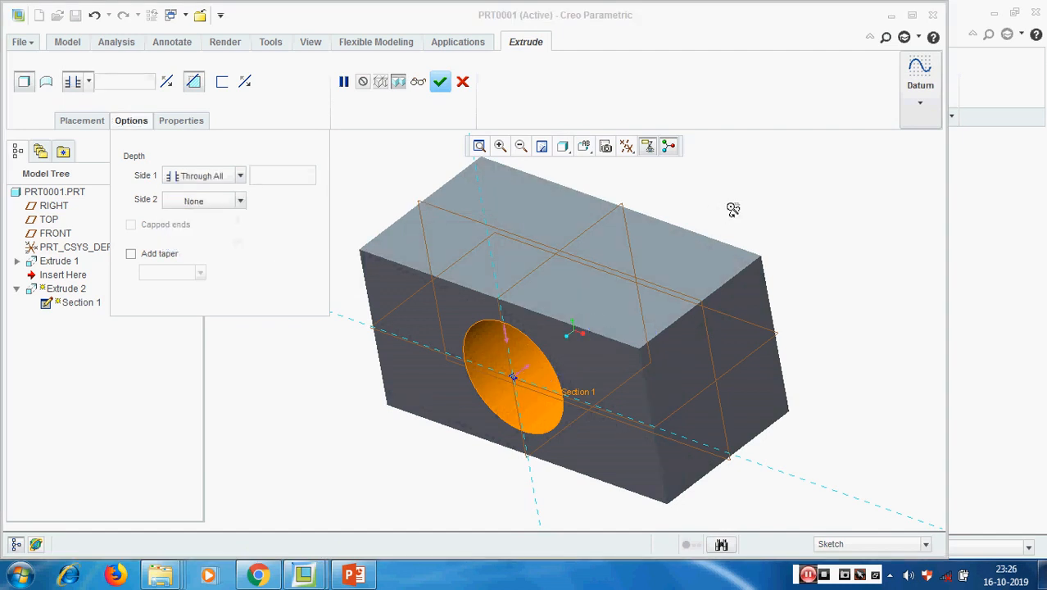
mouse_move(732, 208)
middle_mouse_down()
mouse_move(754, 164)
mouse_move(729, 217)
middle_mouse_up()
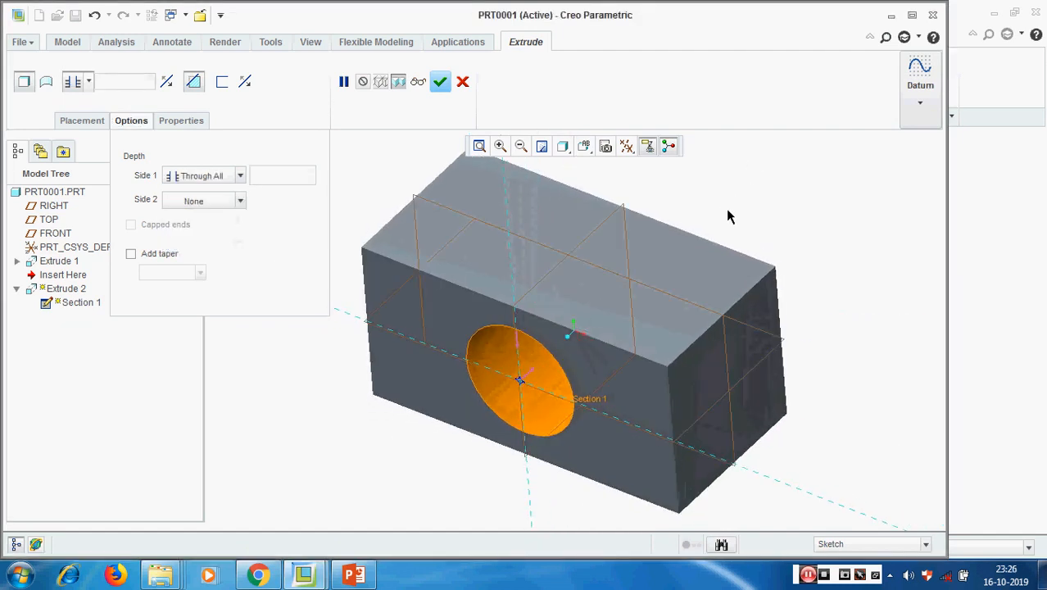
left_click(439, 84)
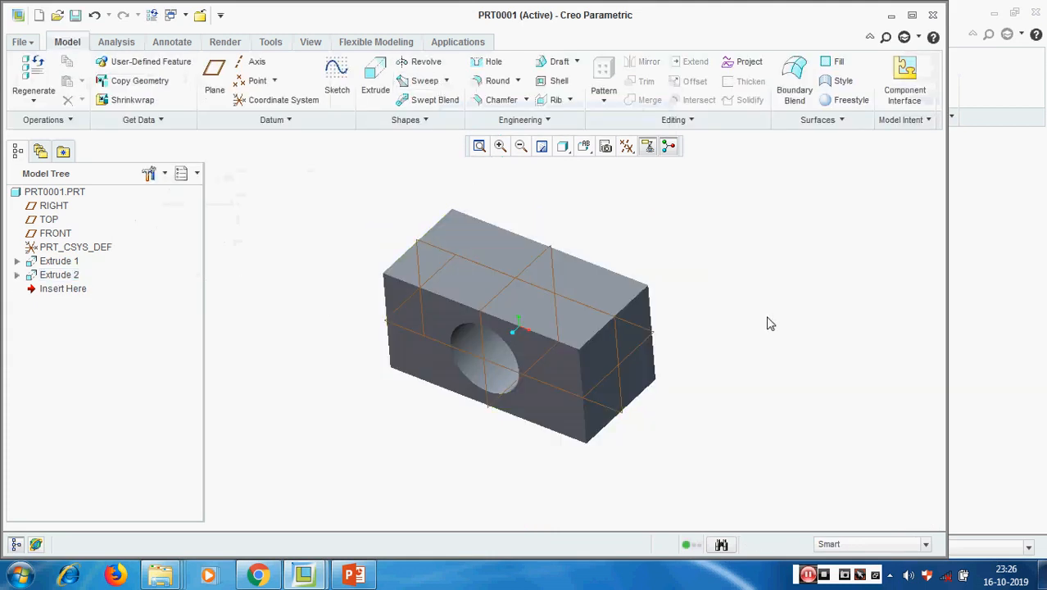
middle_click_drag(702, 292, 713, 261)
left_click(605, 148)
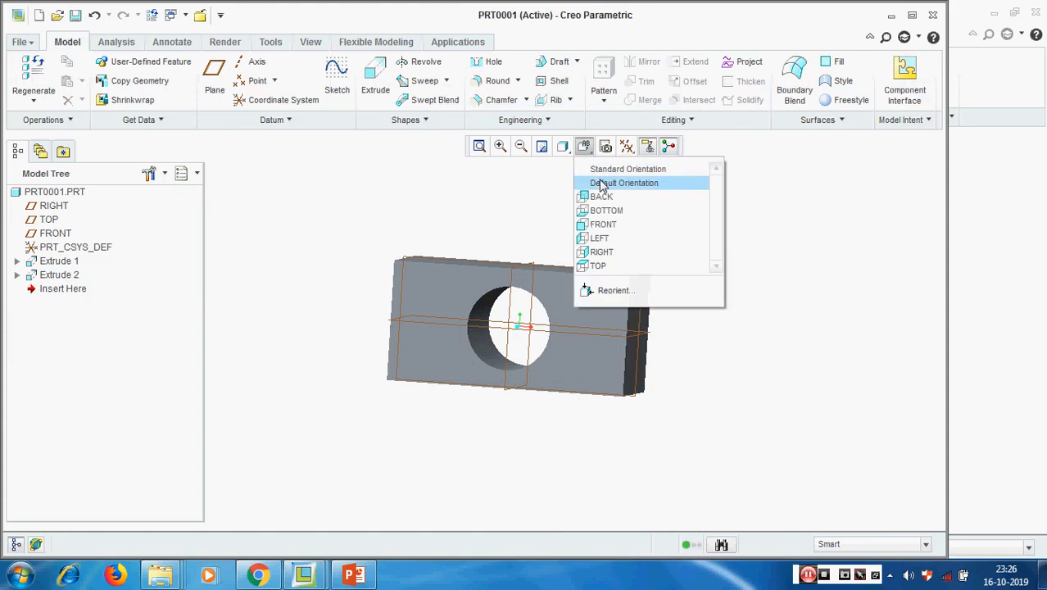
left_click(602, 183)
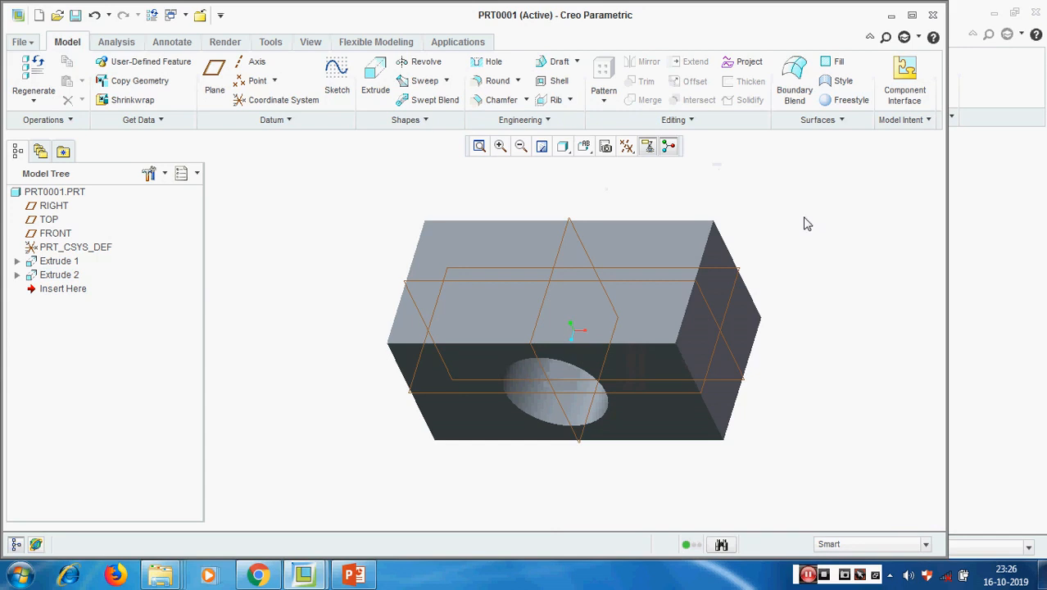
- Delete the block extrusion together with its dependent circular cut
left_click(57, 261)
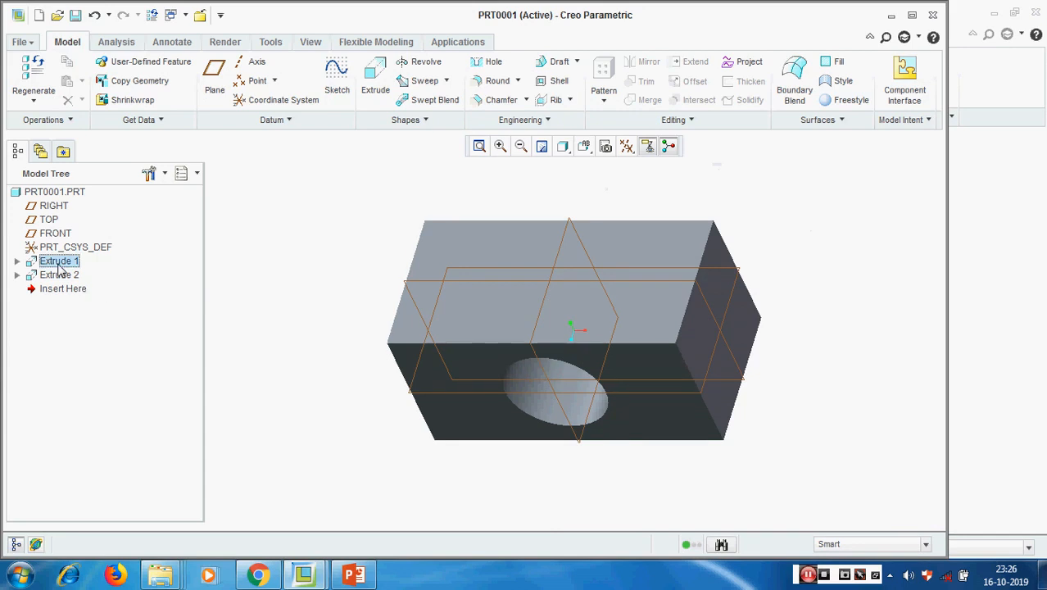
right_click(61, 263)
left_click(125, 294)
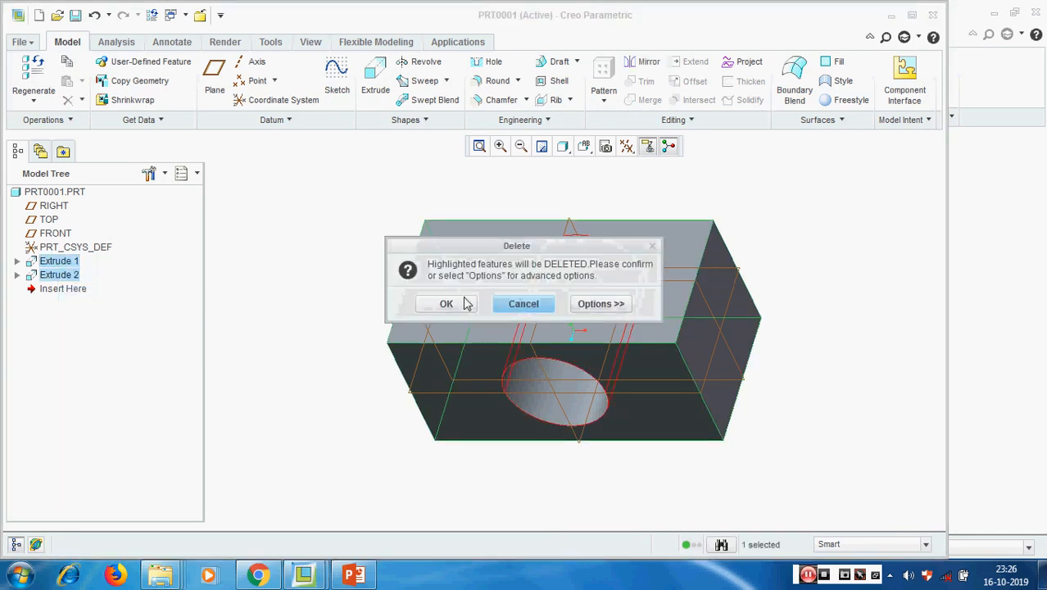
left_click(446, 302)
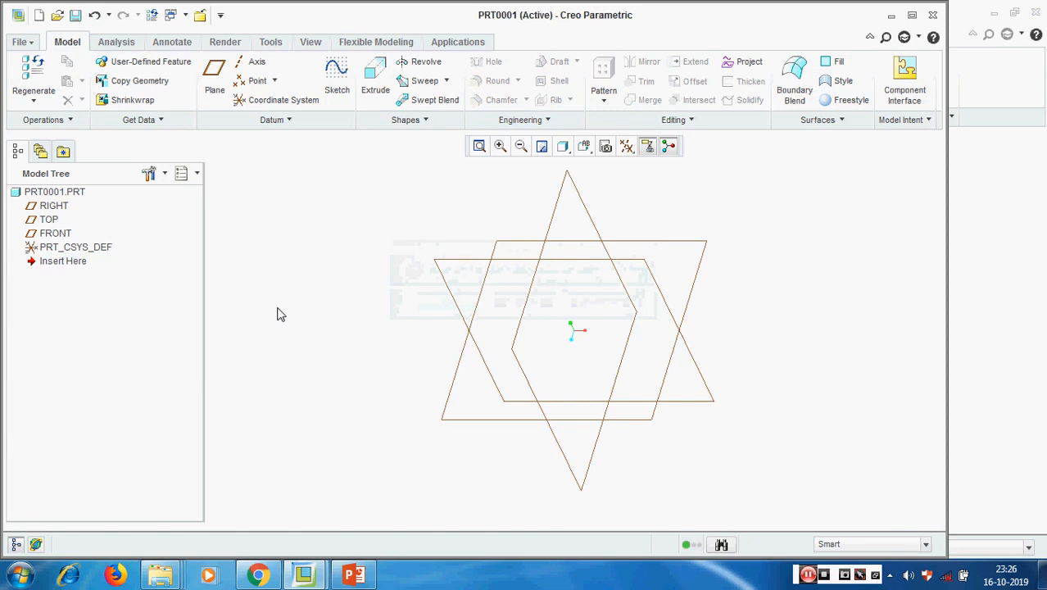
- Start a Revolve feature and define its internal sketch on the FRONT plane with the default orientation reference
left_click(424, 66)
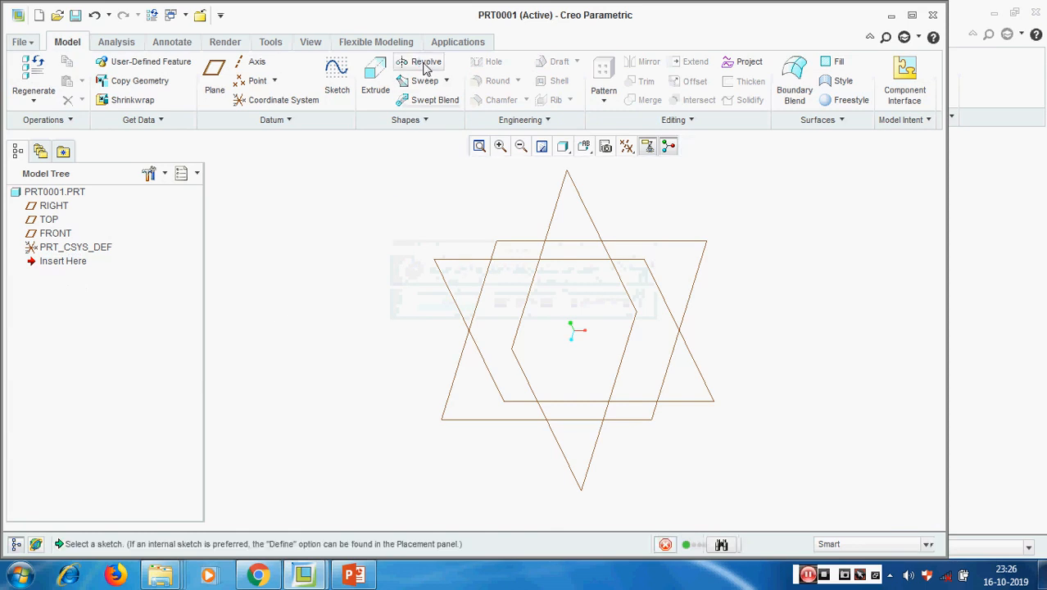
left_click(81, 121)
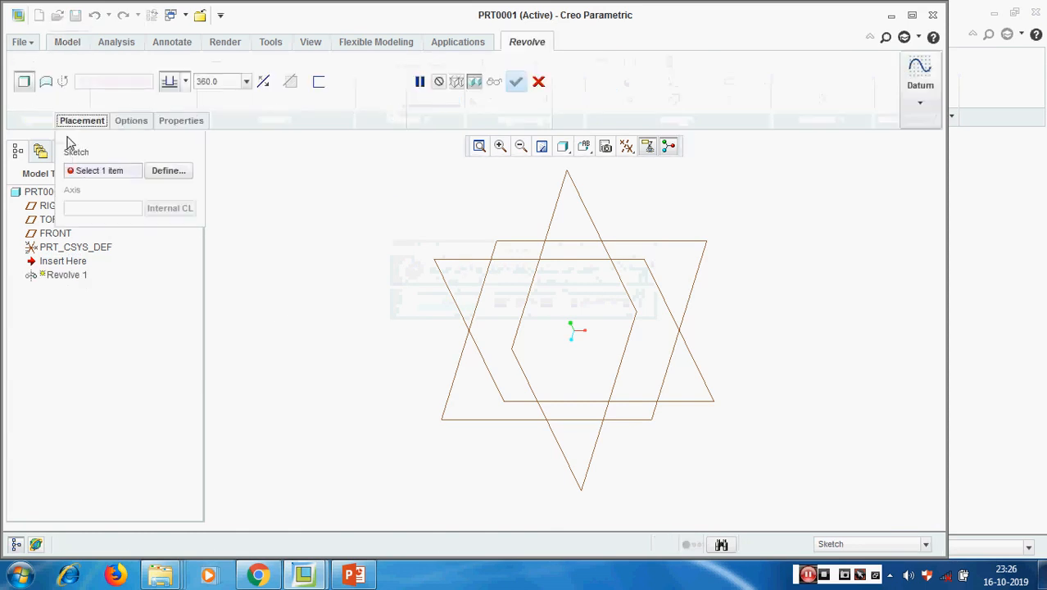
left_click(171, 170)
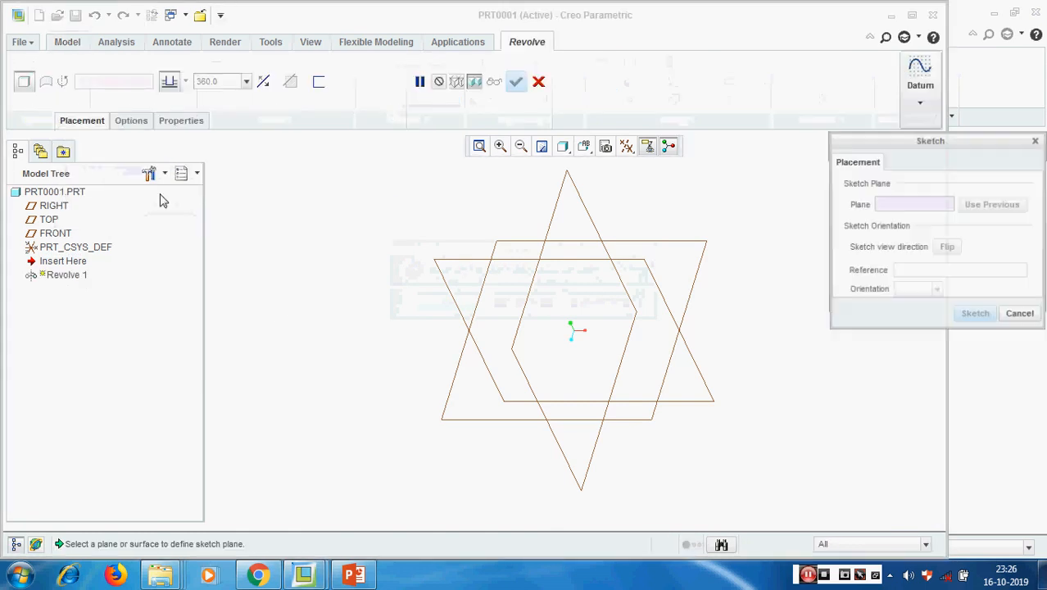
left_click(453, 260)
left_click(976, 316)
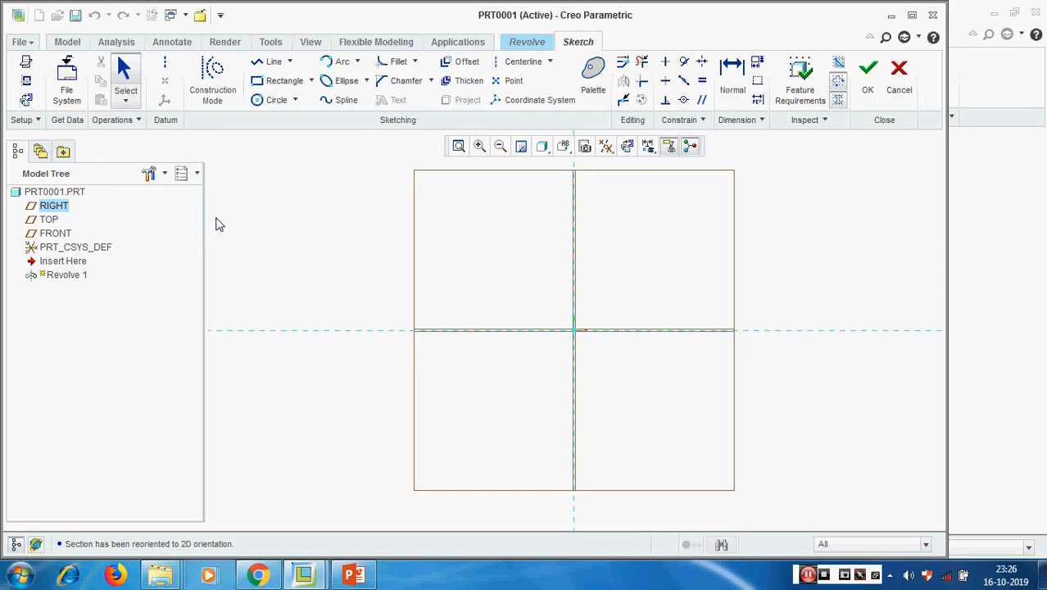
- Draw a vertical centerline through the sketch origin as the axis of revolution
left_click(521, 63)
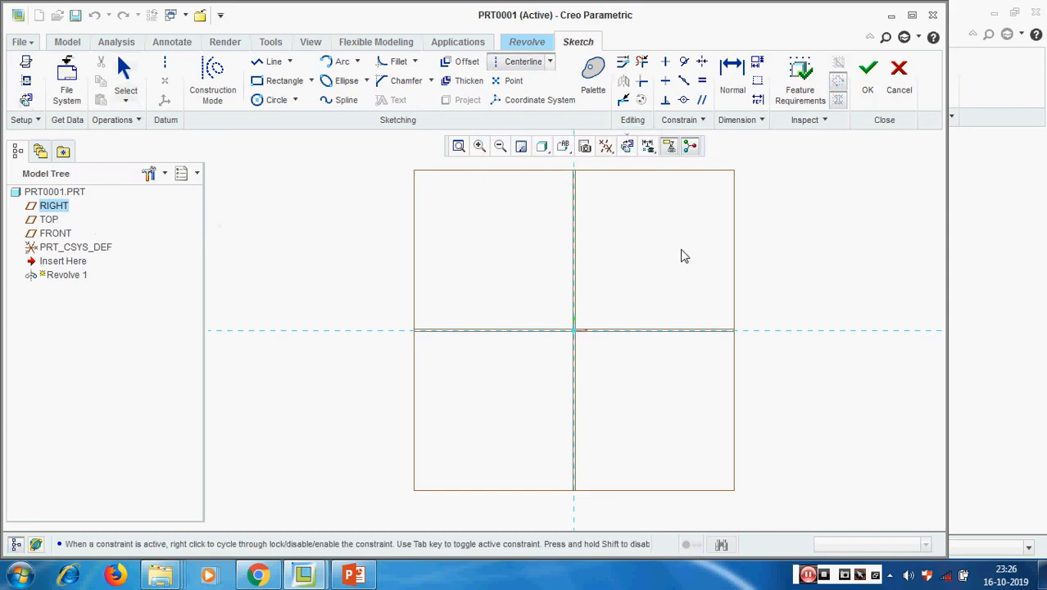
left_click(575, 393)
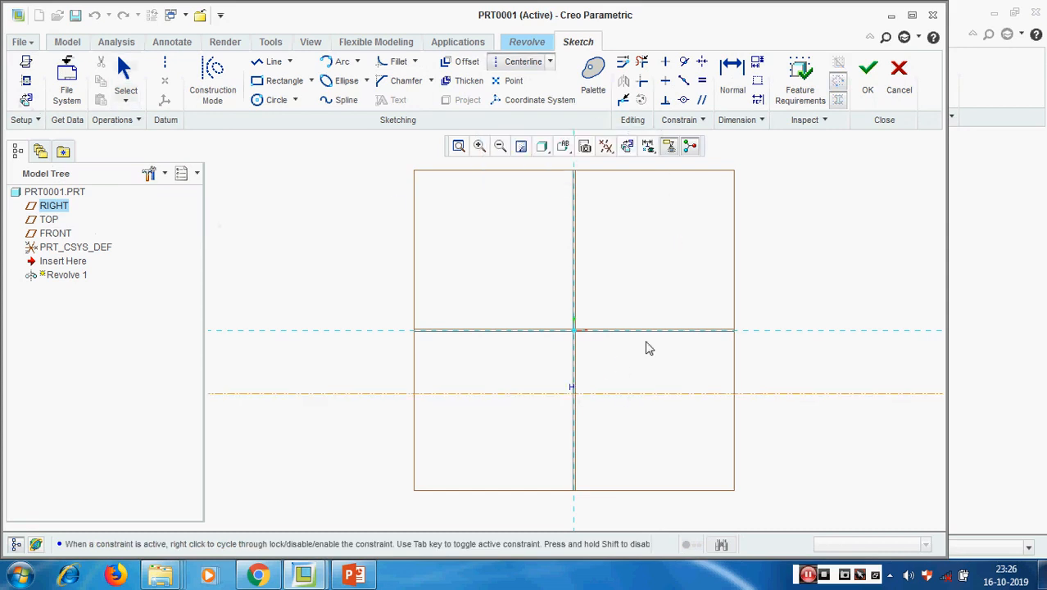
left_click(589, 243)
middle_click(631, 251)
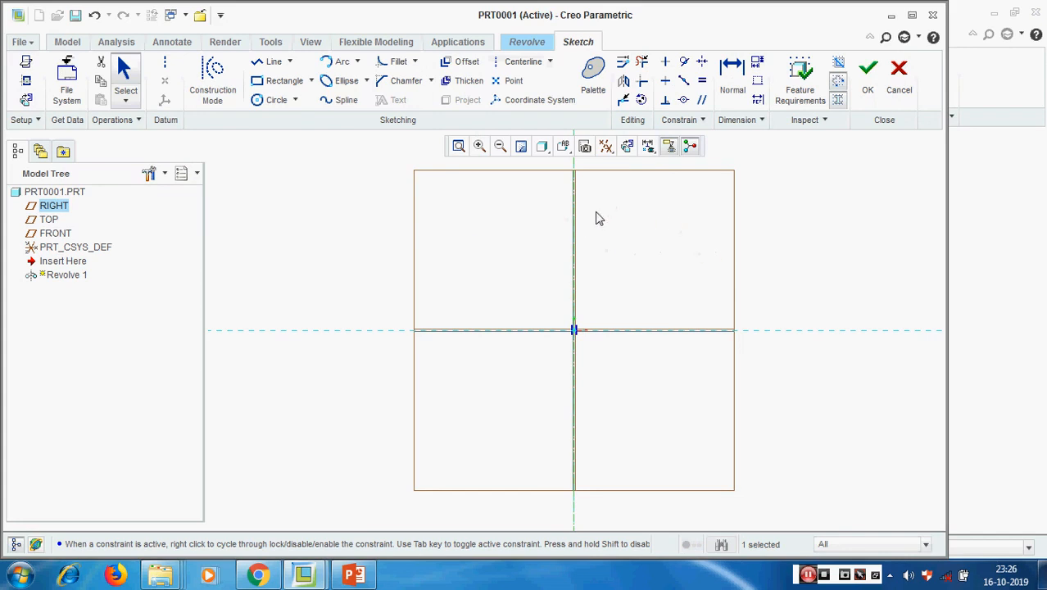
- Sketch a closed stepped half-profile with a tapered side beside the centerline, about 156 wide and 161 tall, its base on the horizontal reference
left_click(264, 62)
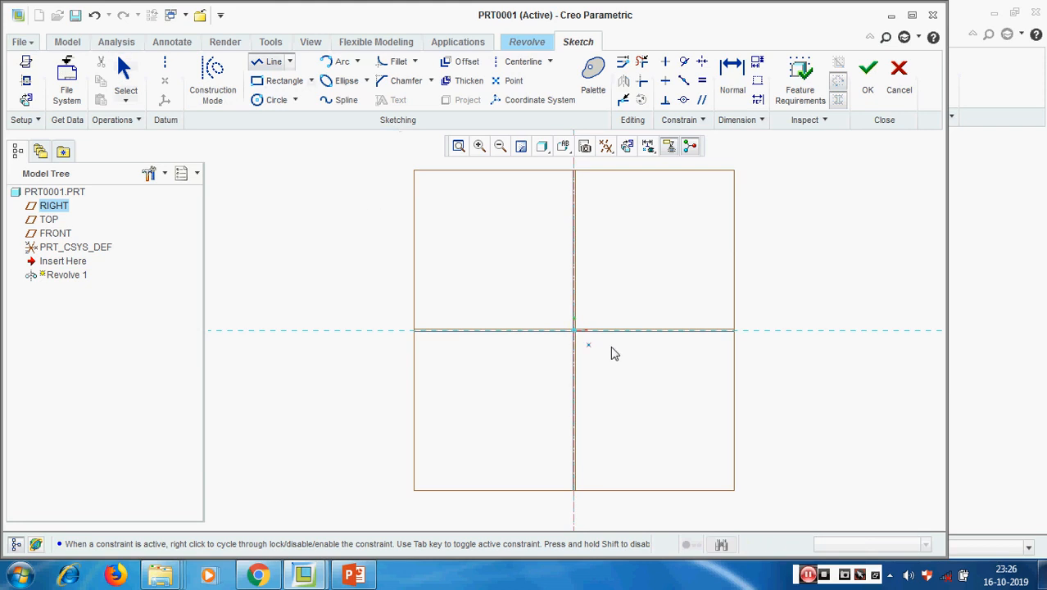
left_click(681, 329)
left_click(682, 306)
left_click(642, 305)
left_click(600, 230)
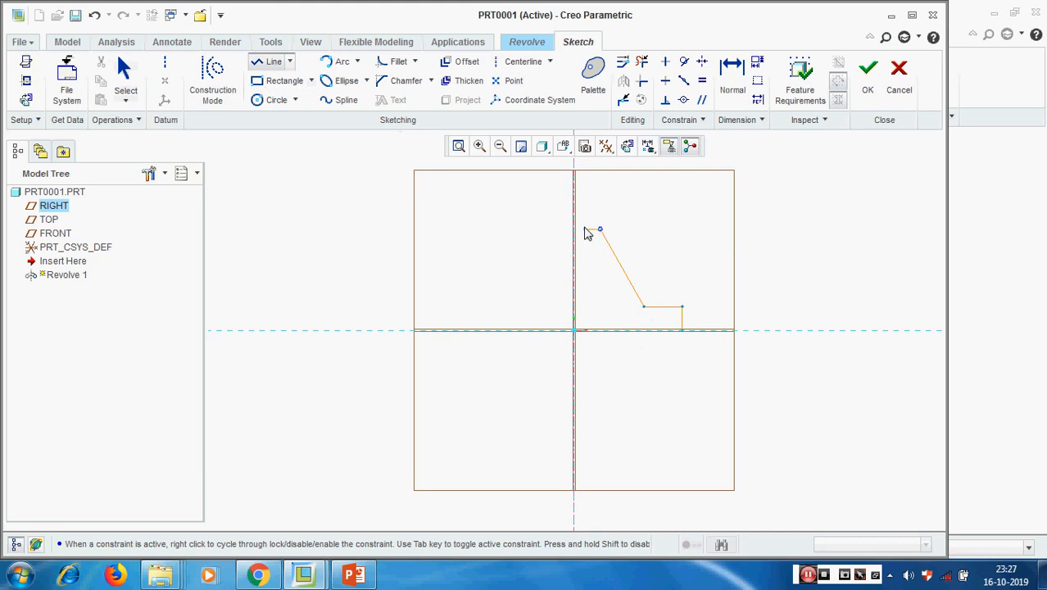
left_click(584, 229)
left_click(587, 330)
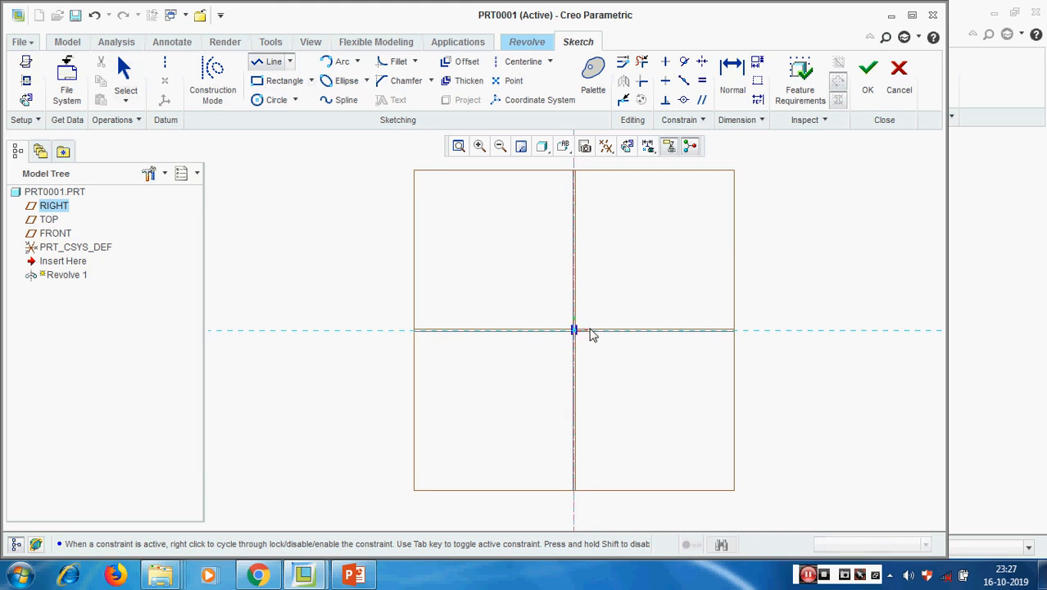
left_click(681, 330)
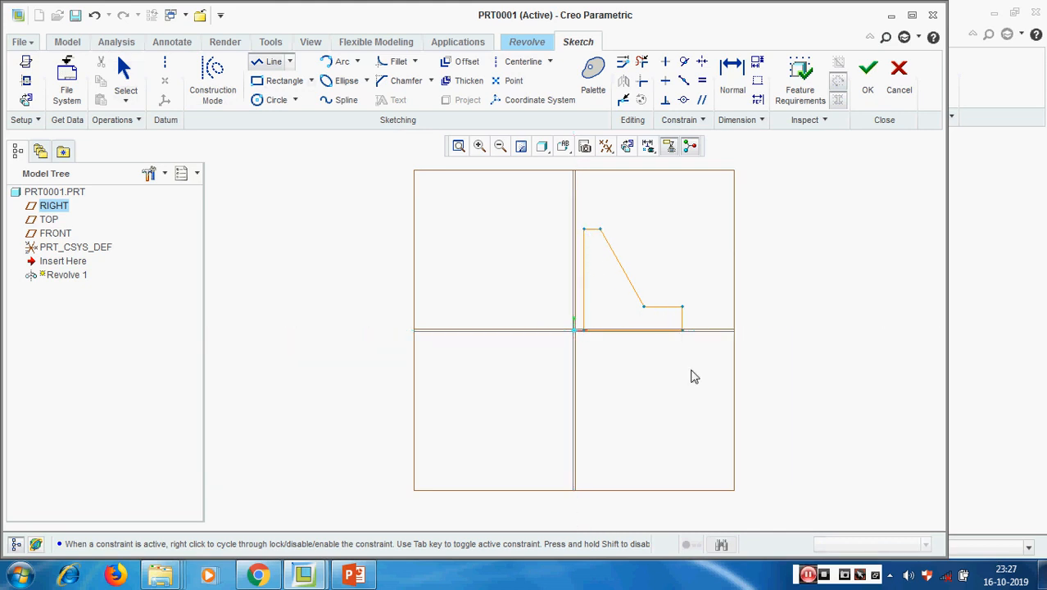
middle_click(823, 368)
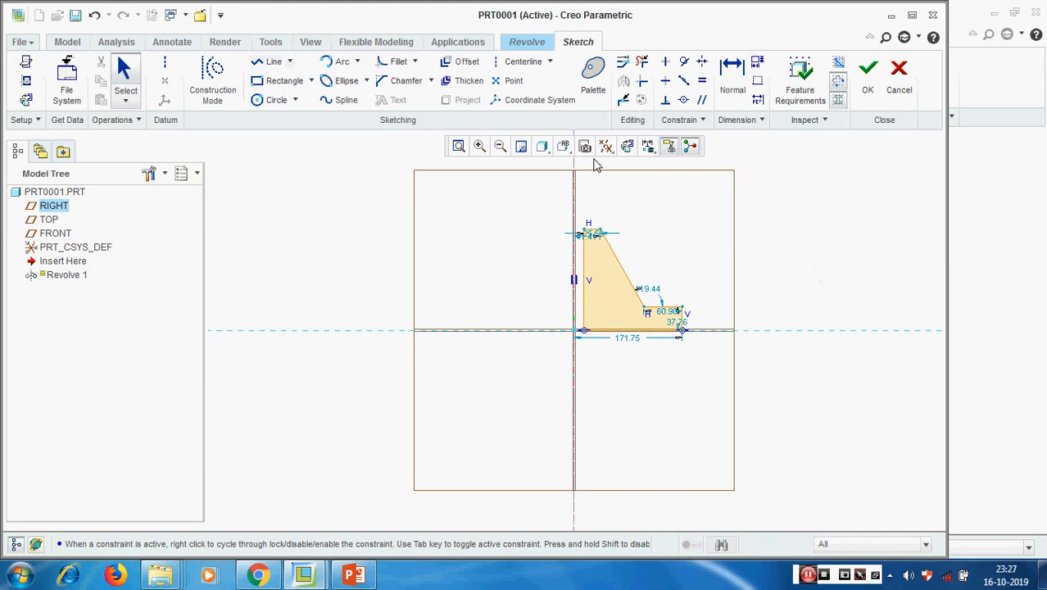
- Hide the datum planes so that only the sketch geometry and its dimensions are displayed
left_click(605, 146)
left_click(632, 255)
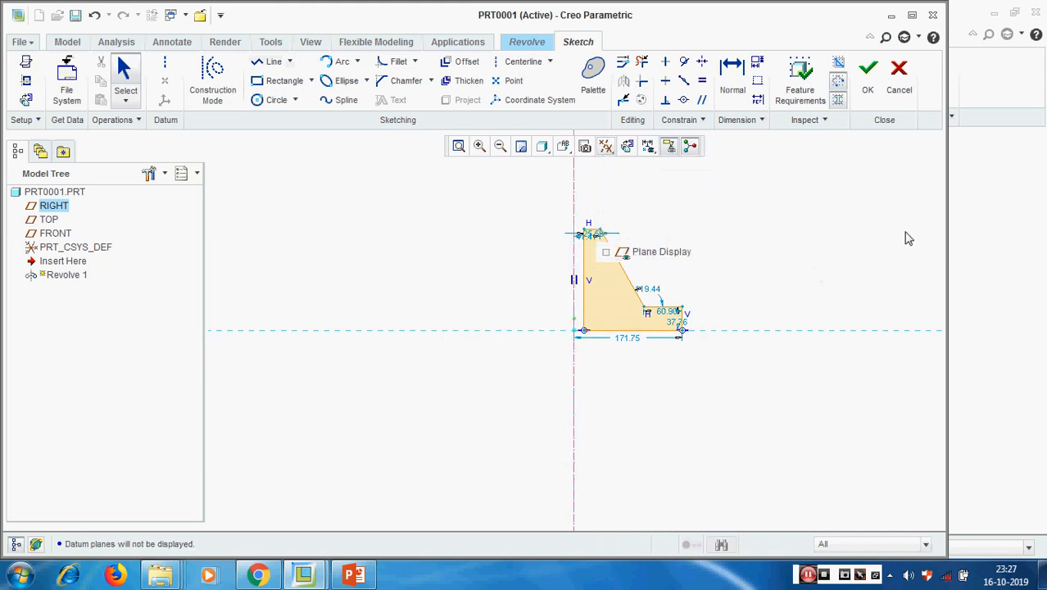
scroll(738, 253, "down", 1)
scroll(749, 252, "up", 2)
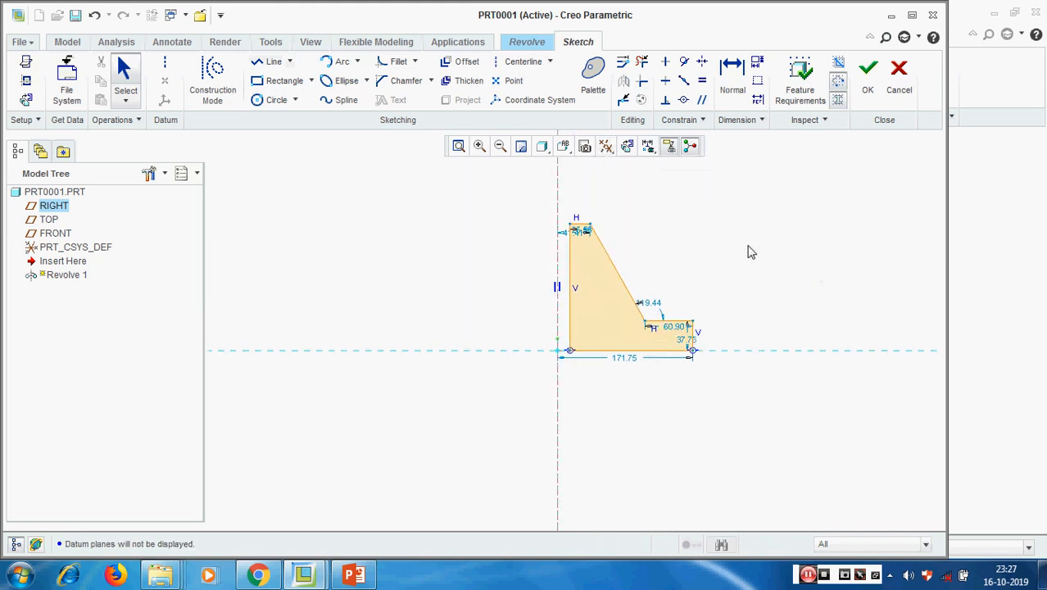
- Add a diameter dimension of 50 about the centerline to the profile's inner vertical edge
left_click(734, 74)
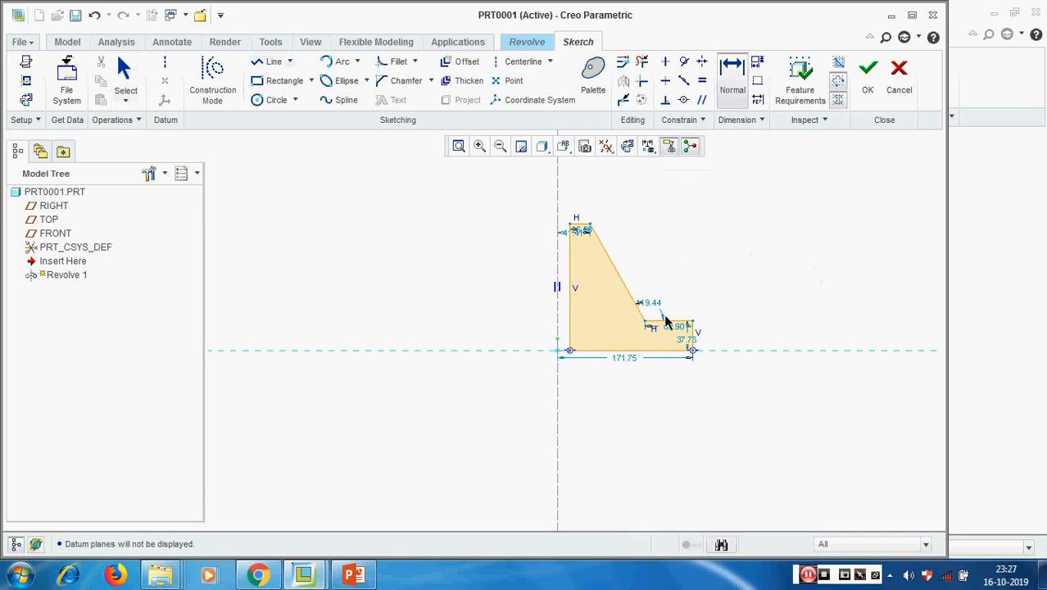
left_click(572, 324)
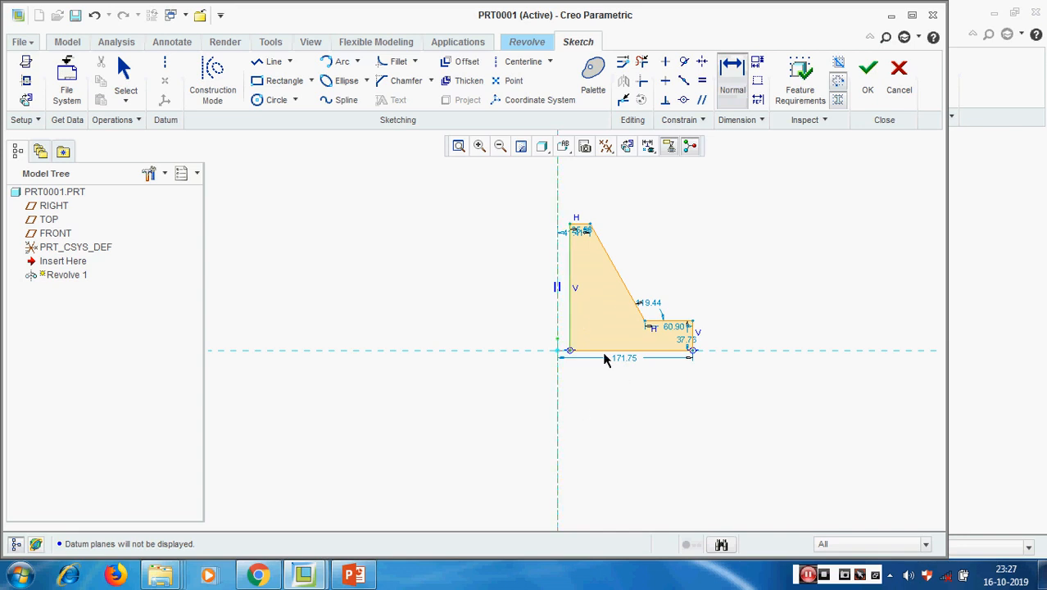
middle_click(563, 397)
type("50")
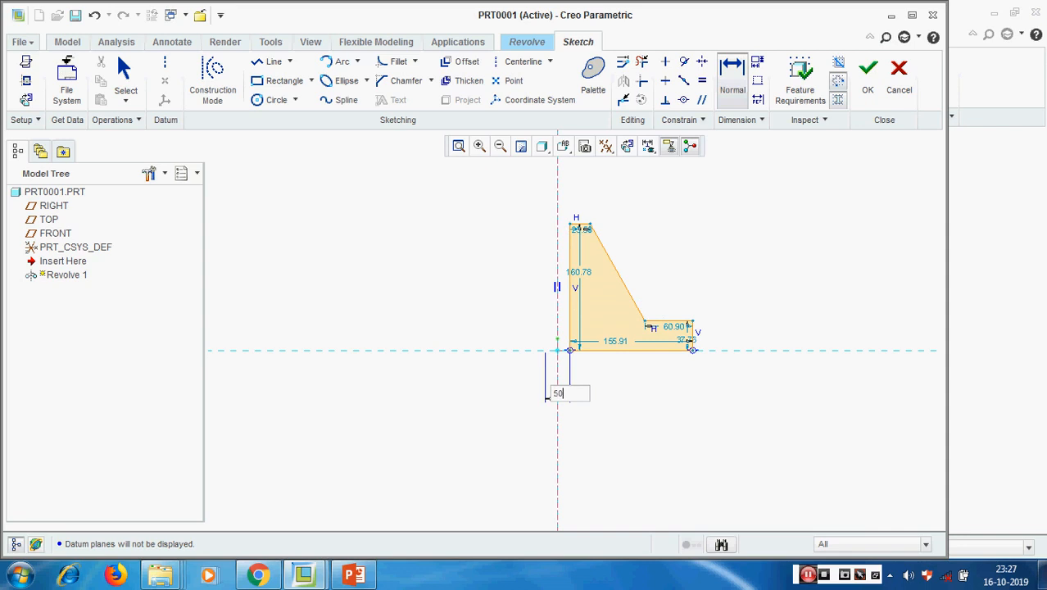
key("Return")
- Dimension the profile's short upper horizontal edge with a length of 25
scroll(664, 307, "down", 2)
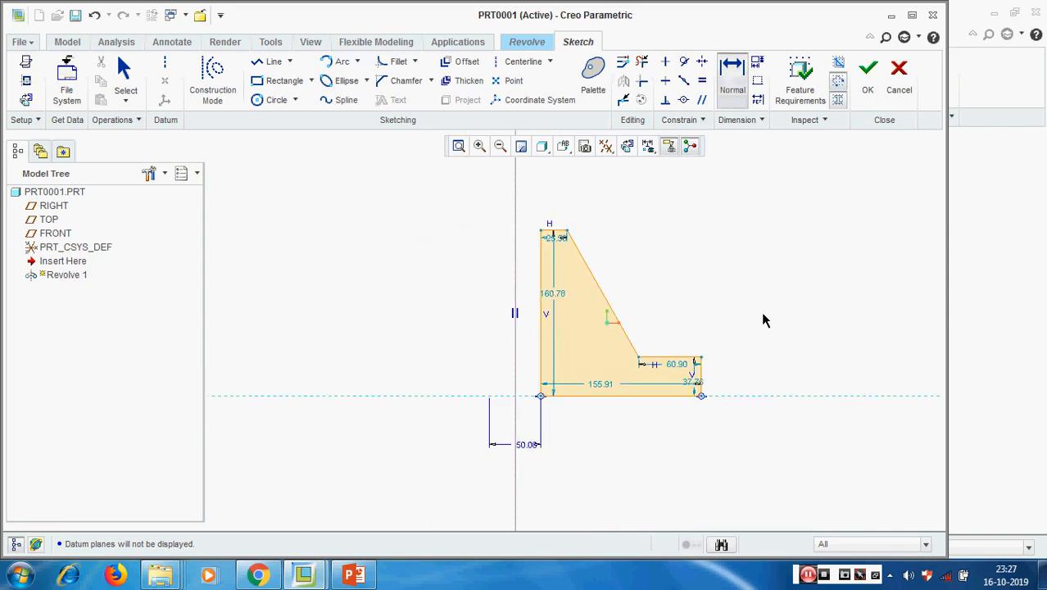
left_click(564, 236)
middle_click(560, 203)
type("25")
key("Return")
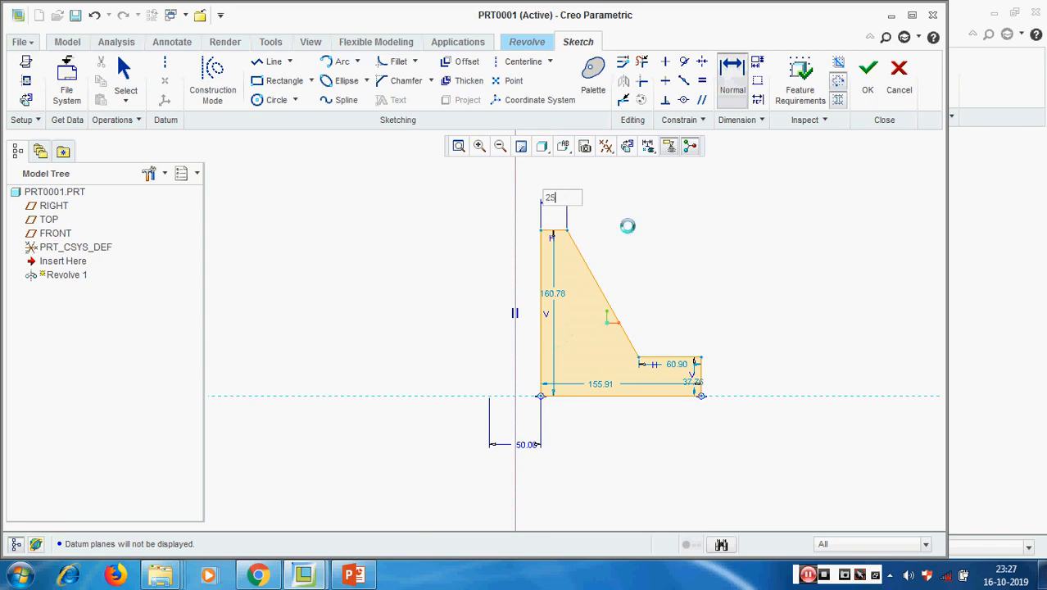
- Add a diameter dimension of 250 about the centerline to the flange's outer vertical edge
scroll(632, 252, "down", 2)
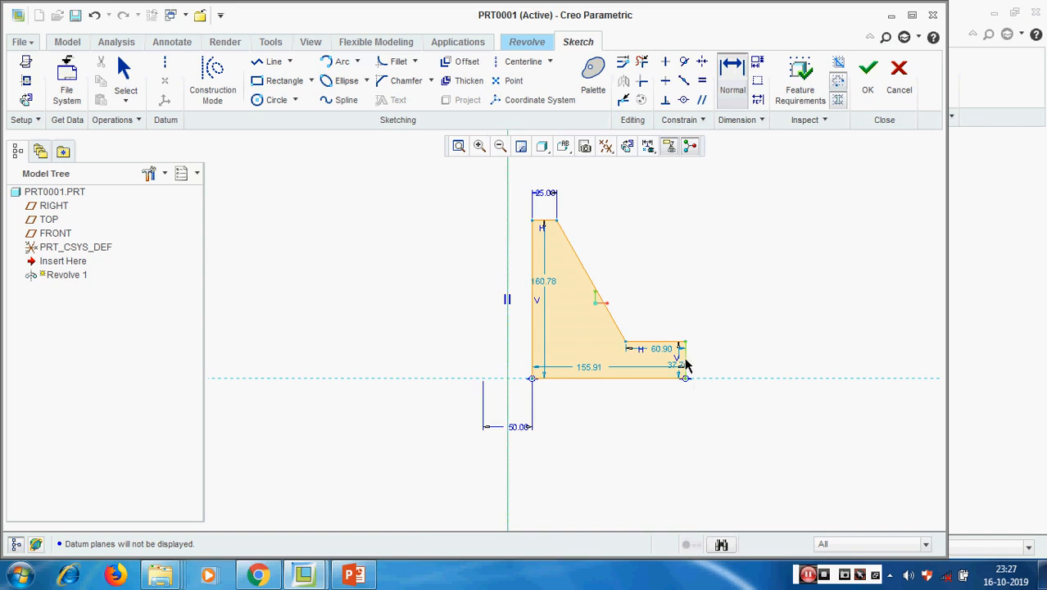
middle_click(570, 467)
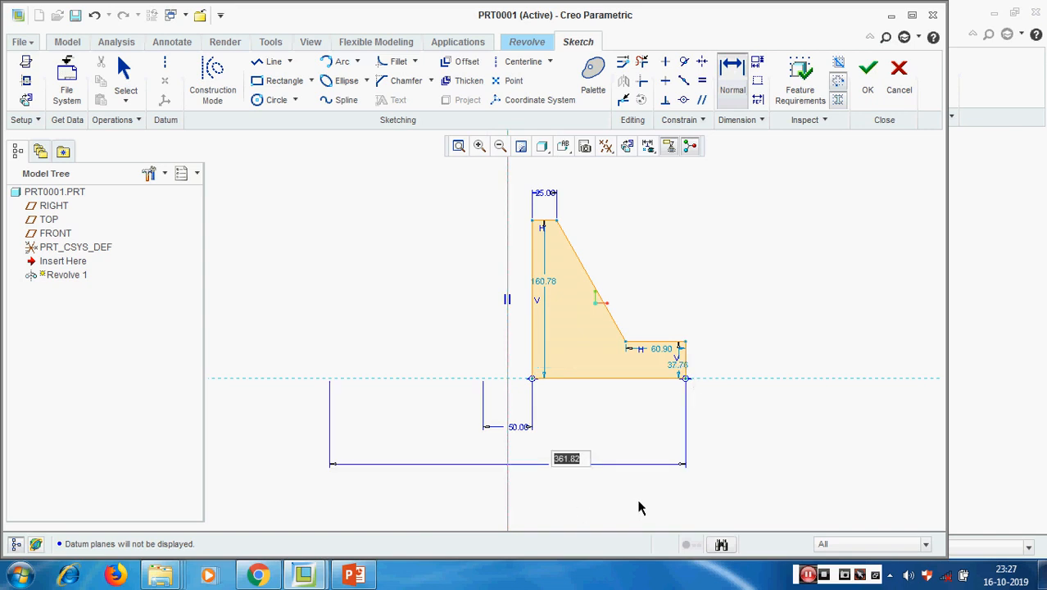
type("250")
key("Return")
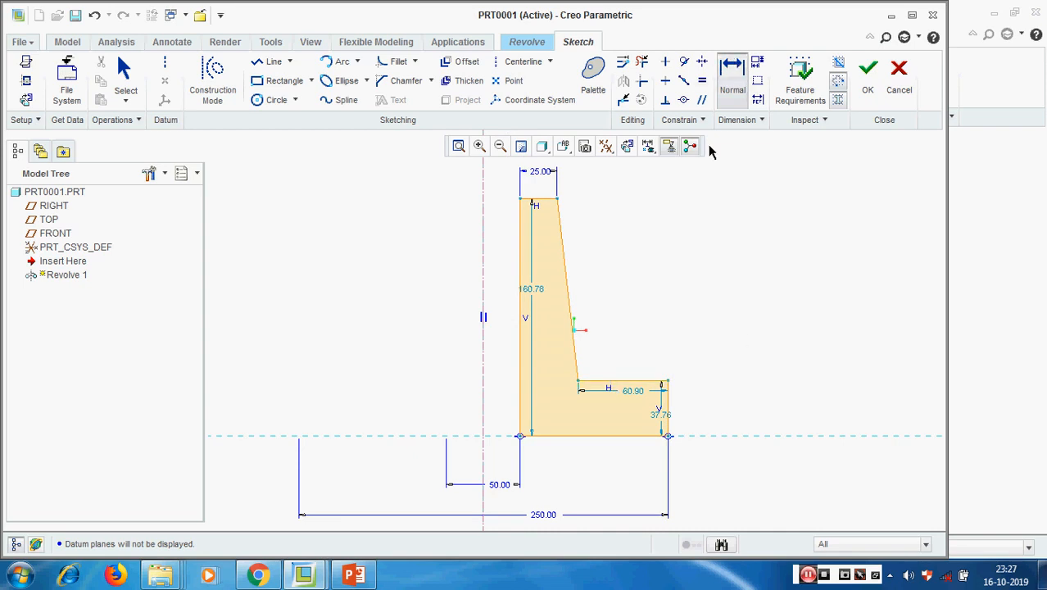
- Dimension the flange's horizontal ledge at 50 and the profile's overall height at 150
left_click(607, 389)
middle_click(619, 362)
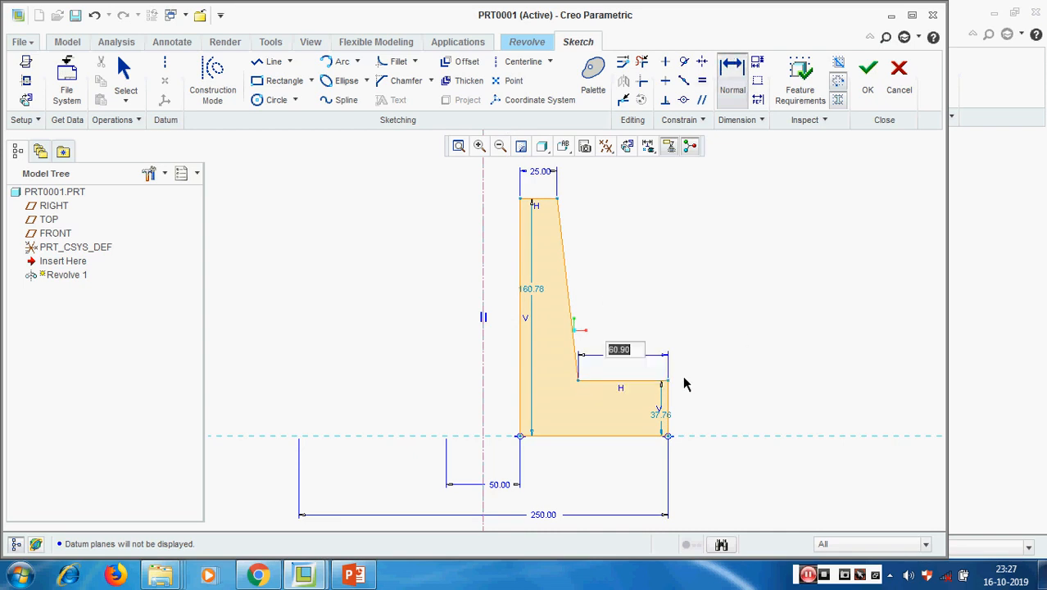
type("50")
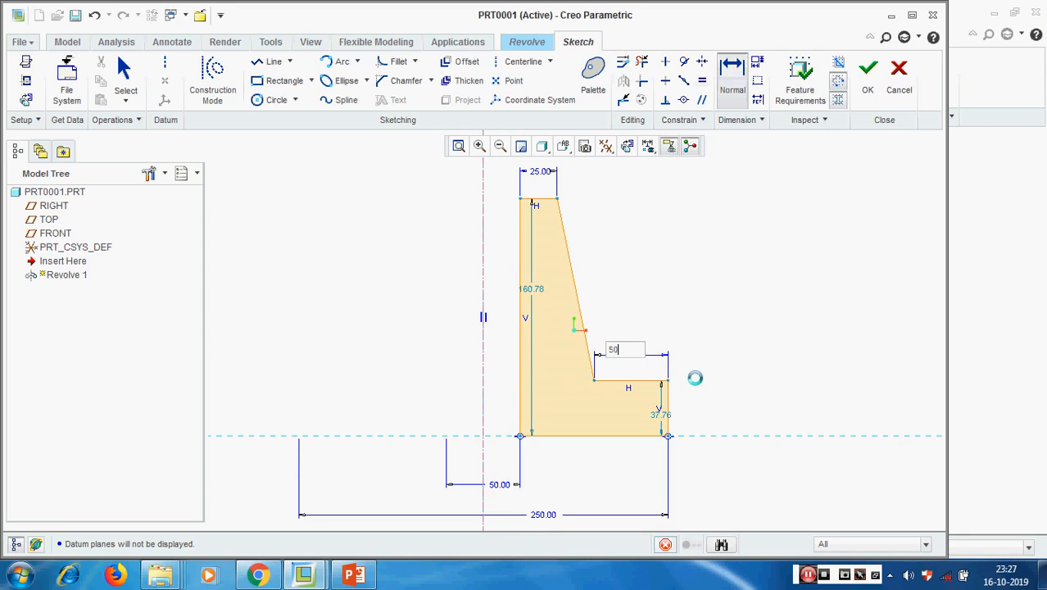
key("Return")
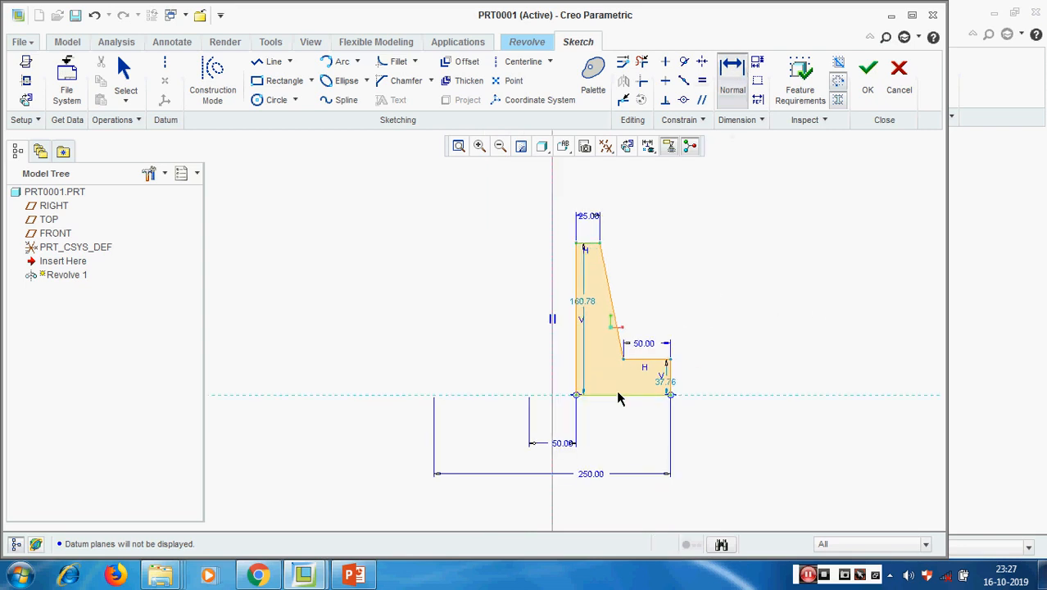
middle_click(758, 349)
type("150")
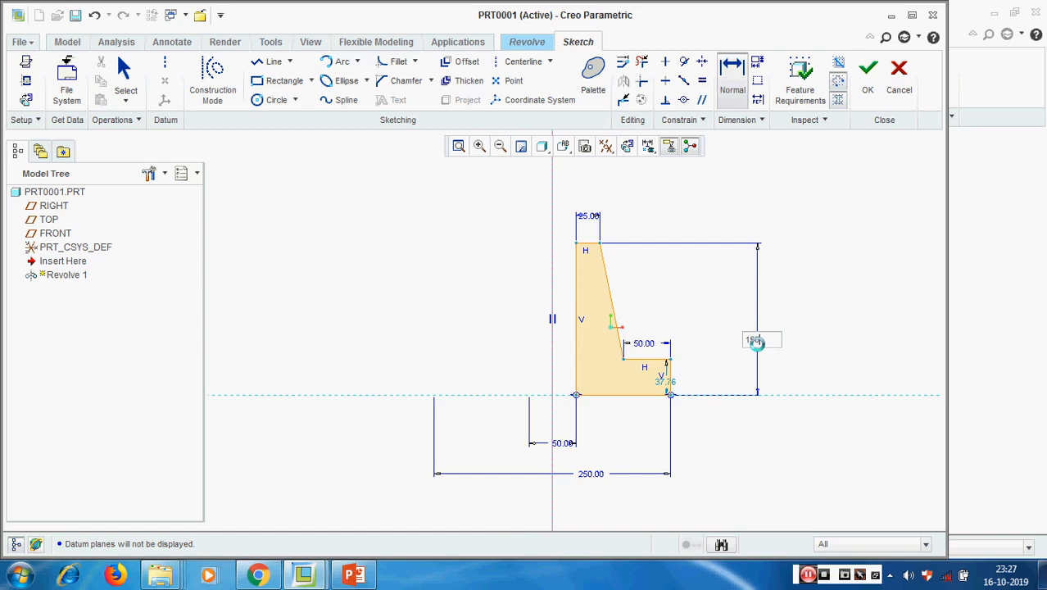
key("Return")
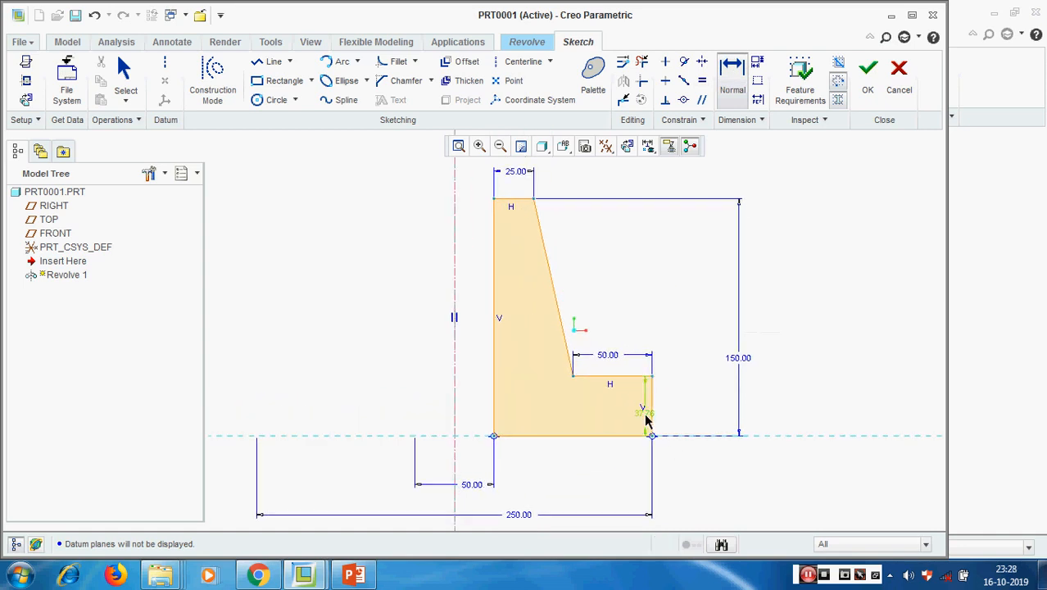
- Move the flange thickness dimension outside the profile and set it to 25
middle_click(707, 416)
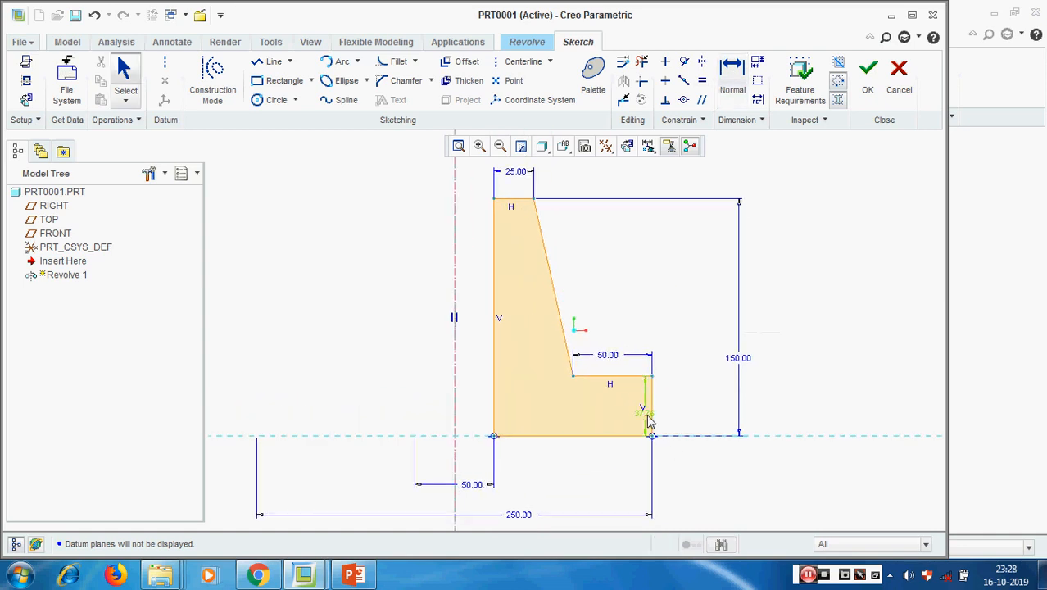
left_click_drag(650, 422, 696, 421)
double_click(695, 415)
type("2")
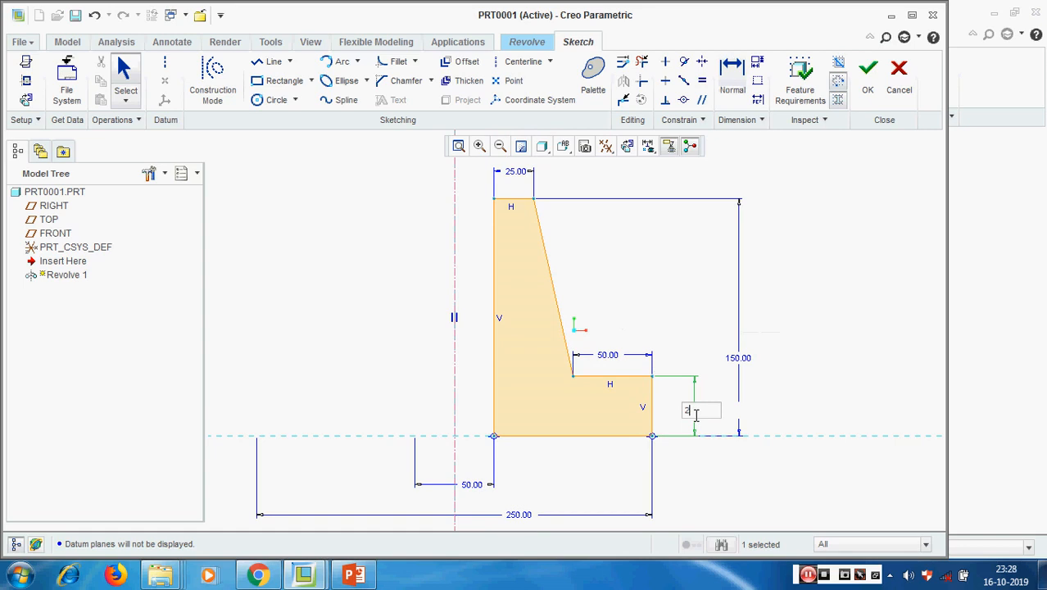
type("5")
key("Return")
- Designate the vertical centerline as the sketch's axis of revolution
scroll(672, 349, "down", 3)
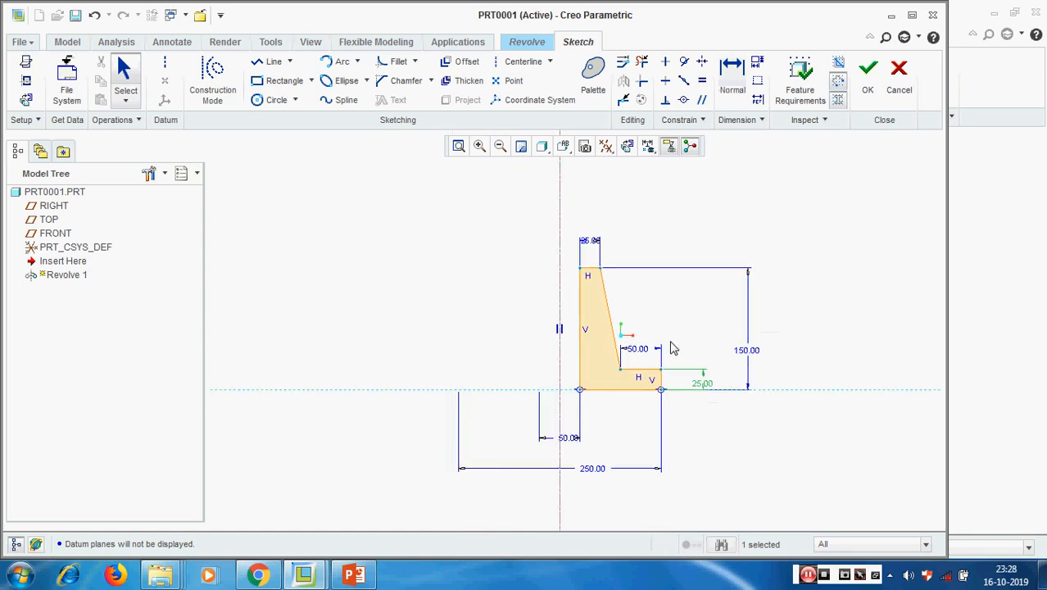
left_click(696, 205)
left_click(562, 197)
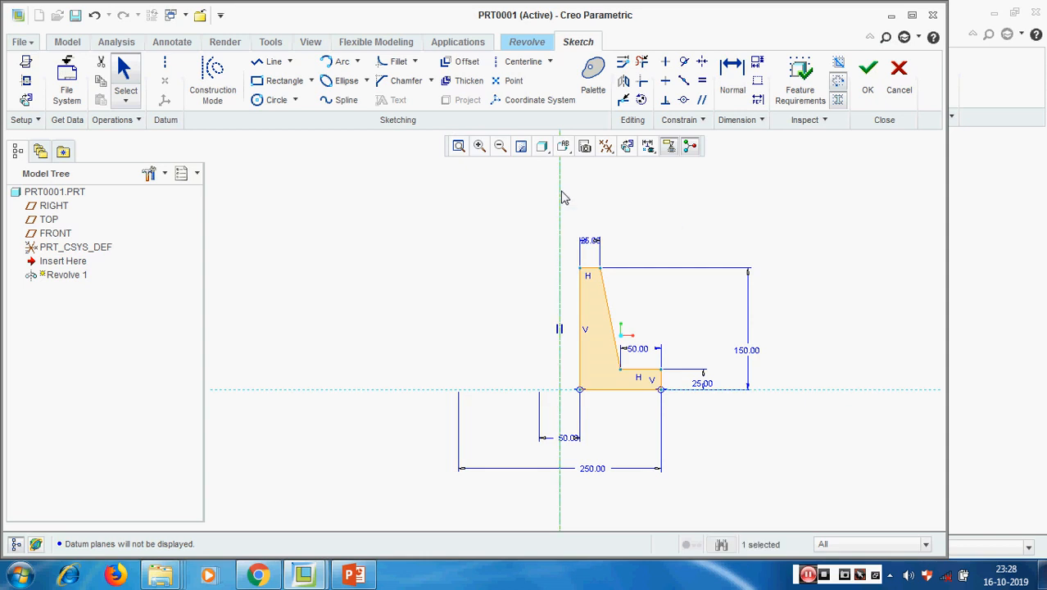
right_click(562, 197)
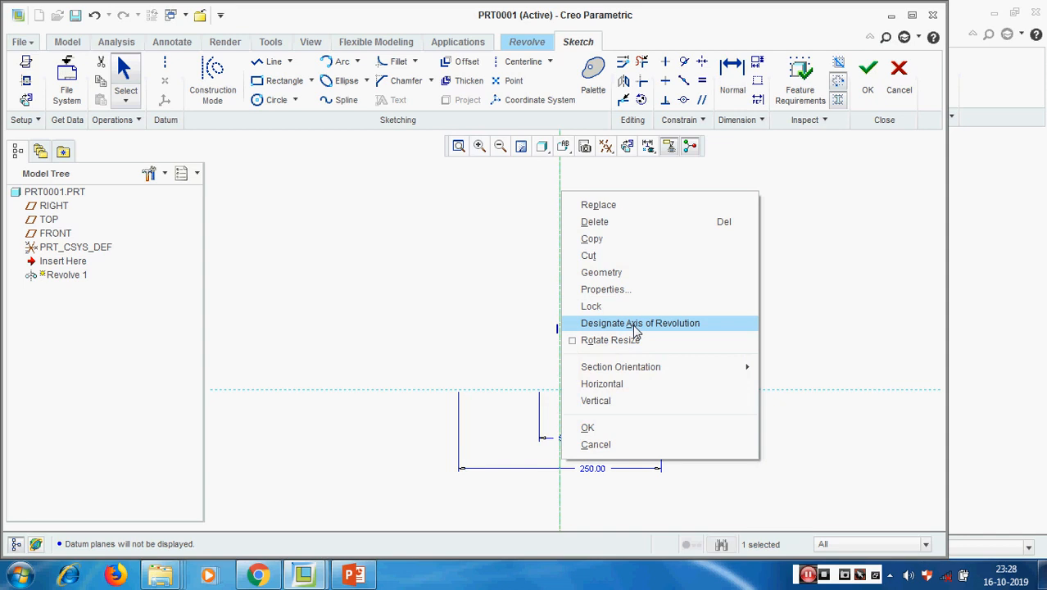
left_click(634, 326)
left_click(500, 325)
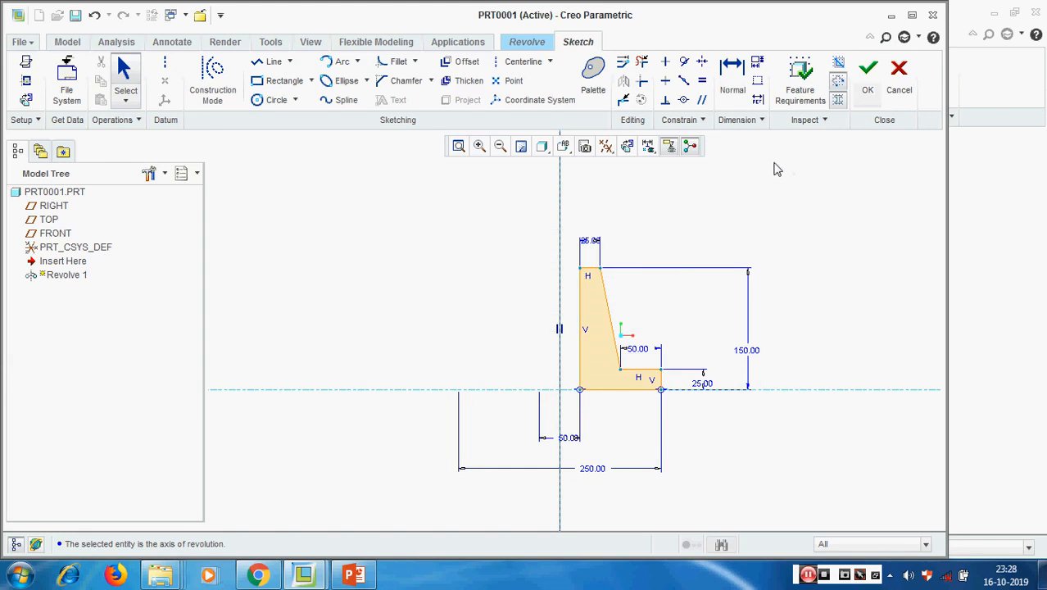
- Finish the sketch and complete the Revolve feature with a full 360-degree angle
left_click(868, 70)
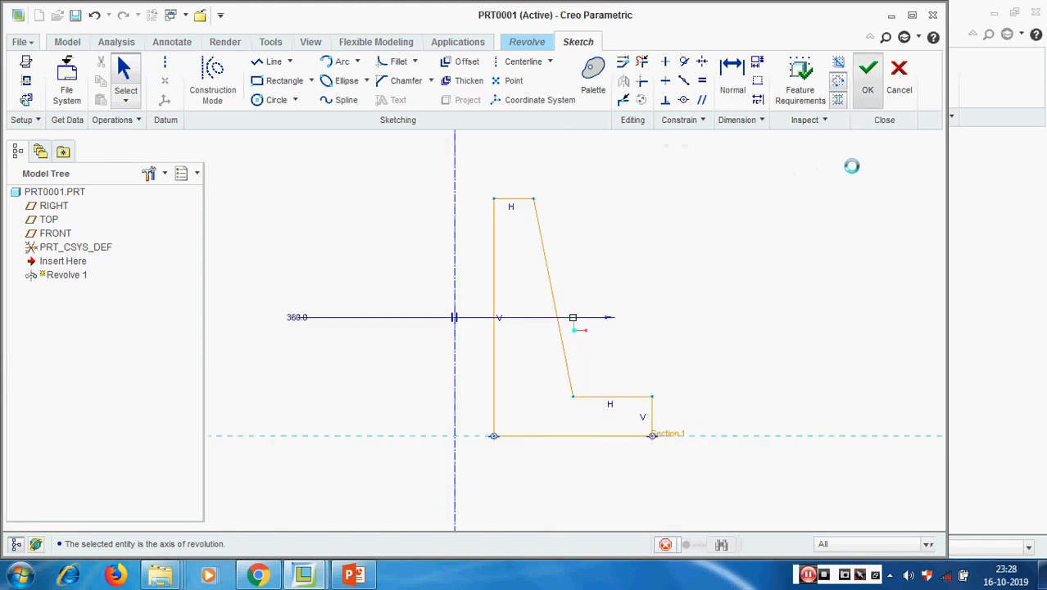
middle_click_drag(751, 262, 738, 285)
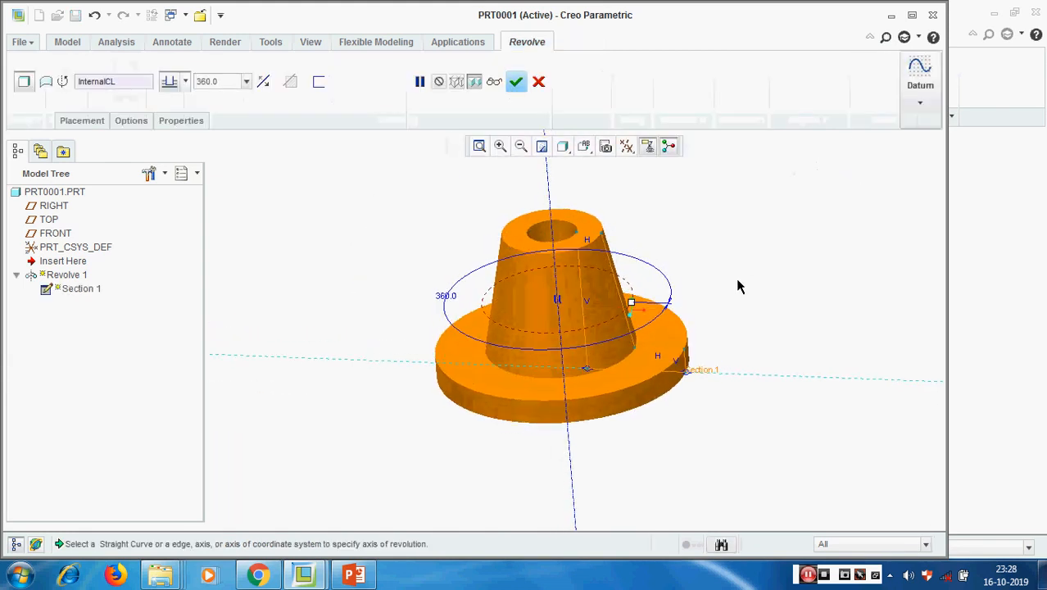
left_click(516, 83)
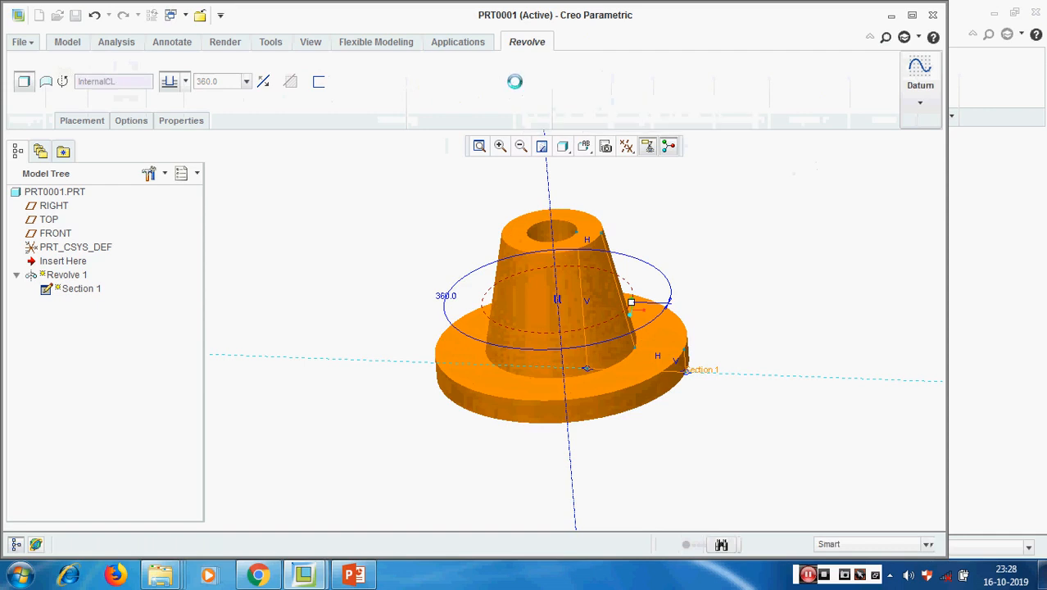
left_click(807, 298)
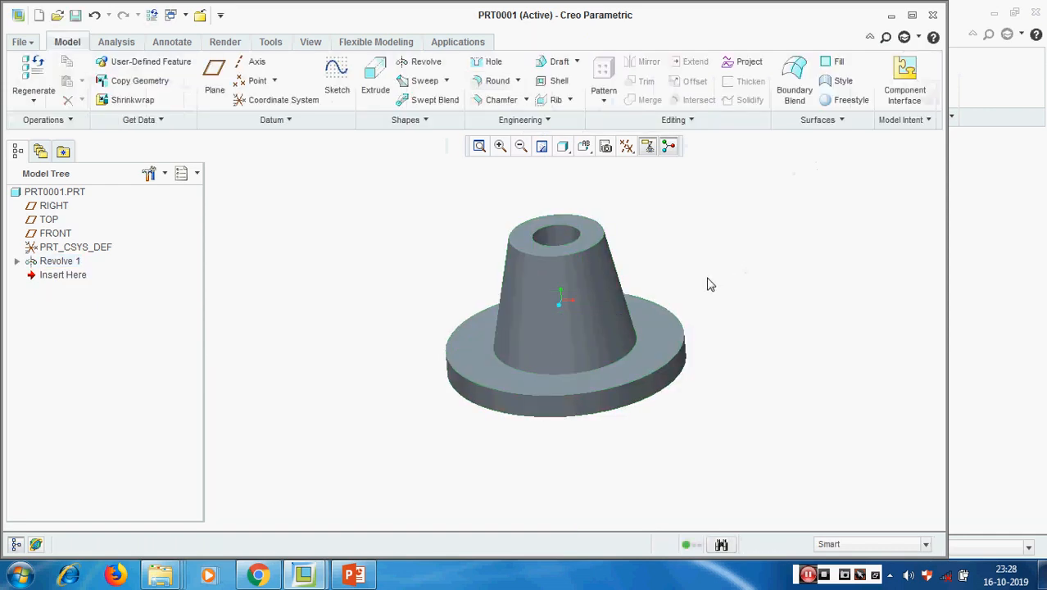
- Round the edge where the cone meets the flange with a radius of 10
middle_click_drag(701, 290, 724, 289)
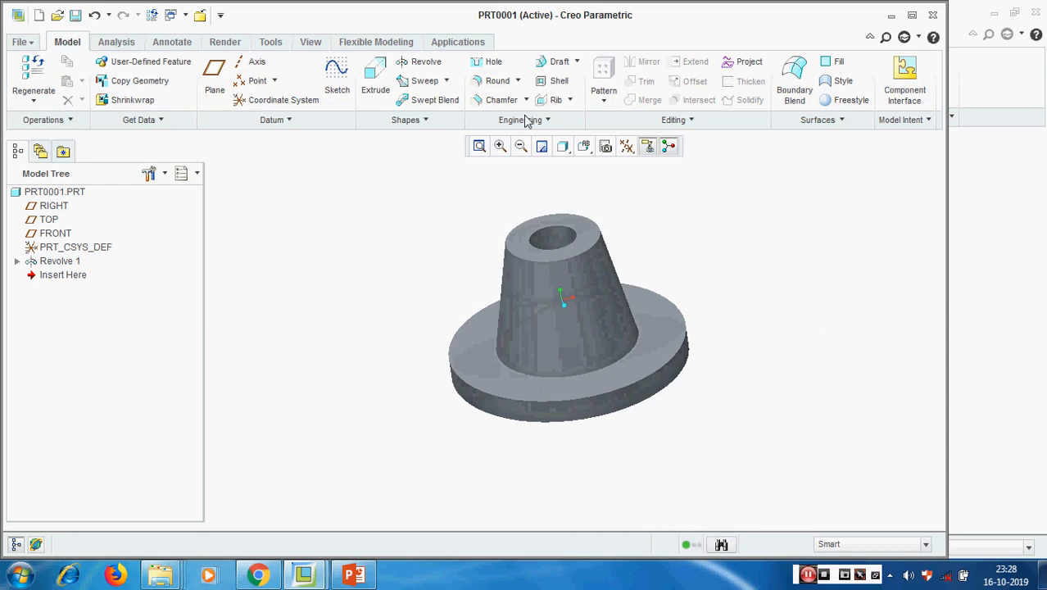
left_click(484, 86)
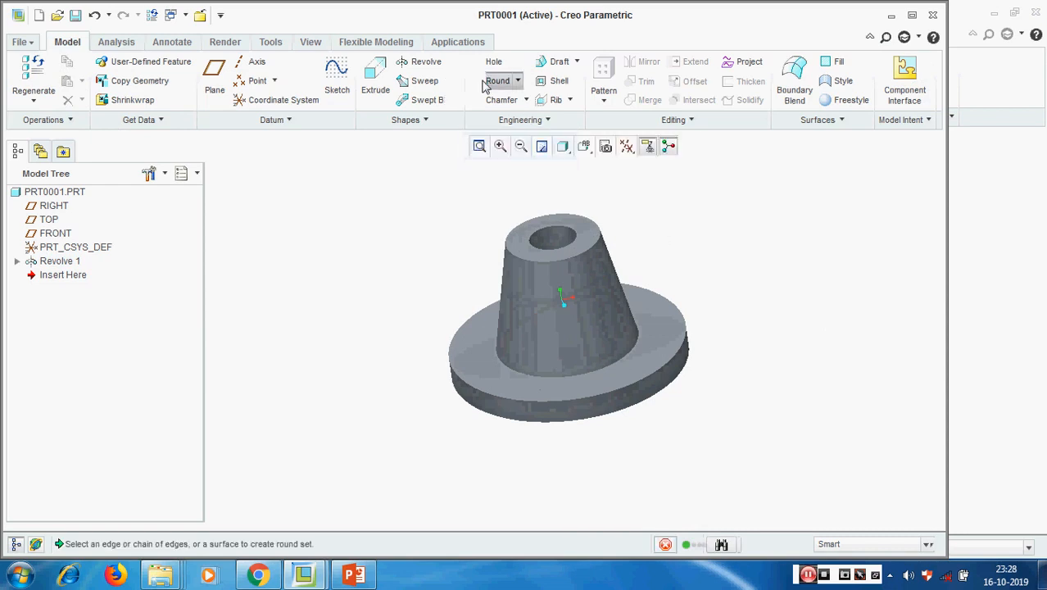
left_click(620, 363)
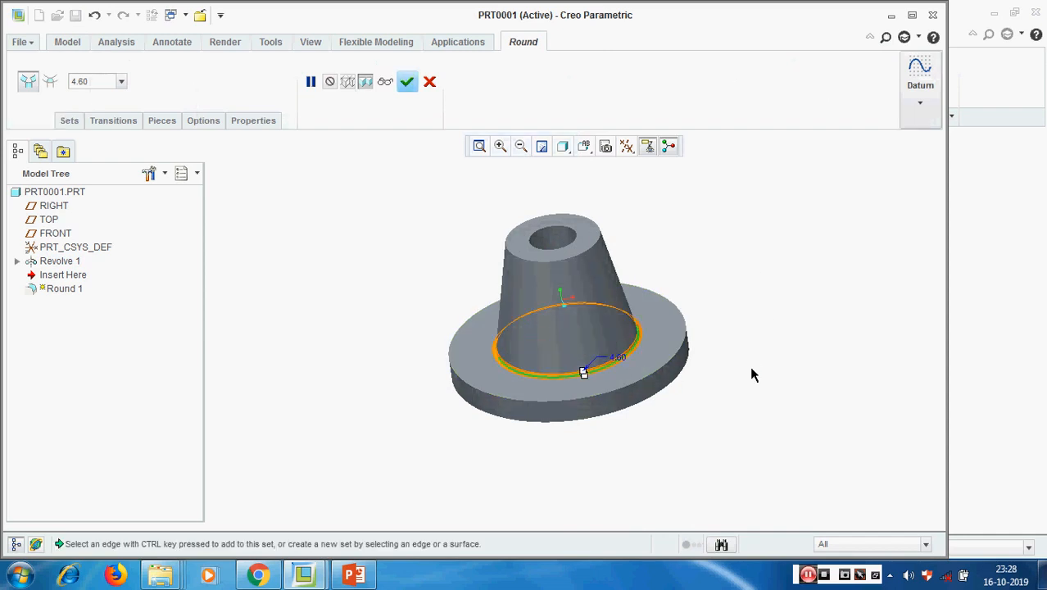
double_click(95, 80)
type("10")
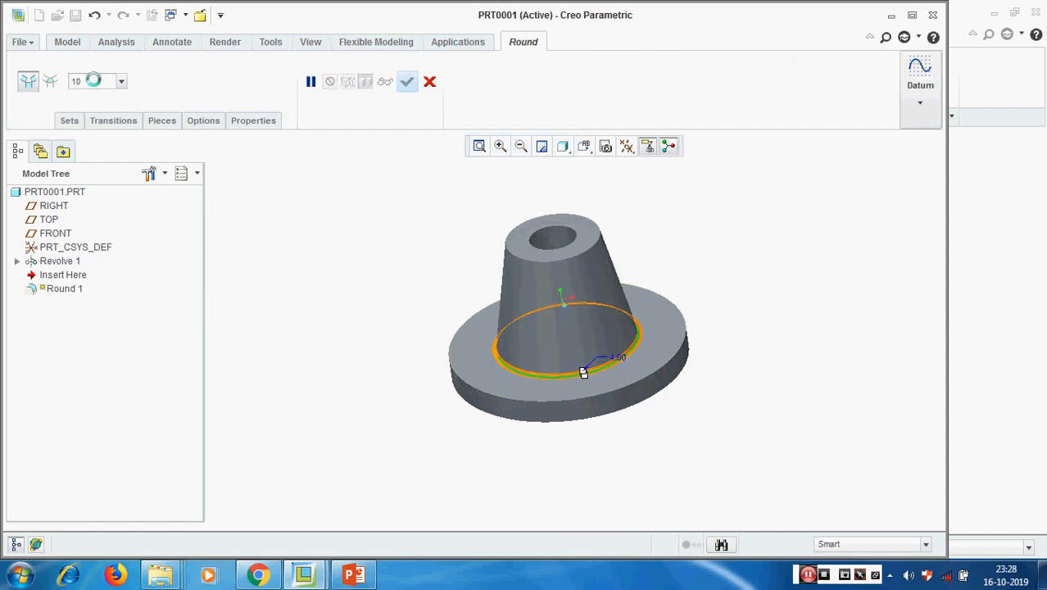
key("Return")
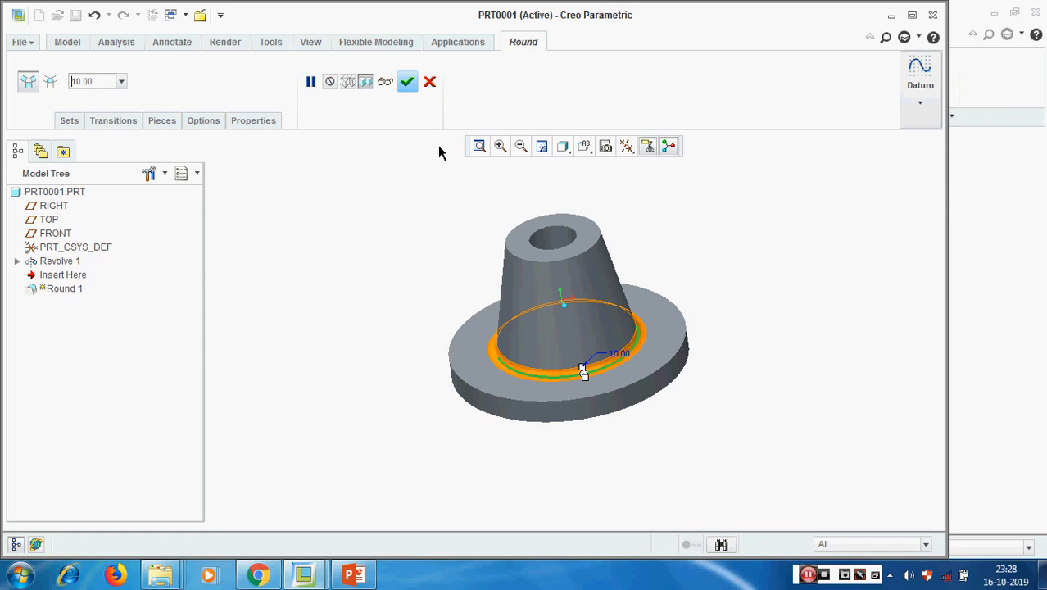
left_click(407, 81)
left_click(811, 311)
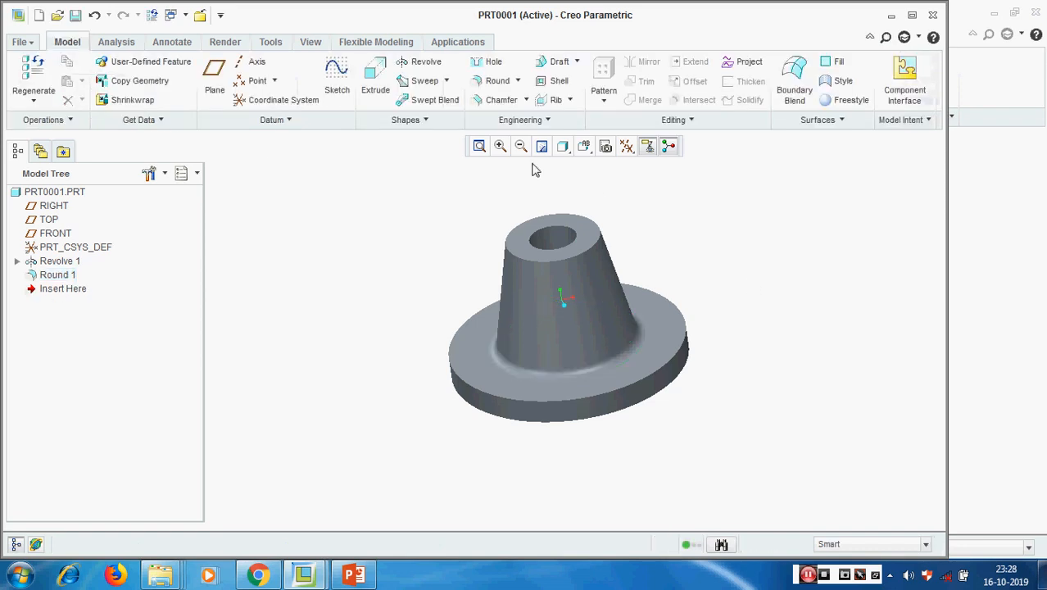
- Round the flange's upper outer edge with a radius of 10 as a separate Round feature
left_click(518, 82)
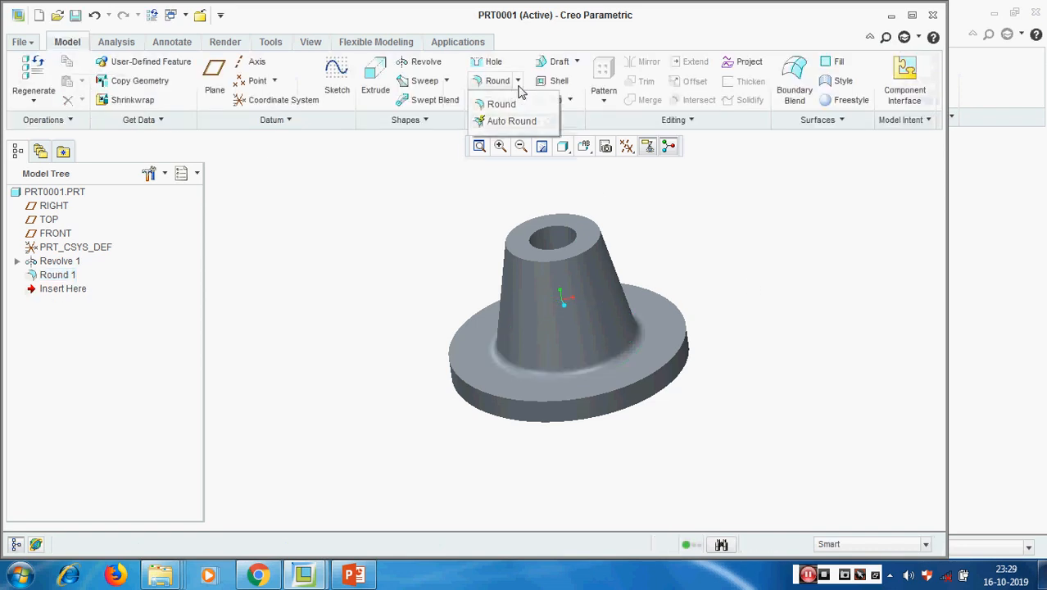
left_click(800, 281)
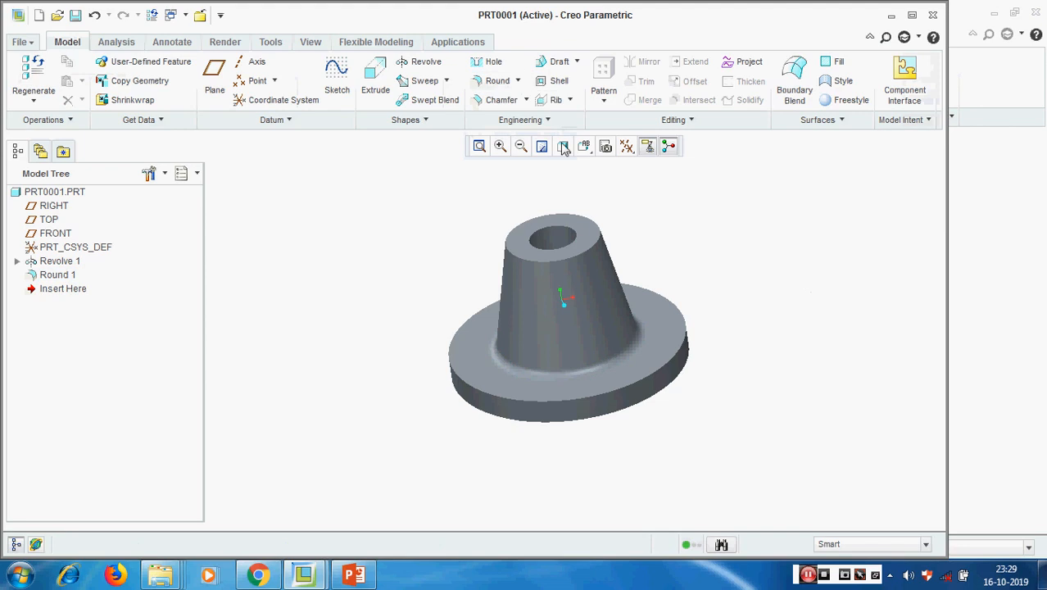
left_click(495, 84)
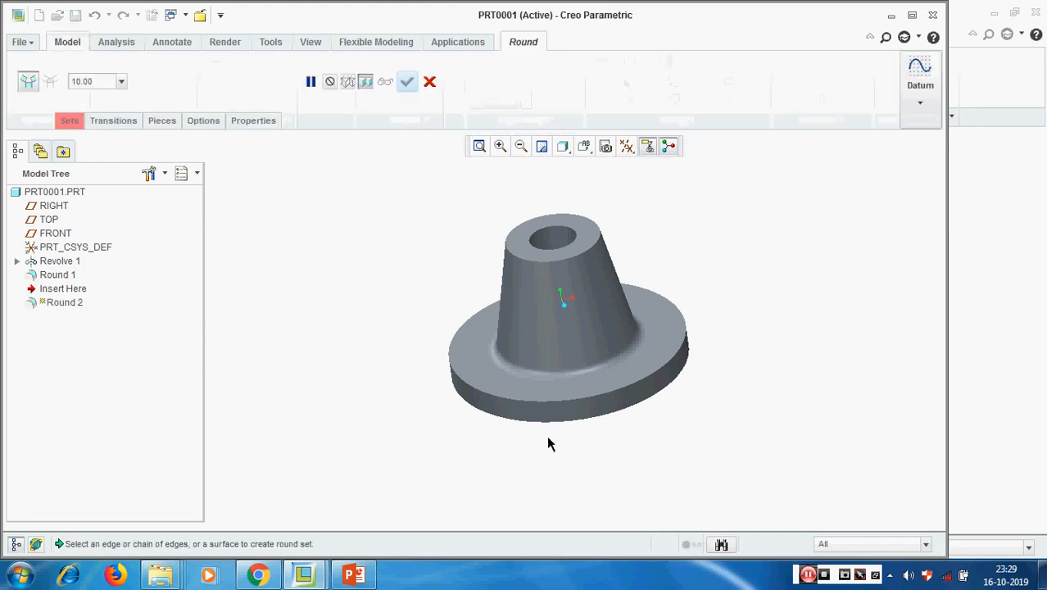
left_click(552, 403)
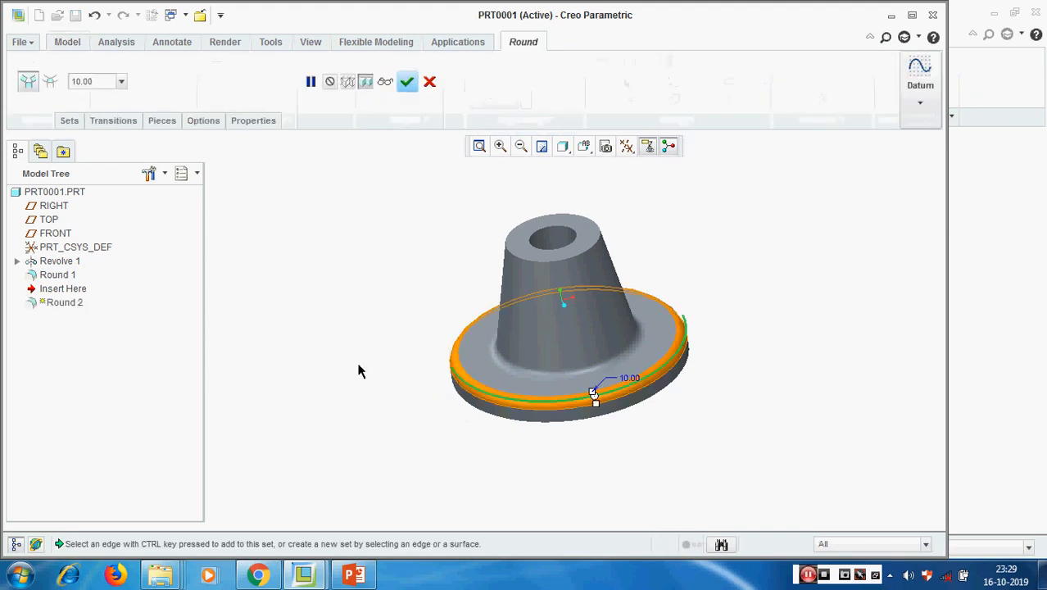
left_click(70, 121)
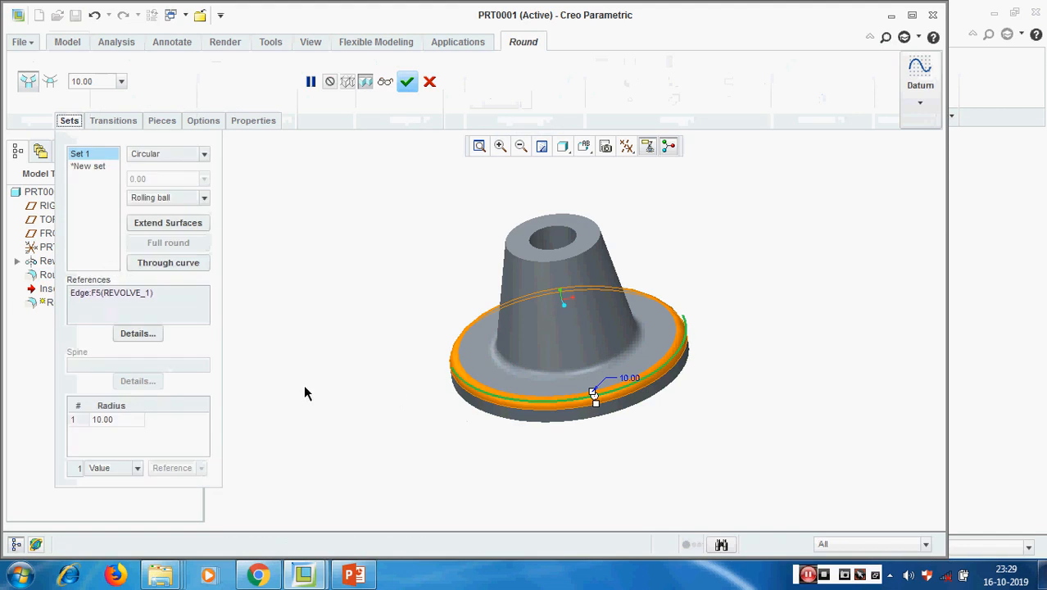
middle_click_drag(762, 400, 740, 386)
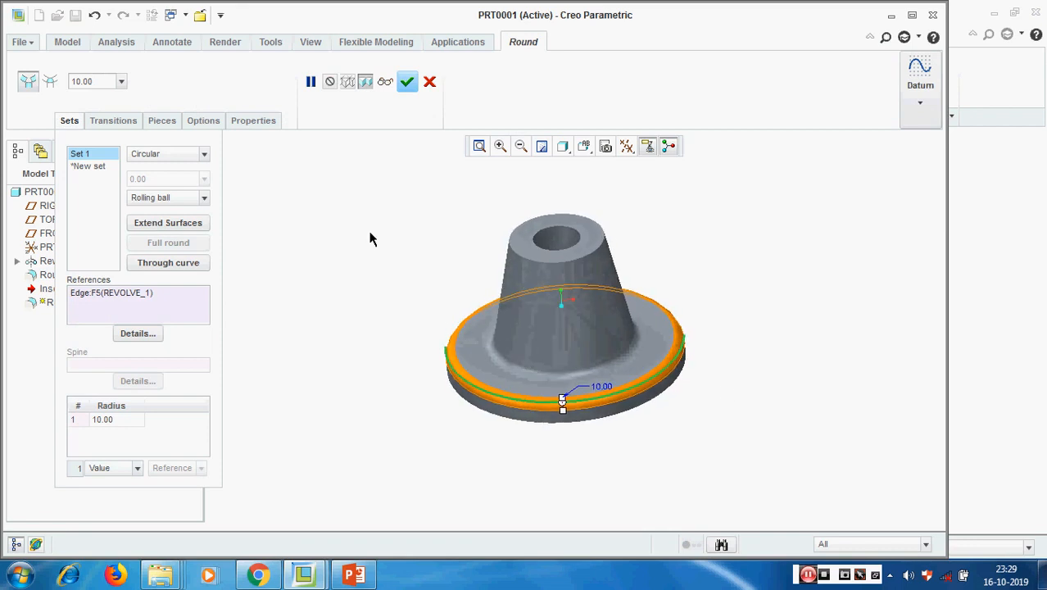
left_click(407, 84)
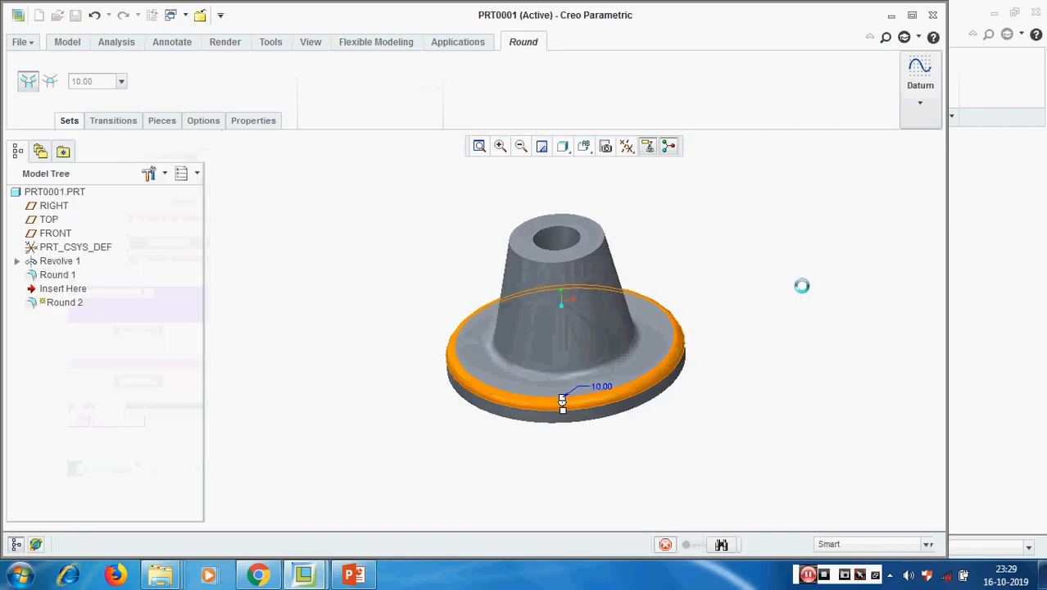
- Delete both Round features, Round 1 and Round 2, from the part
left_click(56, 277)
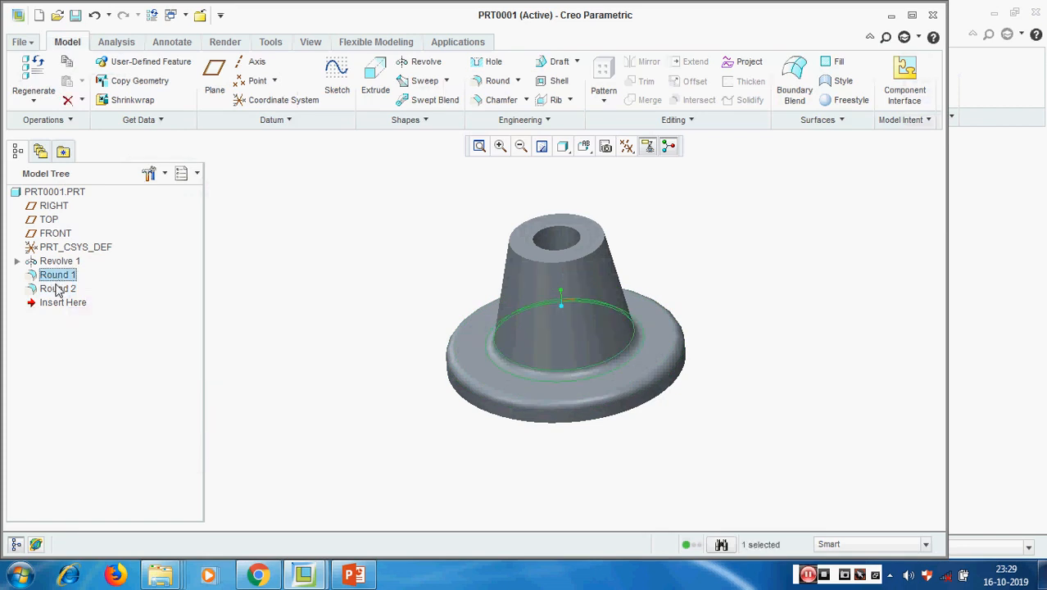
left_click(57, 289)
left_click(310, 312)
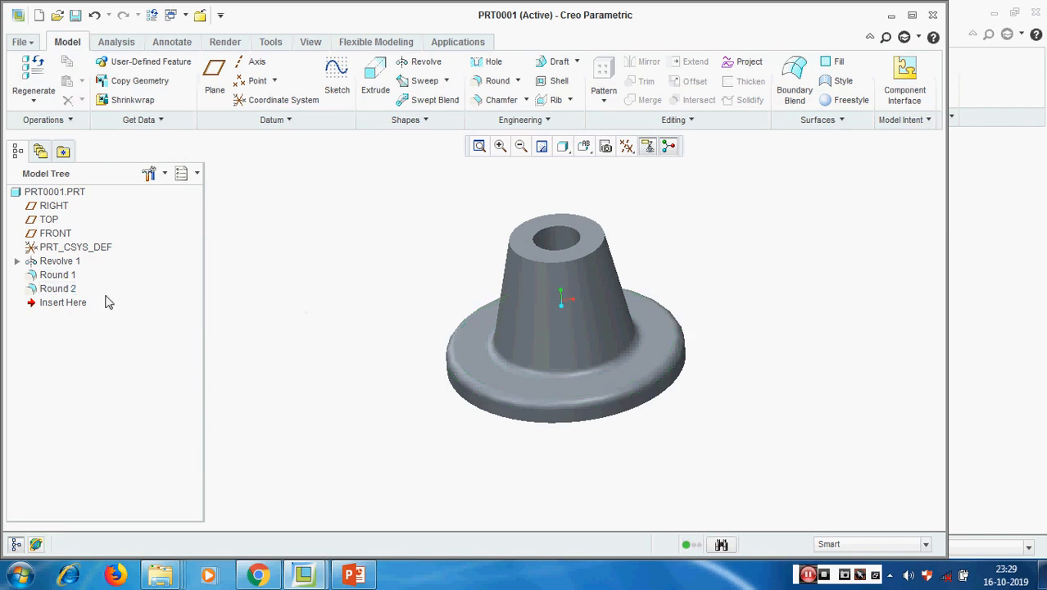
left_click(59, 276)
left_click(59, 290, "ctrl")
right_click(59, 291)
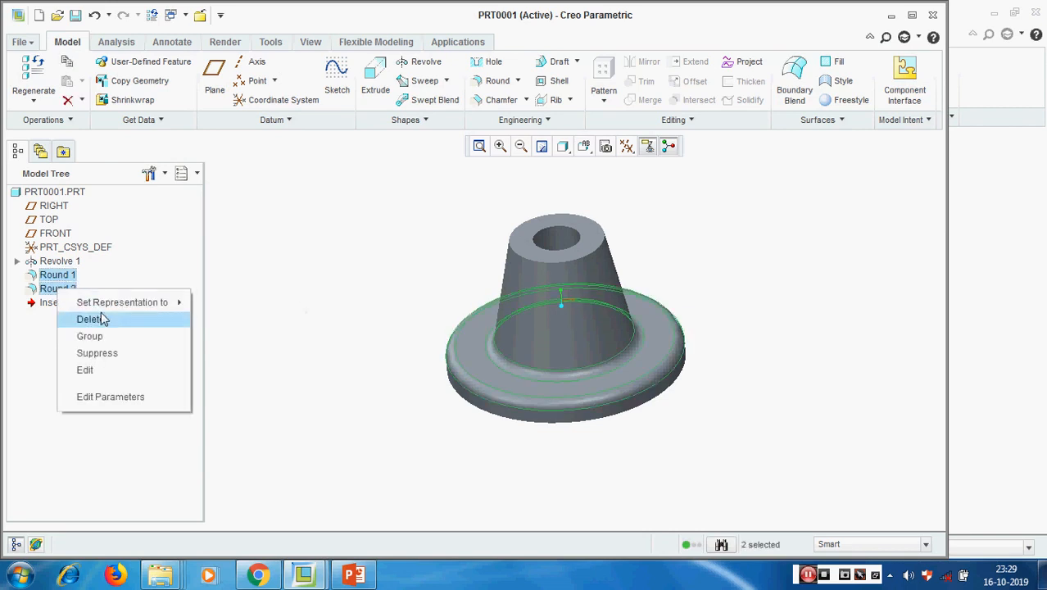
left_click(90, 320)
left_click(484, 304)
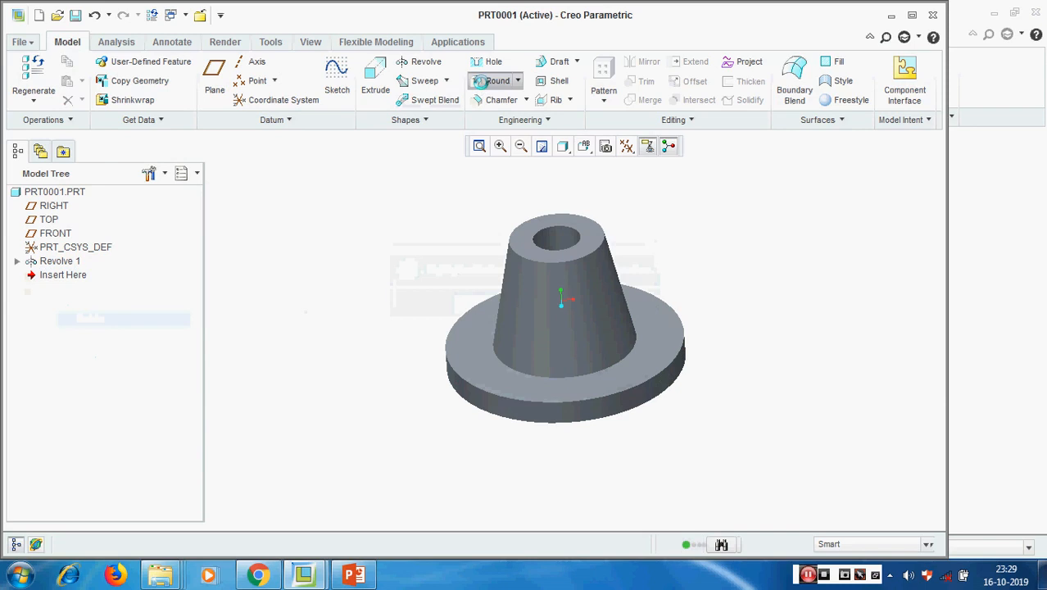
- Create one Round feature with three separate radius 10 sets: the cone's base edge, the flange's upper outer edge and the cone's top outer edge
left_click(483, 81)
left_click(67, 123)
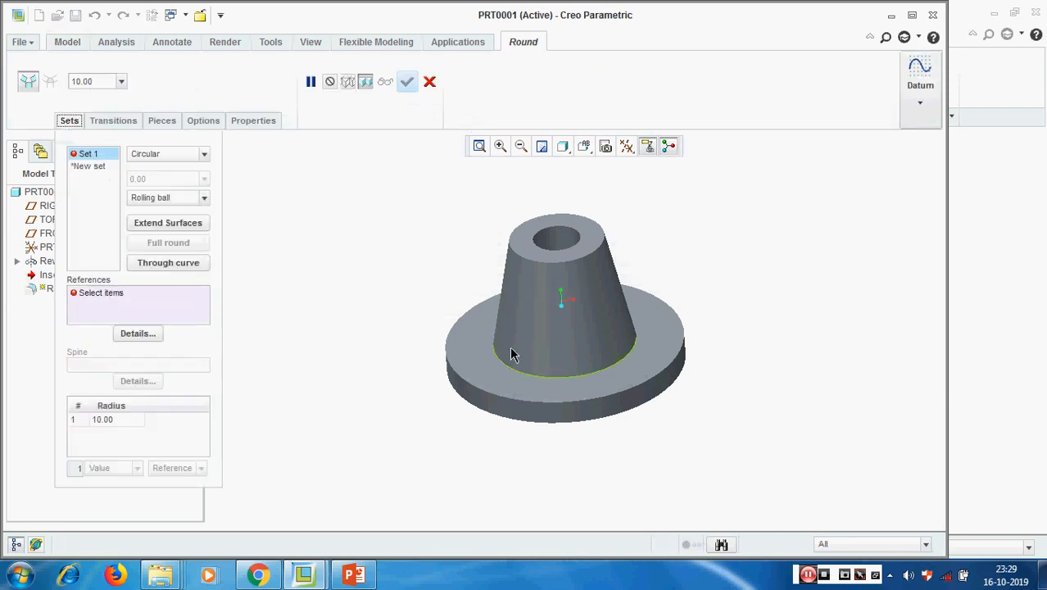
left_click(522, 369)
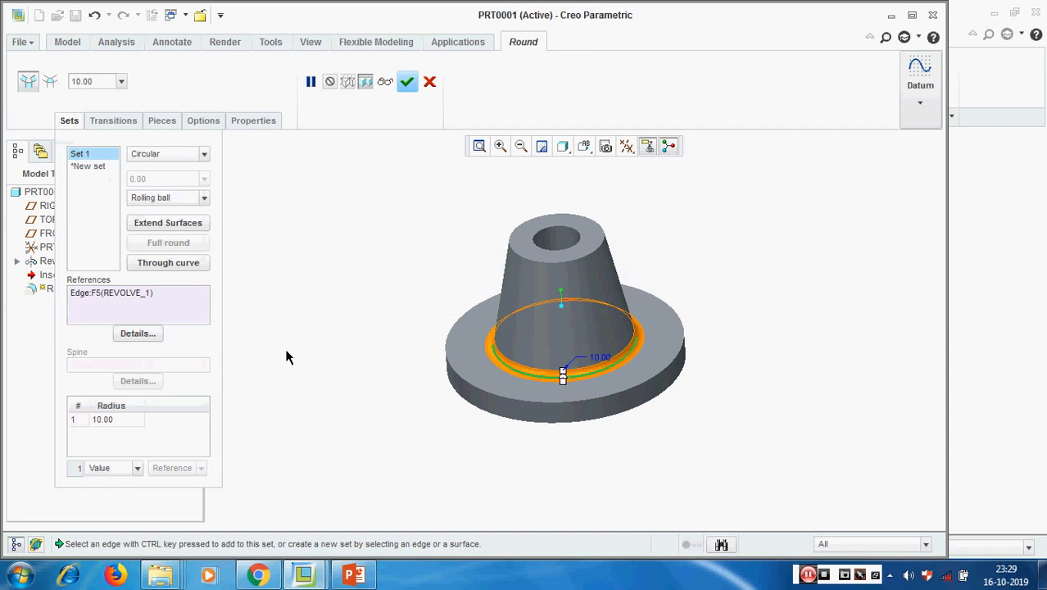
left_click(88, 167)
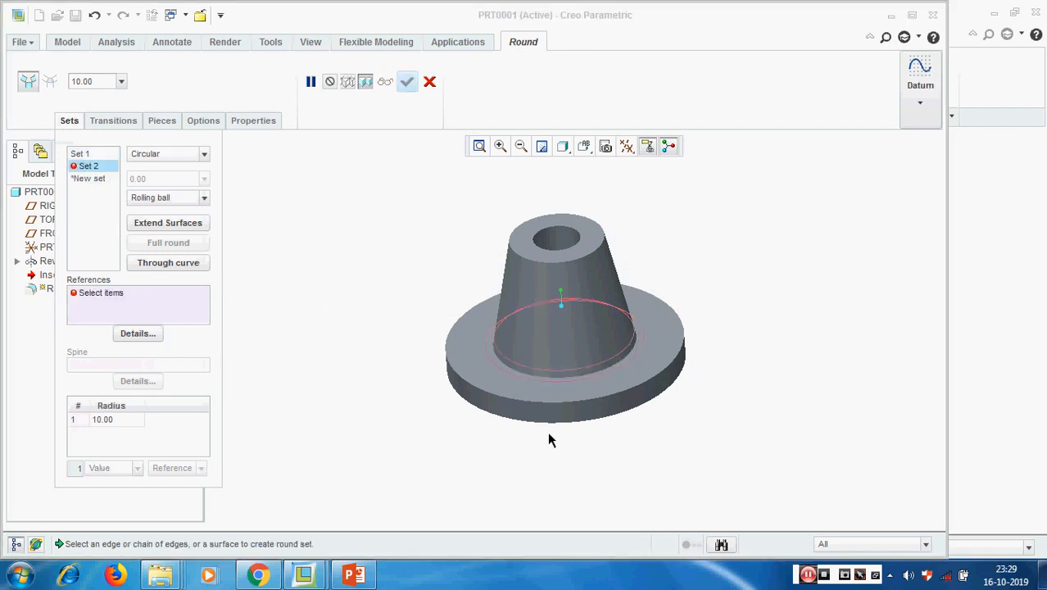
left_click(541, 409)
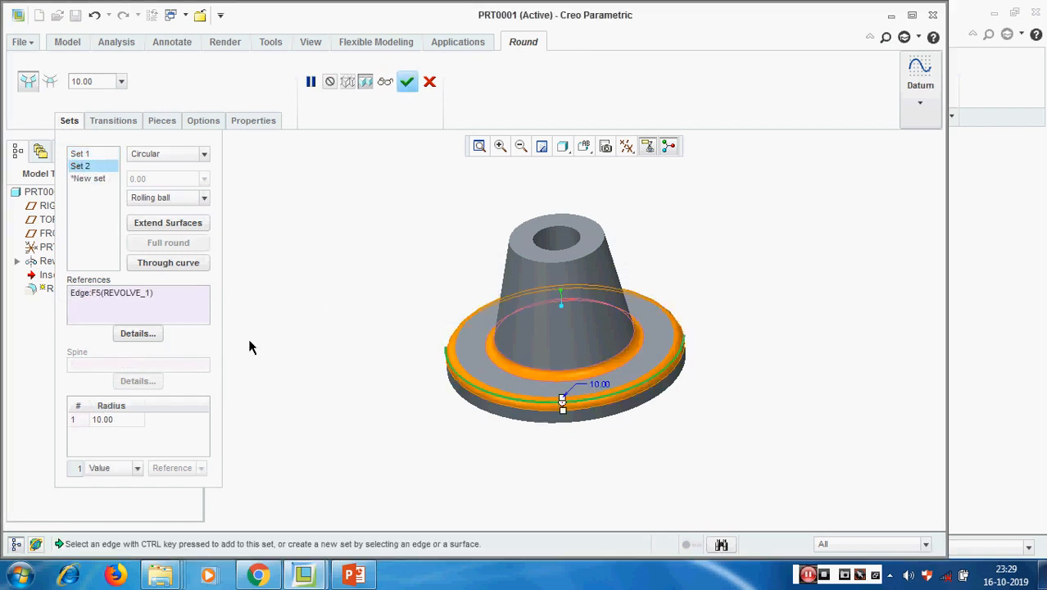
left_click(89, 178)
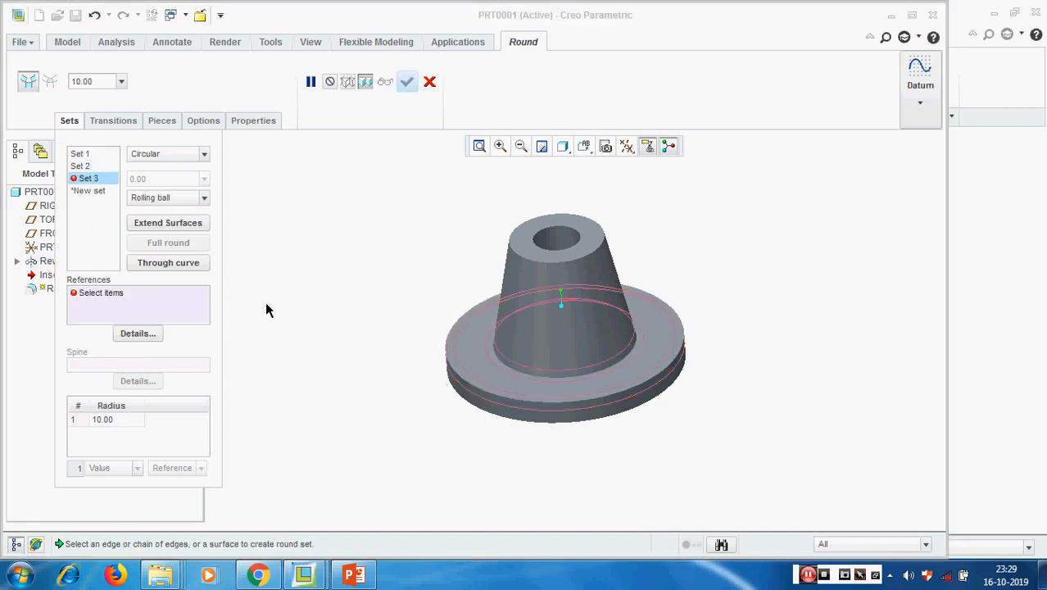
left_click(517, 255)
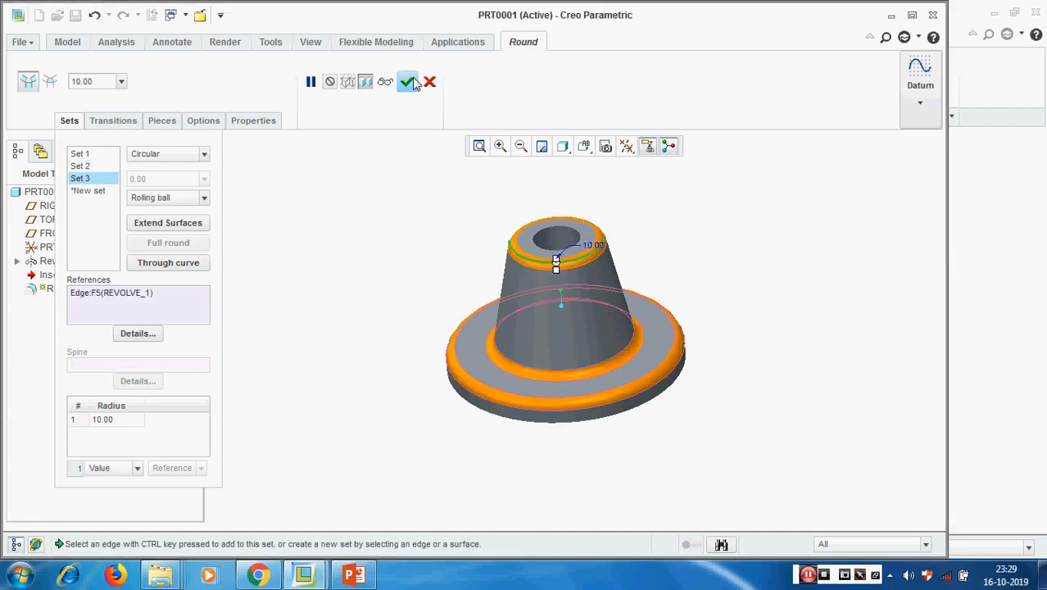
left_click(407, 83)
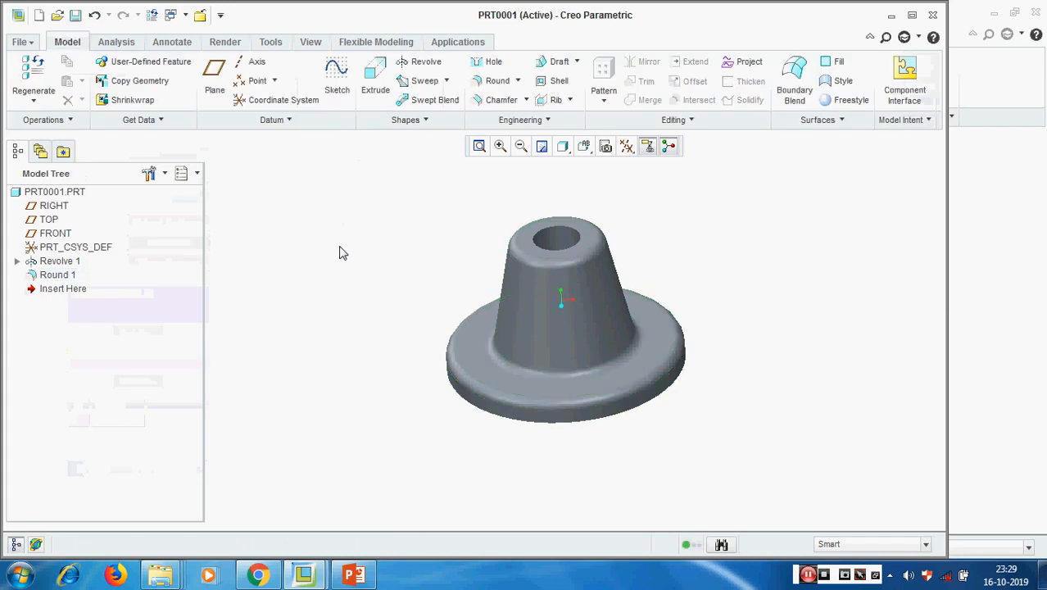
- Redefine the Round feature and set the radius of Set 2, the flange's upper outer edge, to 5
left_click(51, 278)
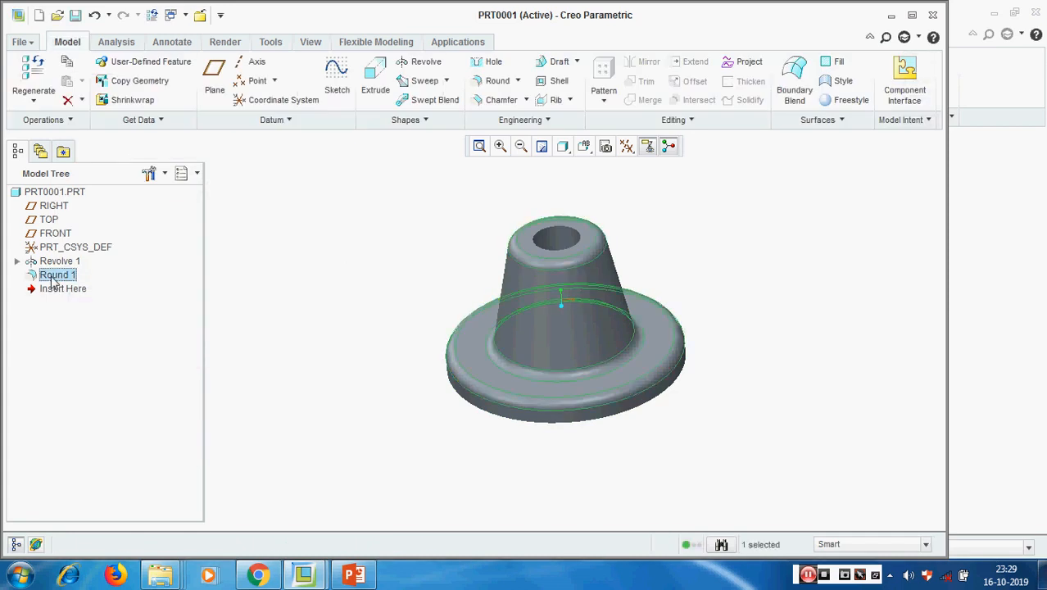
right_click(52, 279)
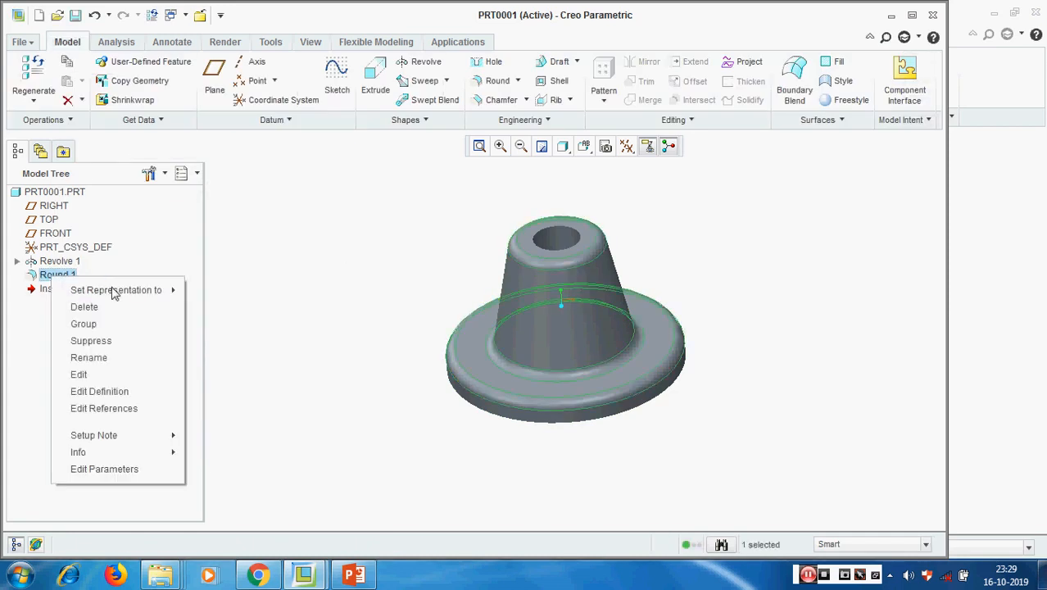
left_click(107, 393)
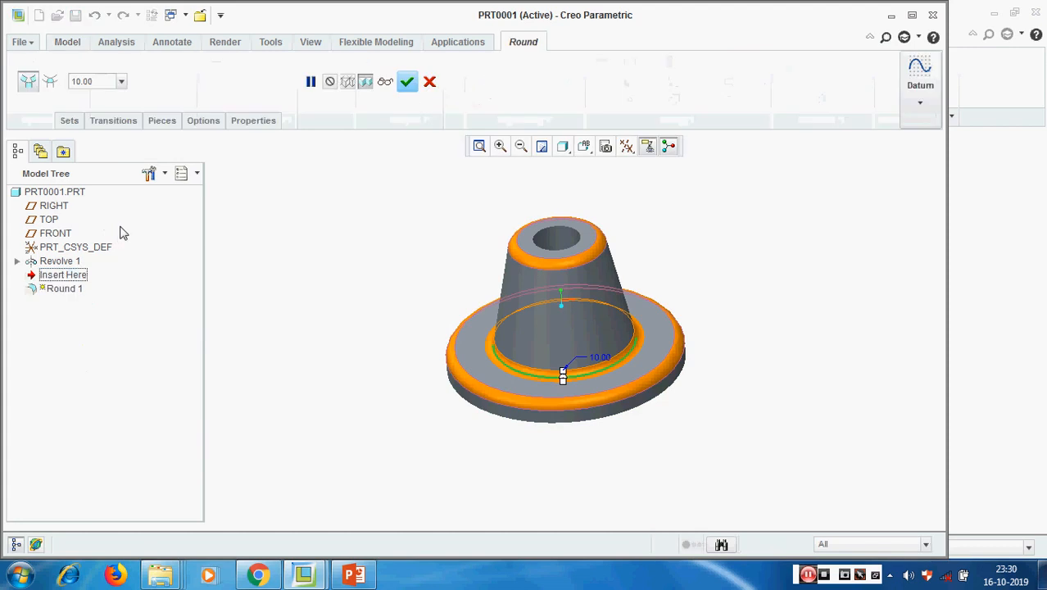
left_click(70, 122)
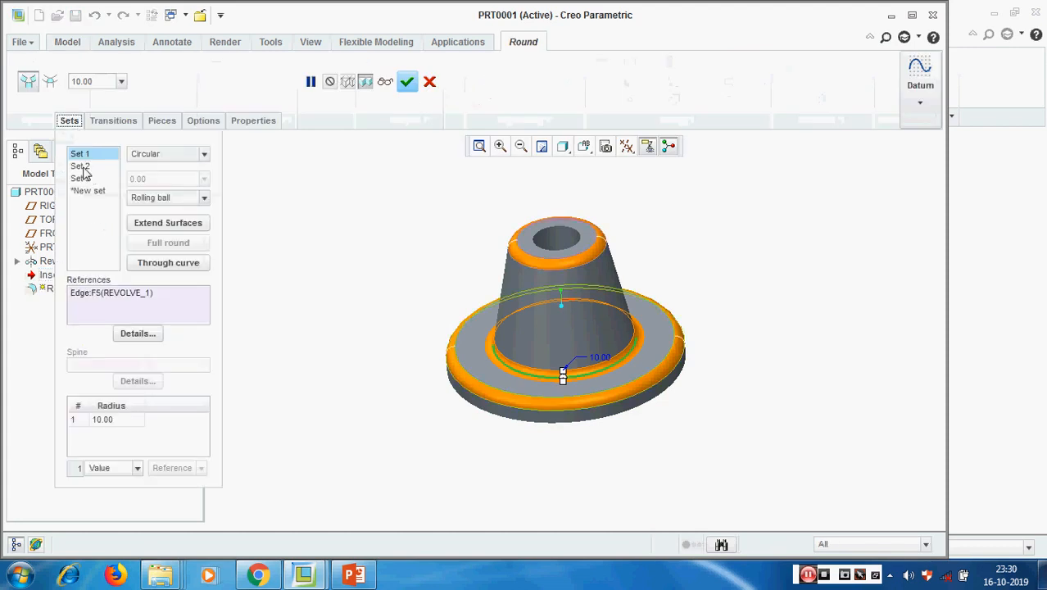
left_click(79, 166)
left_click(103, 85)
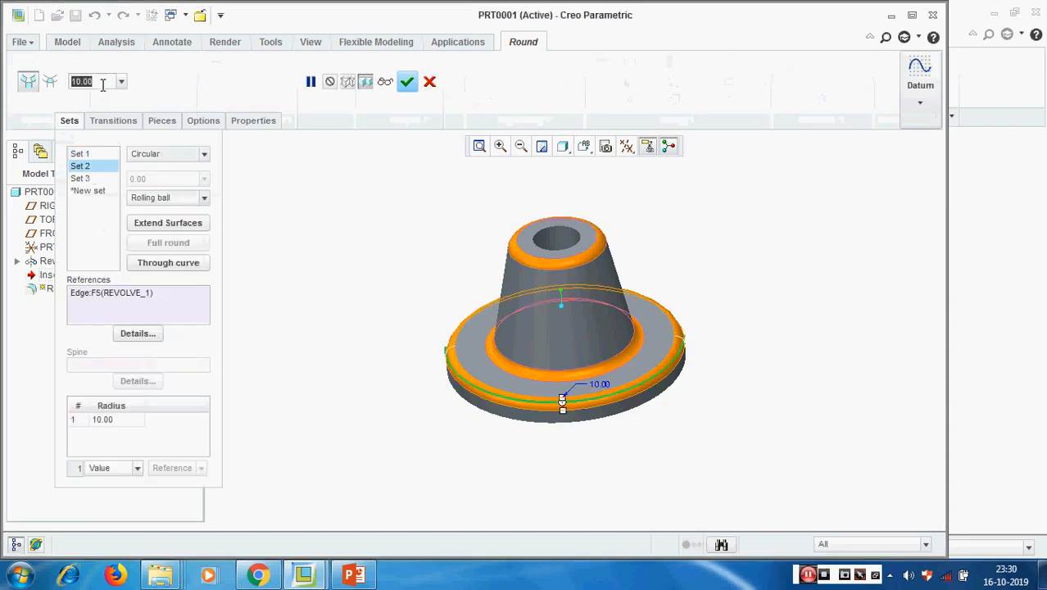
type("5")
key("Return")
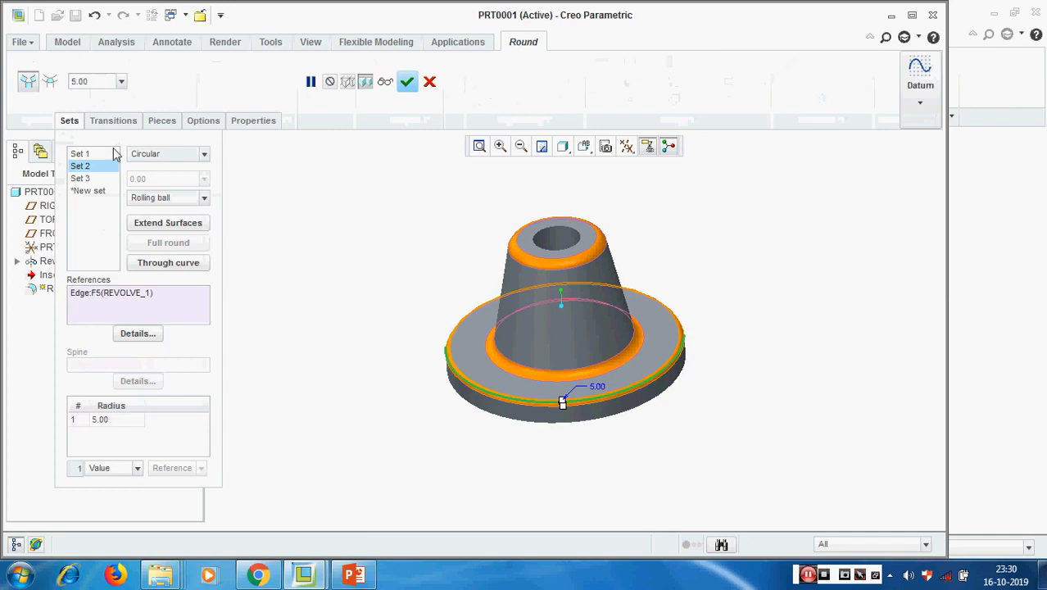
- Set the radius of Set 3, the cone's top outer edge, to 3 and complete the redefined Round
left_click(80, 177)
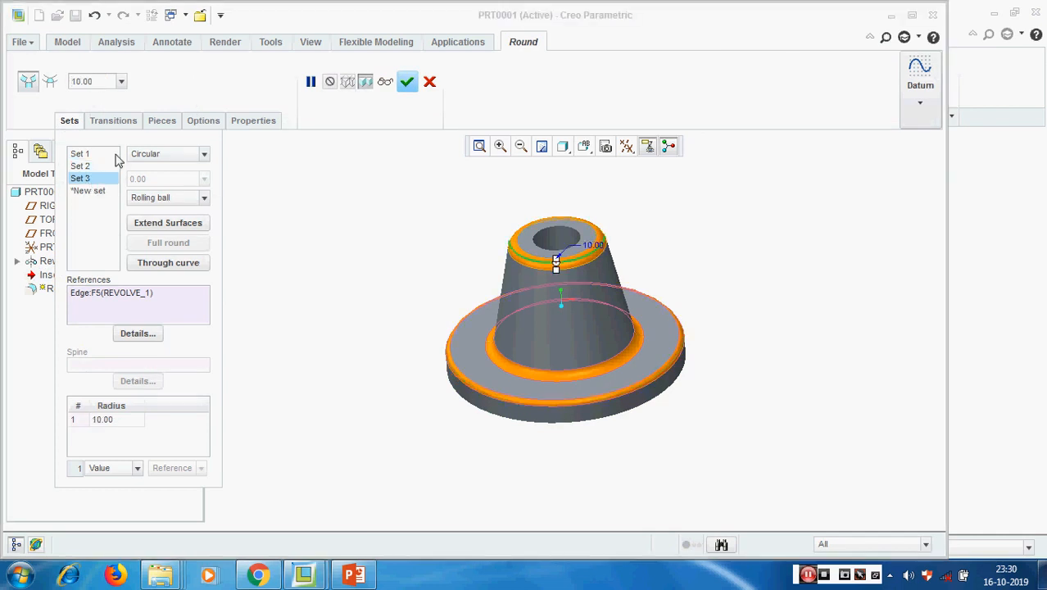
left_click(98, 85)
type("3")
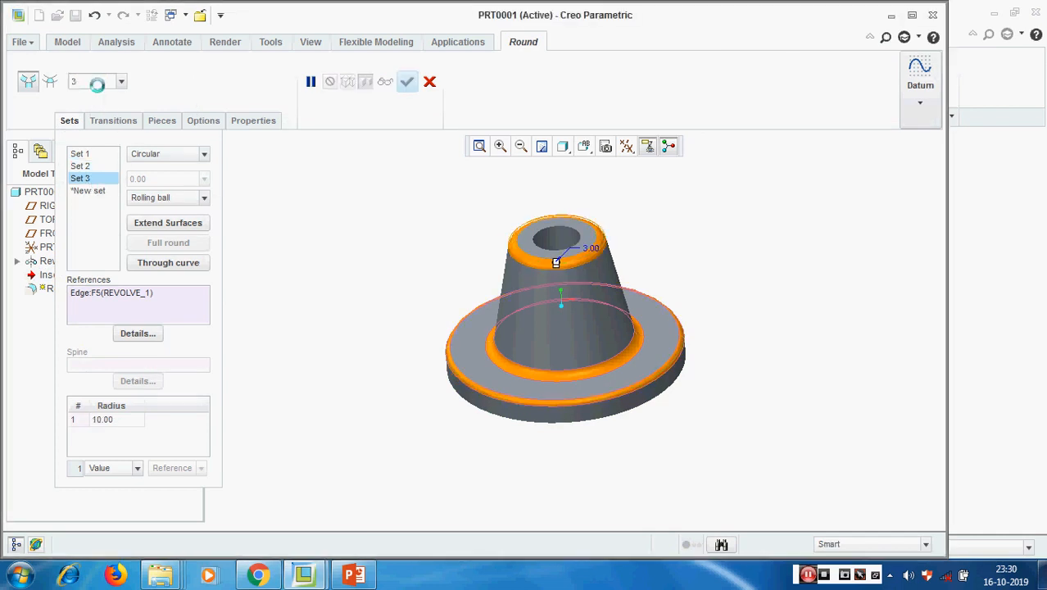
key("Return")
middle_click(755, 280)
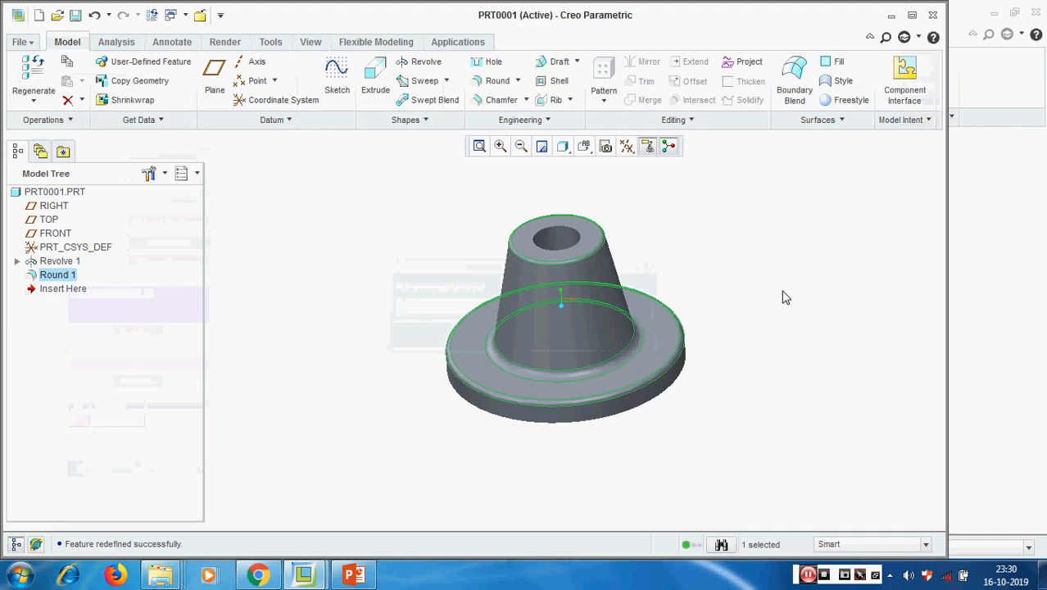
mouse_move(769, 292)
middle_mouse_down()
mouse_move(787, 292)
mouse_move(752, 283)
middle_mouse_up()
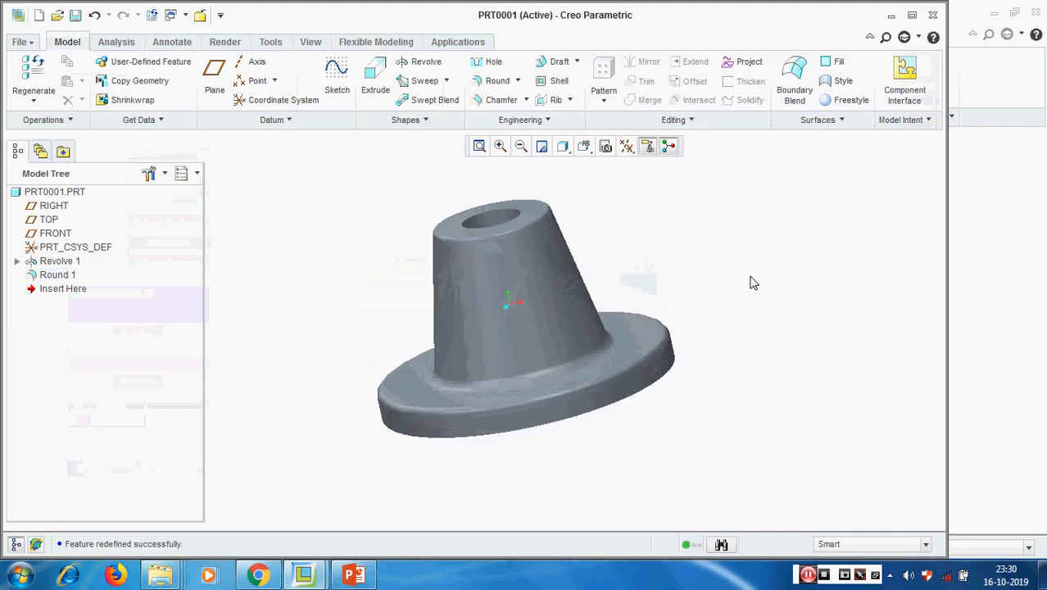
- Switch to PowerPoint to review the Class 2 topic list
left_click(352, 576)
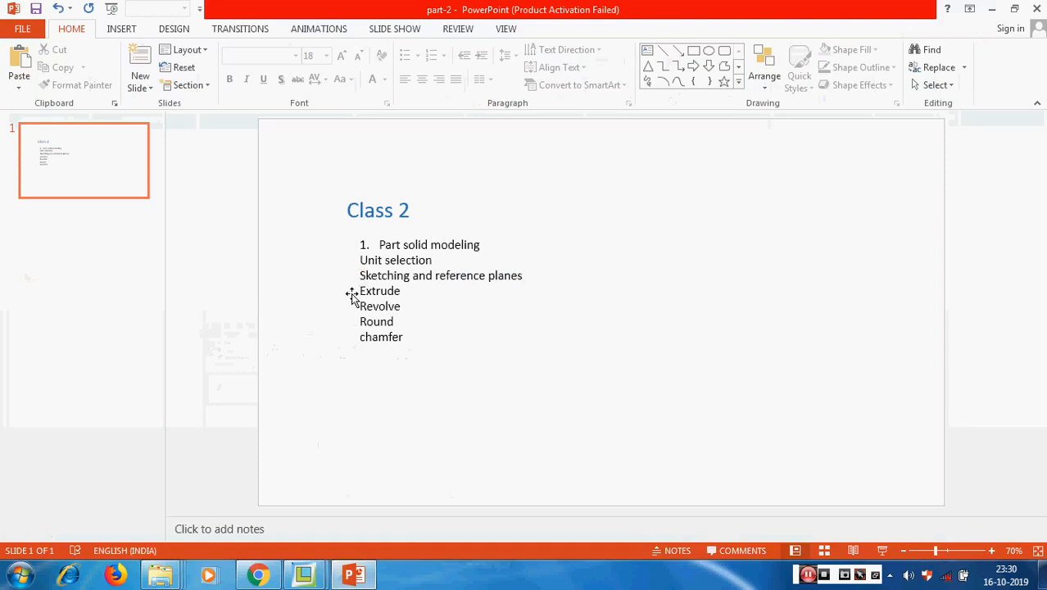
- Switch back to Creo Parametric and start an Edge Chamfer on the bore's top edge using the D x D scheme at 3.00
left_click(991, 9)
middle_click_drag(632, 229, 646, 244)
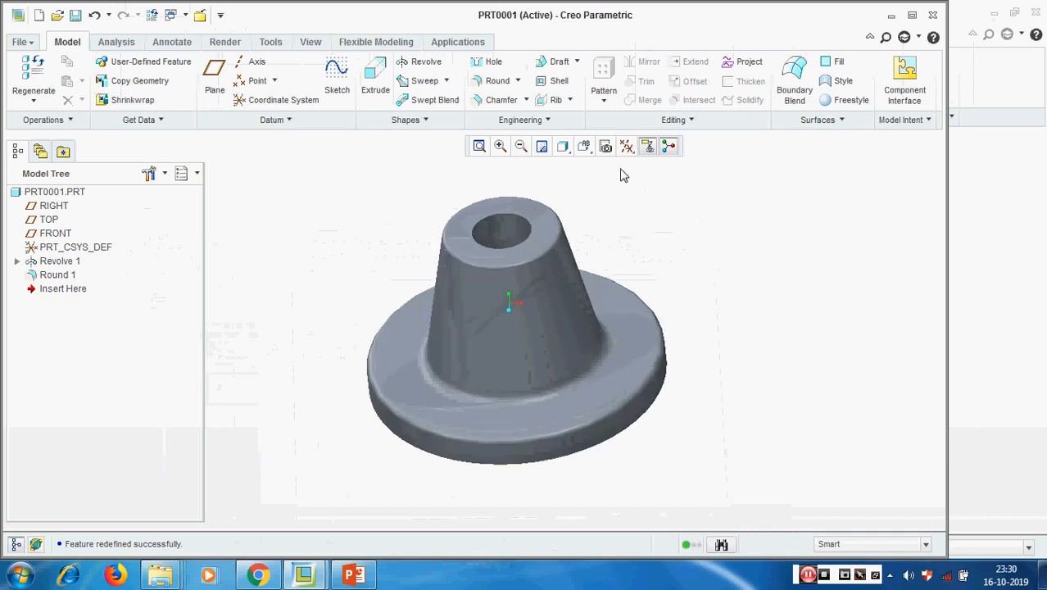
left_click(497, 100)
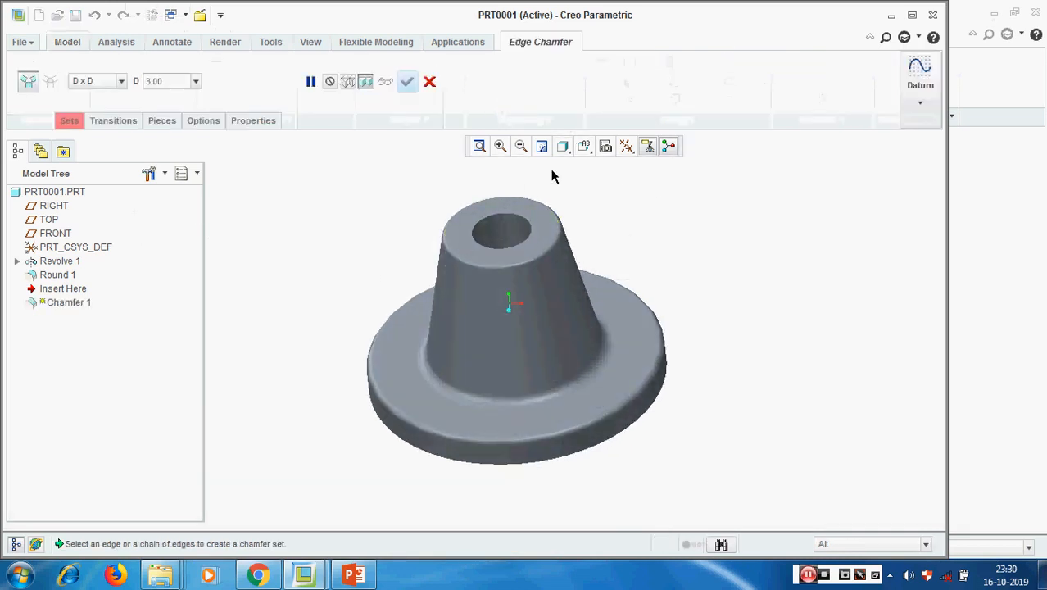
scroll(498, 233, "down", 5)
scroll(479, 268, "up", 2)
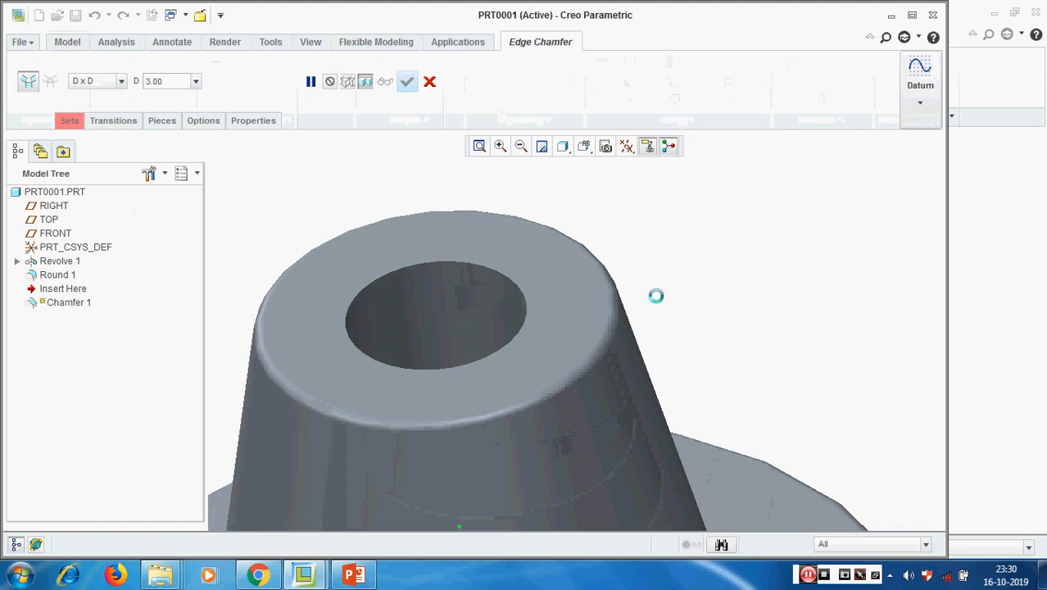
left_click(121, 82)
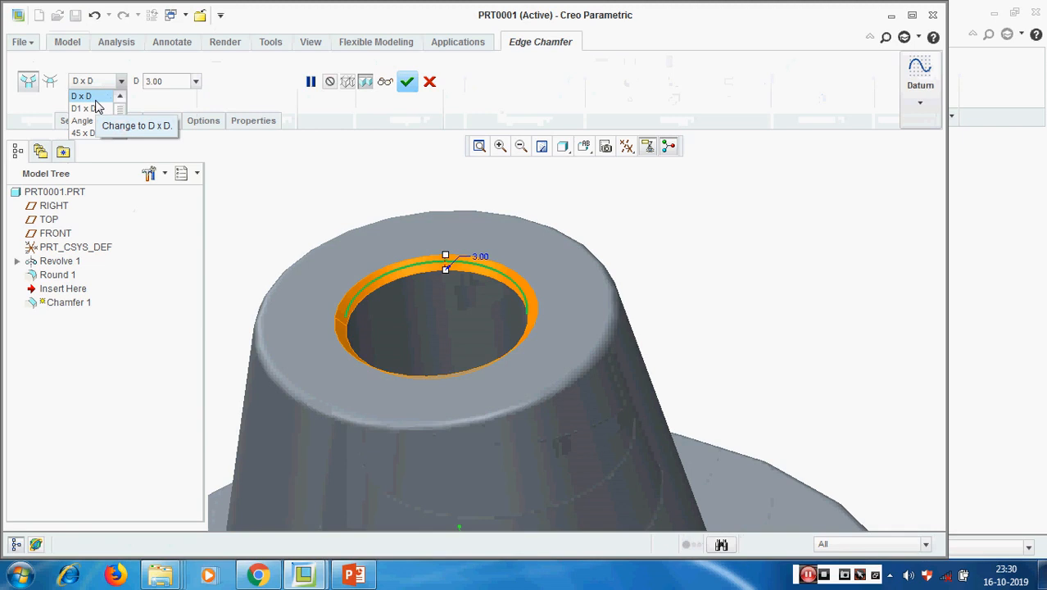
left_click(496, 312)
- Change the chamfer's dimension scheme to D1 x D2 and set D1, the distance along the bore wall, to 5
middle_click_drag(477, 289, 380, 264)
scroll(354, 307, "down", 3)
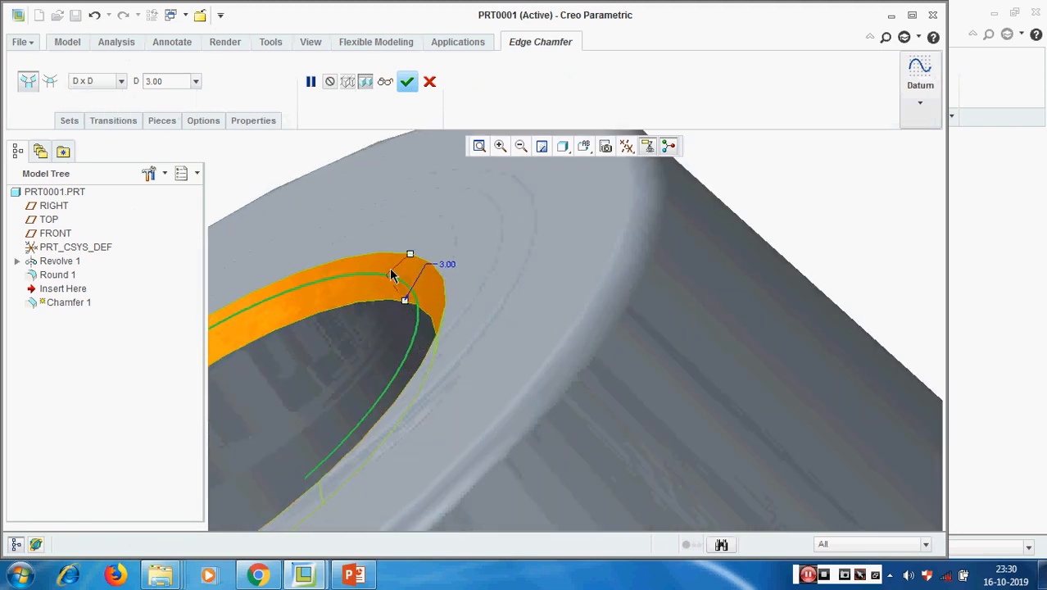
scroll(389, 276, "down", 3)
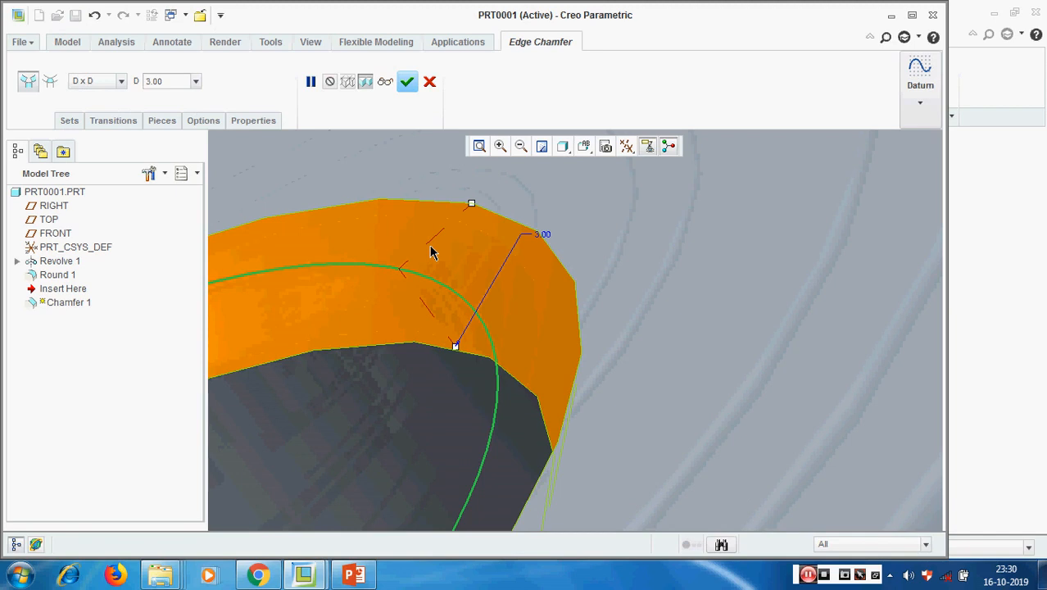
middle_click_drag(439, 325, 479, 366)
scroll(479, 366, "up", 2)
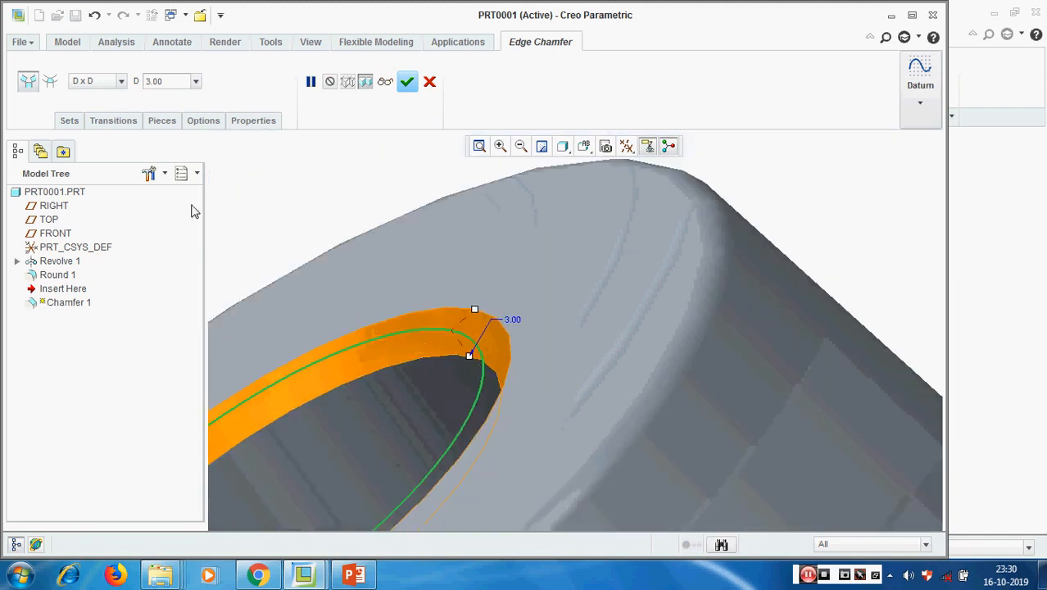
left_click(121, 82)
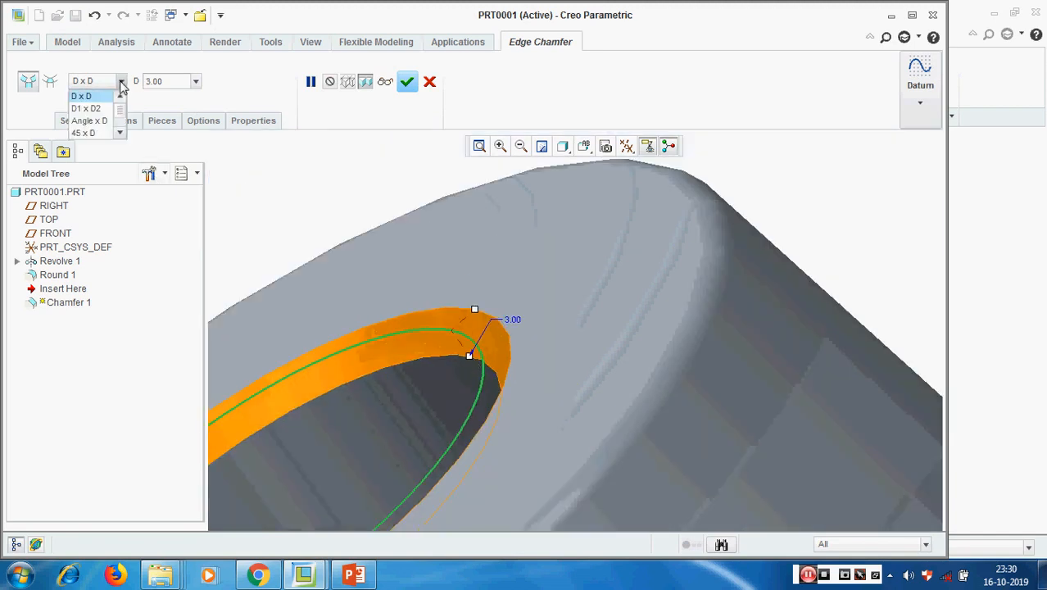
left_click(96, 108)
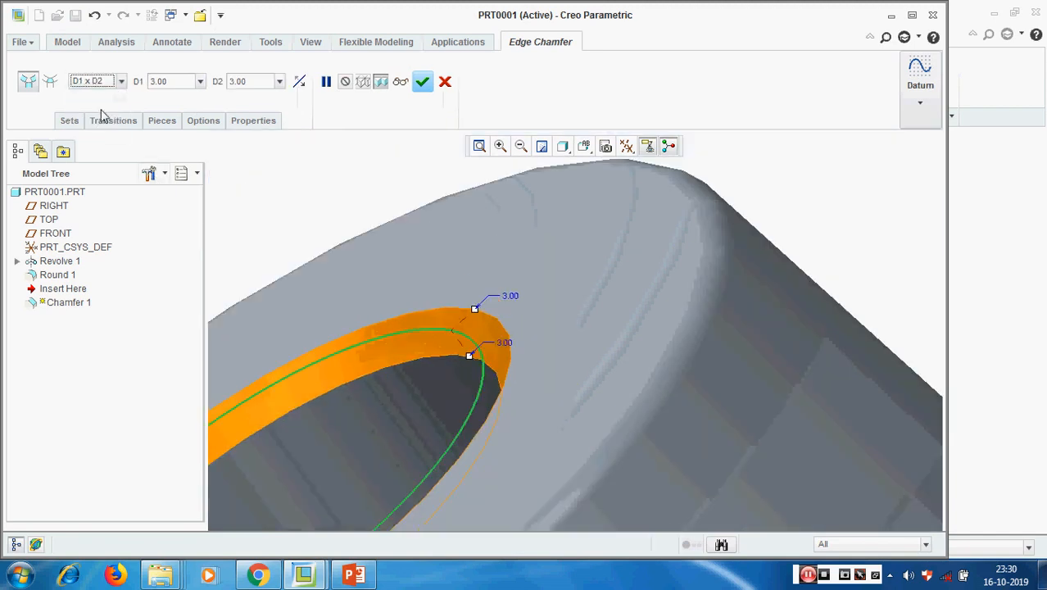
double_click(505, 350)
type("5")
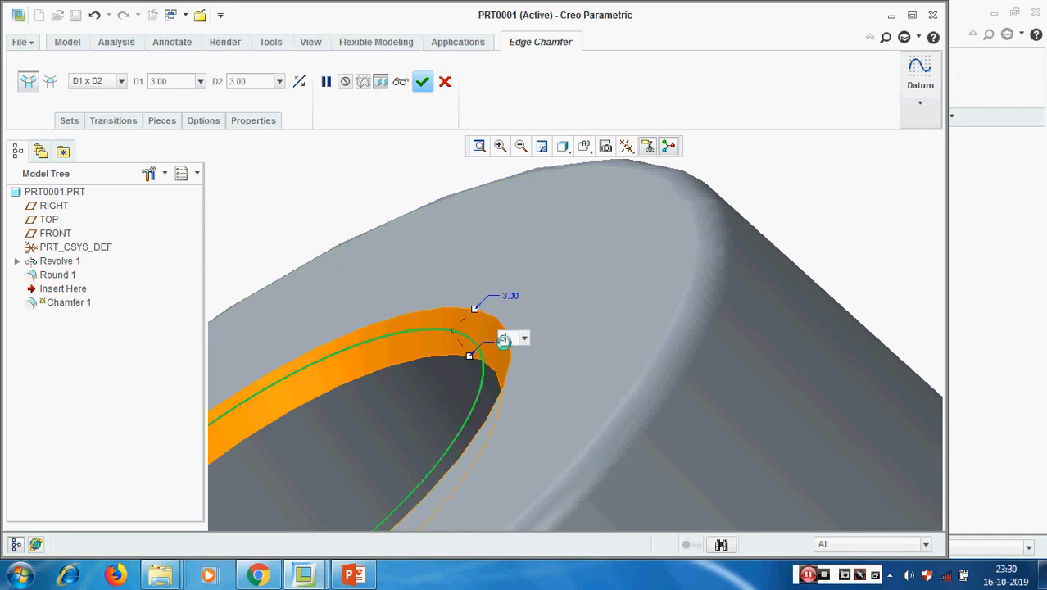
key("Return")
middle_click_drag(540, 327, 505, 300)
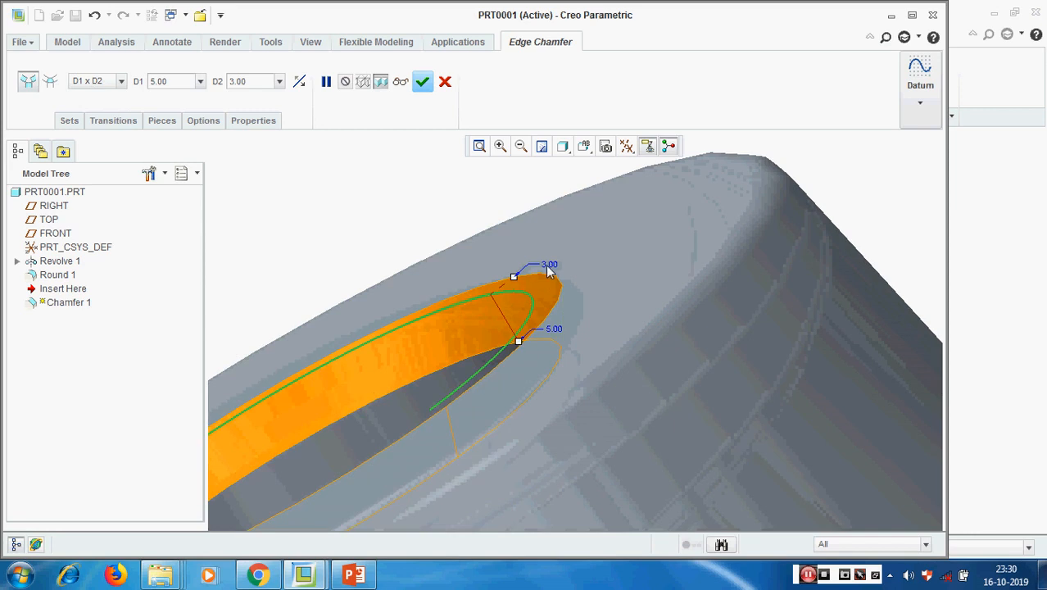
- Change the chamfer's dimension scheme to Angle x D and set the angle to 35
left_click(121, 81)
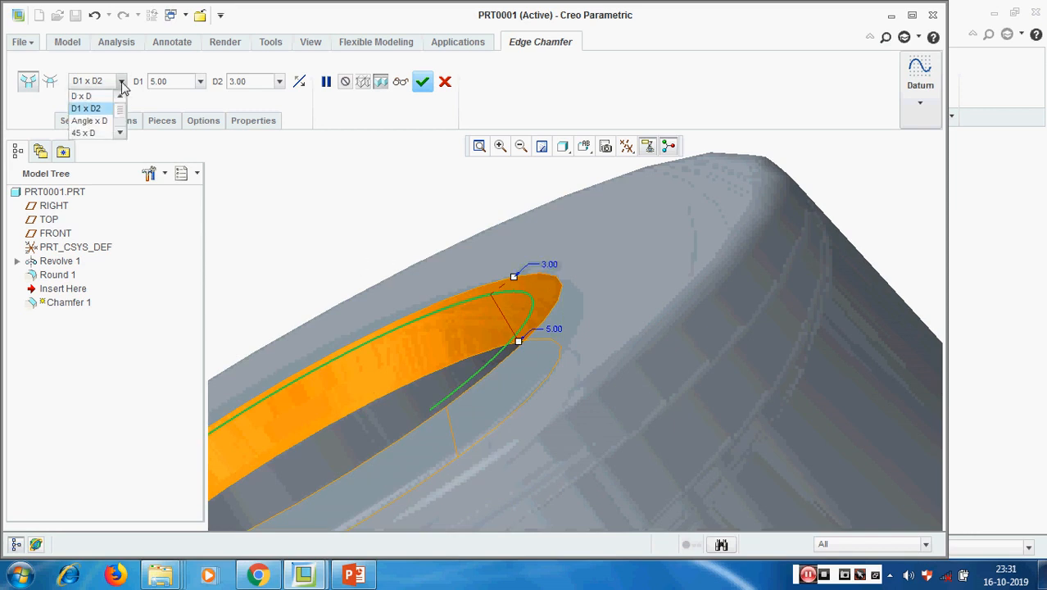
left_click(90, 120)
middle_click_drag(579, 341, 539, 366)
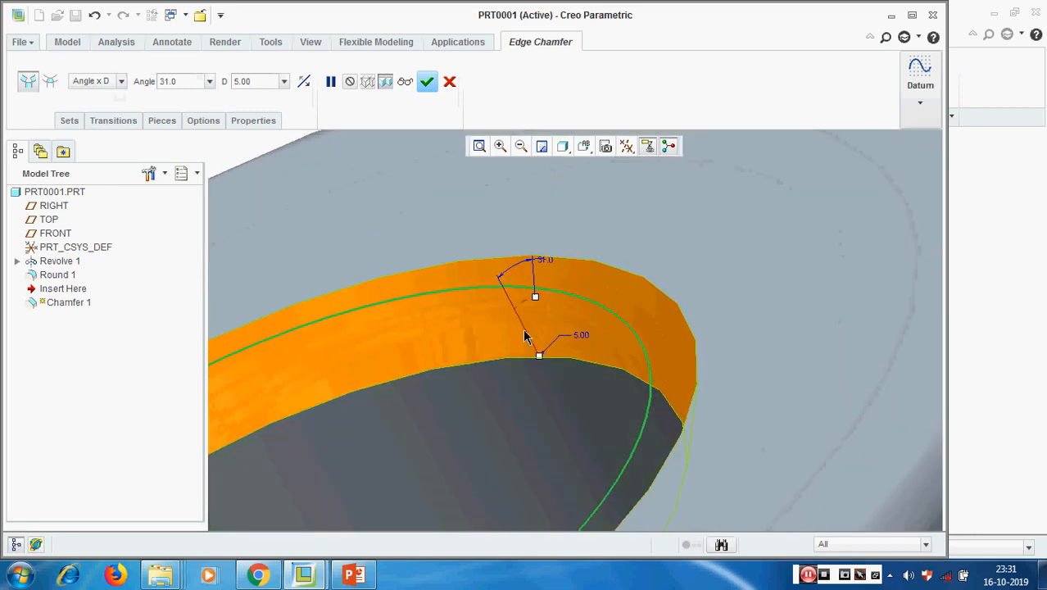
double_click(544, 259)
type("35")
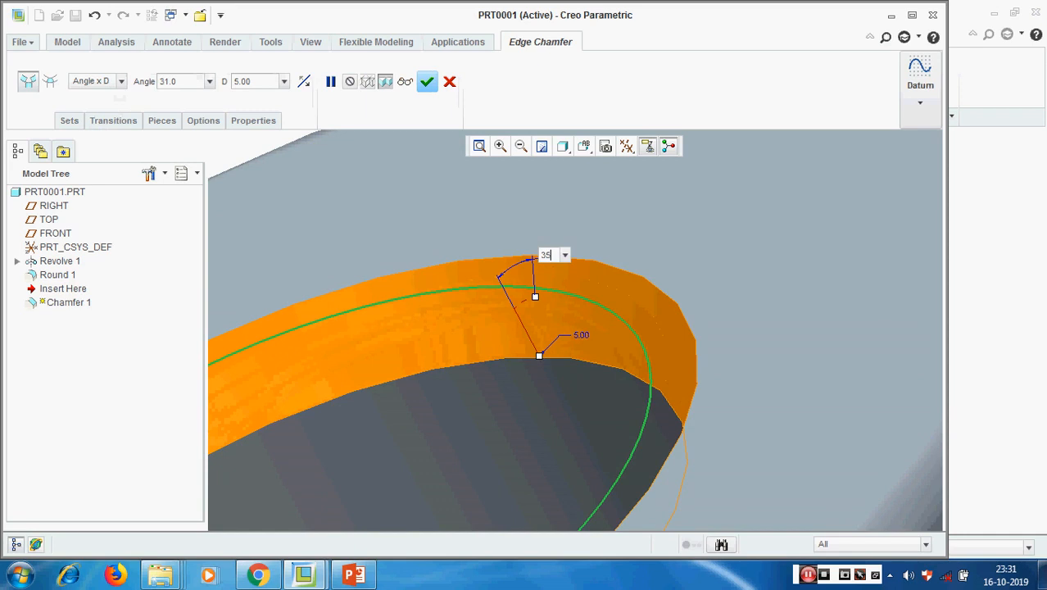
key("Return")
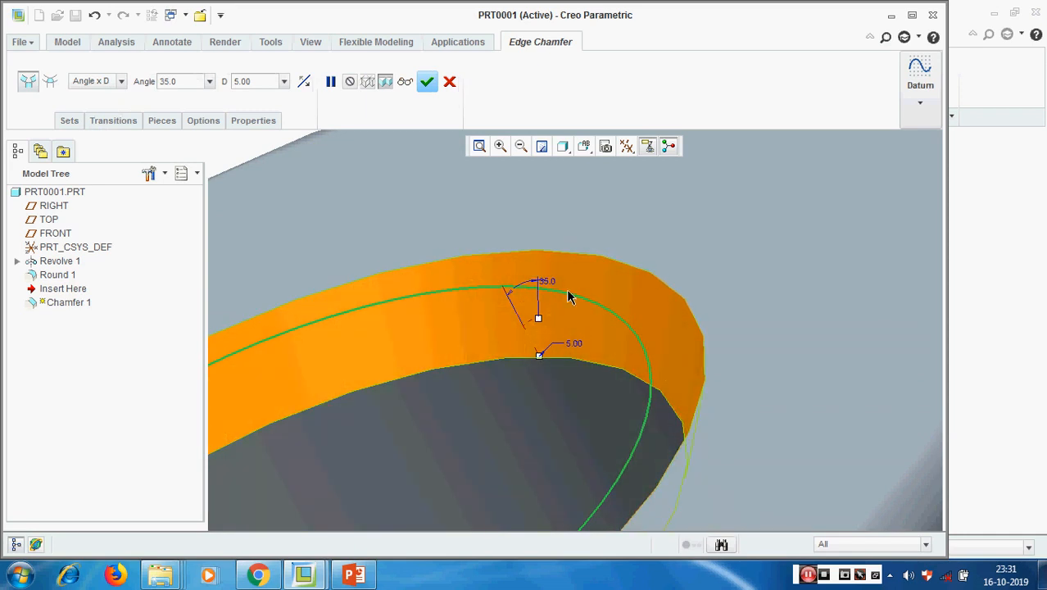
- Swap the surfaces that the chamfer's angle and distance are measured on, keep the Angle x D scheme and complete the chamfer
left_click(304, 82)
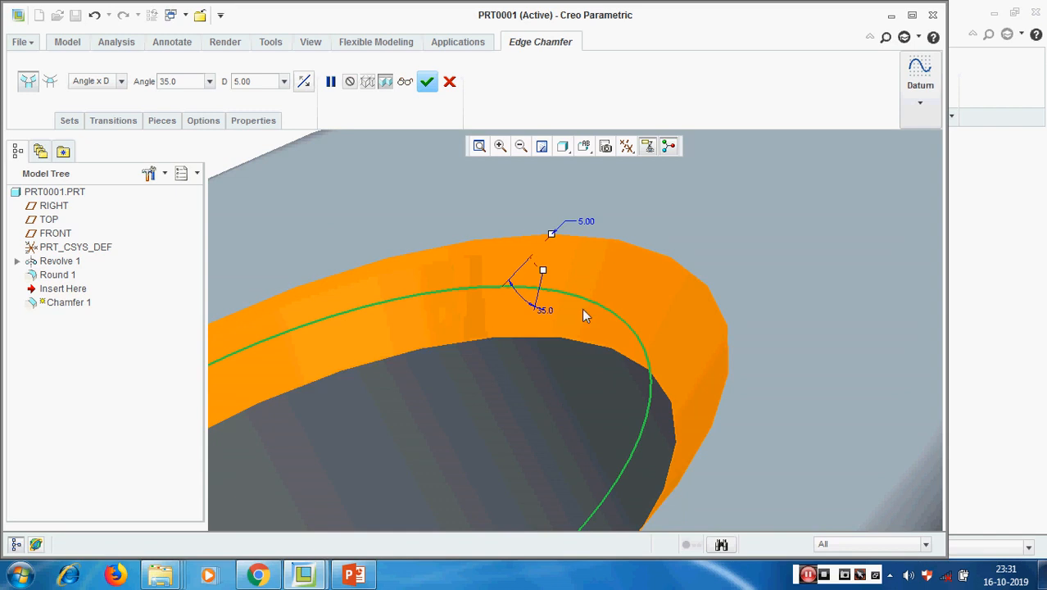
middle_click_drag(584, 316, 526, 280)
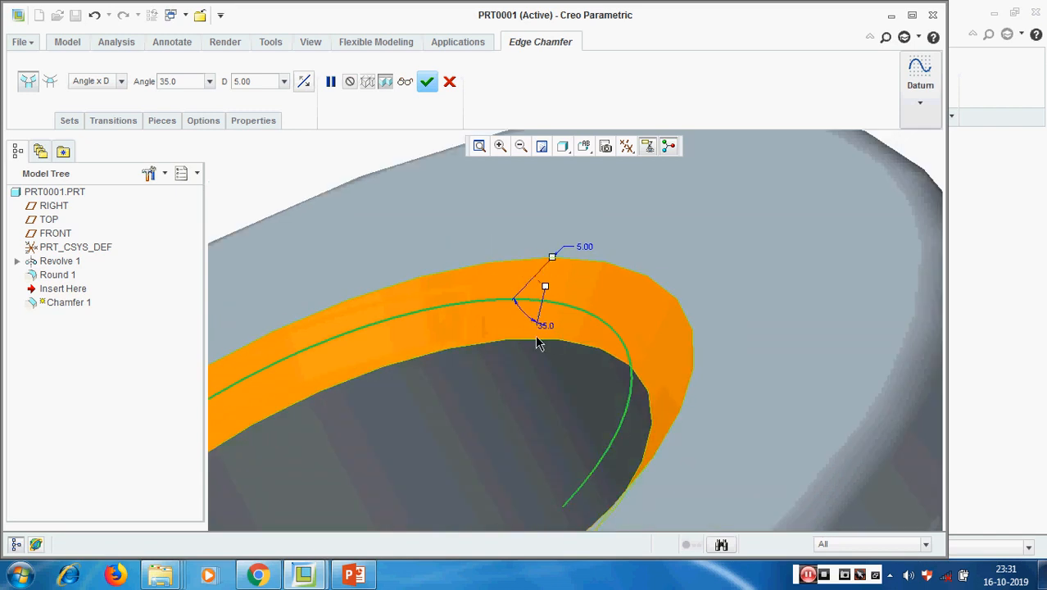
left_click(121, 82)
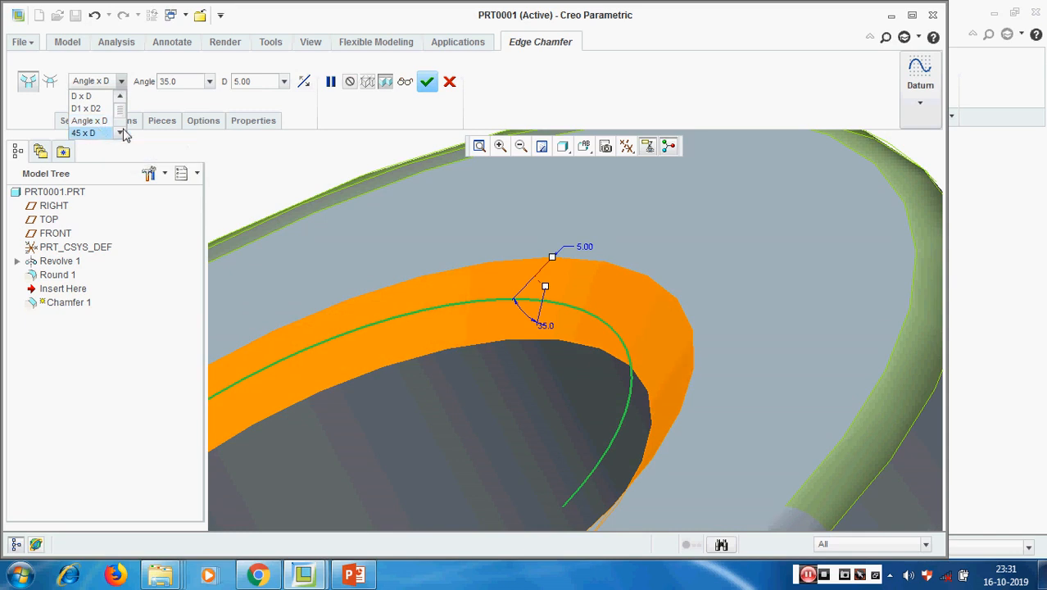
left_click(194, 102)
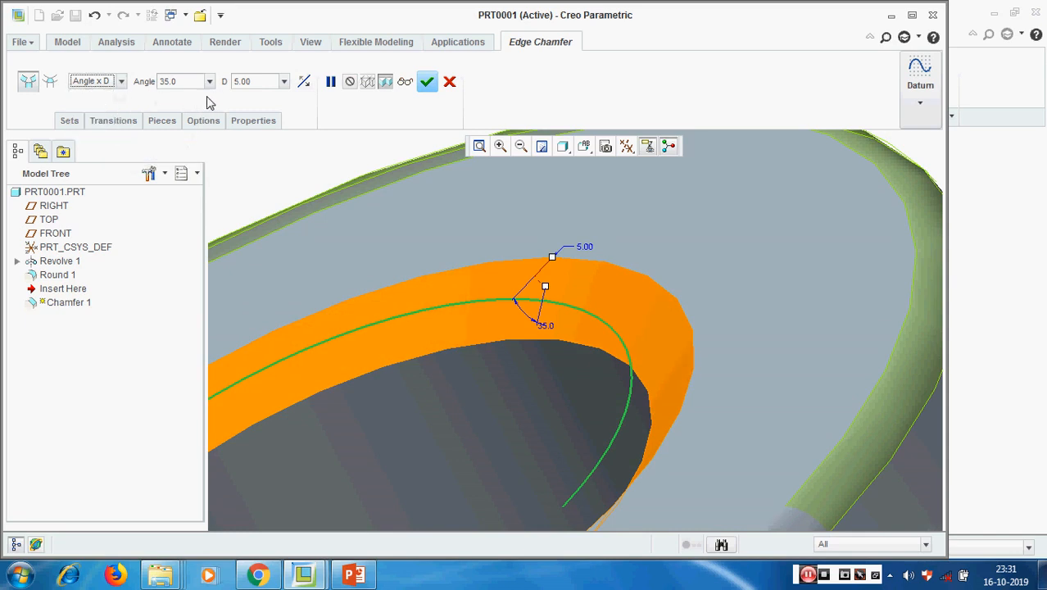
left_click(428, 83)
scroll(557, 292, "down", 5)
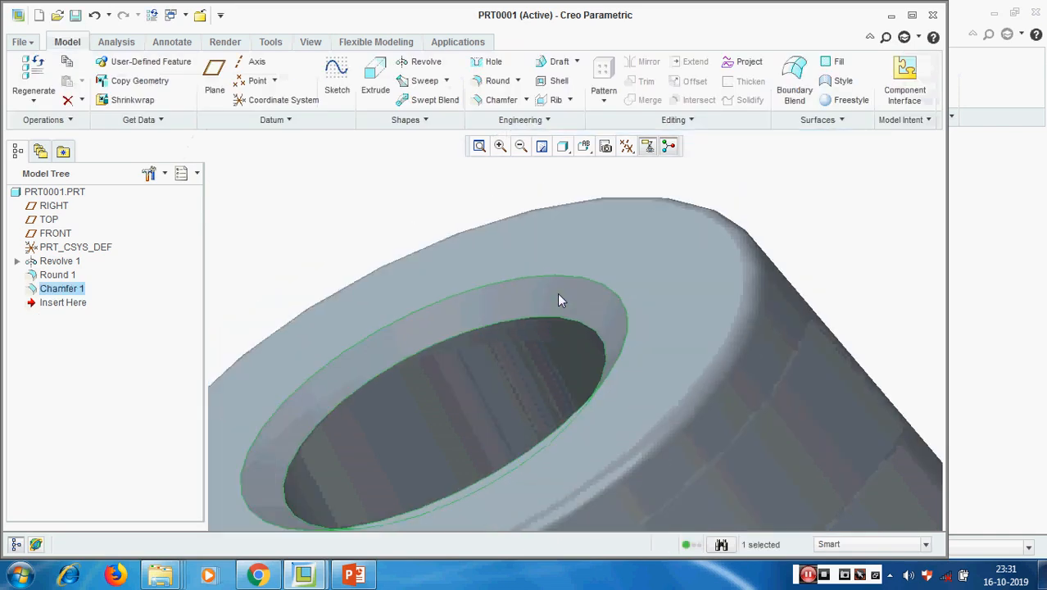
left_click(741, 250)
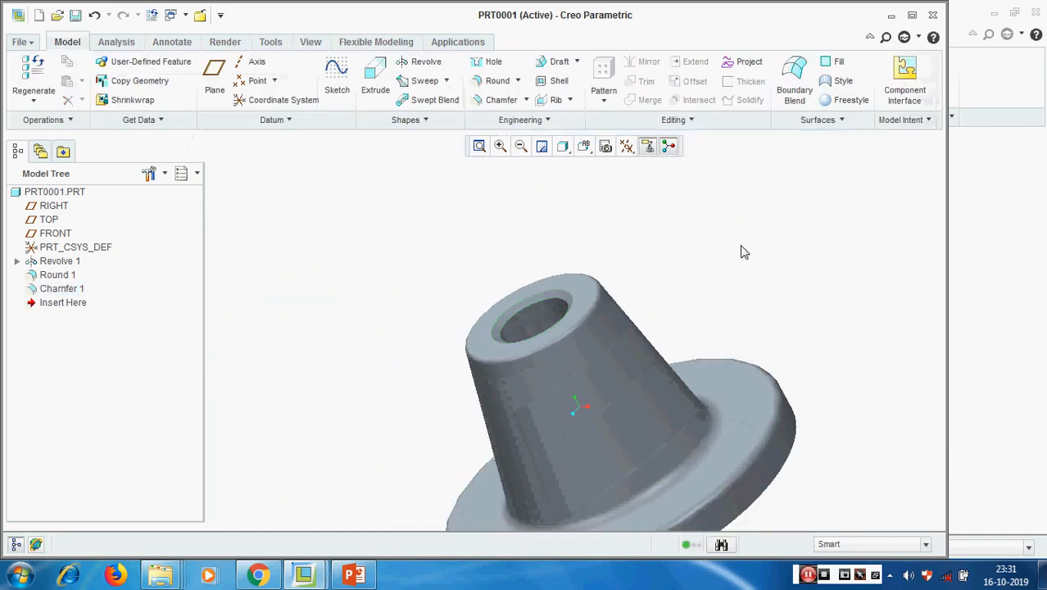
- Save the part and restore the default model orientation
left_click(74, 14)
middle_click(442, 272)
scroll(442, 272, "up", 3)
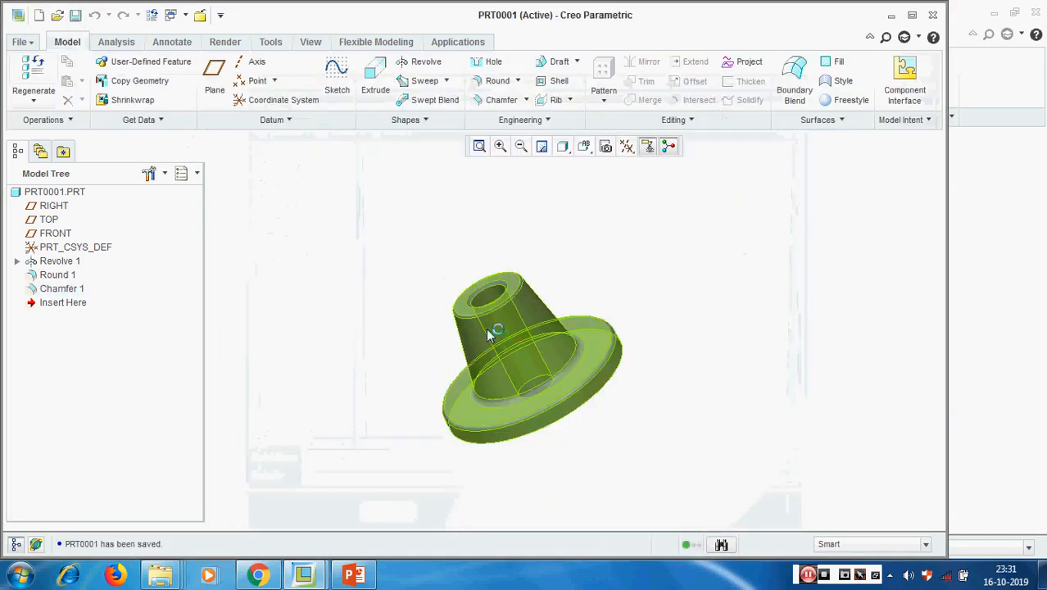
key("ctrl+d")
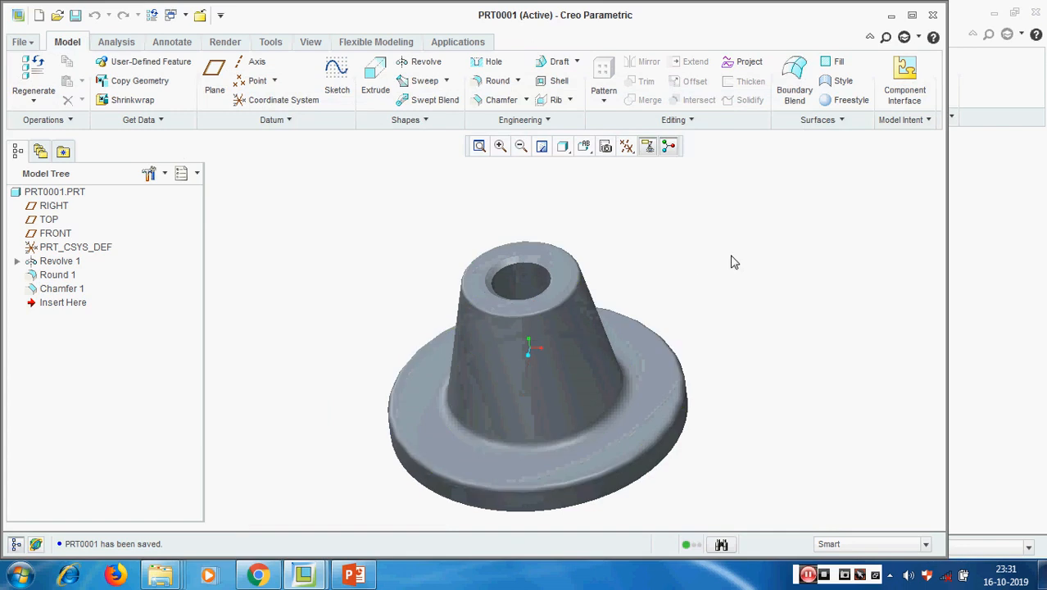
- Create a new solid part named pt2 using the default template
left_click(21, 45)
left_click(39, 72)
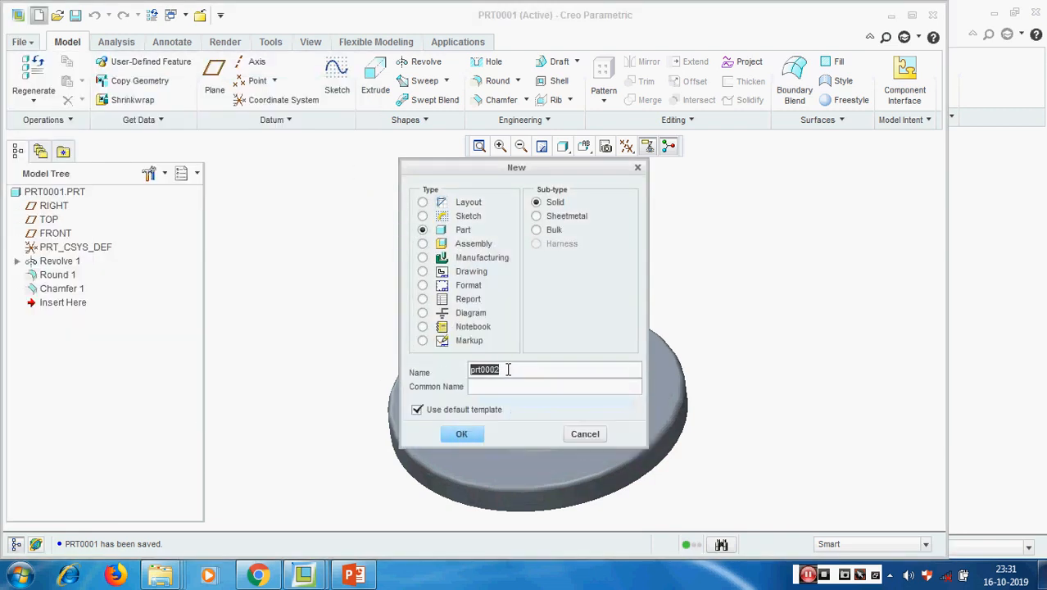
type("pt2")
left_click(462, 434)
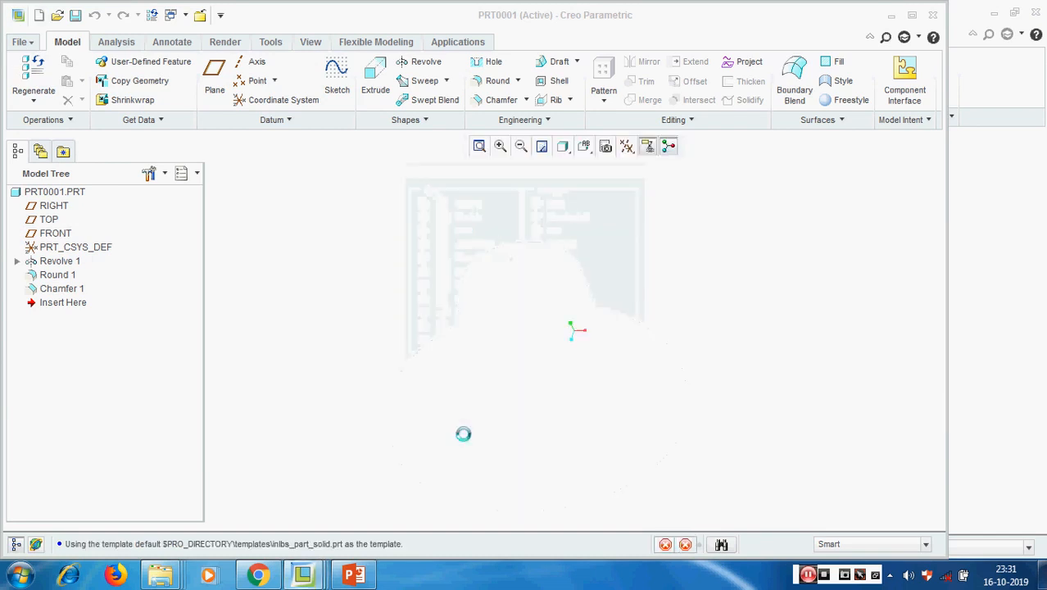
- Check the units in the new part's Model Properties and close the properties unchanged
left_click(20, 42)
mouse_move(27, 252)
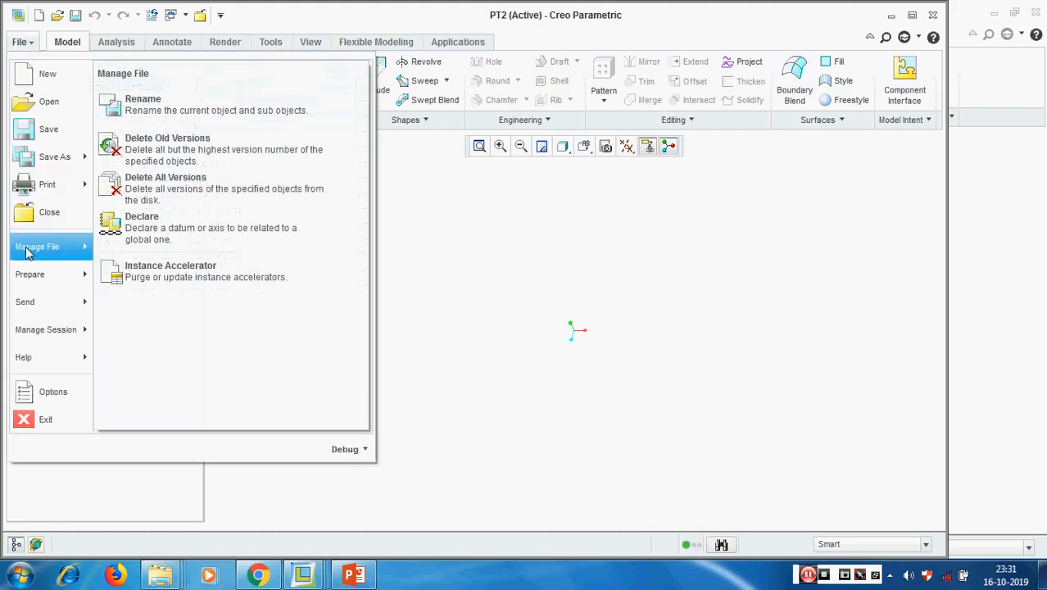
mouse_move(33, 274)
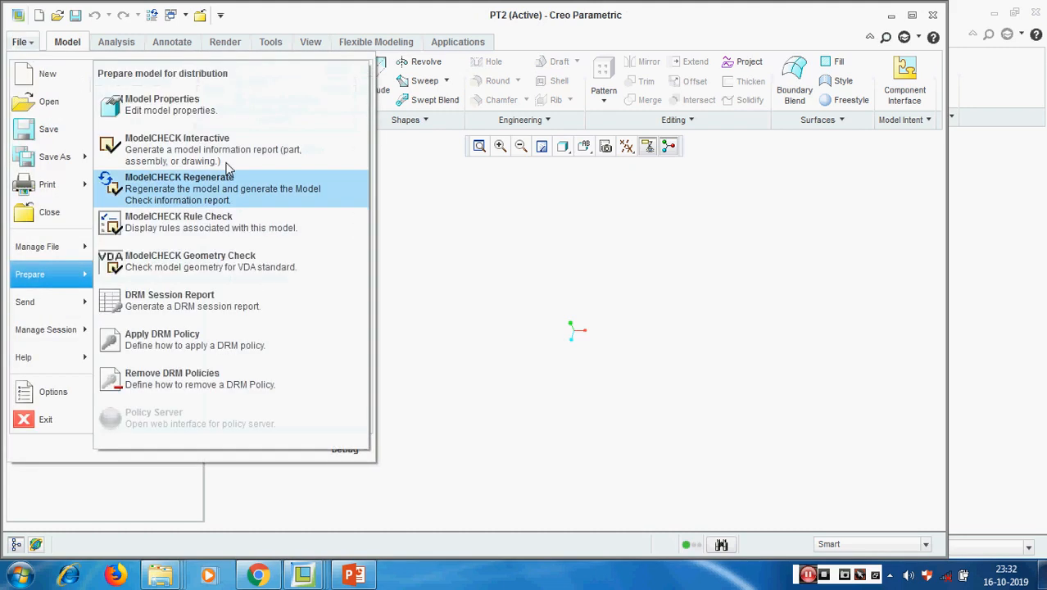
left_click(212, 111)
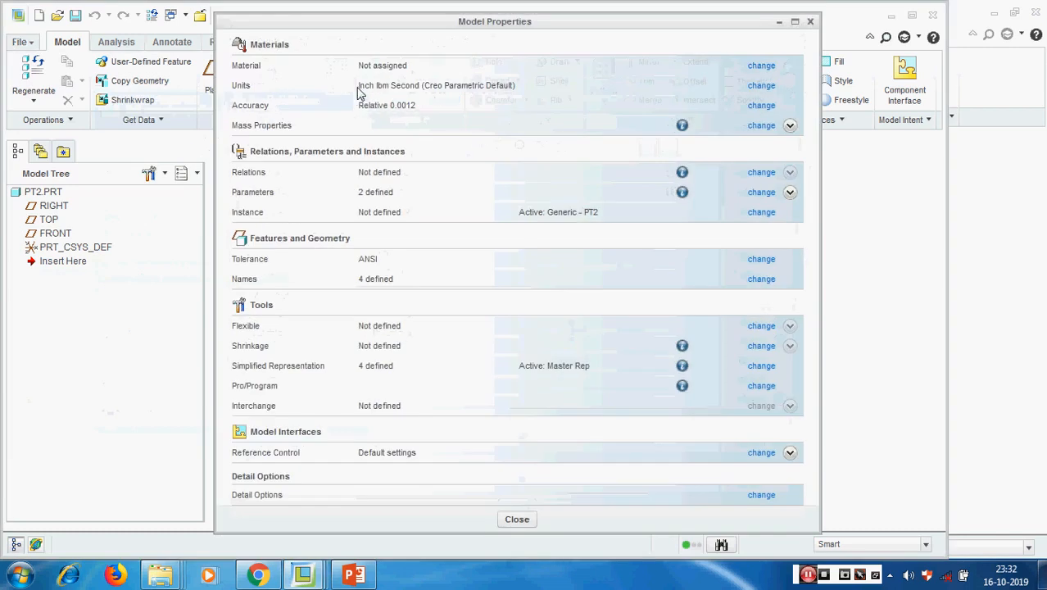
left_click(809, 21)
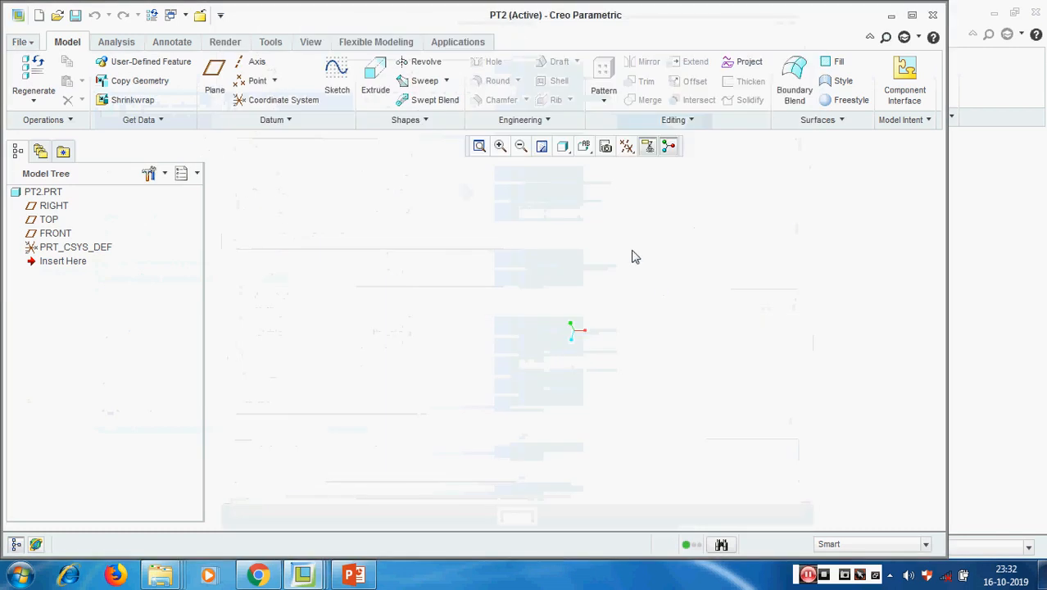
- Display the datum planes and start an Extrude sketch on the FRONT plane with the RIGHT plane as the Right orientation reference
left_click(627, 146)
left_click(645, 251)
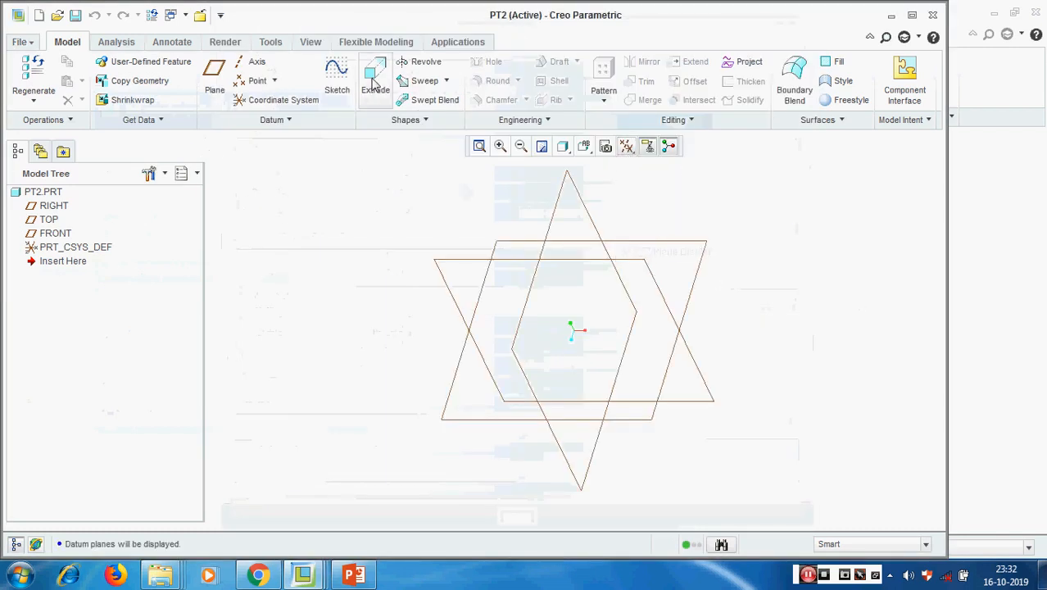
left_click(82, 120)
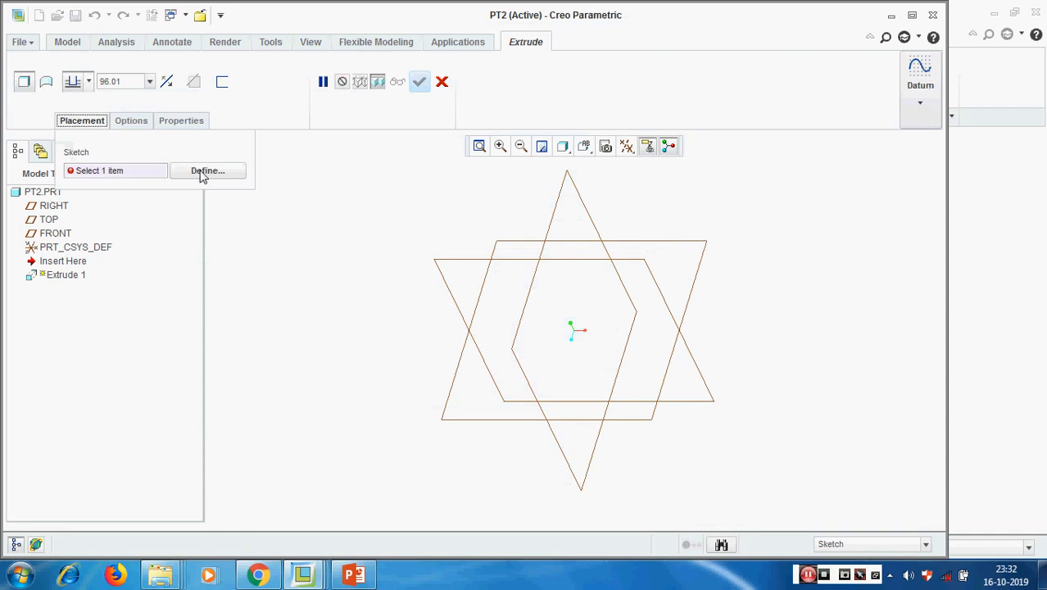
left_click(205, 172)
left_click(469, 262)
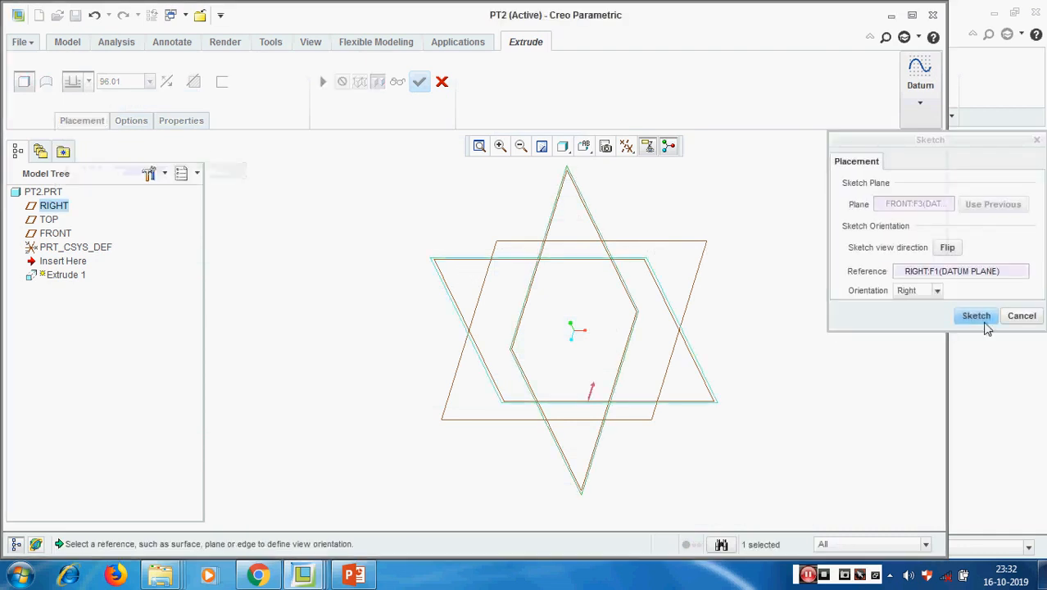
left_click(978, 318)
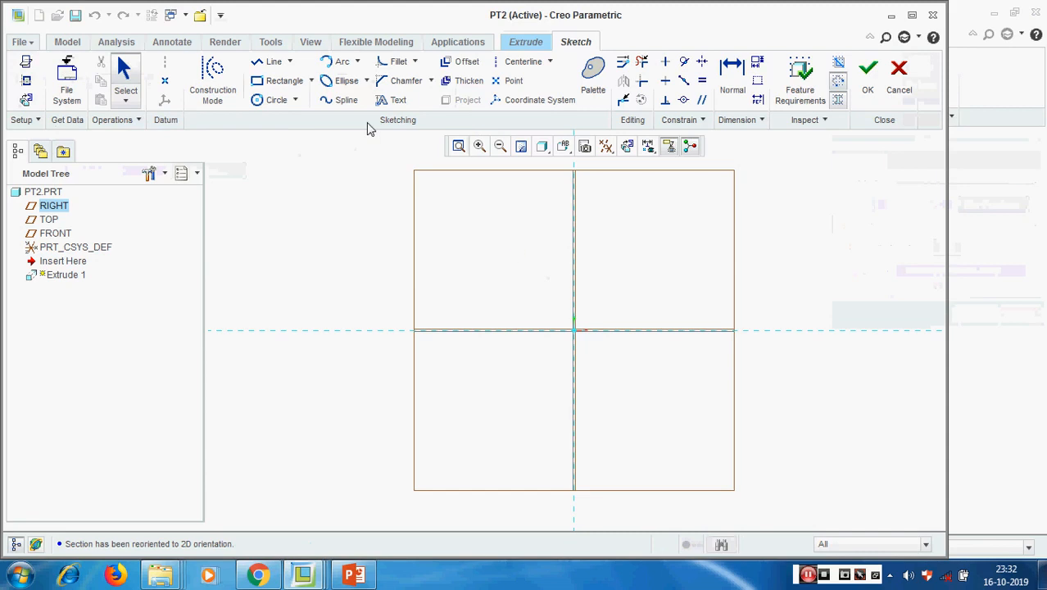
- Draw horizontal and vertical centerlines through the sketch origin along the reference lines
left_click(516, 61)
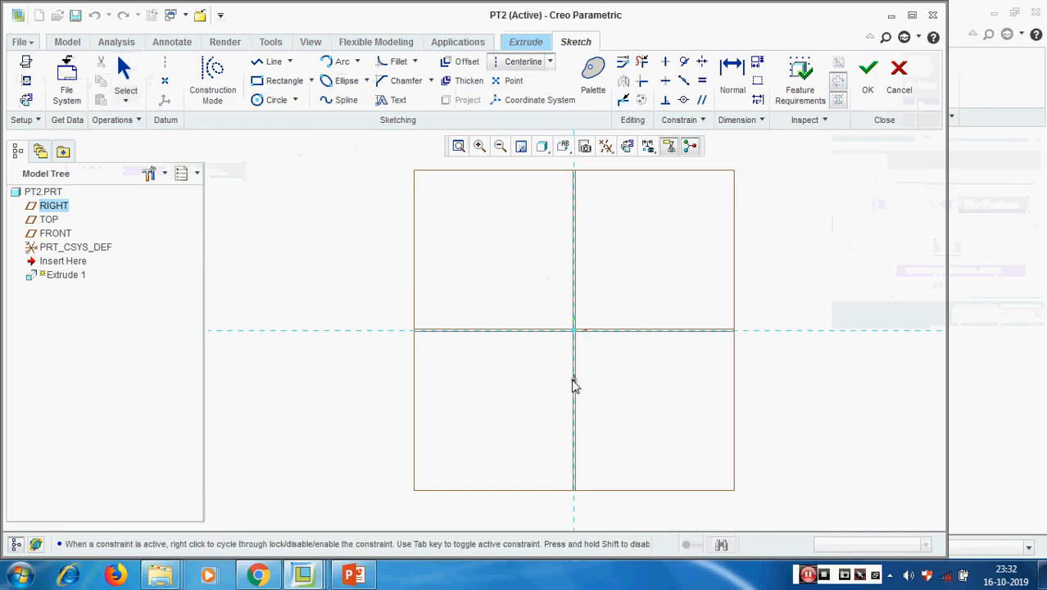
left_click(523, 333)
left_click(616, 335)
middle_click(654, 381)
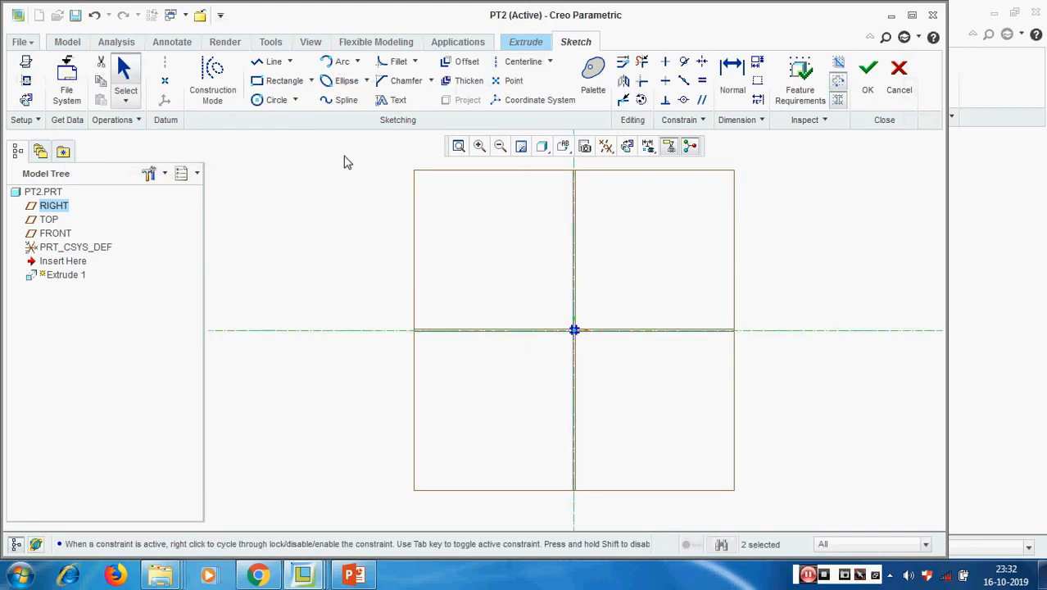
- Sketch a rectangle about 236 by 178 in, symmetric about both centerlines and centred on the sketch origin
left_click(260, 81)
left_click(499, 275)
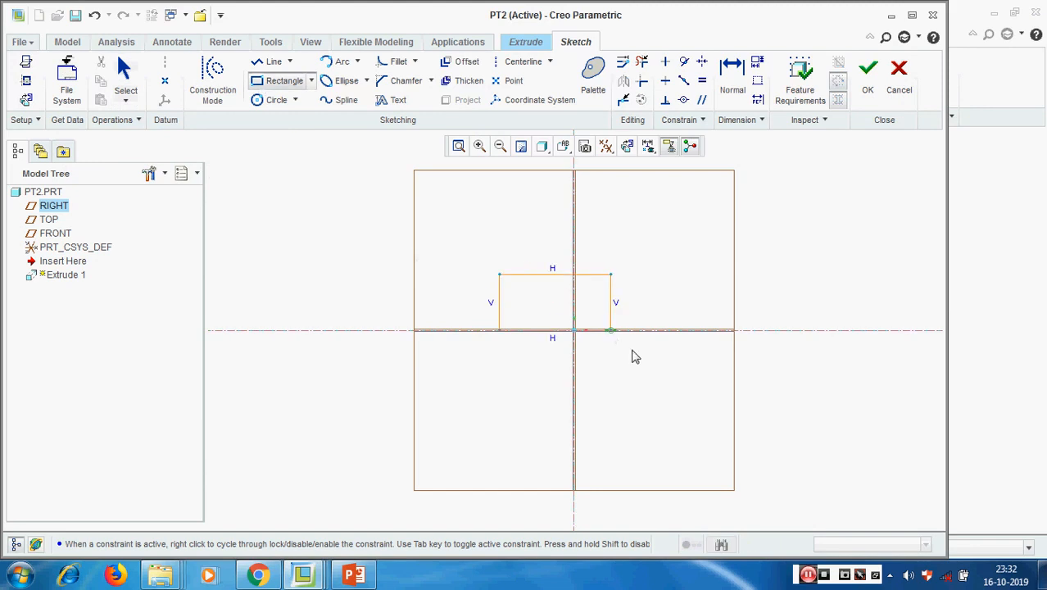
left_click(649, 386)
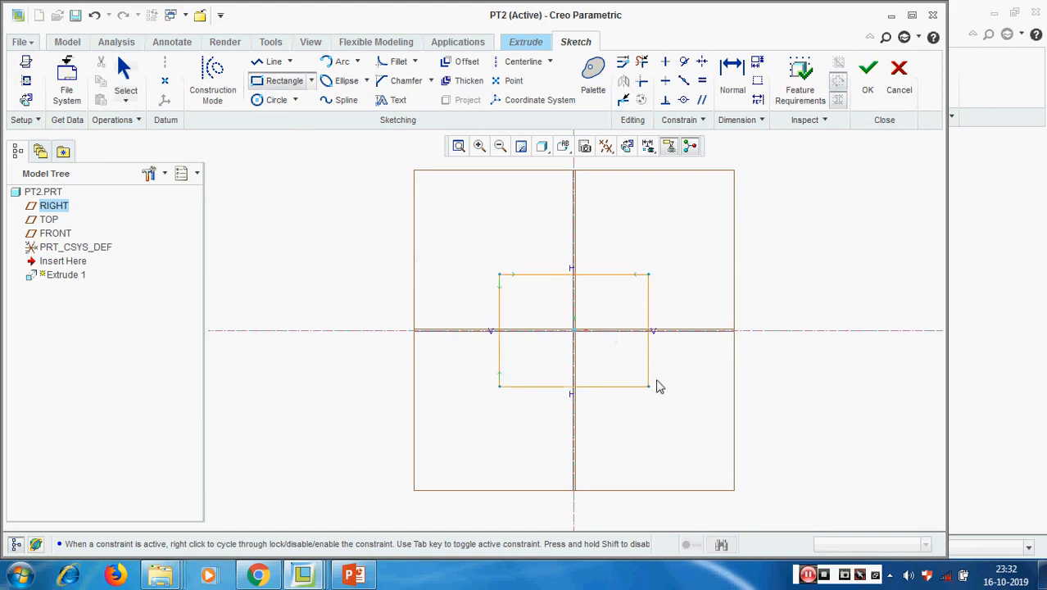
middle_click(743, 323)
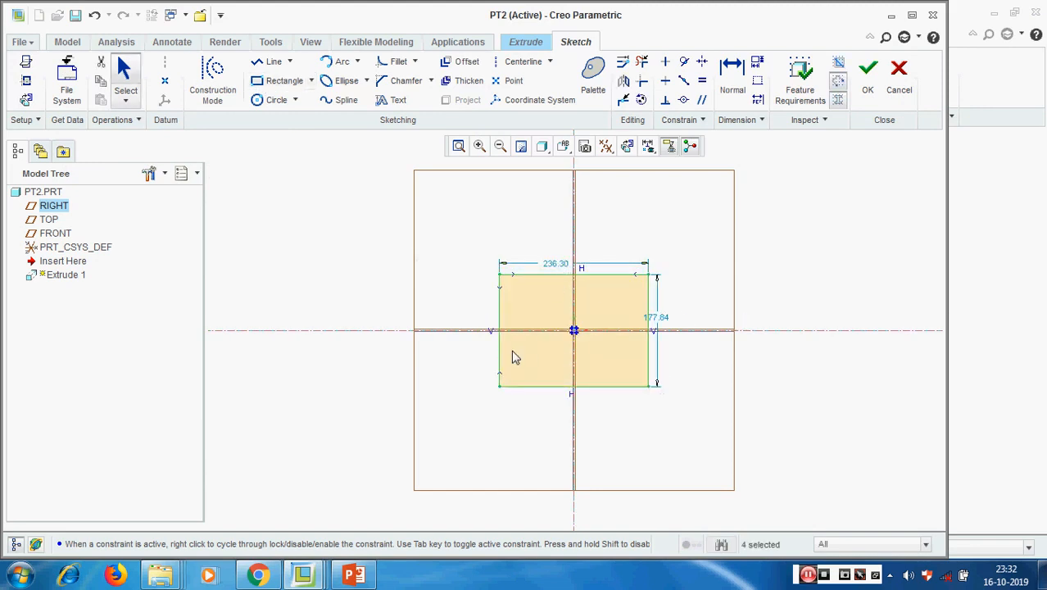
- Set the rectangle's width to 200 in
double_click(556, 263)
type("2")
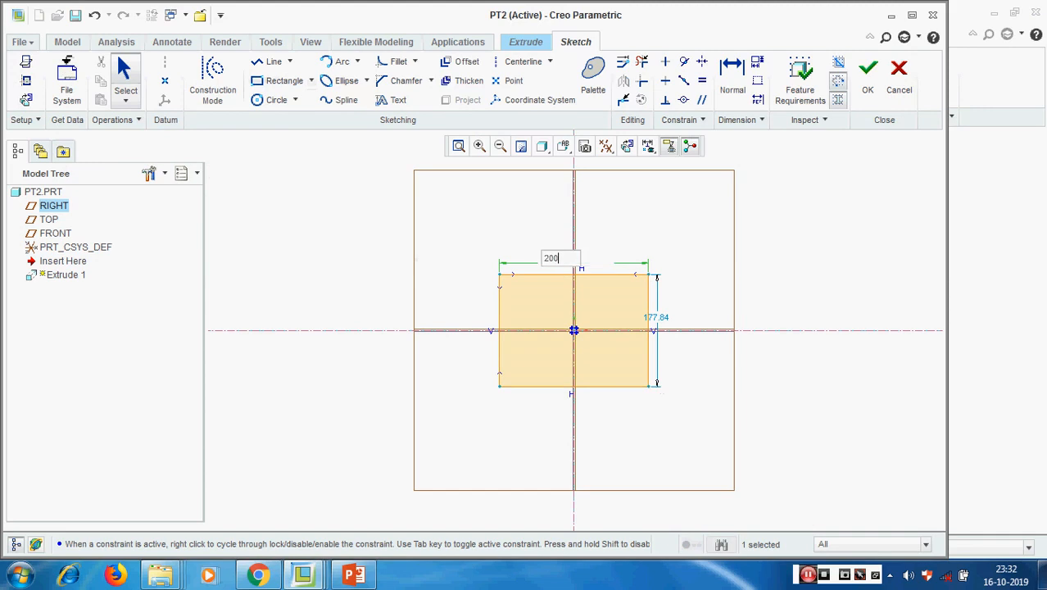
type("00")
key("Return")
- Set the rectangle's width to 100 in and its height to 50 in
double_click(530, 180)
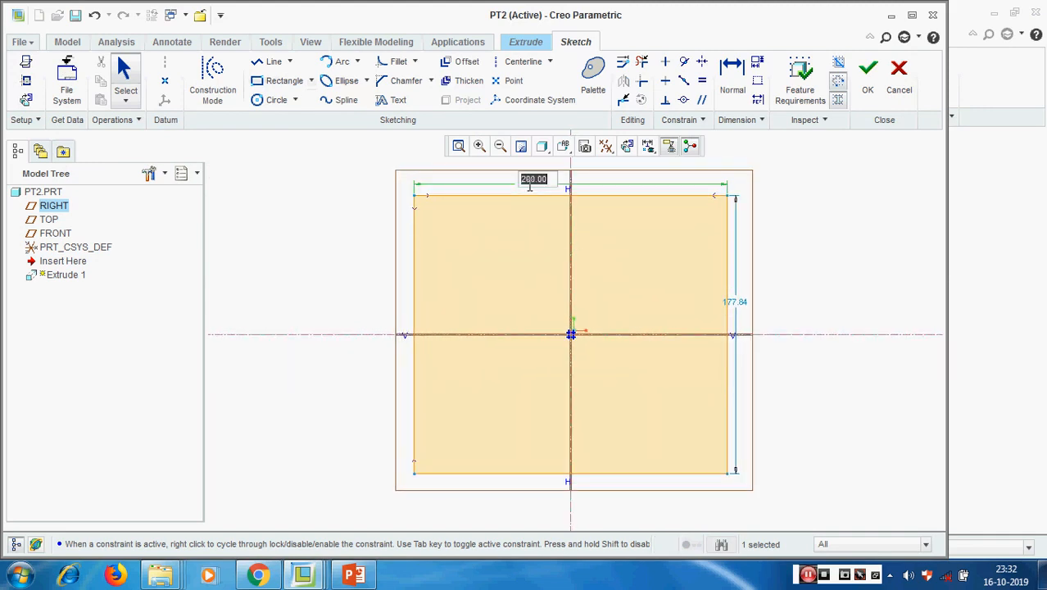
type("100")
key("Return")
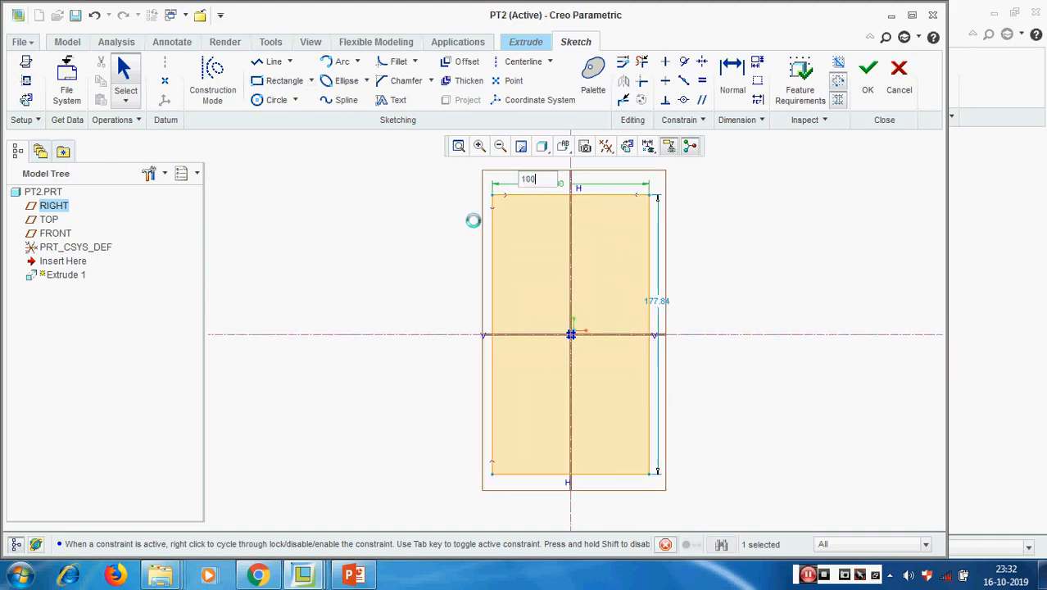
double_click(659, 302)
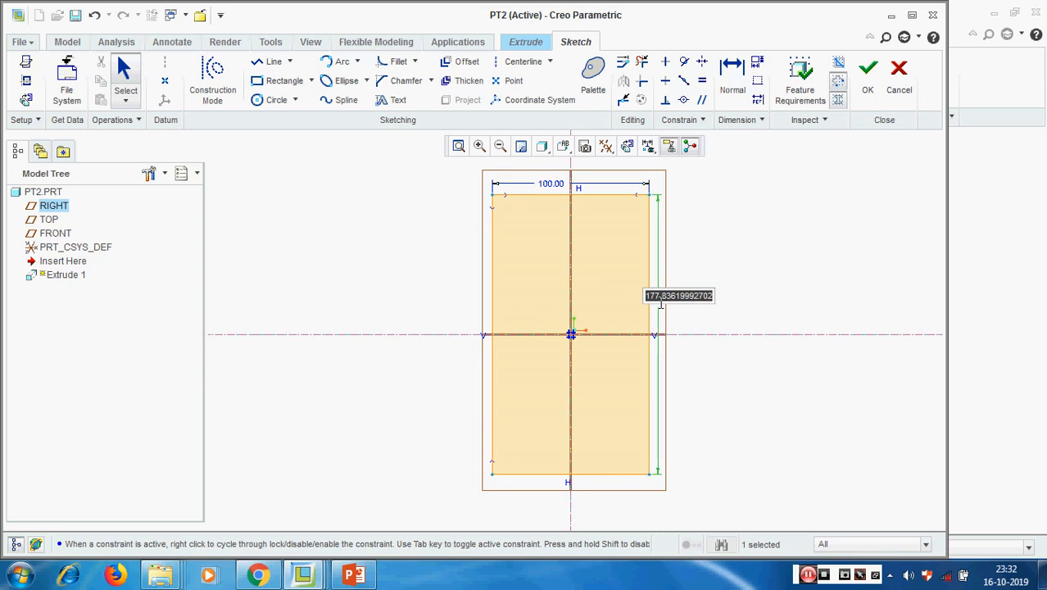
type("50")
key("Return")
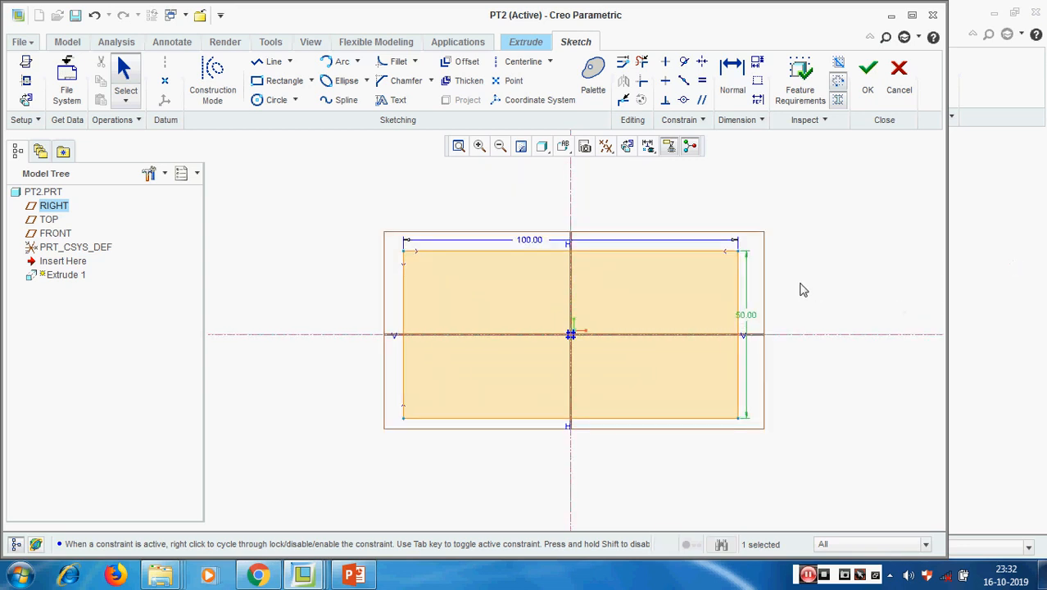
- Finish the sketch and extrude the rectangle symmetrically about the sketch plane to a total depth of 100 in
left_click(867, 70)
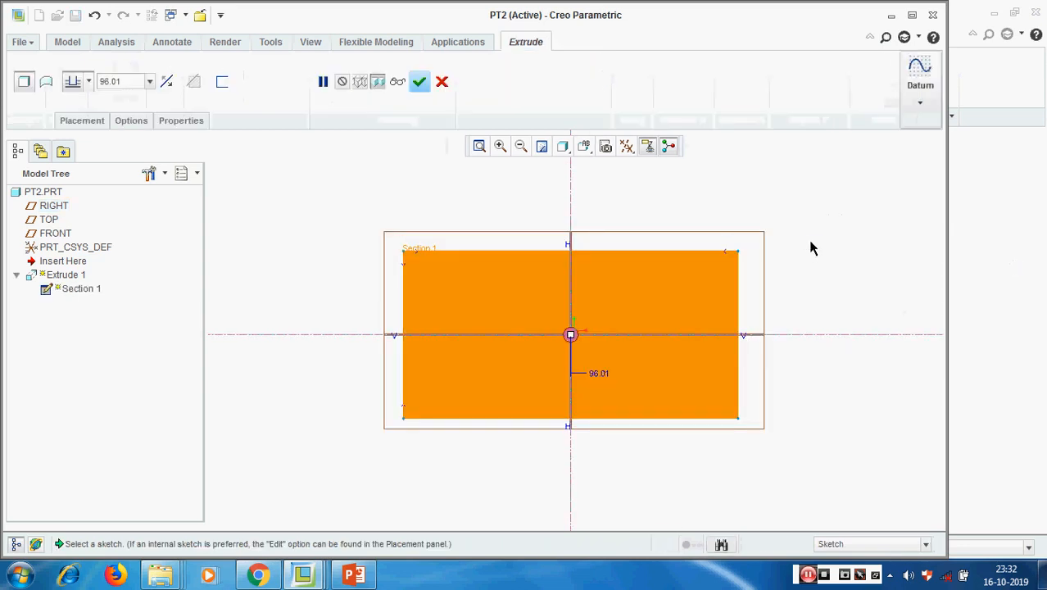
left_click(127, 81)
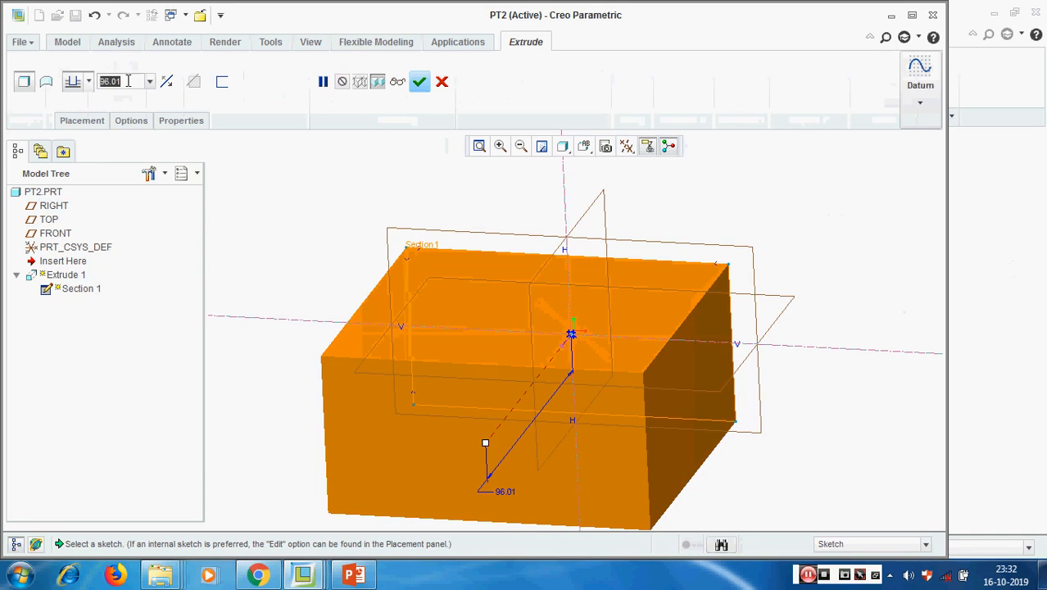
type("100")
key("Return")
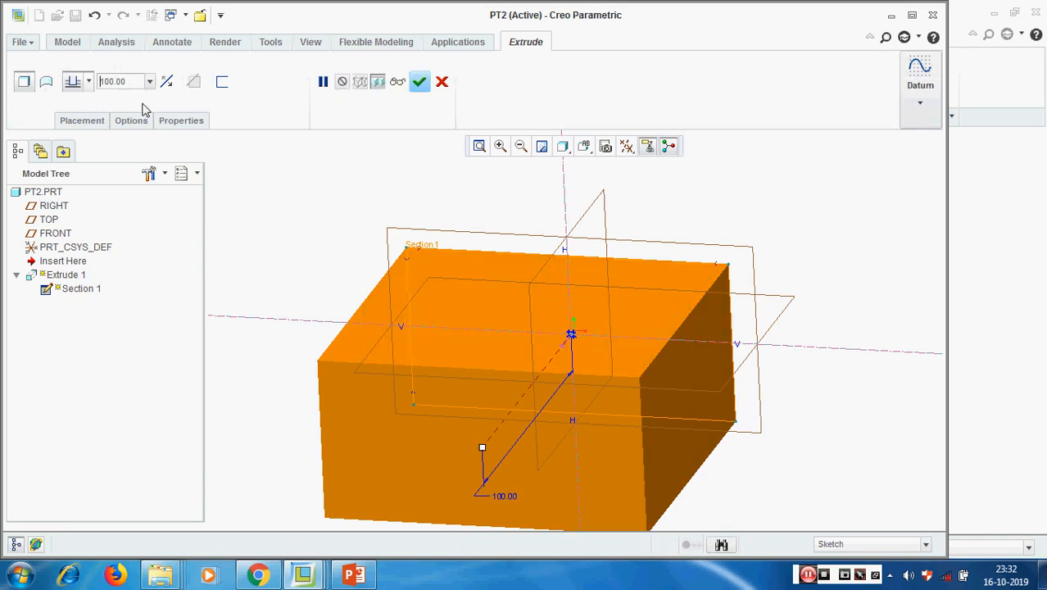
left_click(90, 83)
left_click(75, 123)
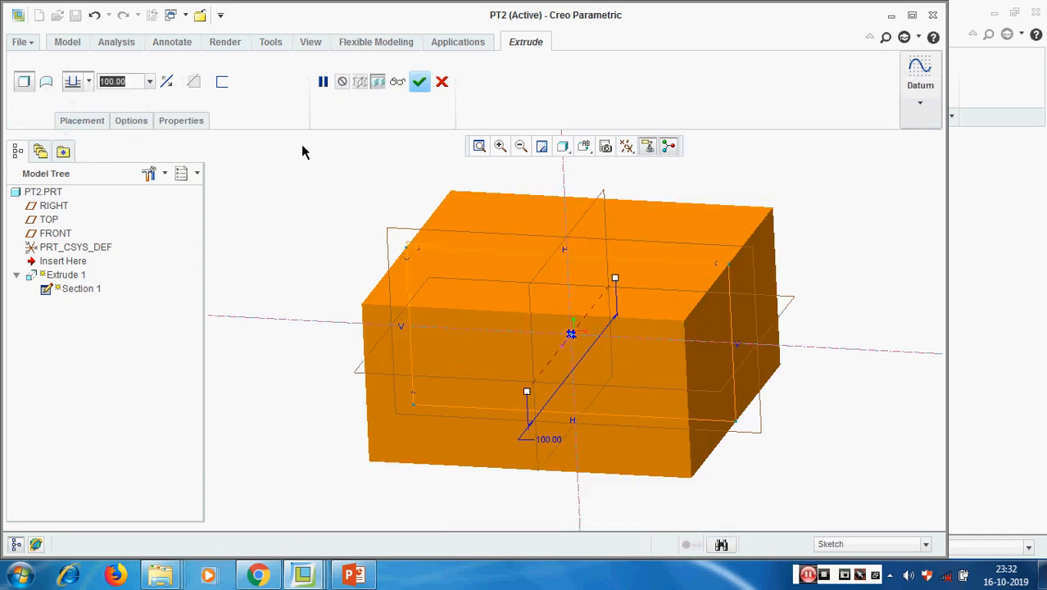
left_click(419, 81)
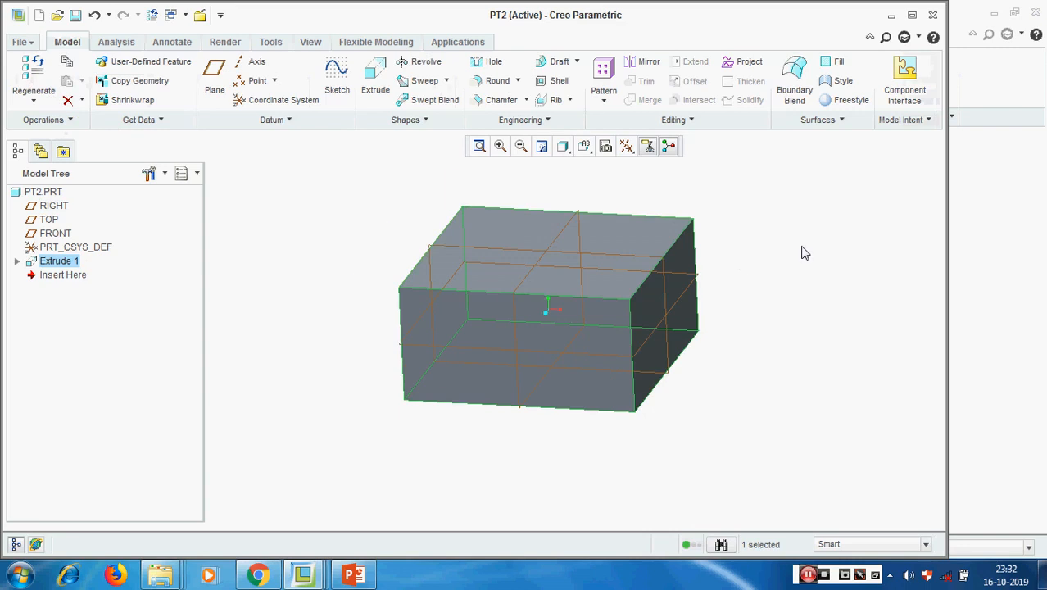
- Measure the lengths of the block's front upper edge and front vertical edge, then close the measurement
left_click(778, 257)
middle_click_drag(778, 257, 693, 356)
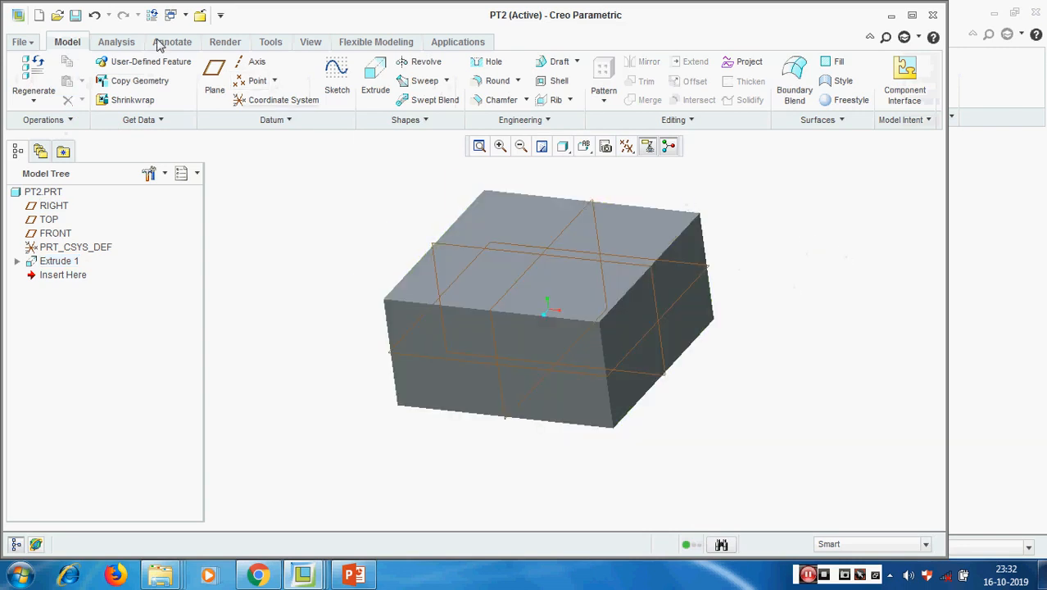
left_click(117, 42)
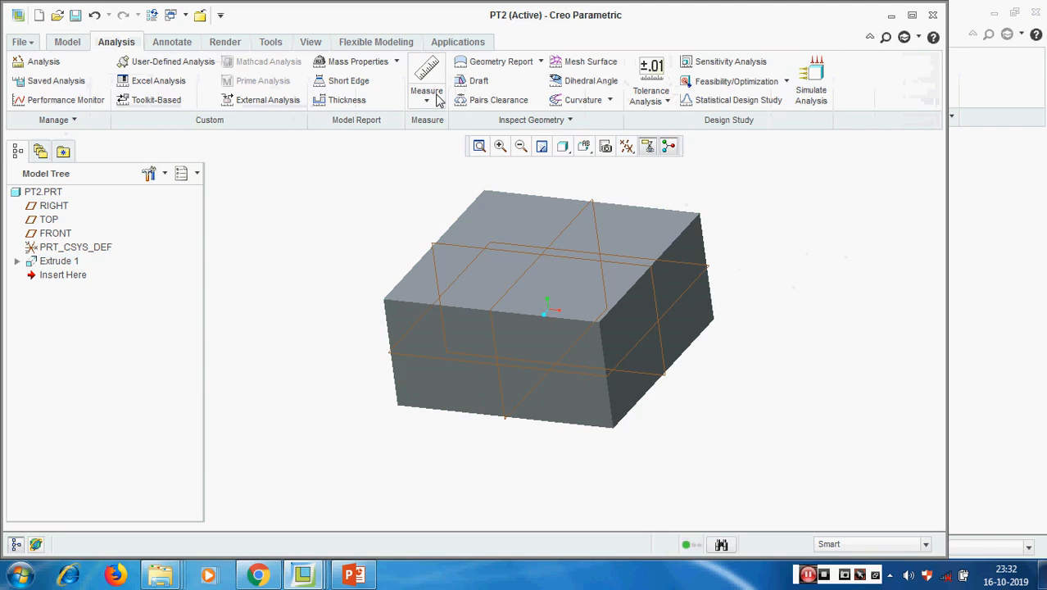
left_click(437, 97)
left_click(447, 152)
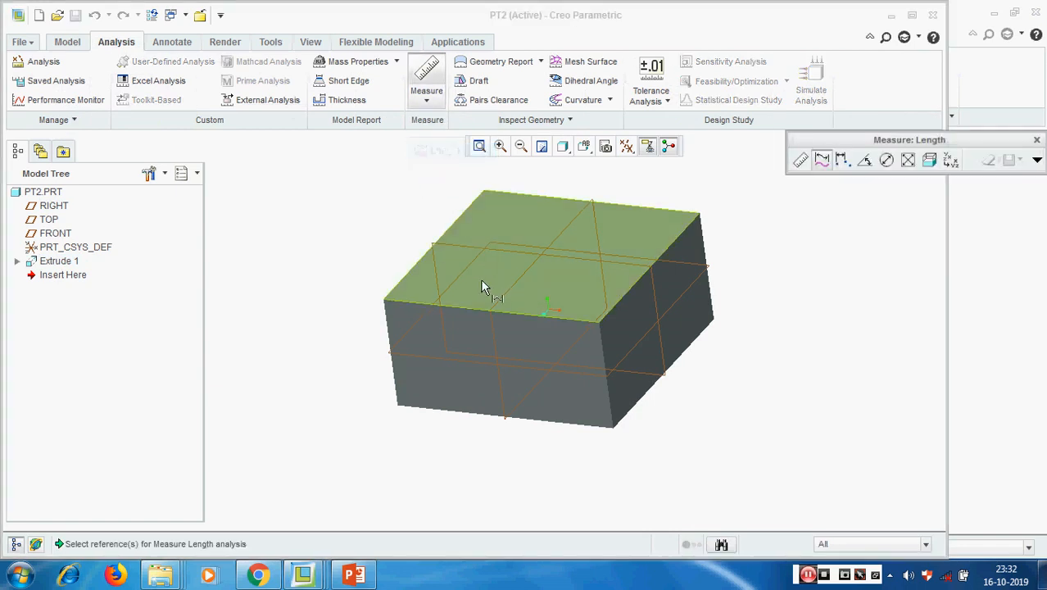
left_click(467, 309)
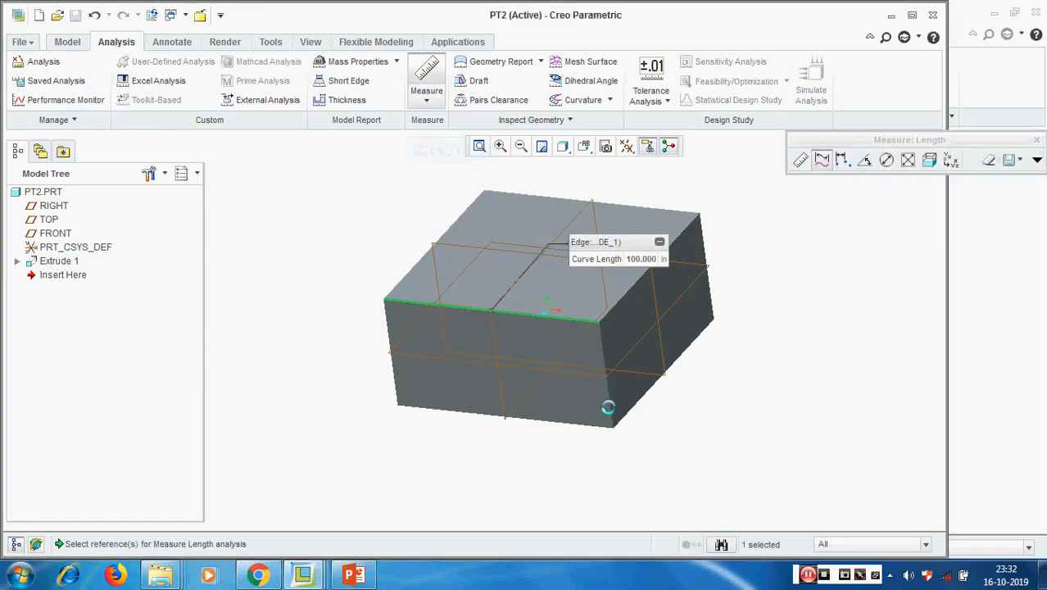
left_click(609, 414)
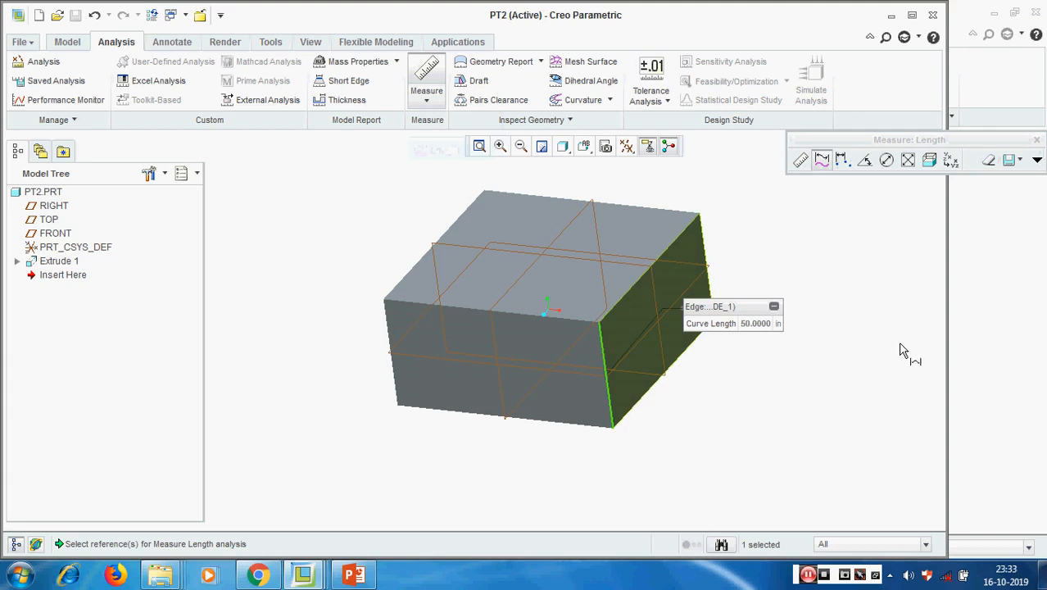
left_click(514, 314)
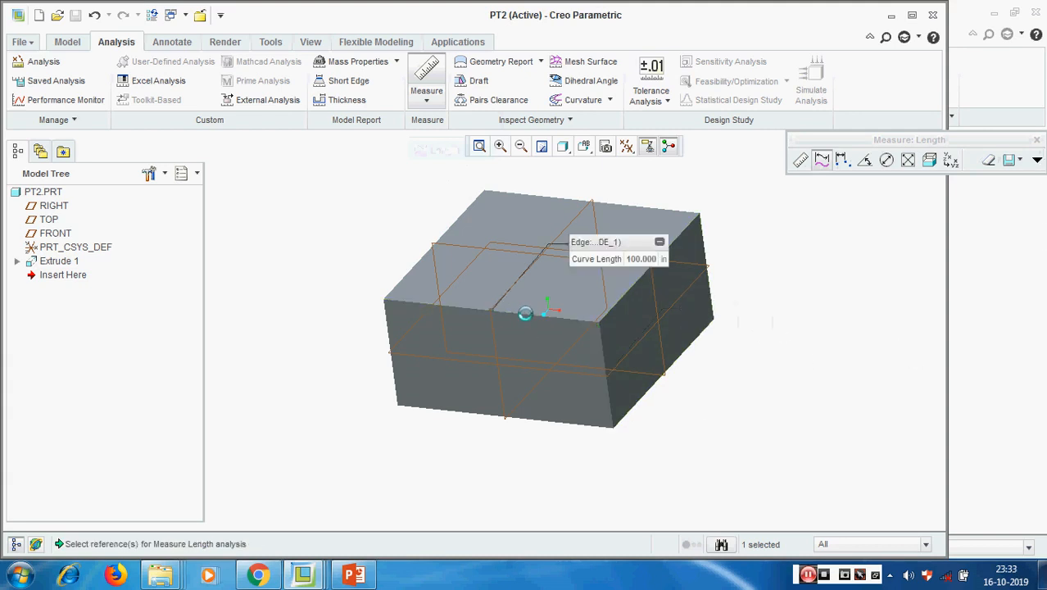
left_click(1036, 140)
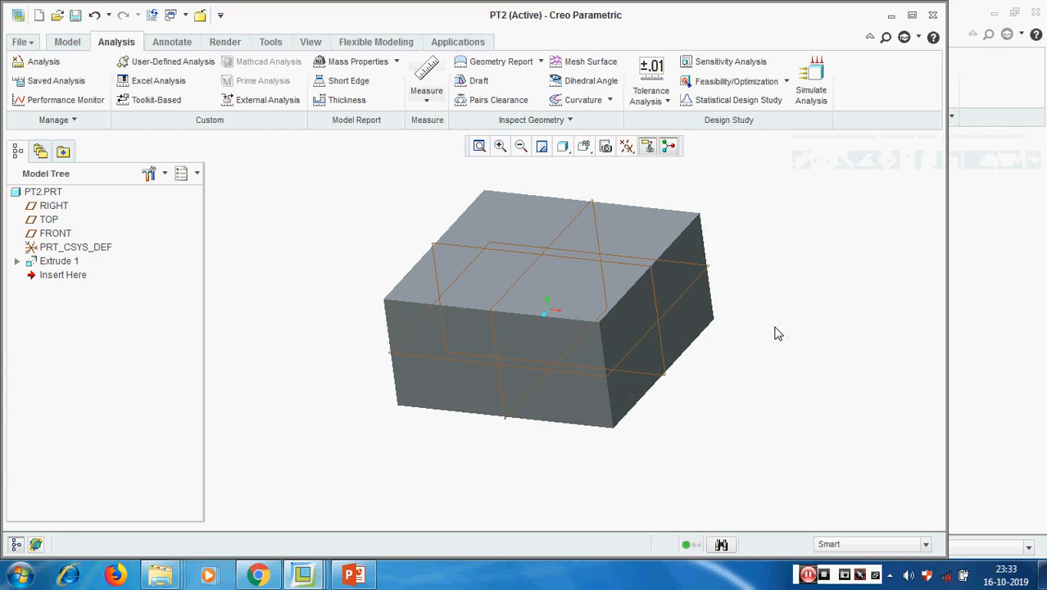
- Start changing the model's system of units to millimeter Newton Second (mmNs) from the Model Properties
left_click(22, 42)
mouse_move(45, 277)
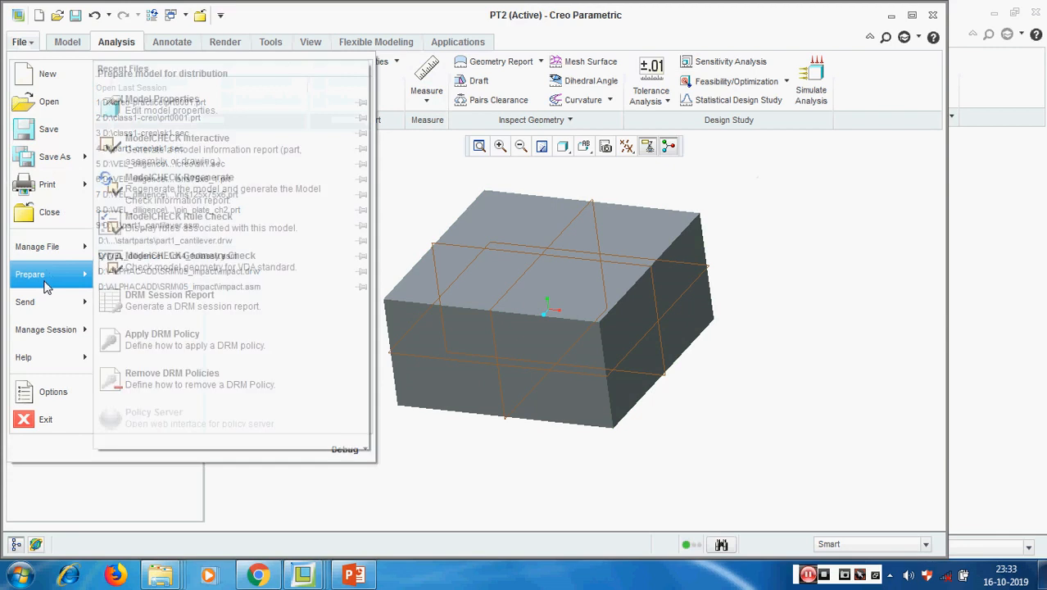
left_click(162, 102)
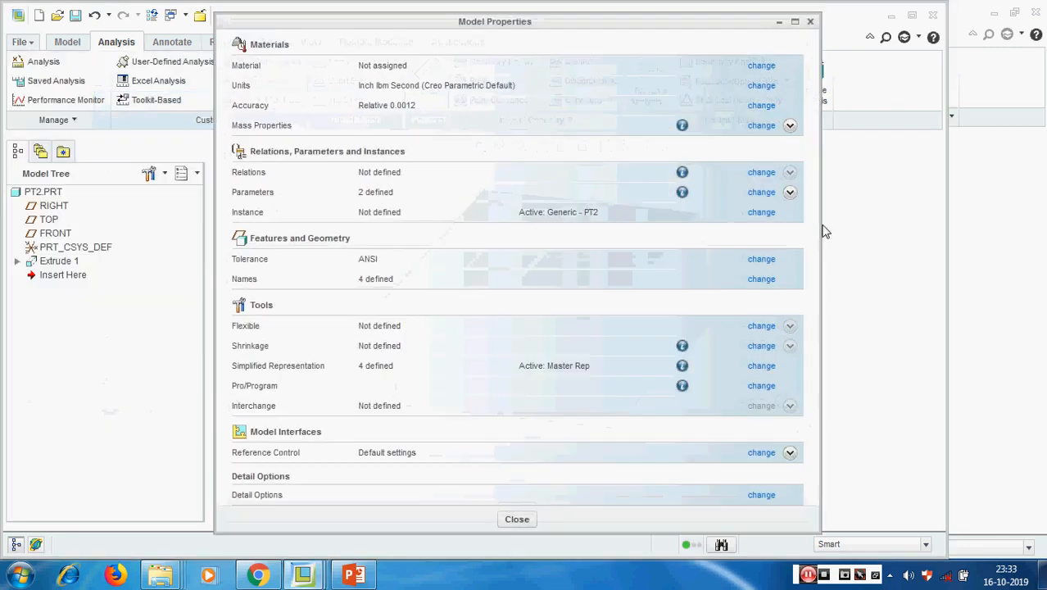
left_click(760, 85)
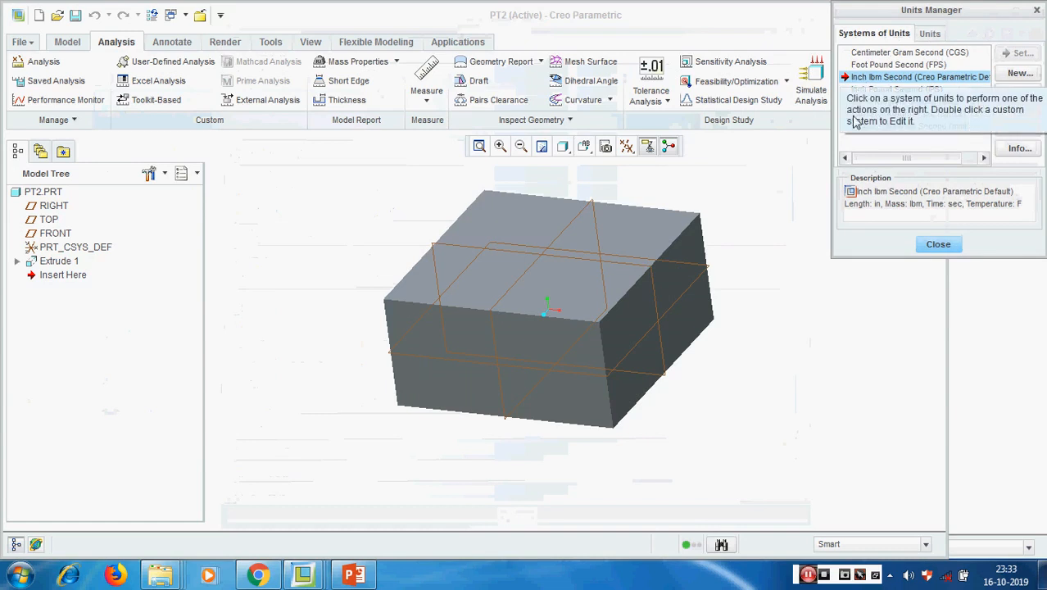
left_click(916, 127)
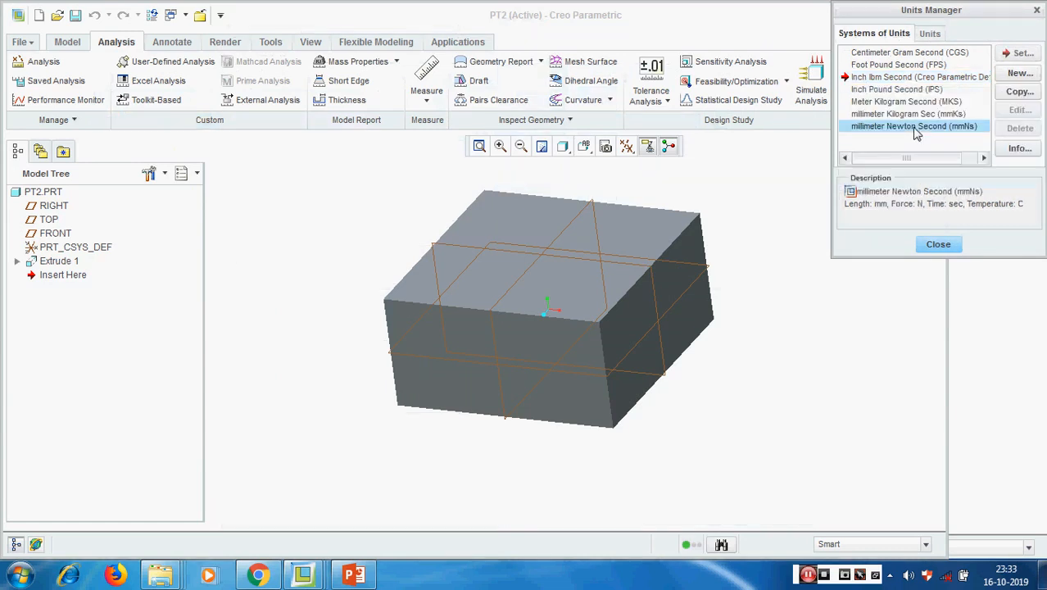
left_click(1020, 52)
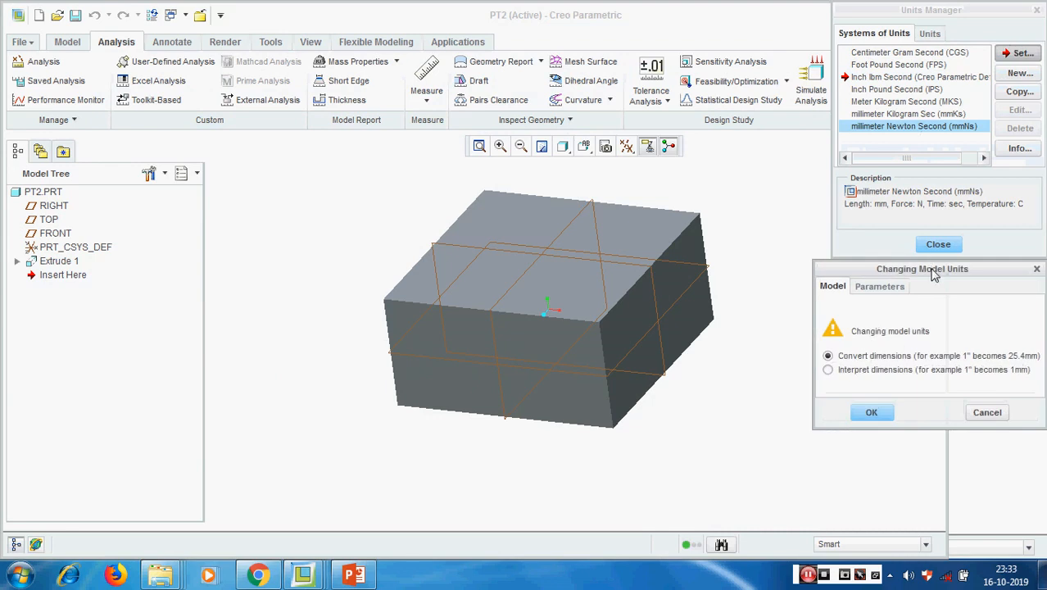
left_click_drag(938, 269, 876, 189)
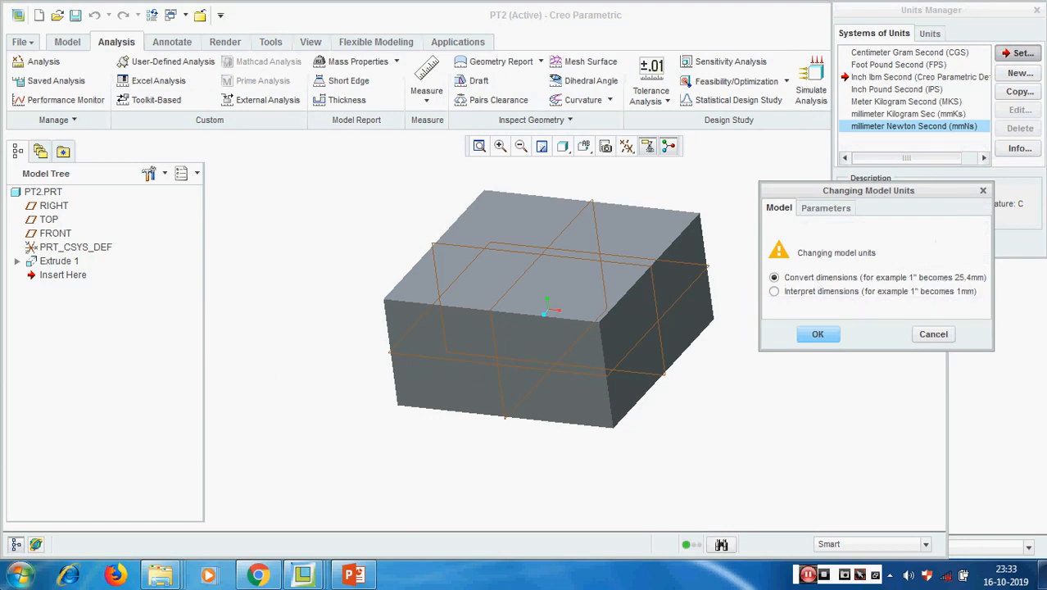
- Switch to Calculator, multiply 100 by 25.4 to convert the edge length to millimetres, and minimize it
left_click(20, 575)
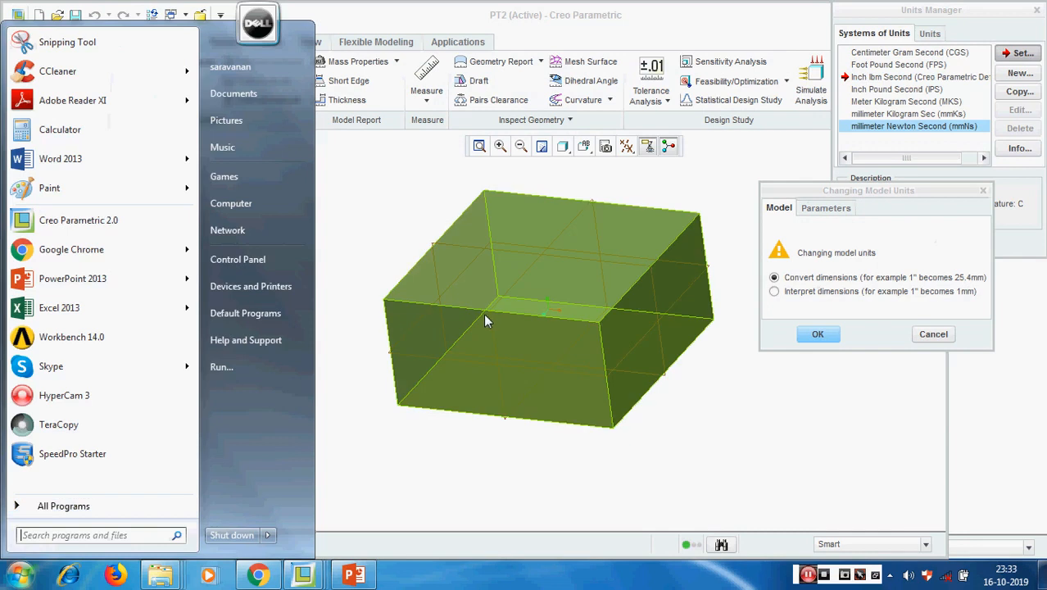
left_click(63, 133)
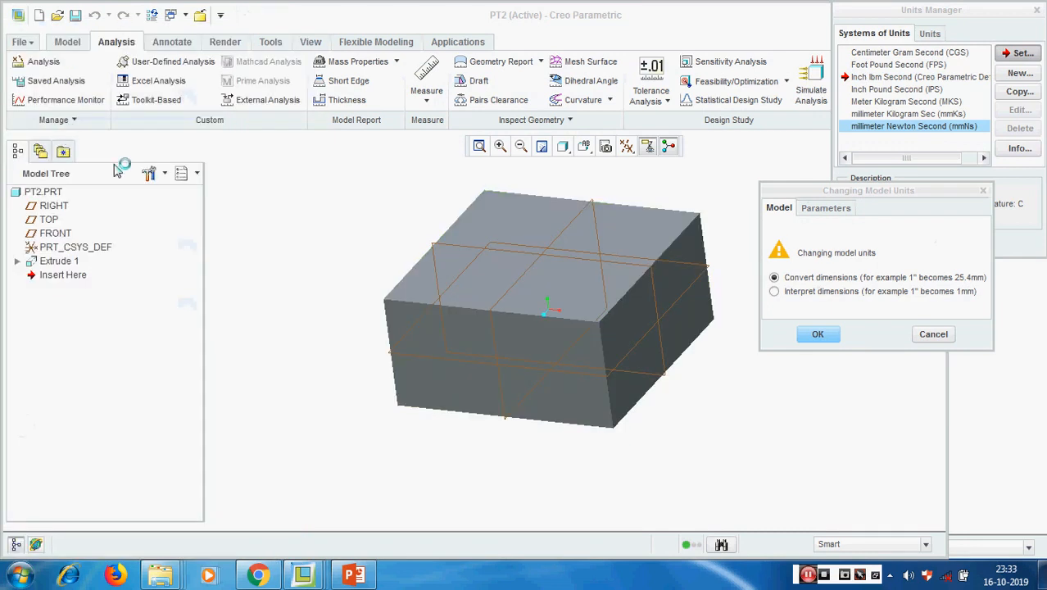
left_click_drag(798, 135, 279, 168)
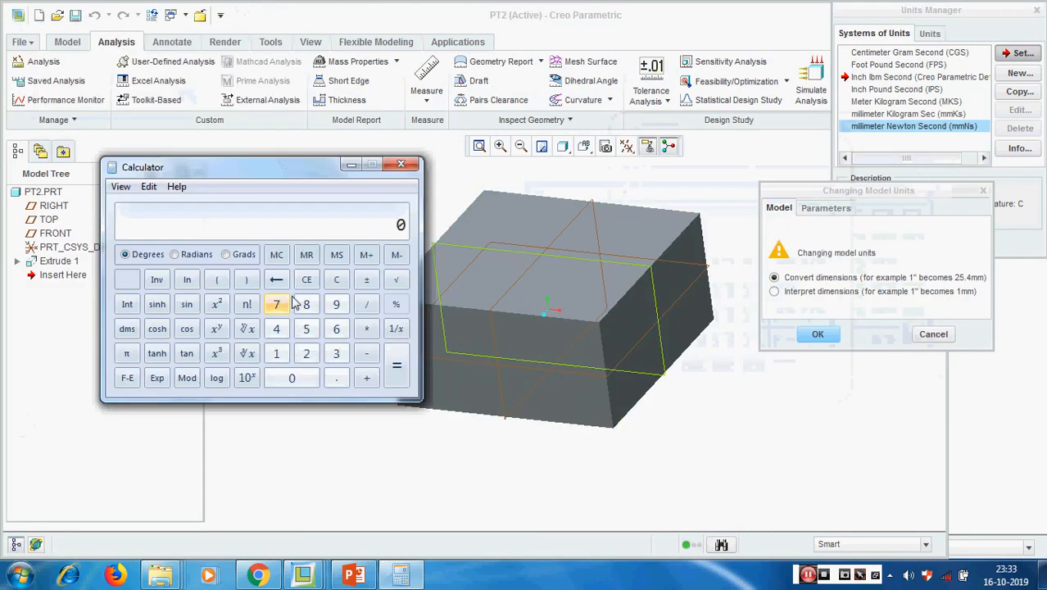
left_click(276, 353)
left_click(280, 381)
left_click(282, 381)
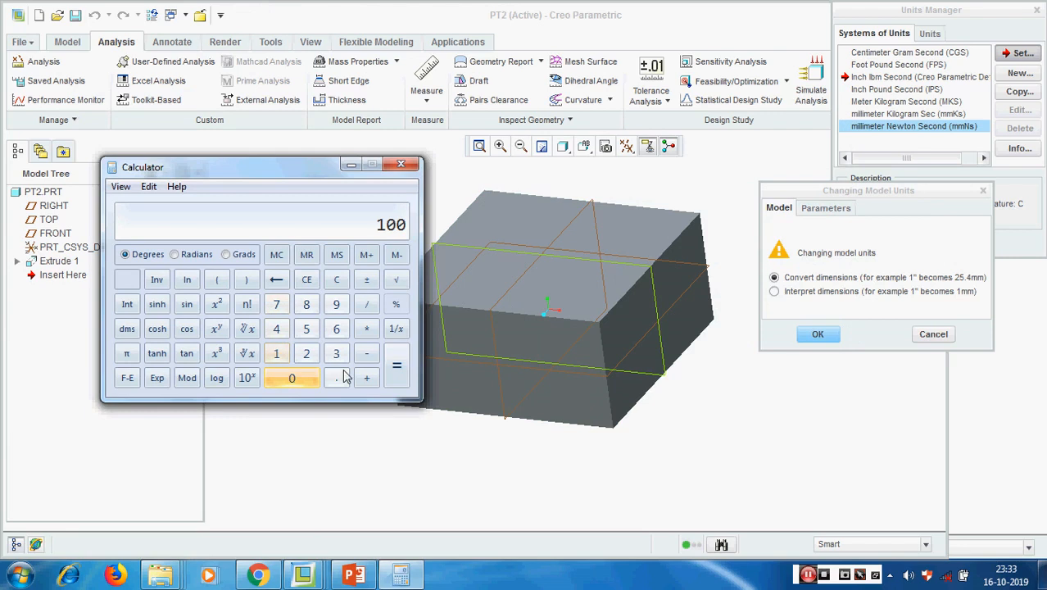
left_click(367, 329)
left_click(305, 353)
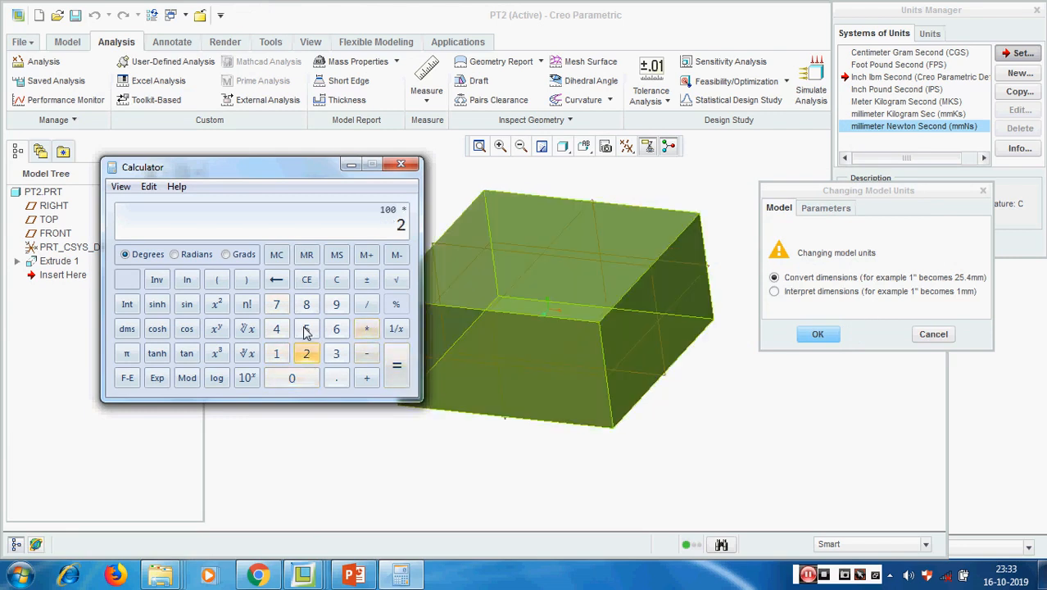
left_click(306, 328)
left_click(336, 378)
left_click(276, 329)
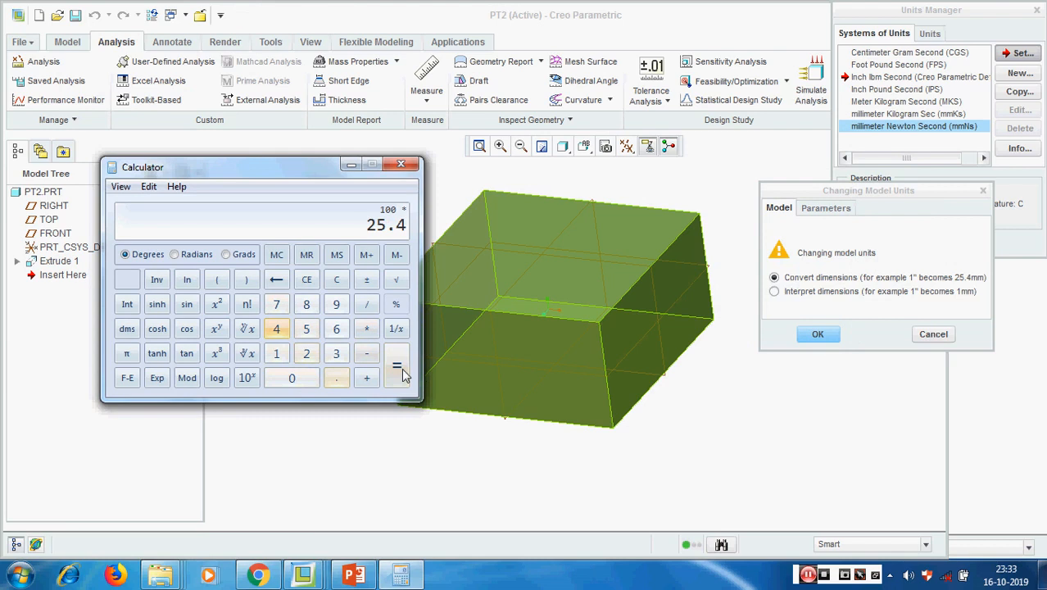
left_click(396, 366)
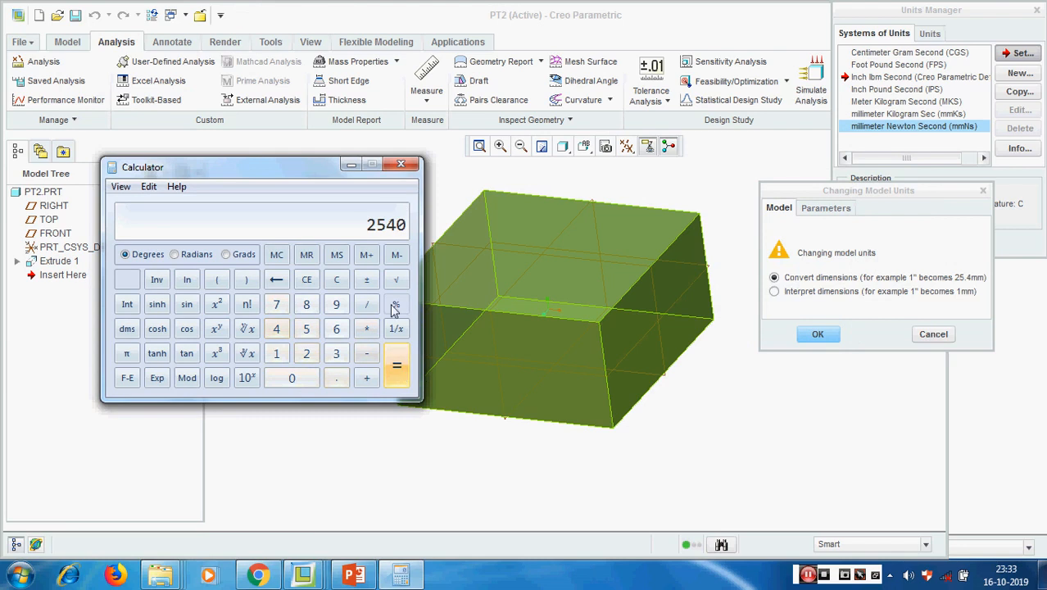
left_click(348, 165)
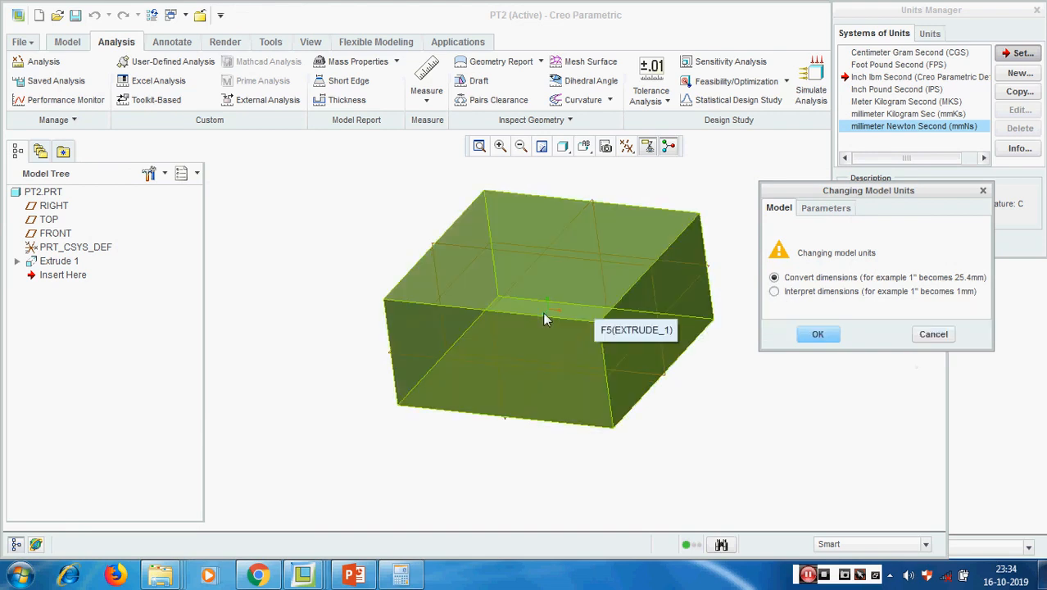
- Apply the millimeter Newton Second (mmNs) units with the Convert dimensions option and close the units and model property settings
left_click(785, 294)
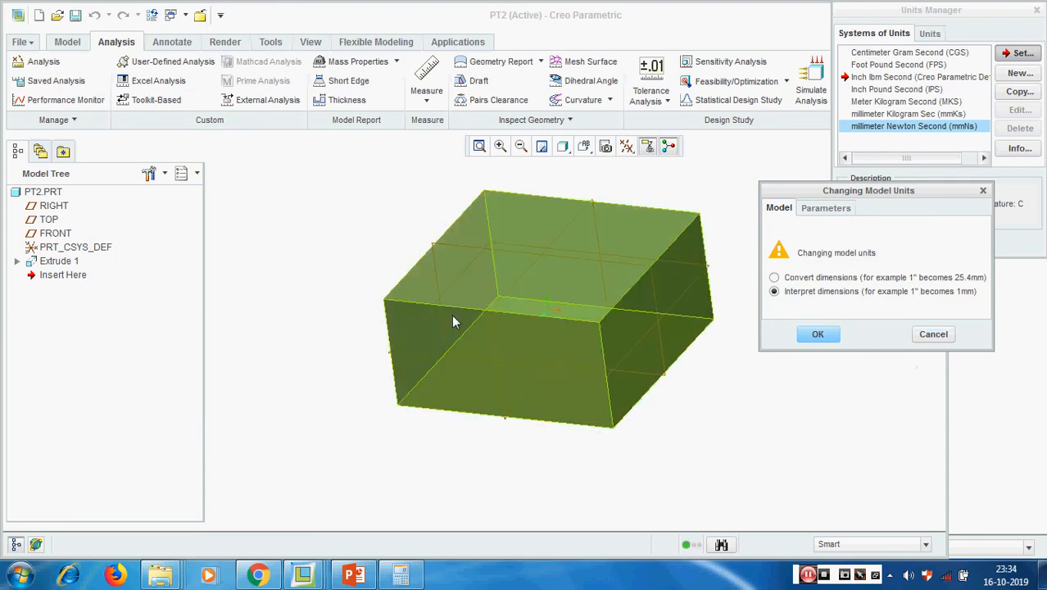
left_click(781, 461)
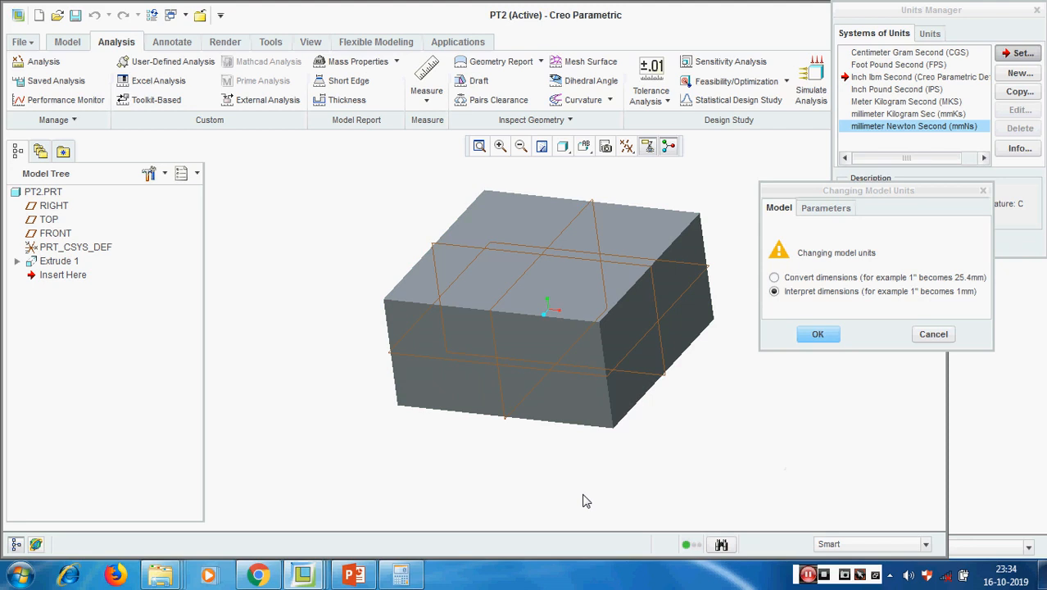
left_click(784, 279)
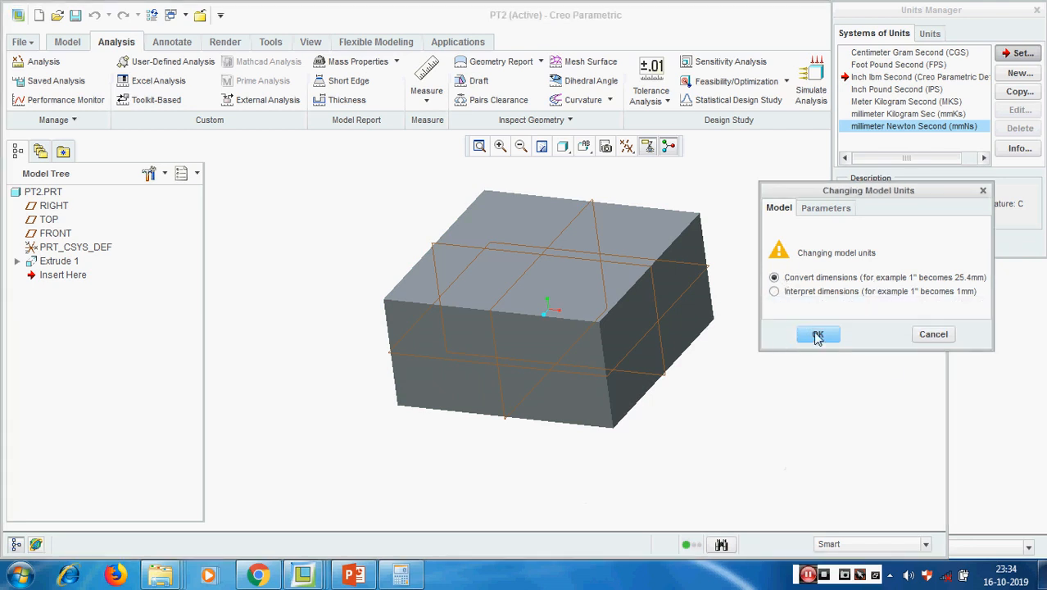
left_click(817, 336)
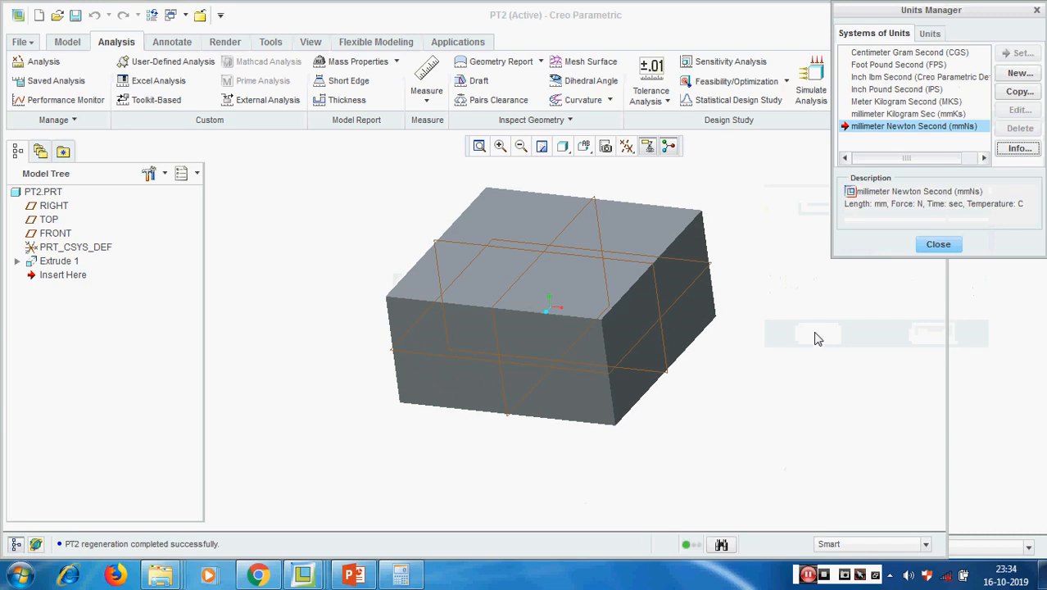
left_click(938, 246)
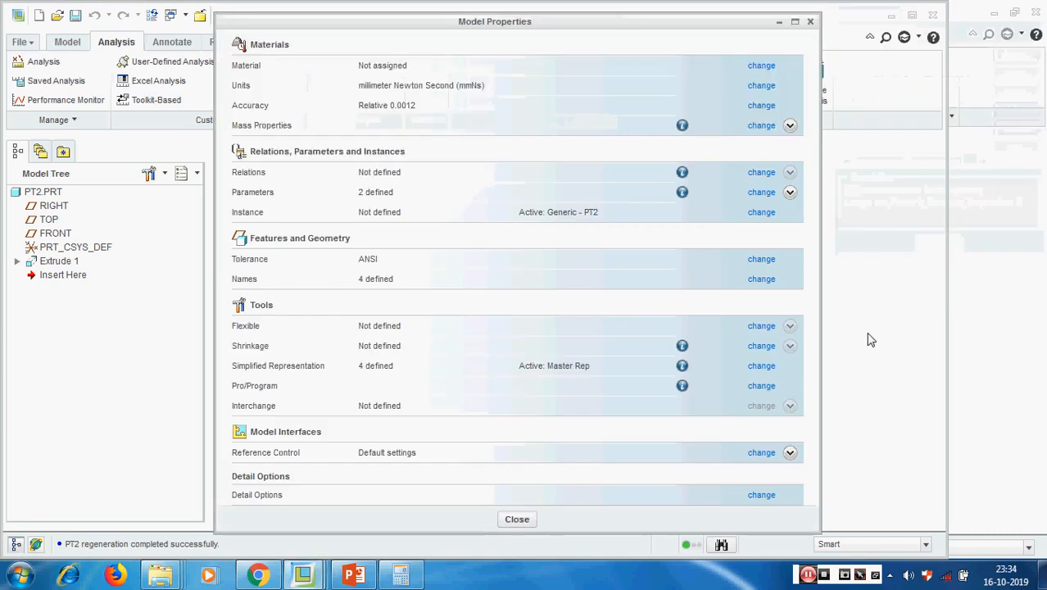
left_click(517, 520)
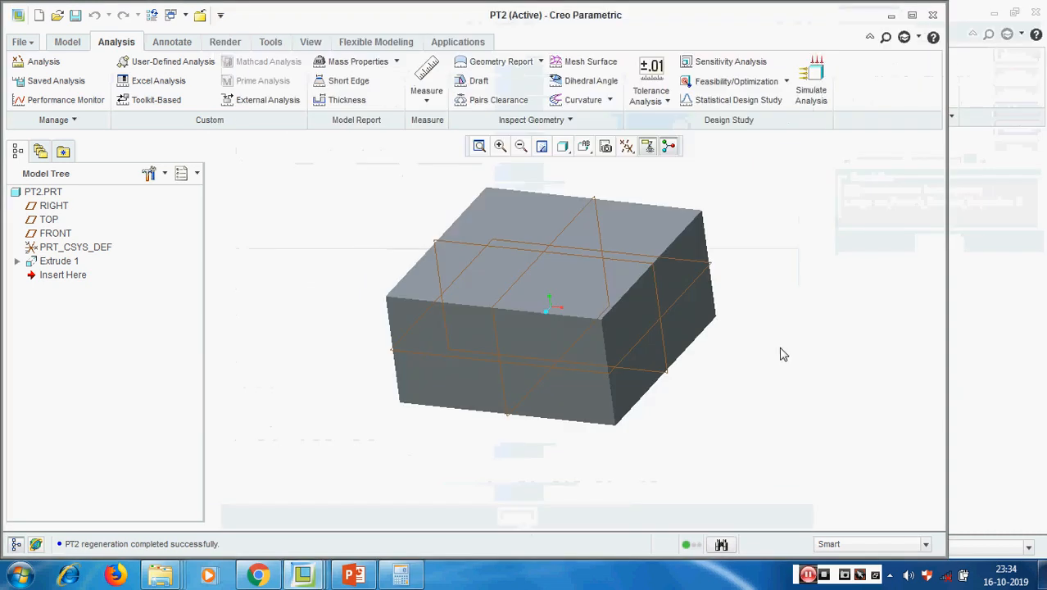
- Measure the length of the block's front upper edge, compare it with the Calculator result, and close the measurement
left_click(426, 100)
left_click(416, 153)
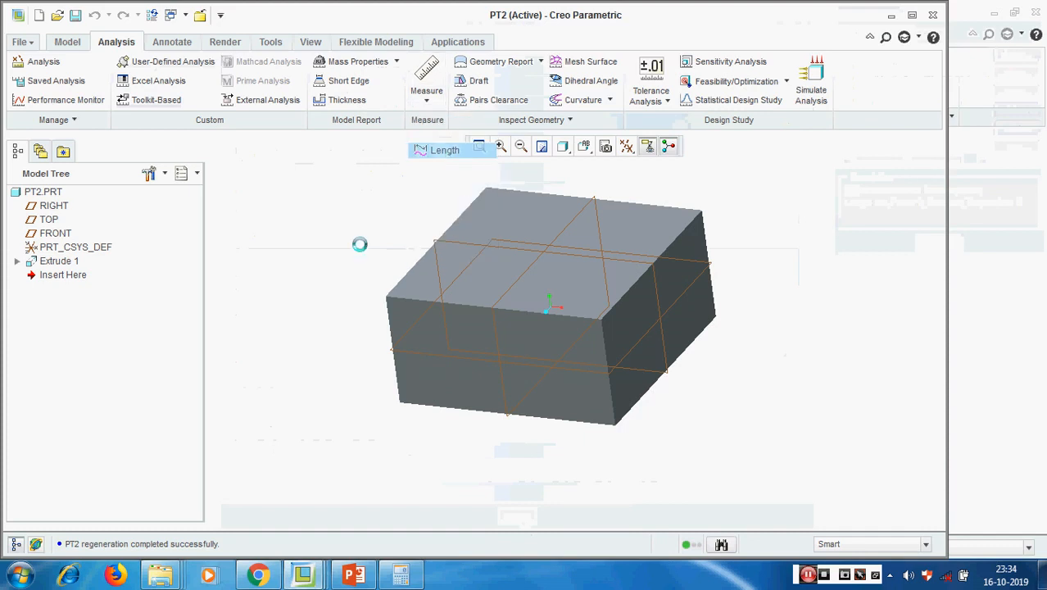
left_click(466, 306)
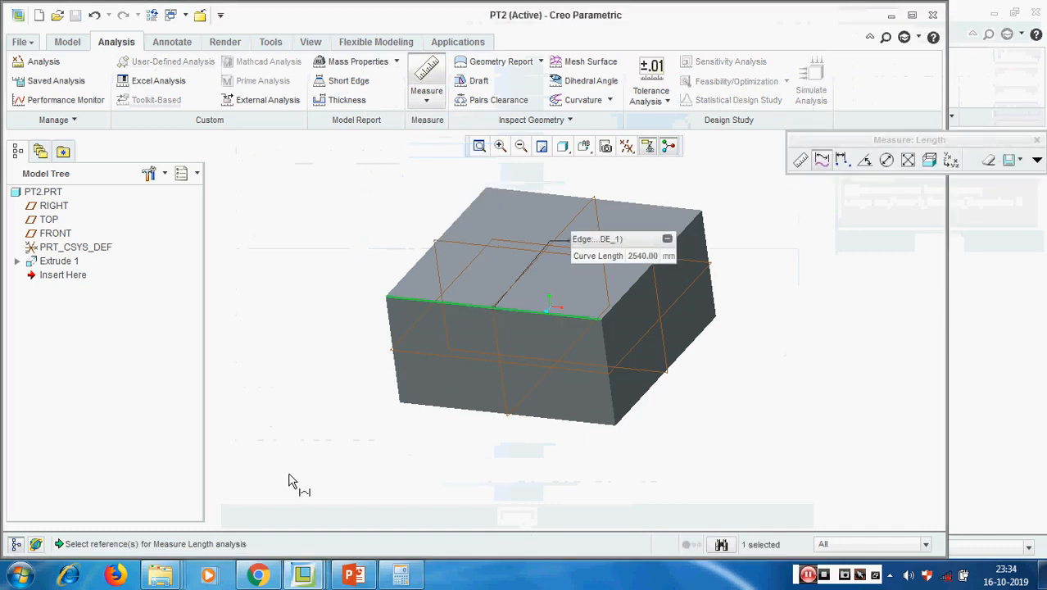
left_click(401, 577)
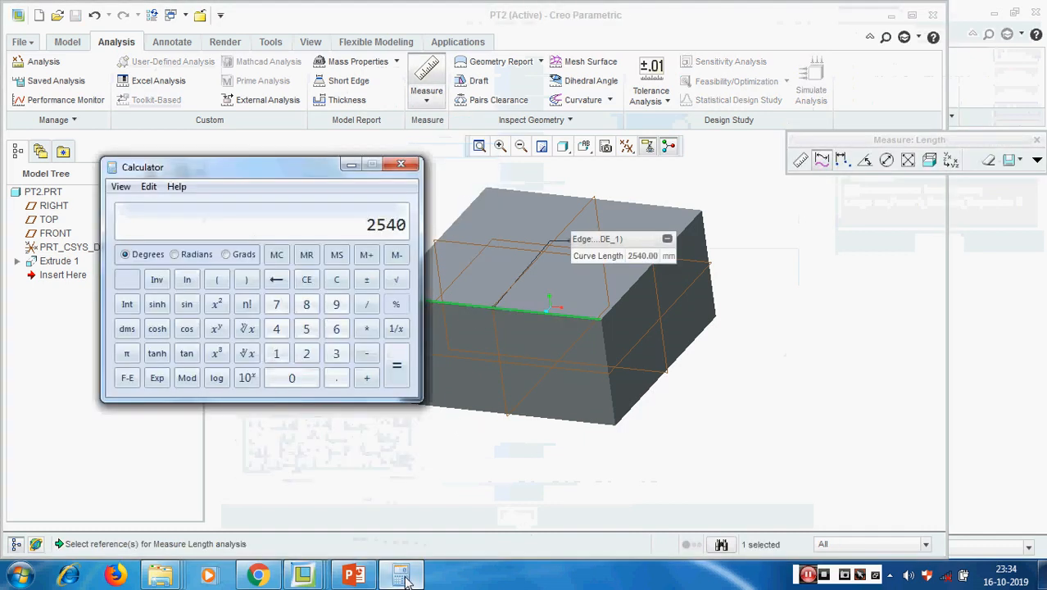
left_click(401, 576)
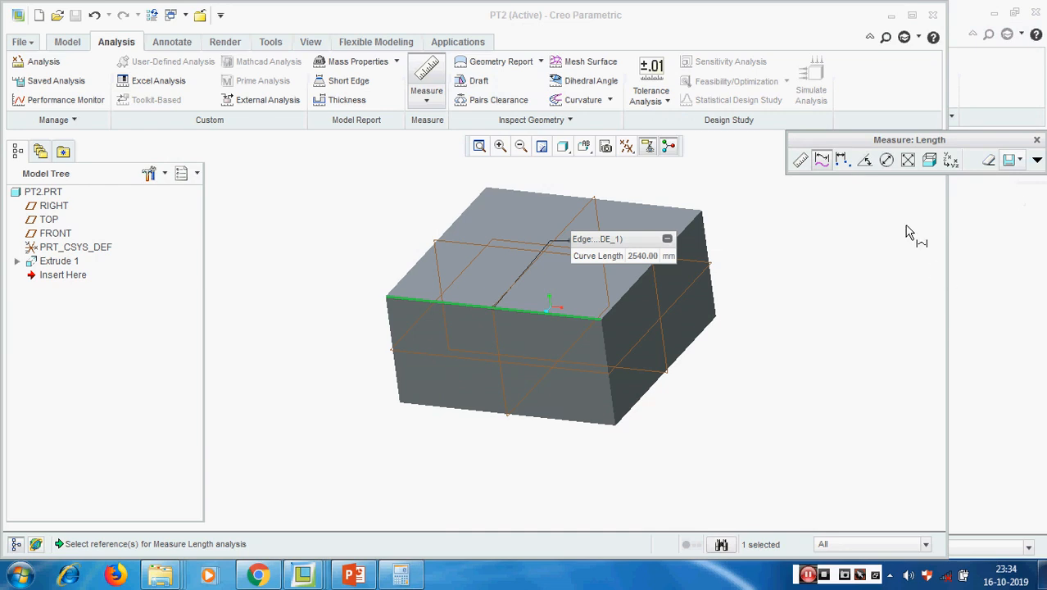
left_click(1036, 139)
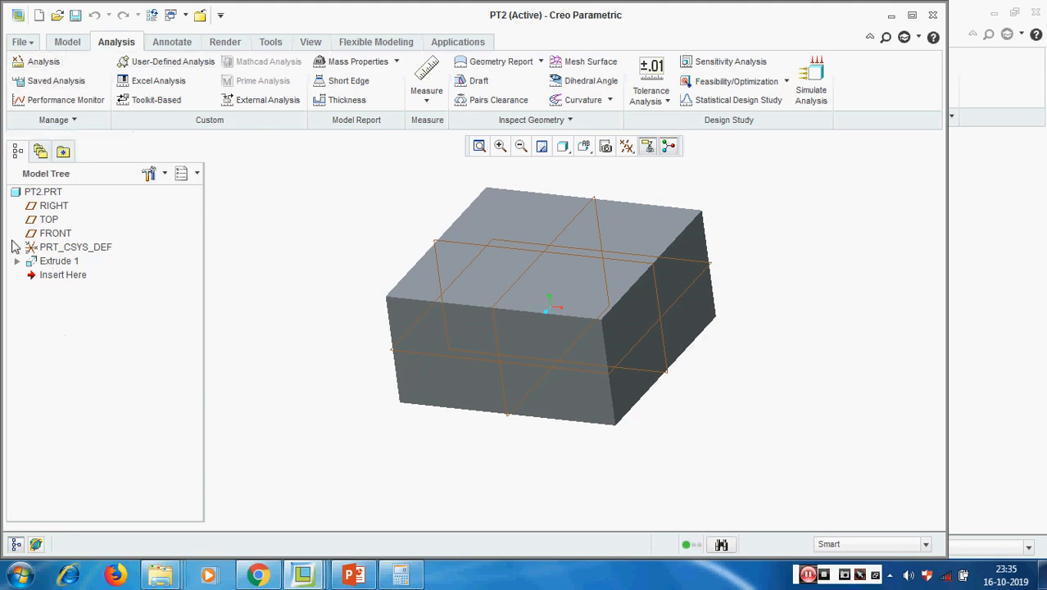
- Set the model's system of units back to Inch lbm Second in the Model Properties, converting the dimensions
left_click(21, 41)
mouse_move(41, 274)
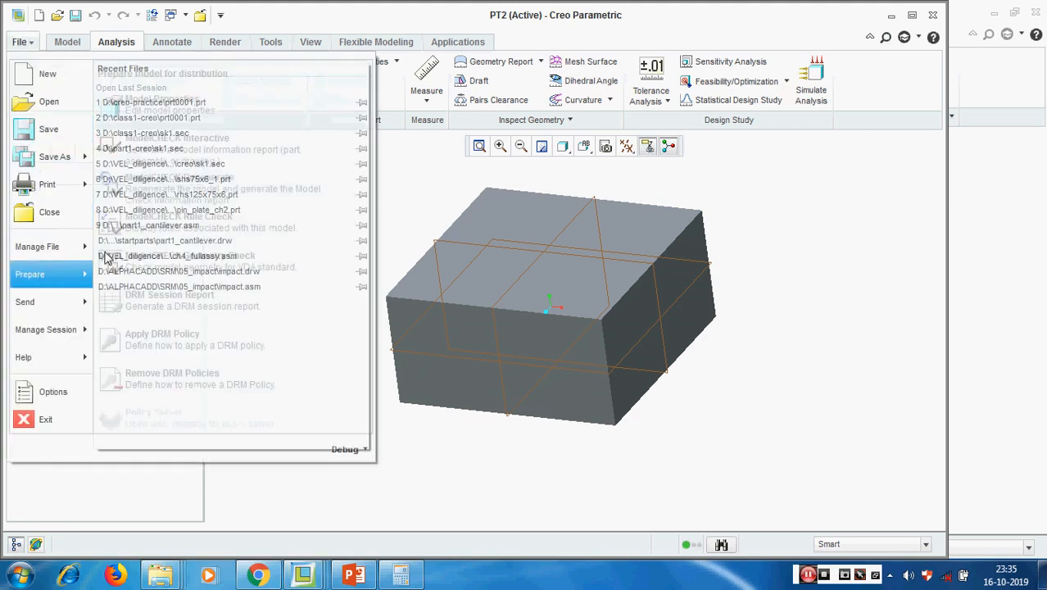
left_click(187, 109)
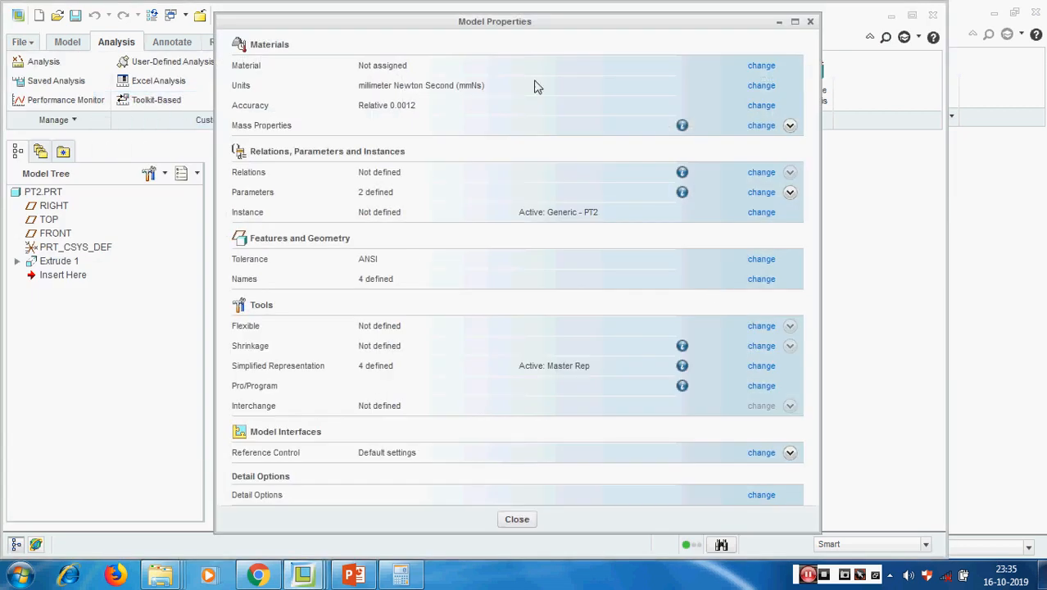
left_click(761, 85)
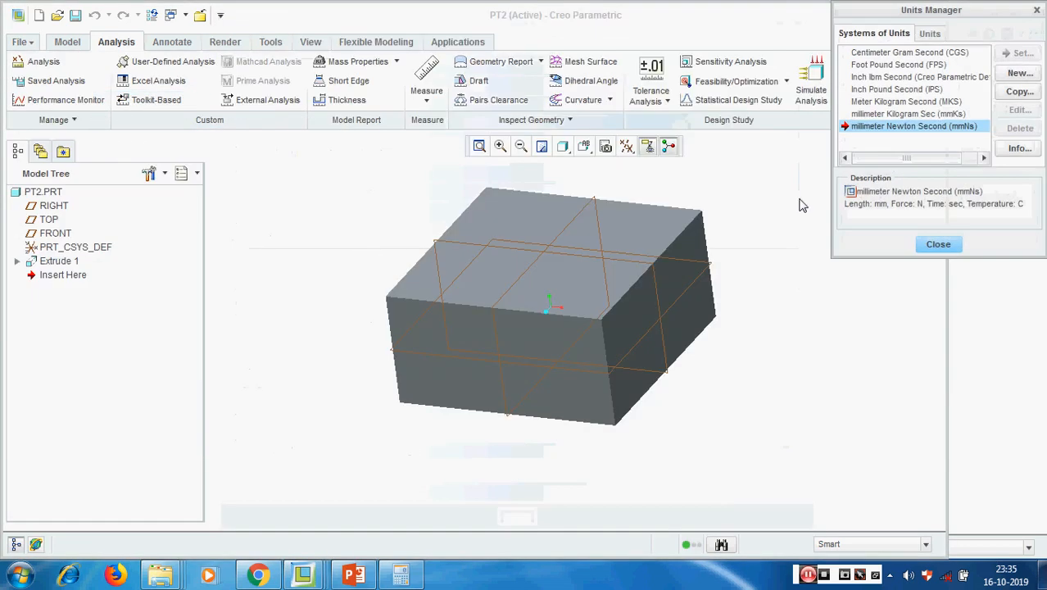
left_click(949, 79)
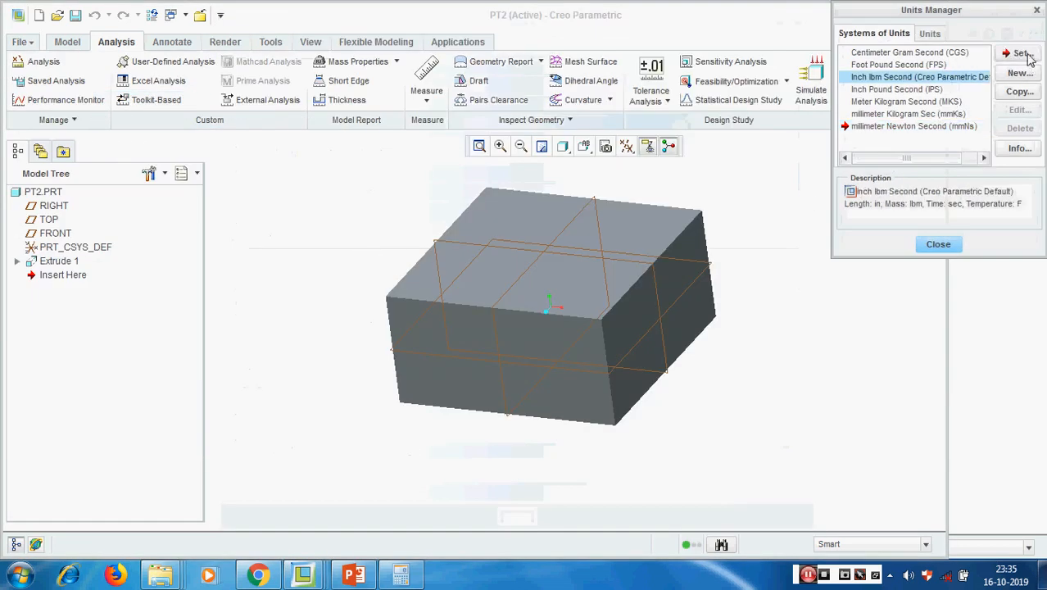
left_click(1021, 53)
left_click(817, 347)
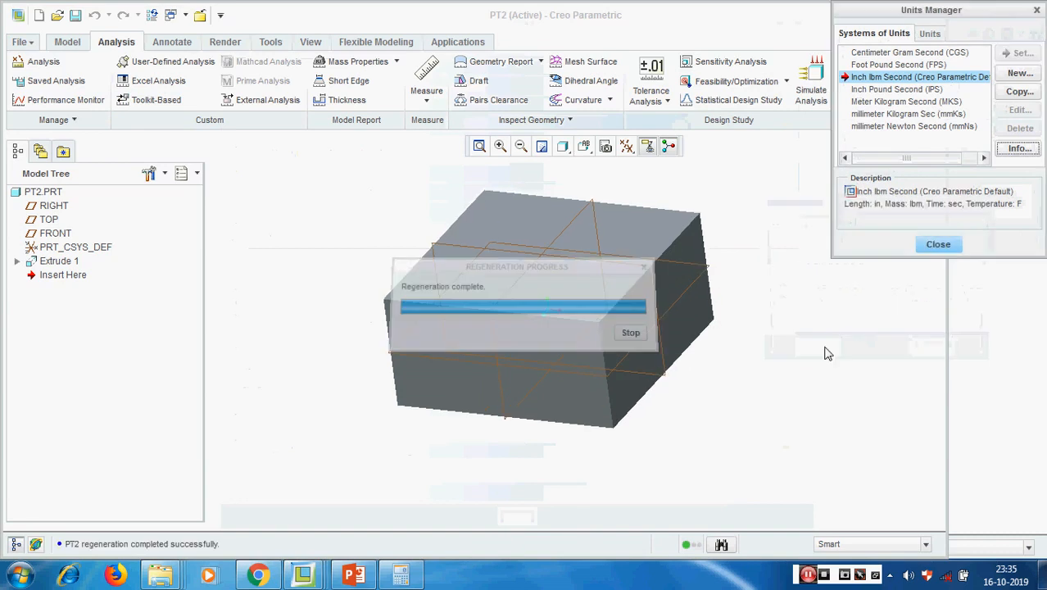
left_click(938, 244)
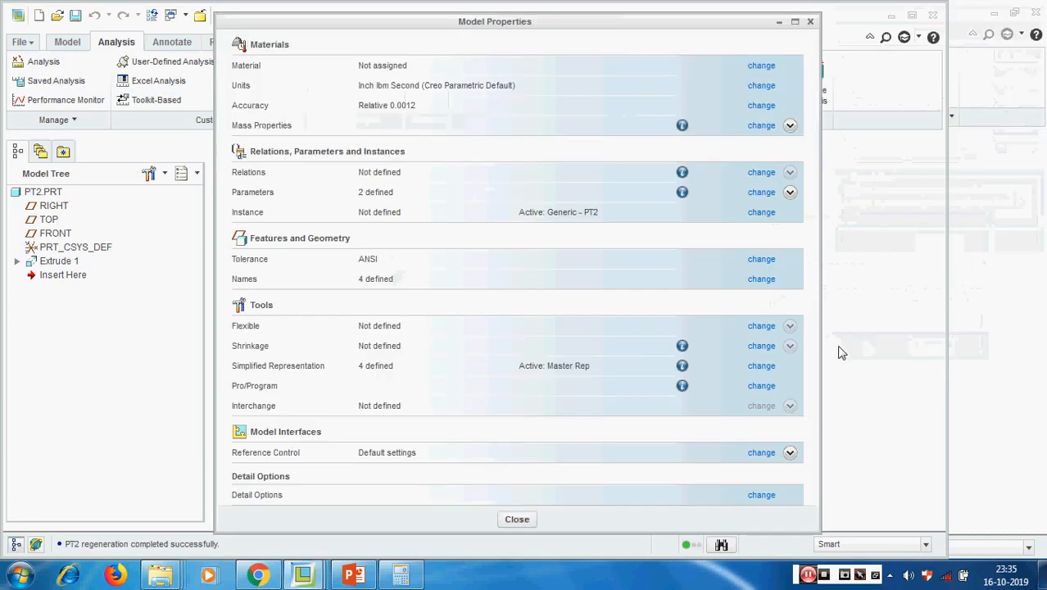
left_click(518, 522)
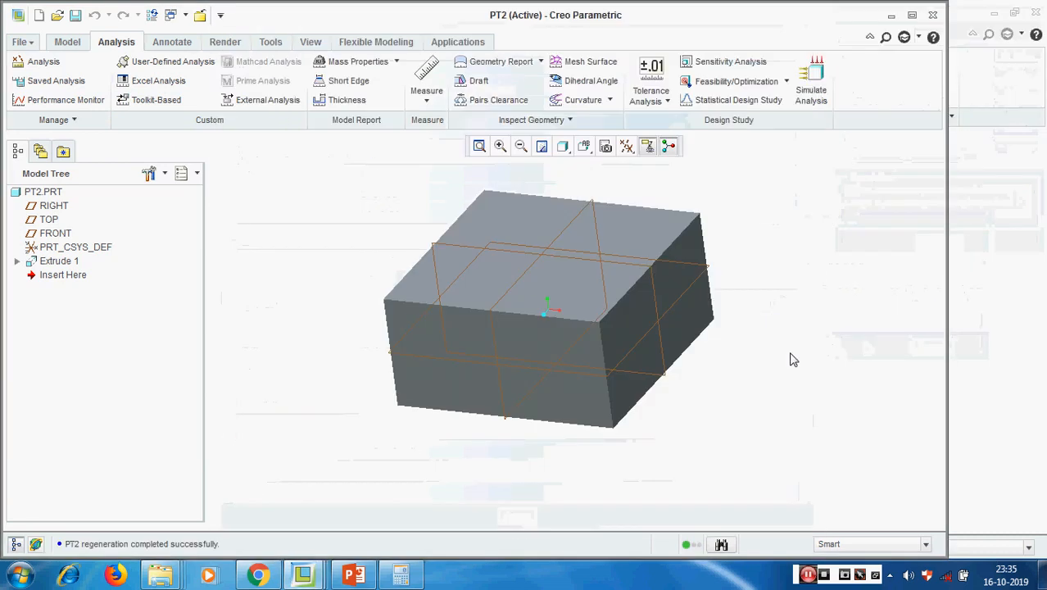
- Measure the front upper edge's length in the inch-based model and close the measurement
left_click(426, 91)
left_click(442, 150)
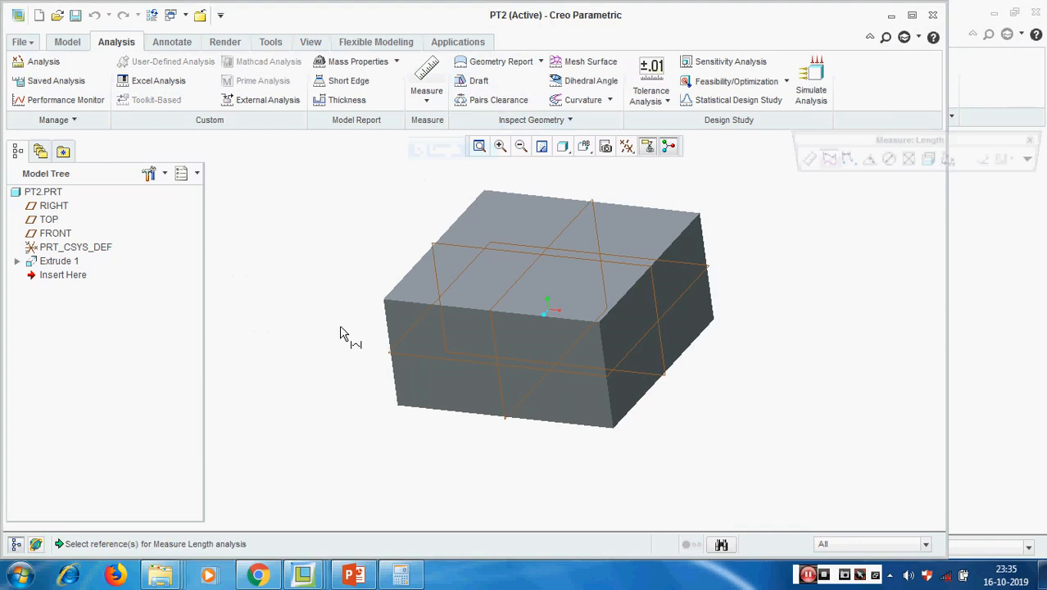
left_click(409, 303)
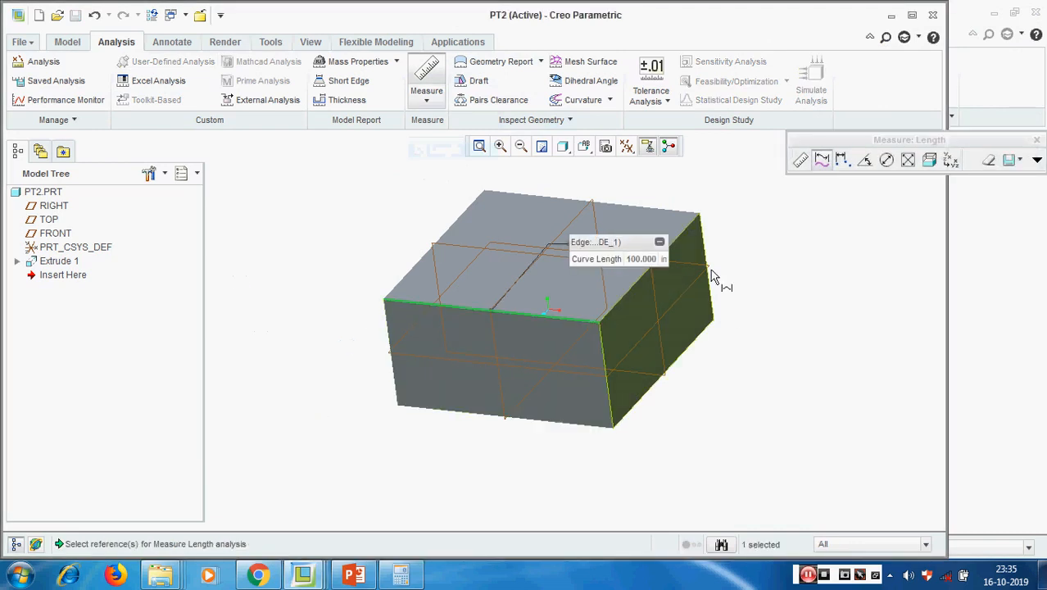
left_click(1036, 140)
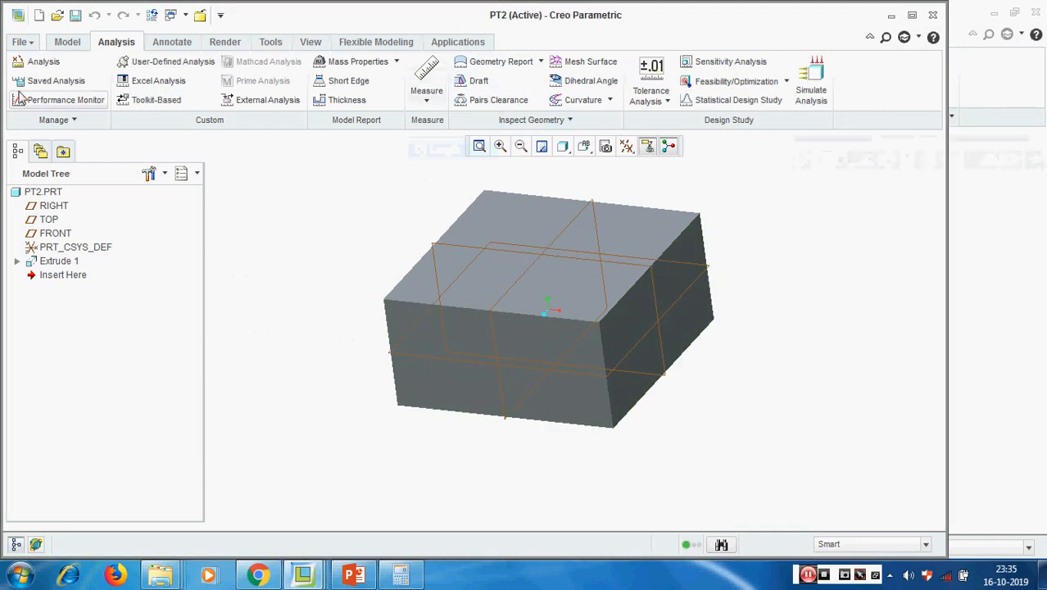
- Change the model's system of units to millimeter Newton Second (mmNs) in the Model Properties using the Interpret dimensions option
left_click(21, 42)
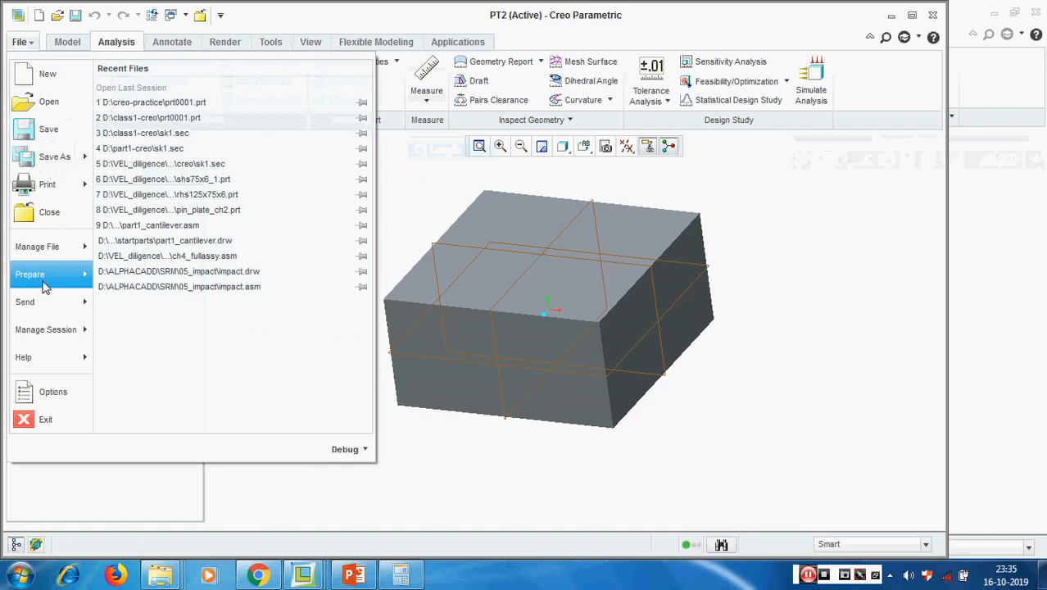
mouse_move(45, 279)
left_click(164, 104)
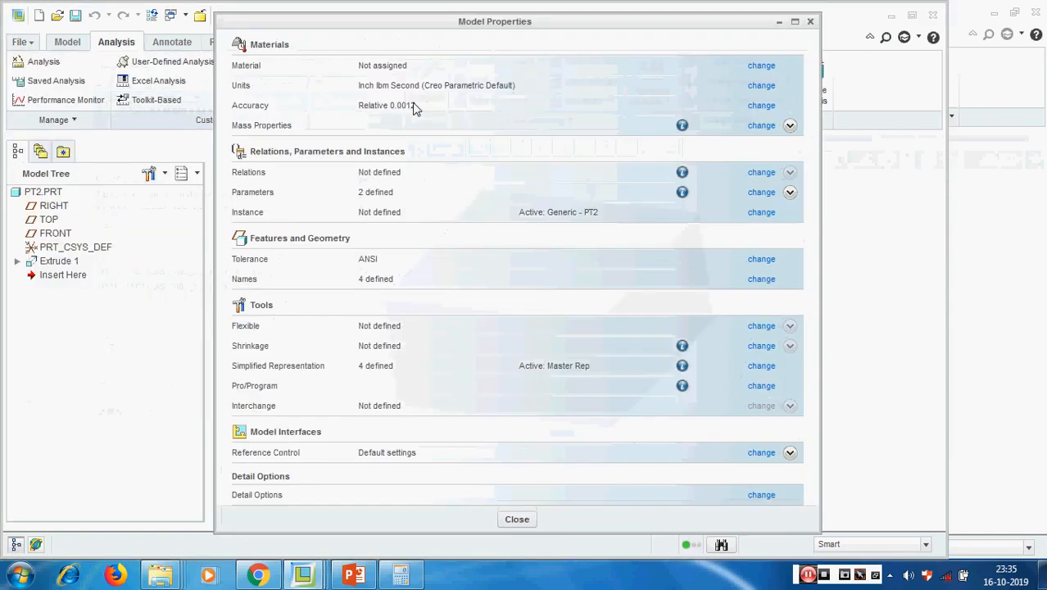
left_click(760, 86)
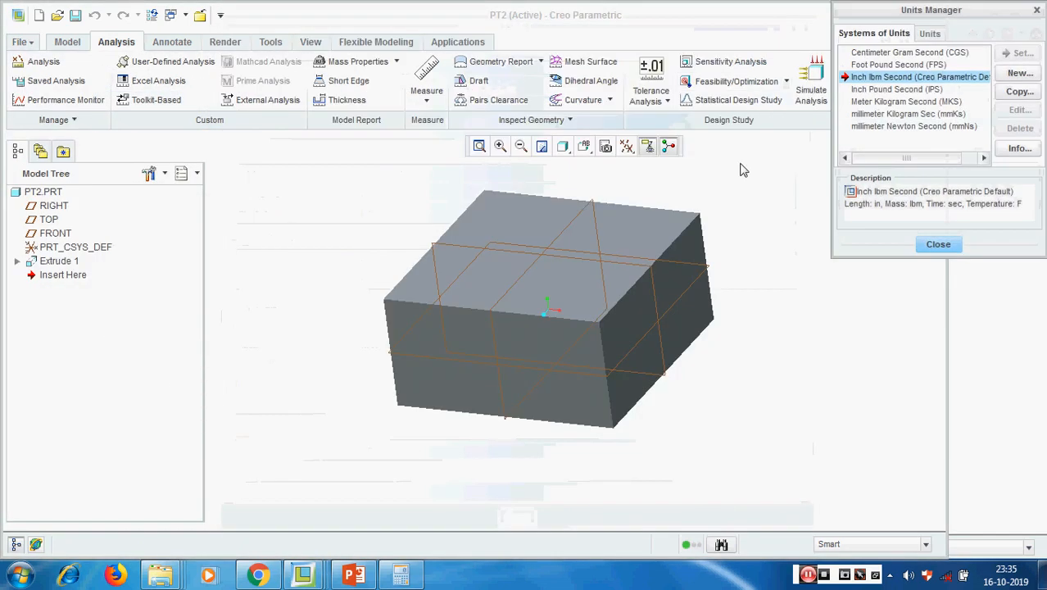
left_click(891, 127)
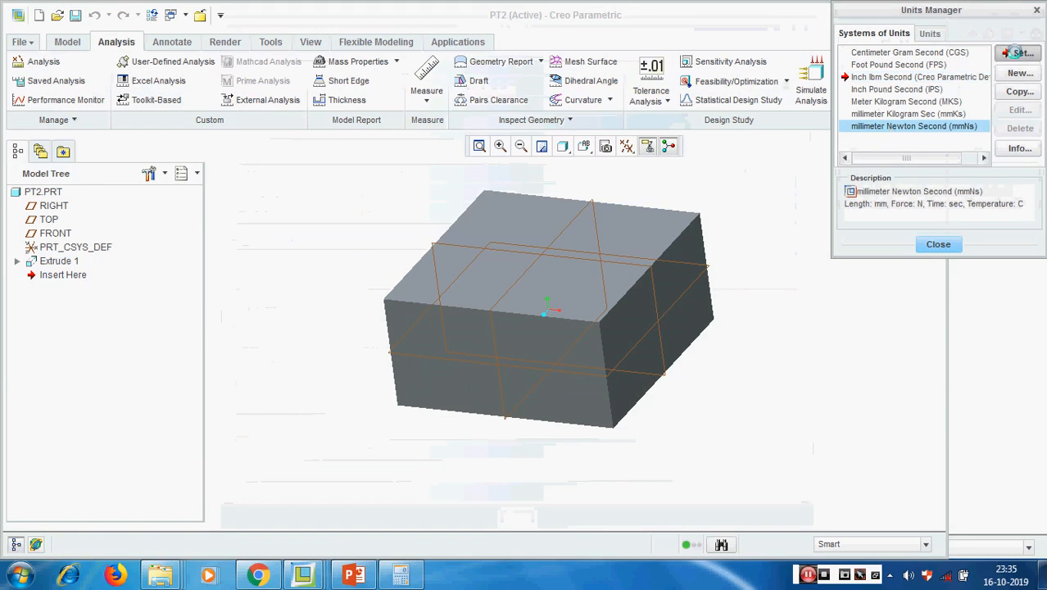
left_click(1019, 54)
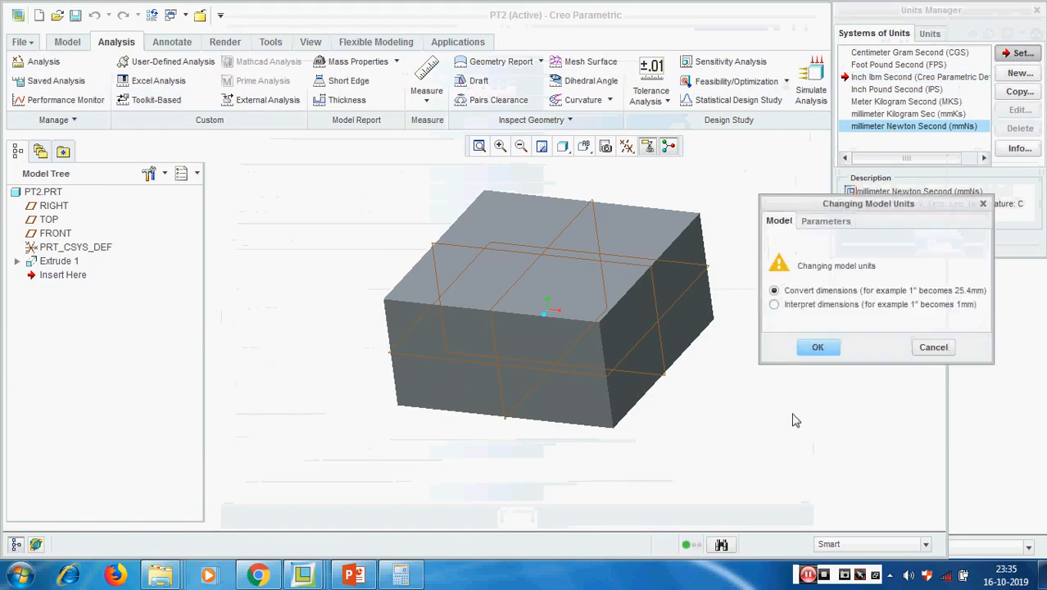
left_click(792, 308)
left_click(818, 347)
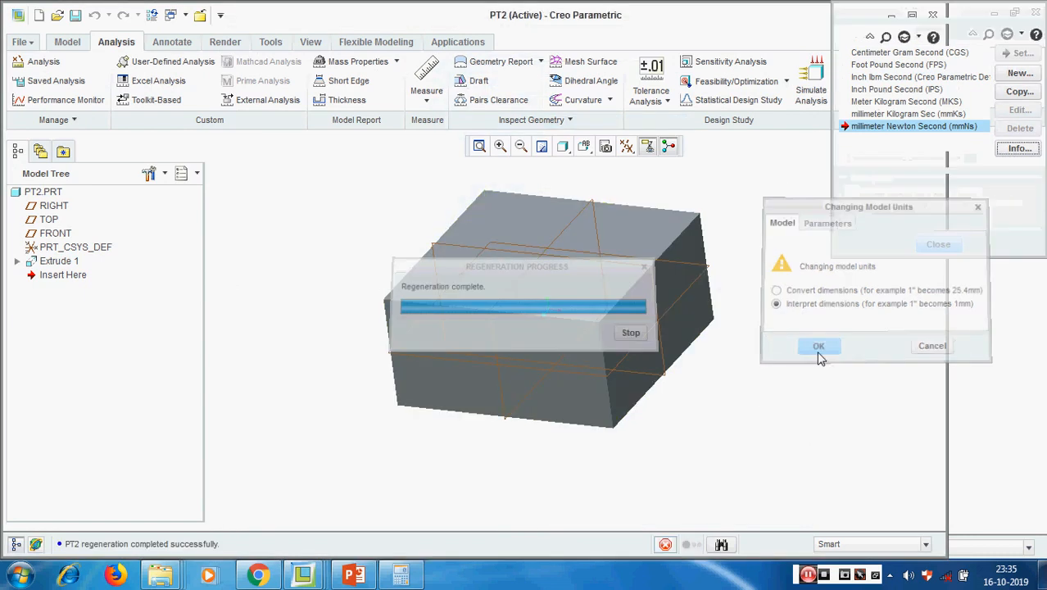
left_click(935, 246)
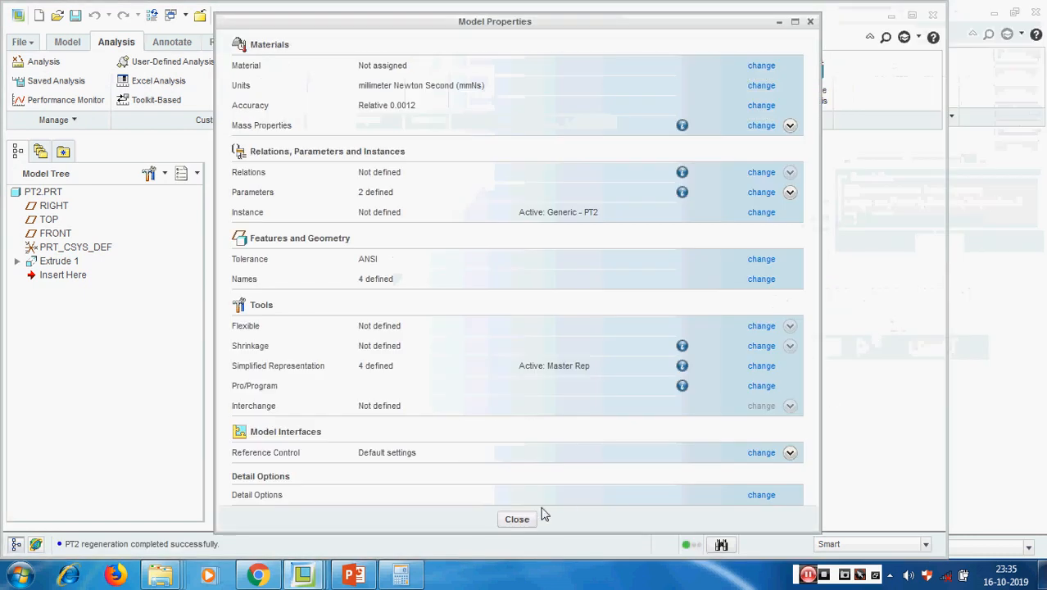
left_click(514, 518)
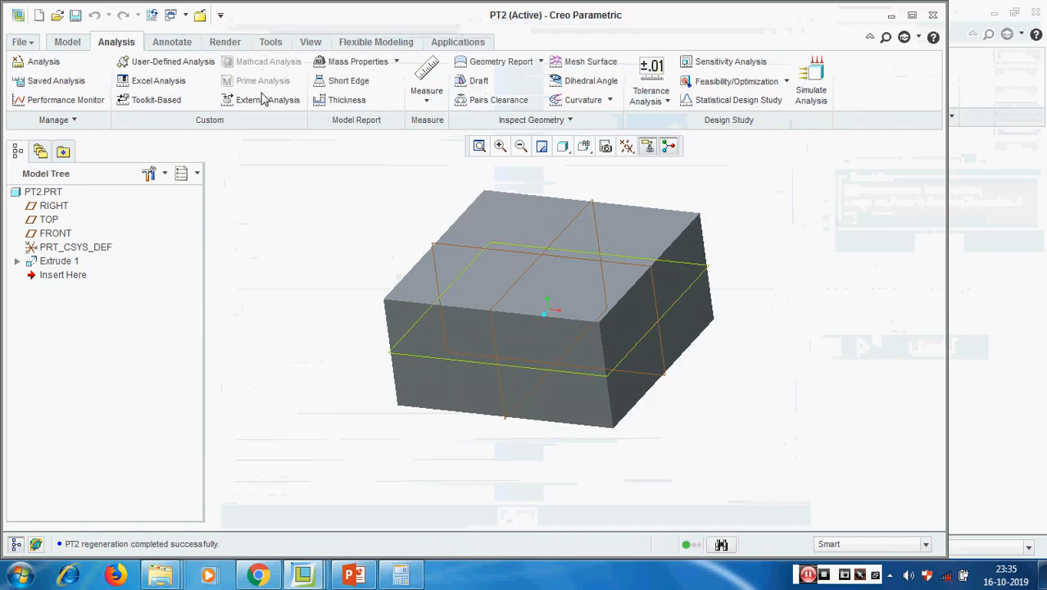
- Measure the front upper edge's length under the interpreted millimetre units and close the measurement
left_click(426, 86)
left_click(463, 150)
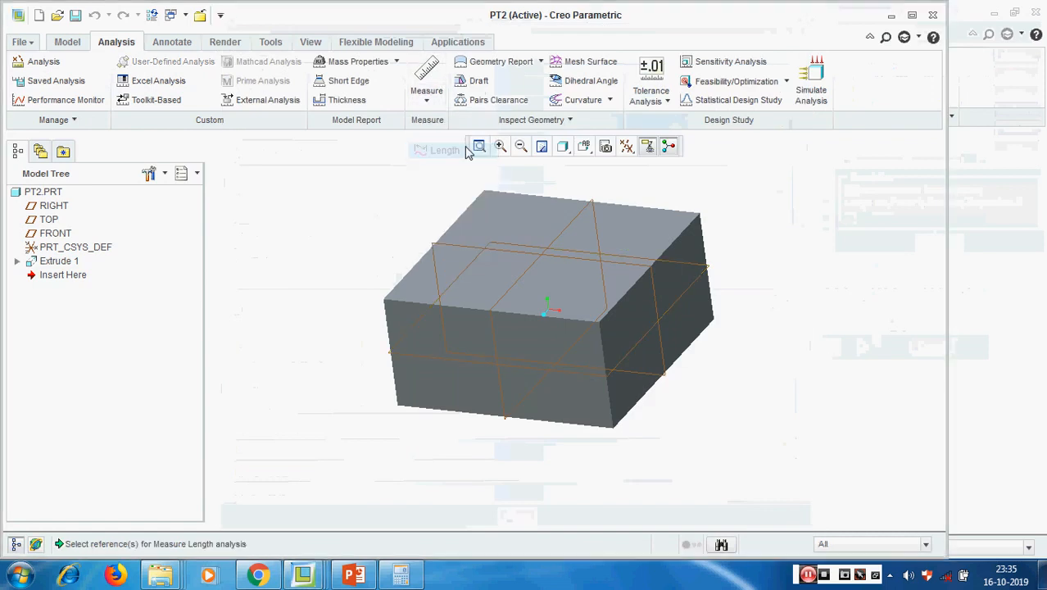
left_click(414, 303)
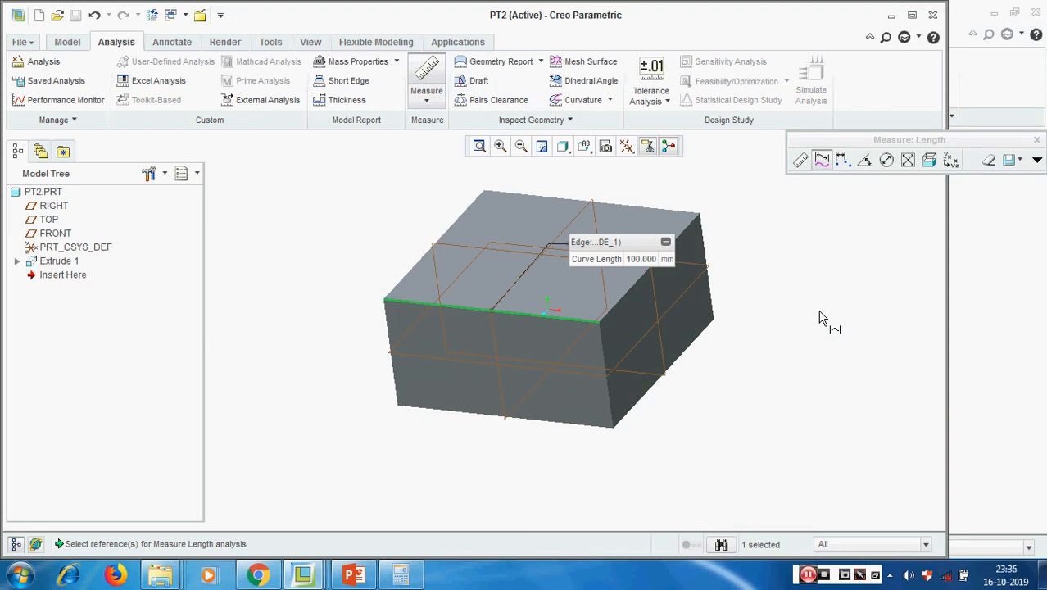
left_click(1036, 140)
- Switch to PowerPoint to check the Class 2 topic outline and return to Creo Parametric
left_click(355, 575)
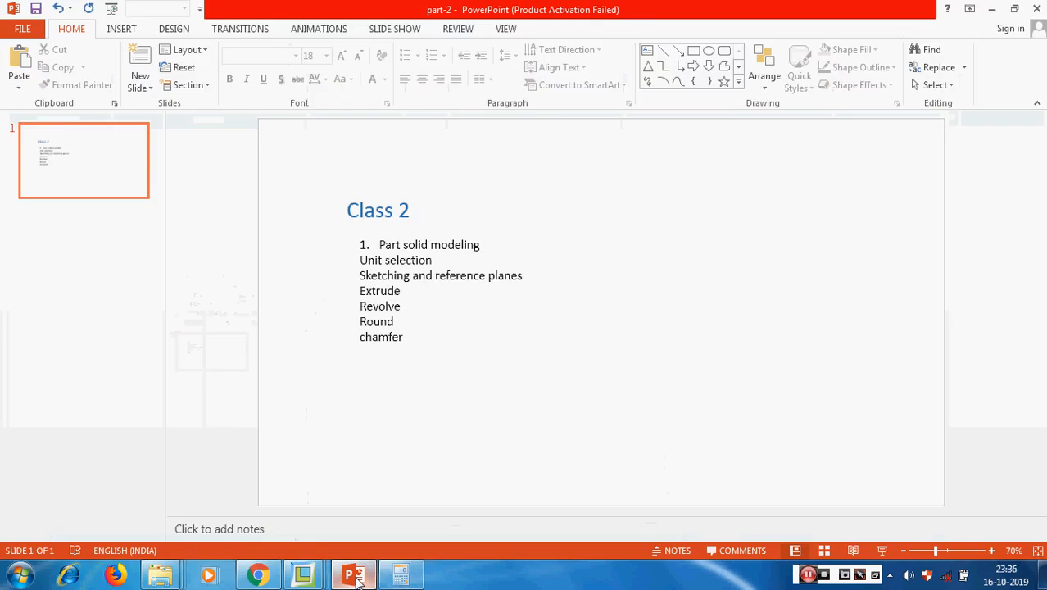
left_click(355, 576)
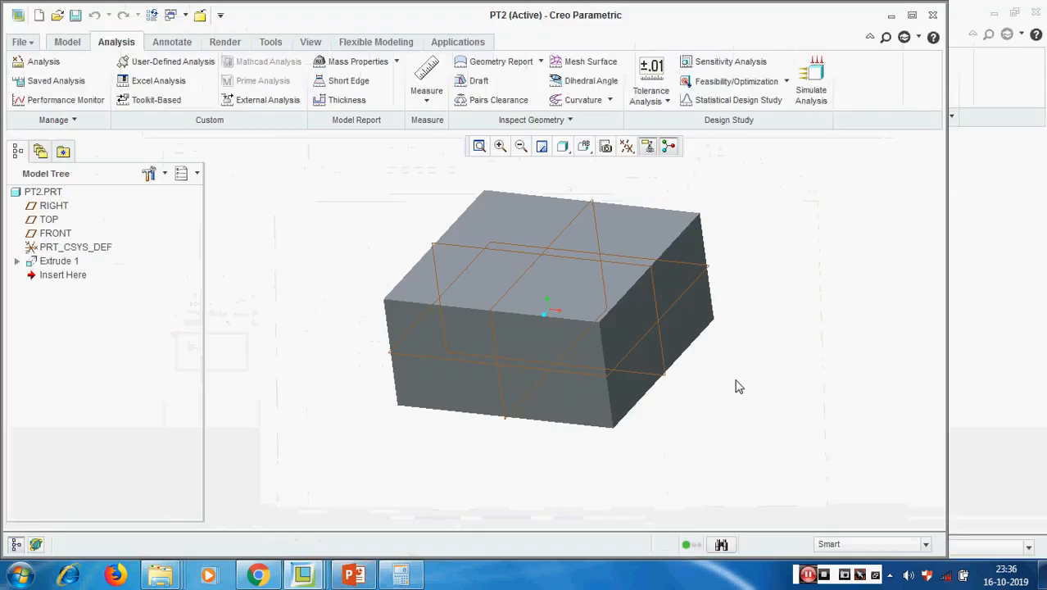
left_click(807, 575)
left_click(808, 575)
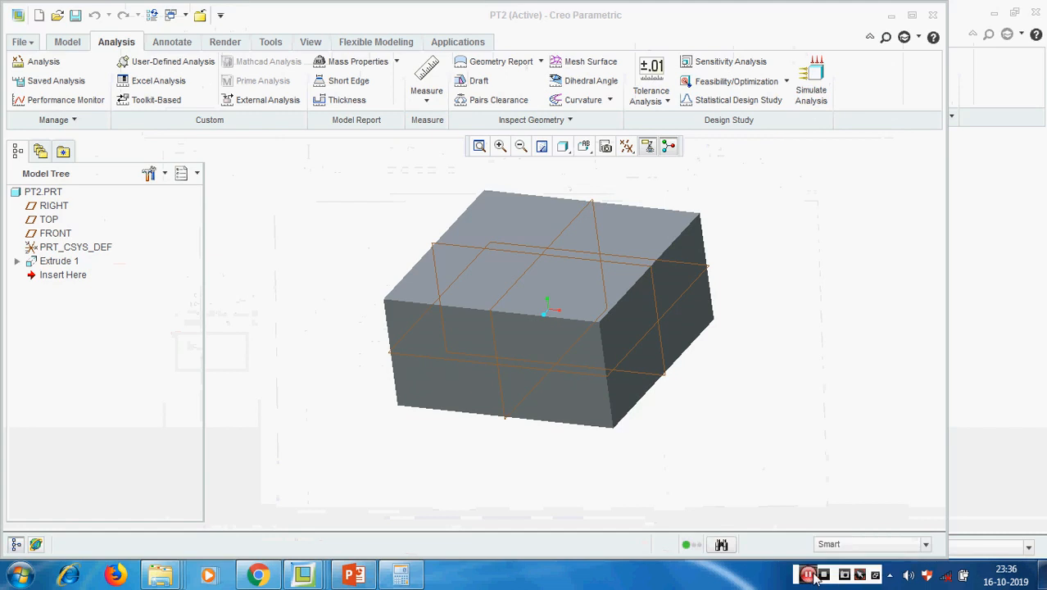